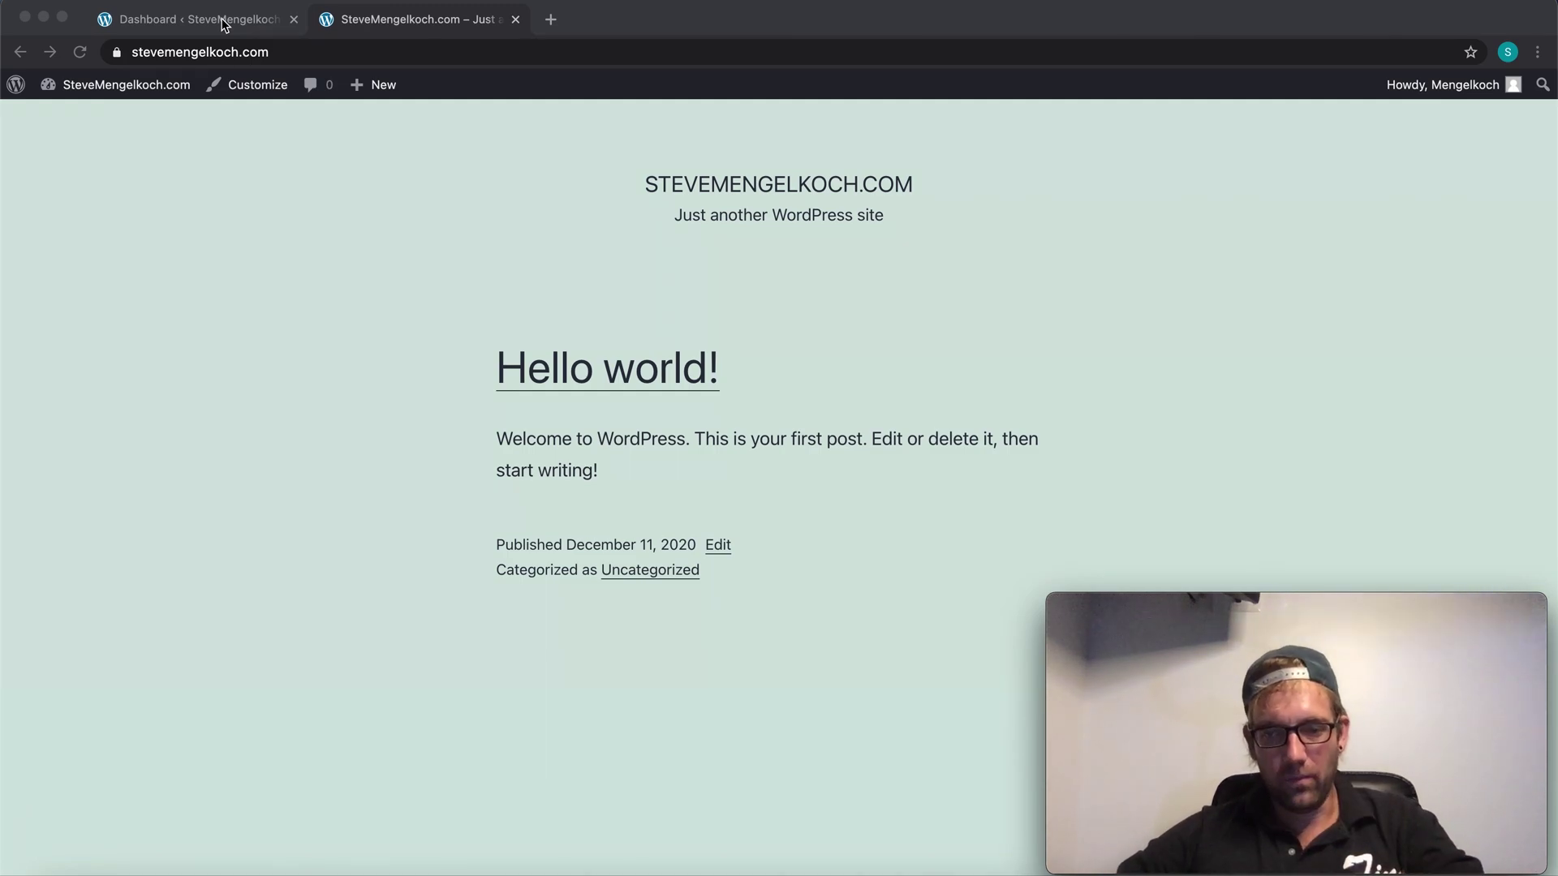
Step: Scroll up and down through the live site's homepage
{"action": "scroll", "coordinate": [215, 173], "scroll_direction": "down", "scroll_amount": 5}
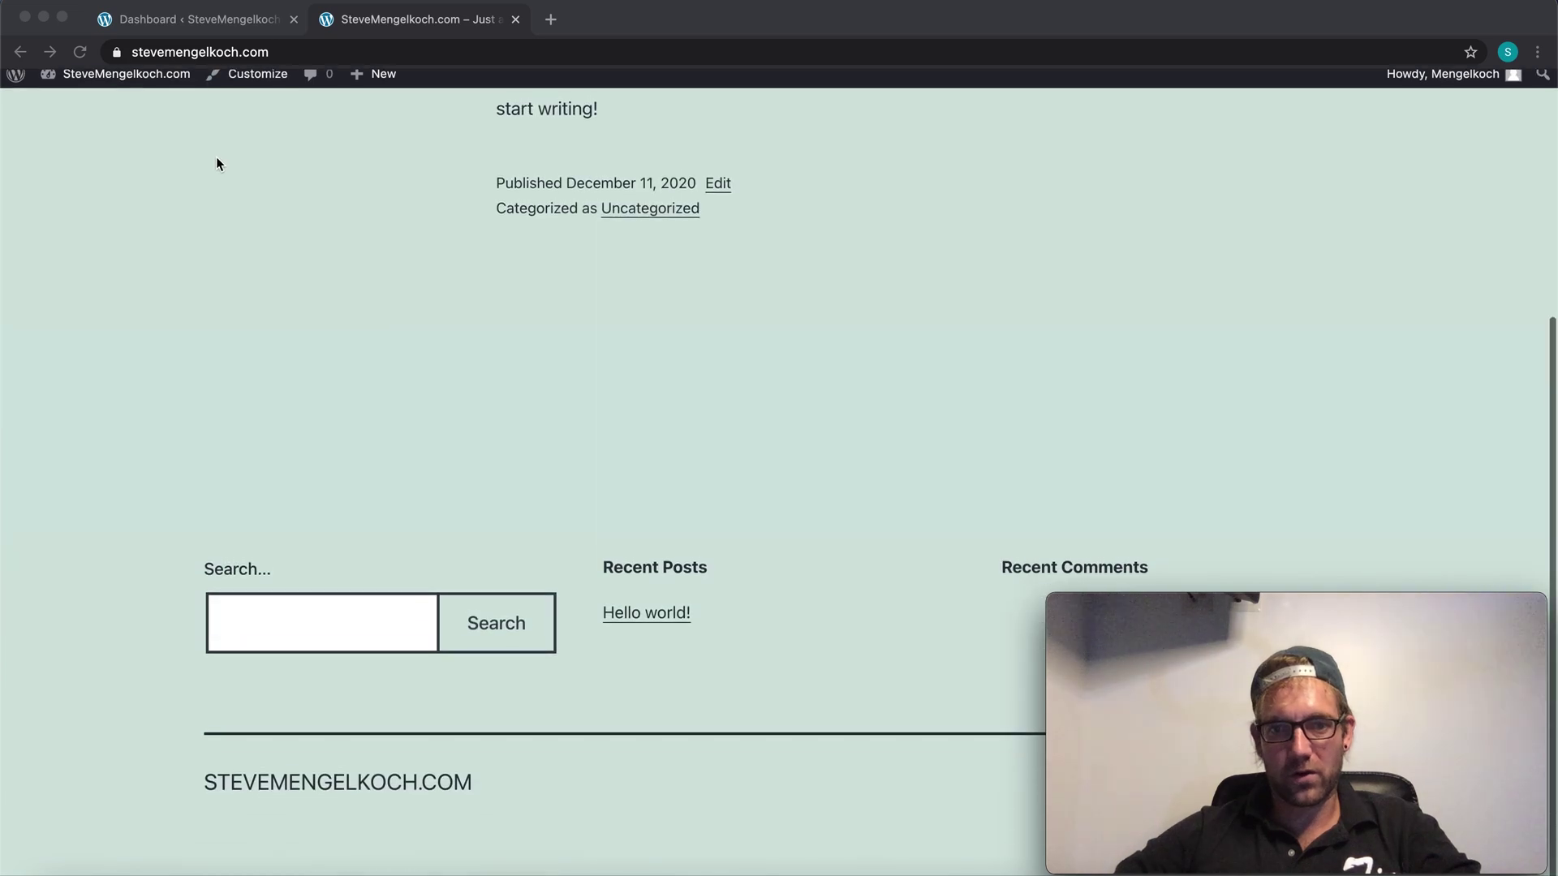
{"action": "scroll", "coordinate": [251, 193], "scroll_direction": "up", "scroll_amount": 1}
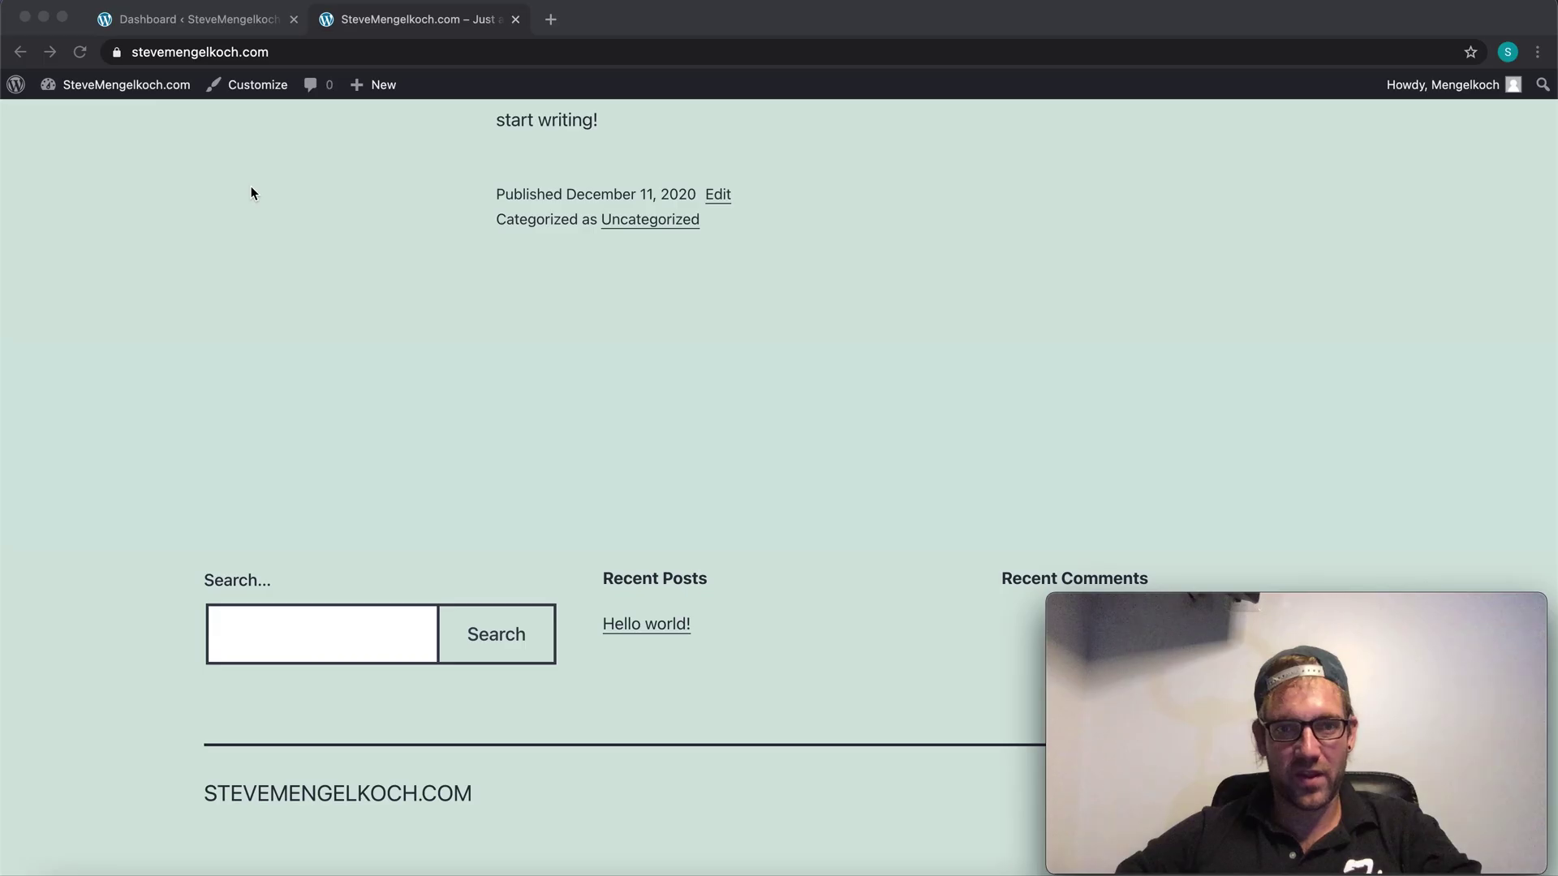
{"action": "scroll", "coordinate": [251, 193], "scroll_direction": "up", "scroll_amount": 3}
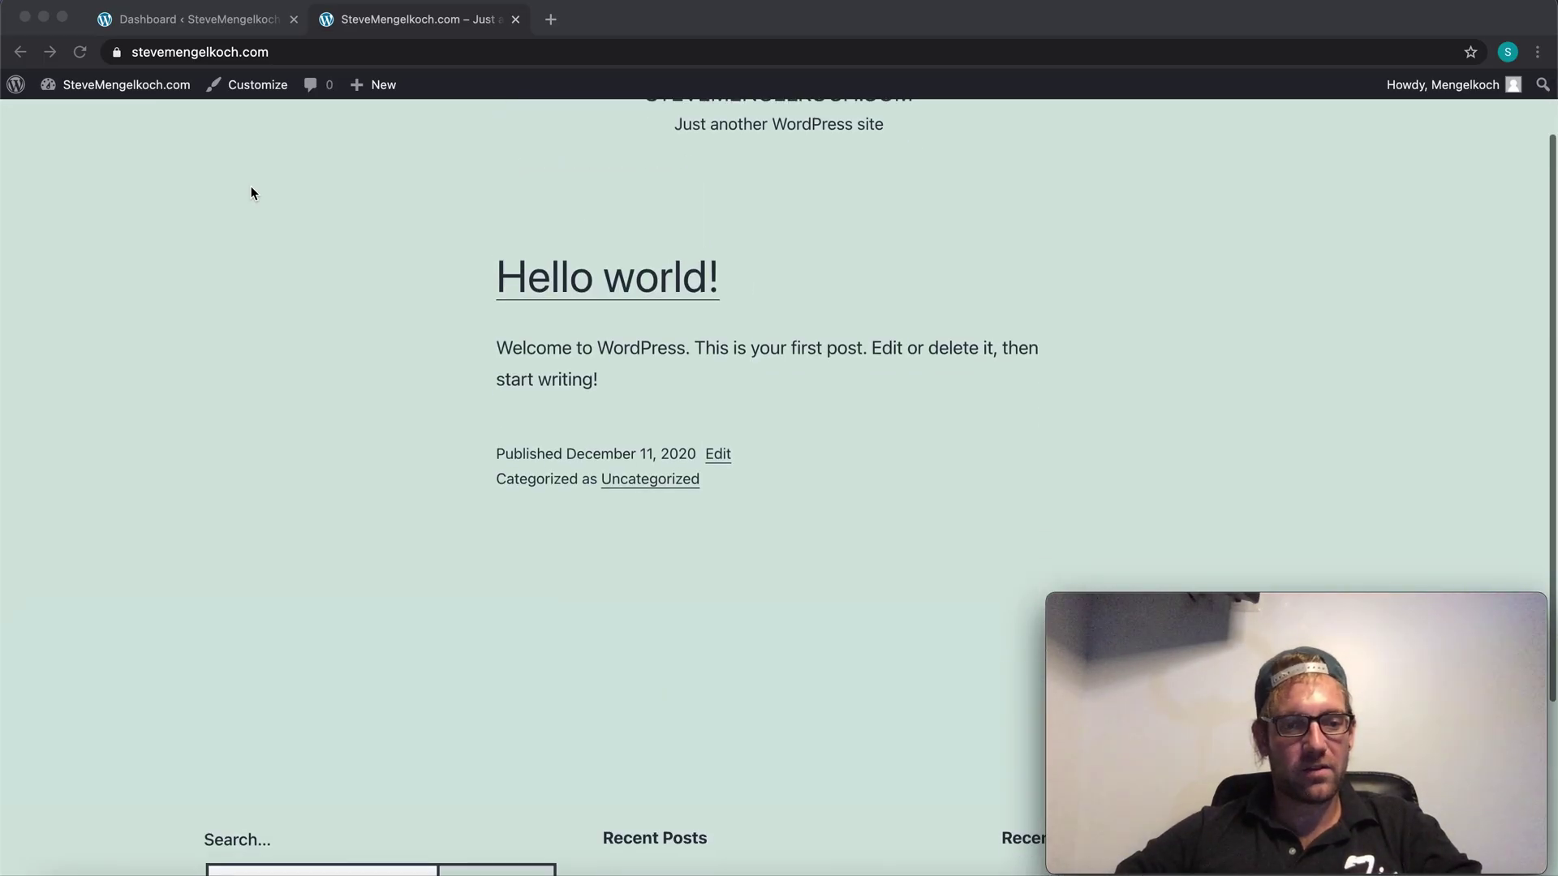
{"action": "scroll", "coordinate": [250, 193], "scroll_direction": "down", "scroll_amount": 4}
{"action": "scroll", "coordinate": [251, 193], "scroll_direction": "up", "scroll_amount": 4}
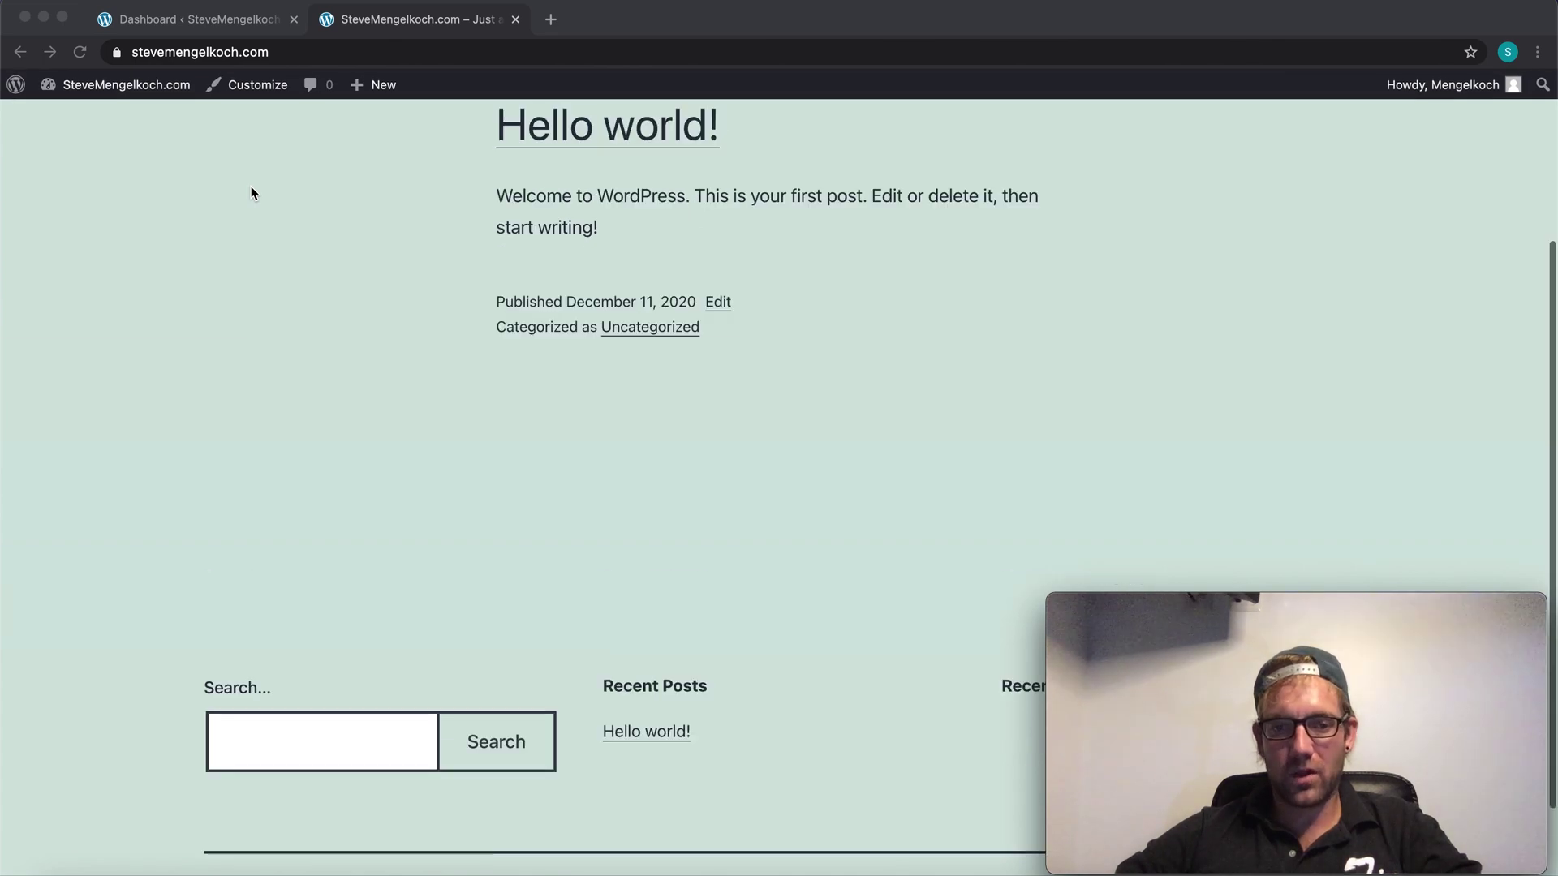
{"action": "scroll", "coordinate": [251, 193], "scroll_direction": "down", "scroll_amount": 5}
{"action": "scroll", "coordinate": [251, 193], "scroll_direction": "up", "scroll_amount": 4}
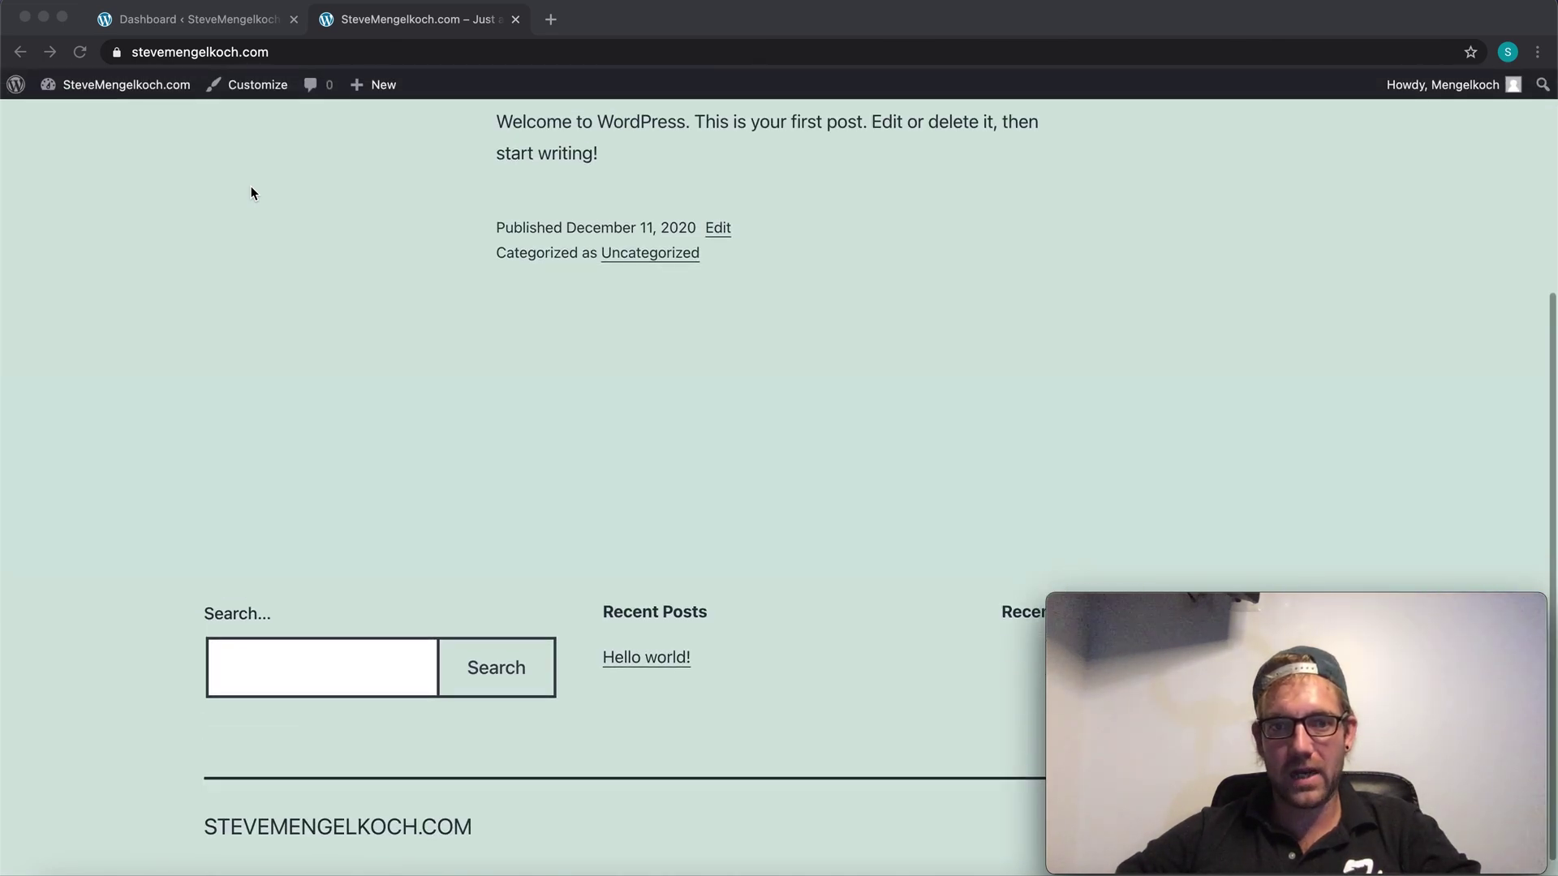
{"action": "scroll", "coordinate": [251, 193], "scroll_direction": "down", "scroll_amount": 3}
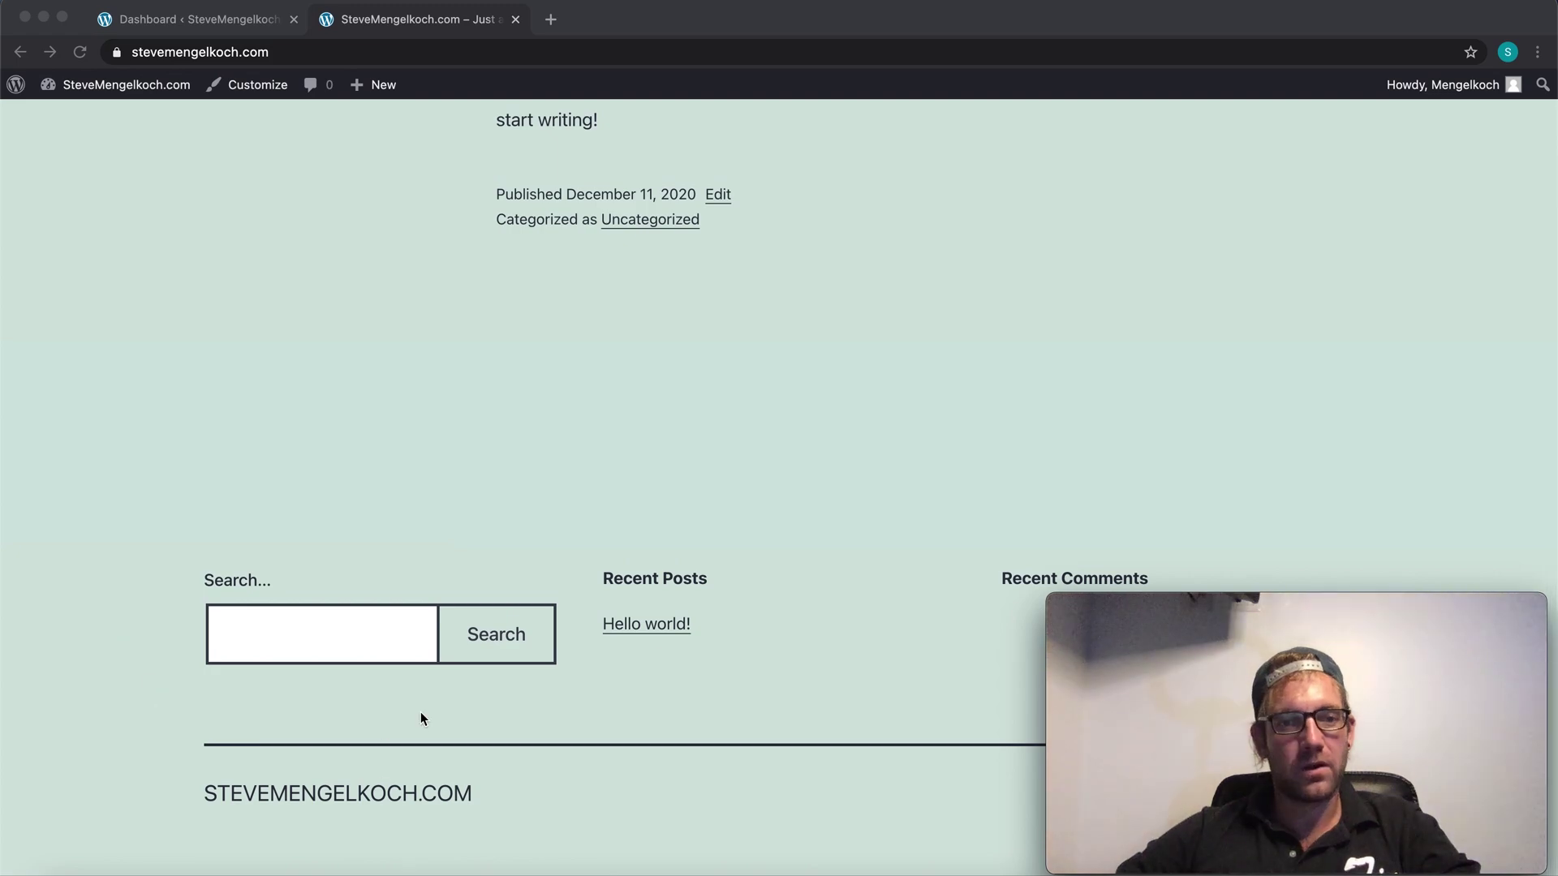
{"action": "scroll", "coordinate": [757, 538], "scroll_direction": "up", "scroll_amount": 4}
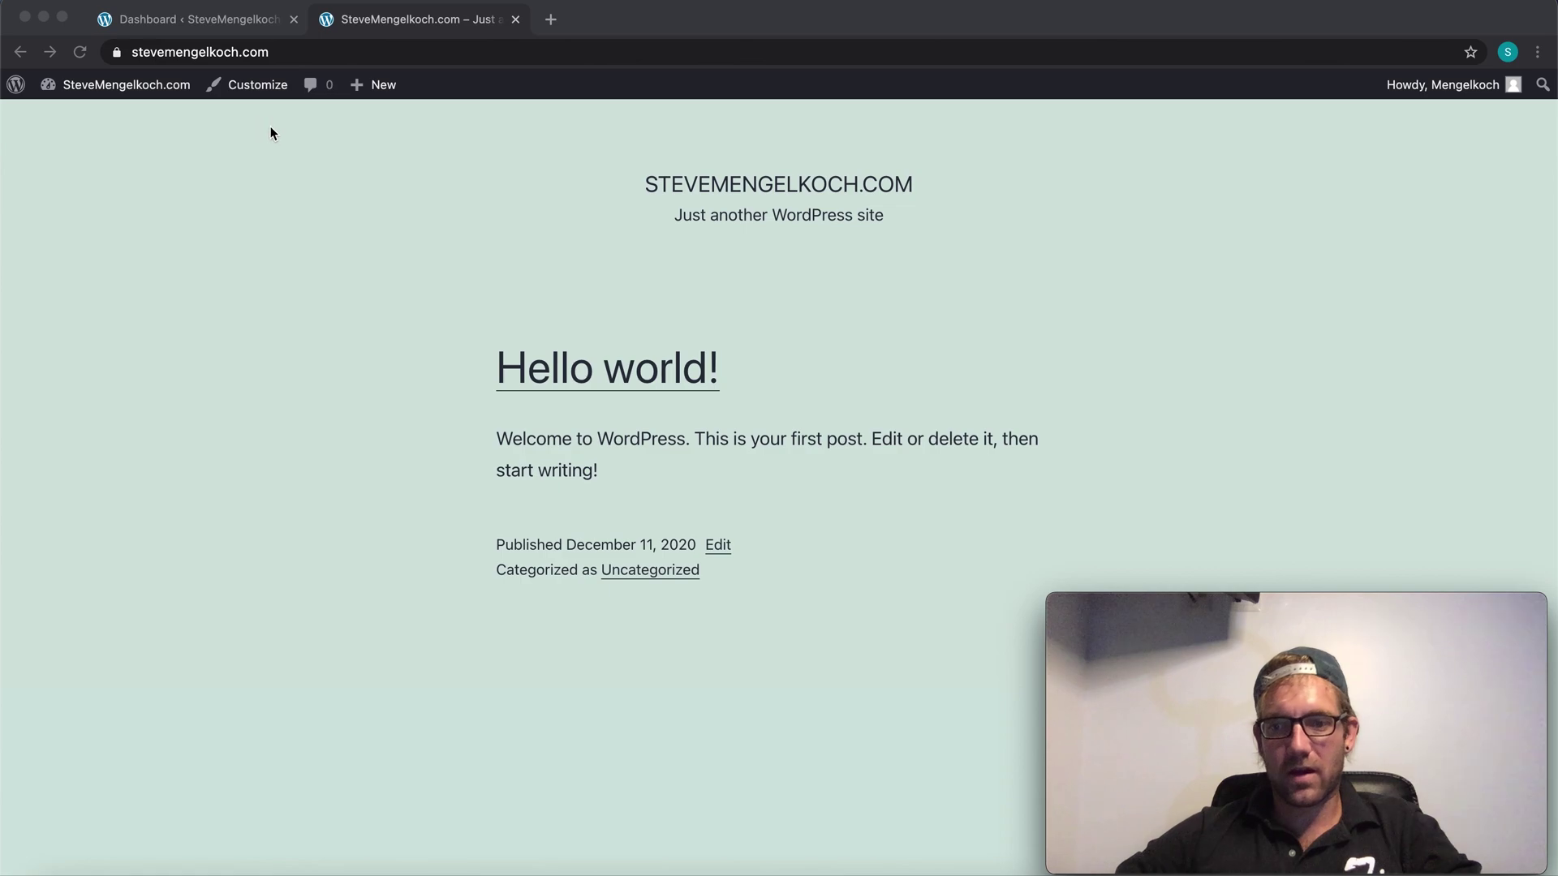
{"action": "scroll", "coordinate": [274, 205], "scroll_direction": "down", "scroll_amount": 4}
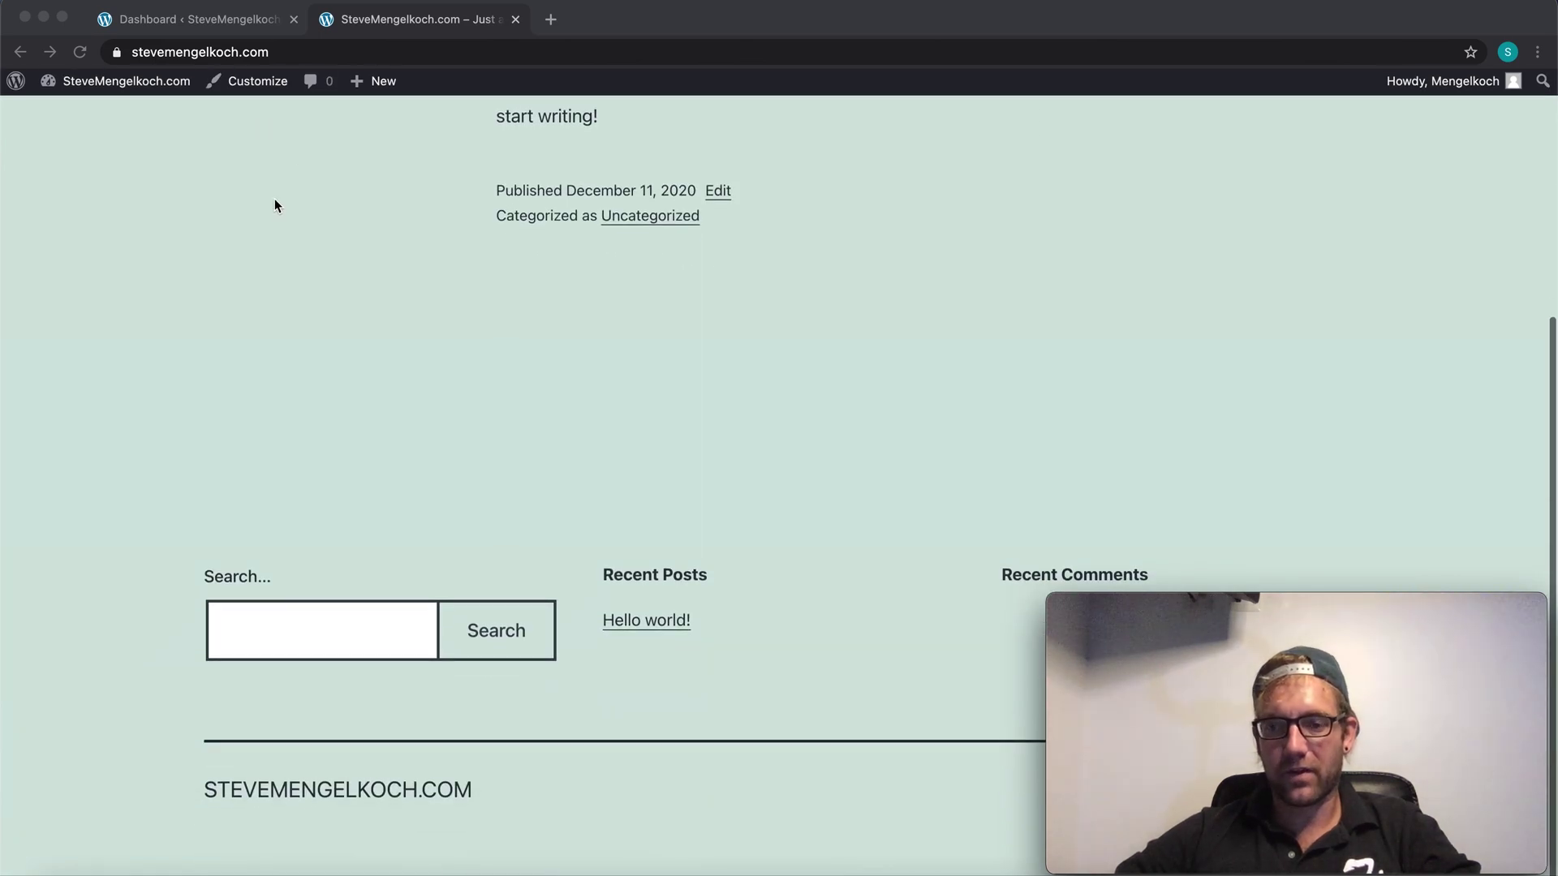
{"action": "scroll", "coordinate": [276, 203], "scroll_direction": "up", "scroll_amount": 4}
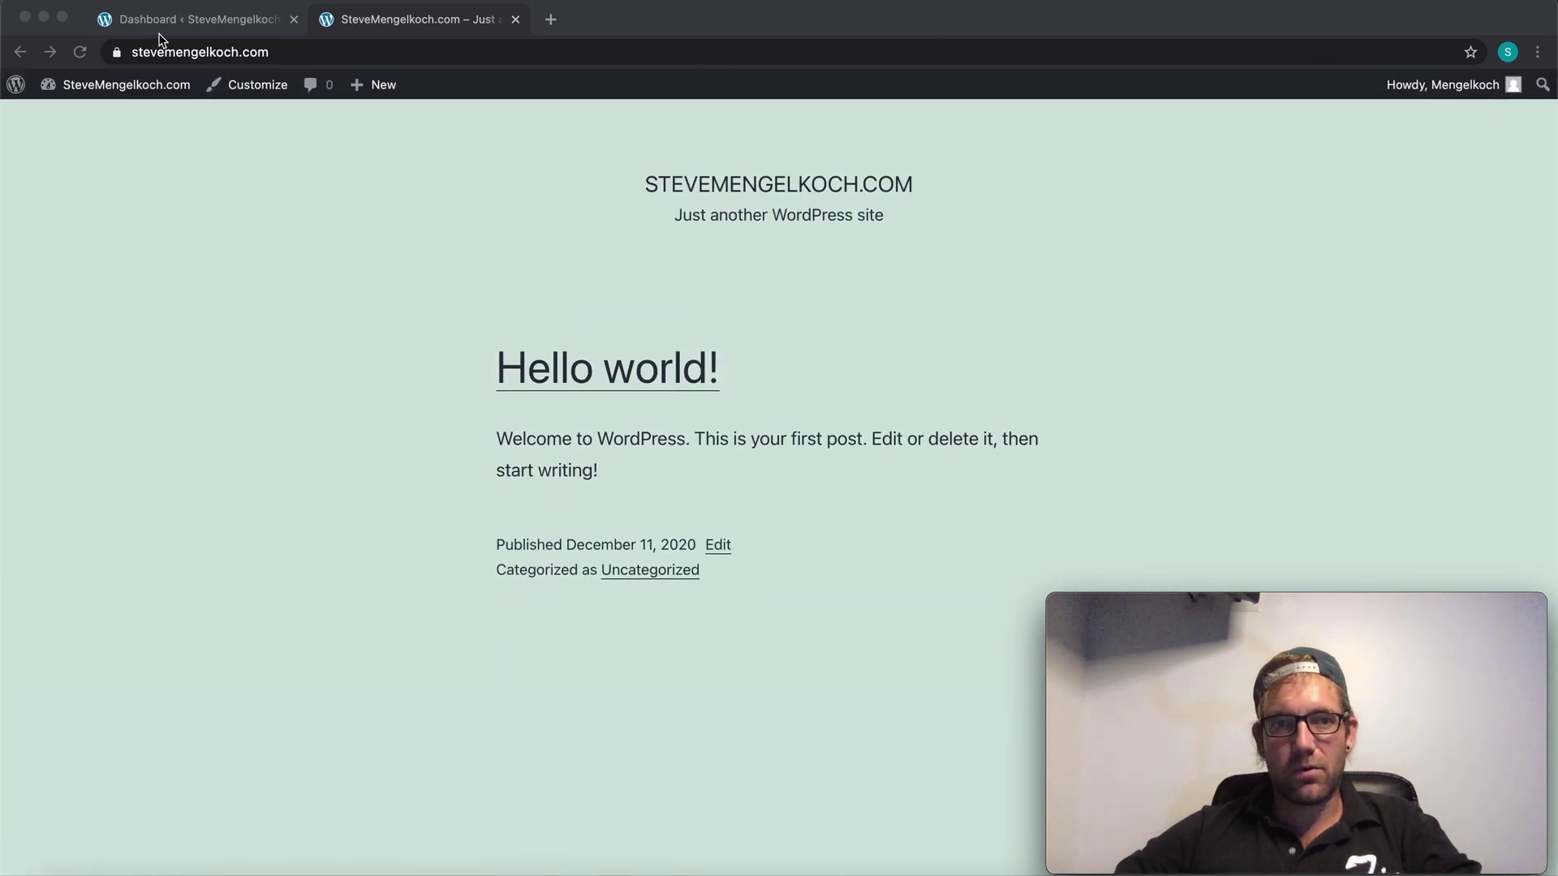
Step: Switch to the admin dashboard and launch Customize from the Appearance menu
{"action": "left_click", "coordinate": [182, 22]}
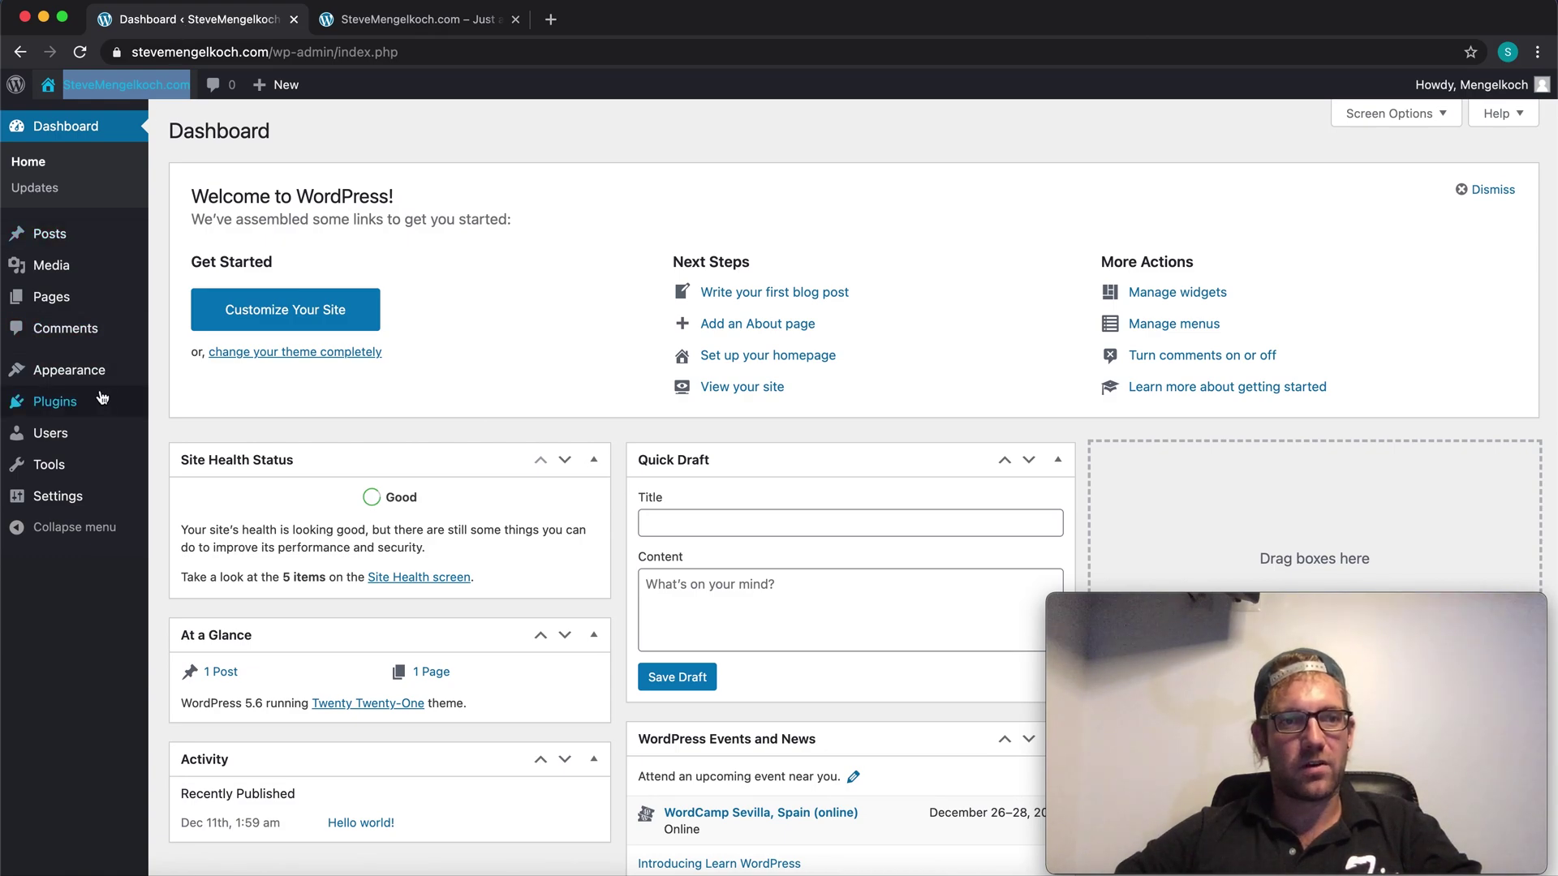
{"action": "mouse_move", "coordinate": [87, 384]}
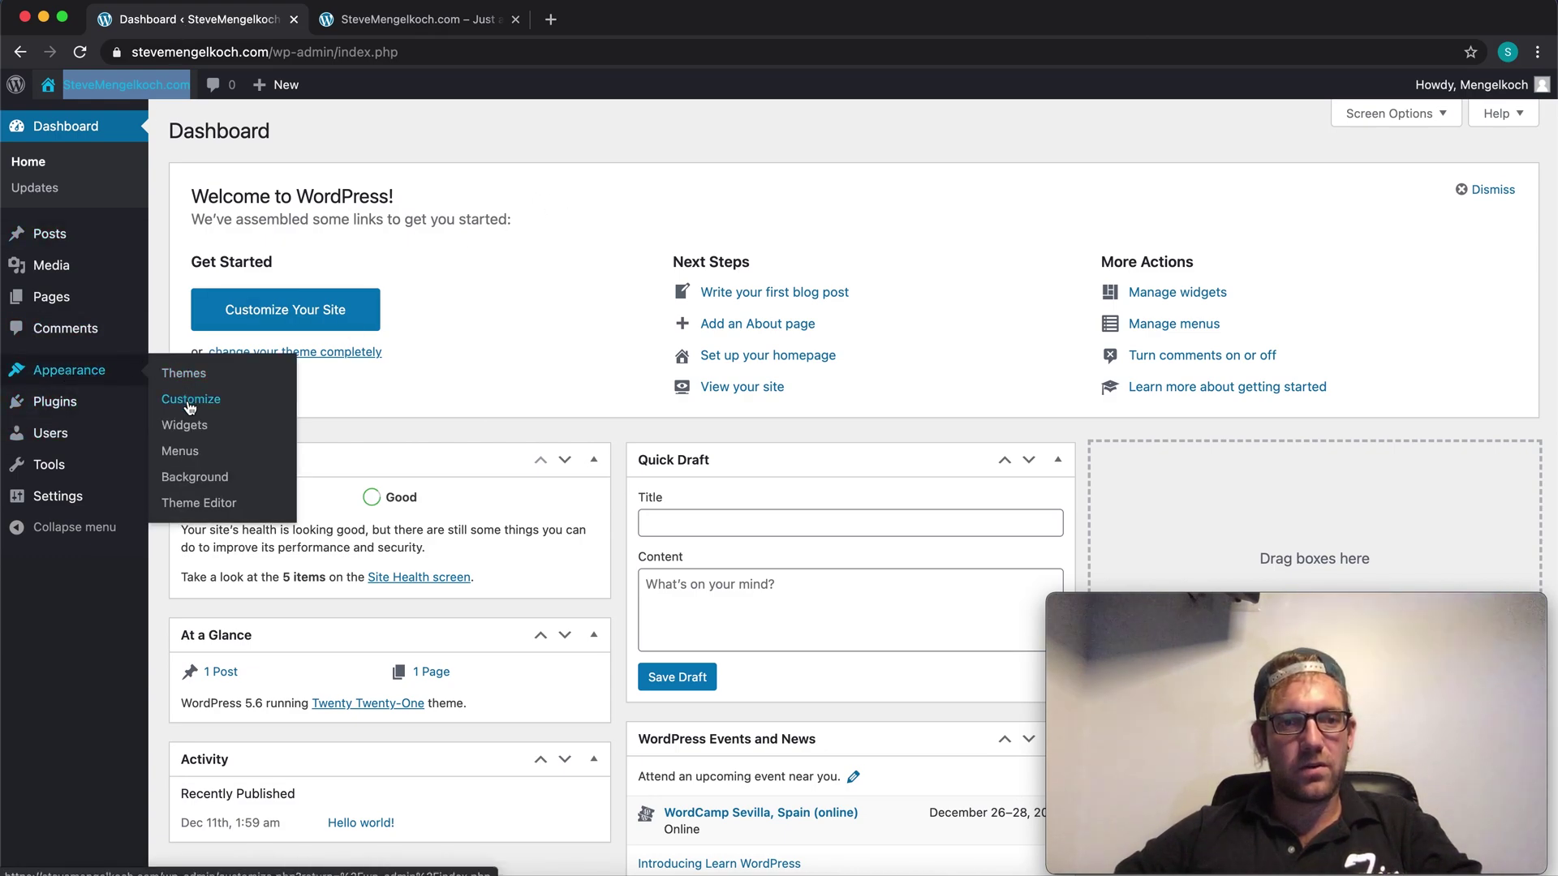
{"action": "left_click", "coordinate": [202, 406]}
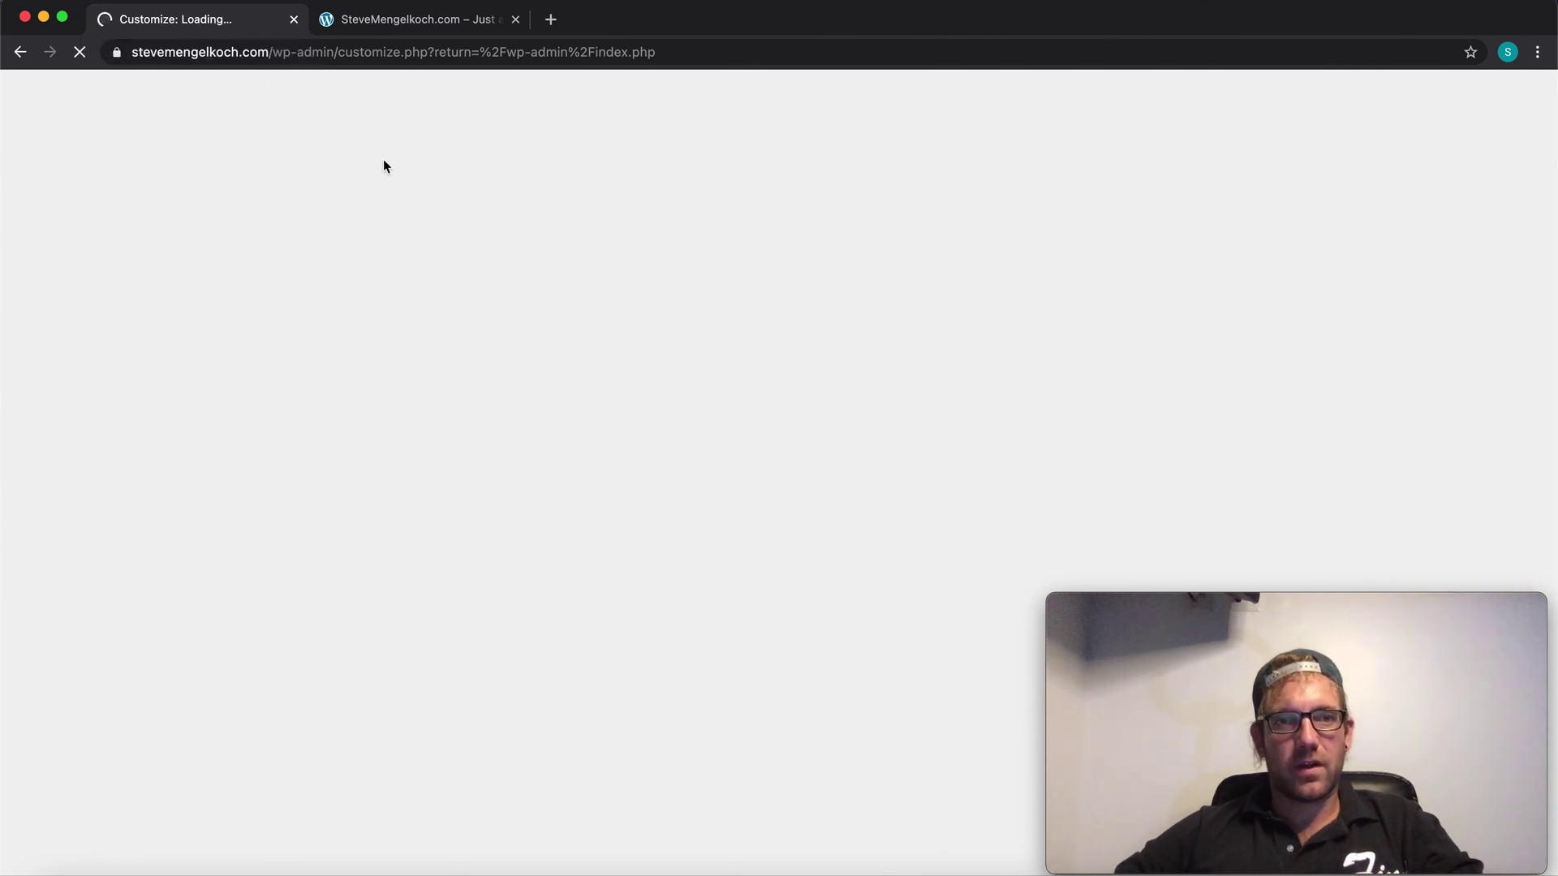
Step: Look over the live site while the Customizer keeps loading
{"action": "left_click", "coordinate": [376, 20]}
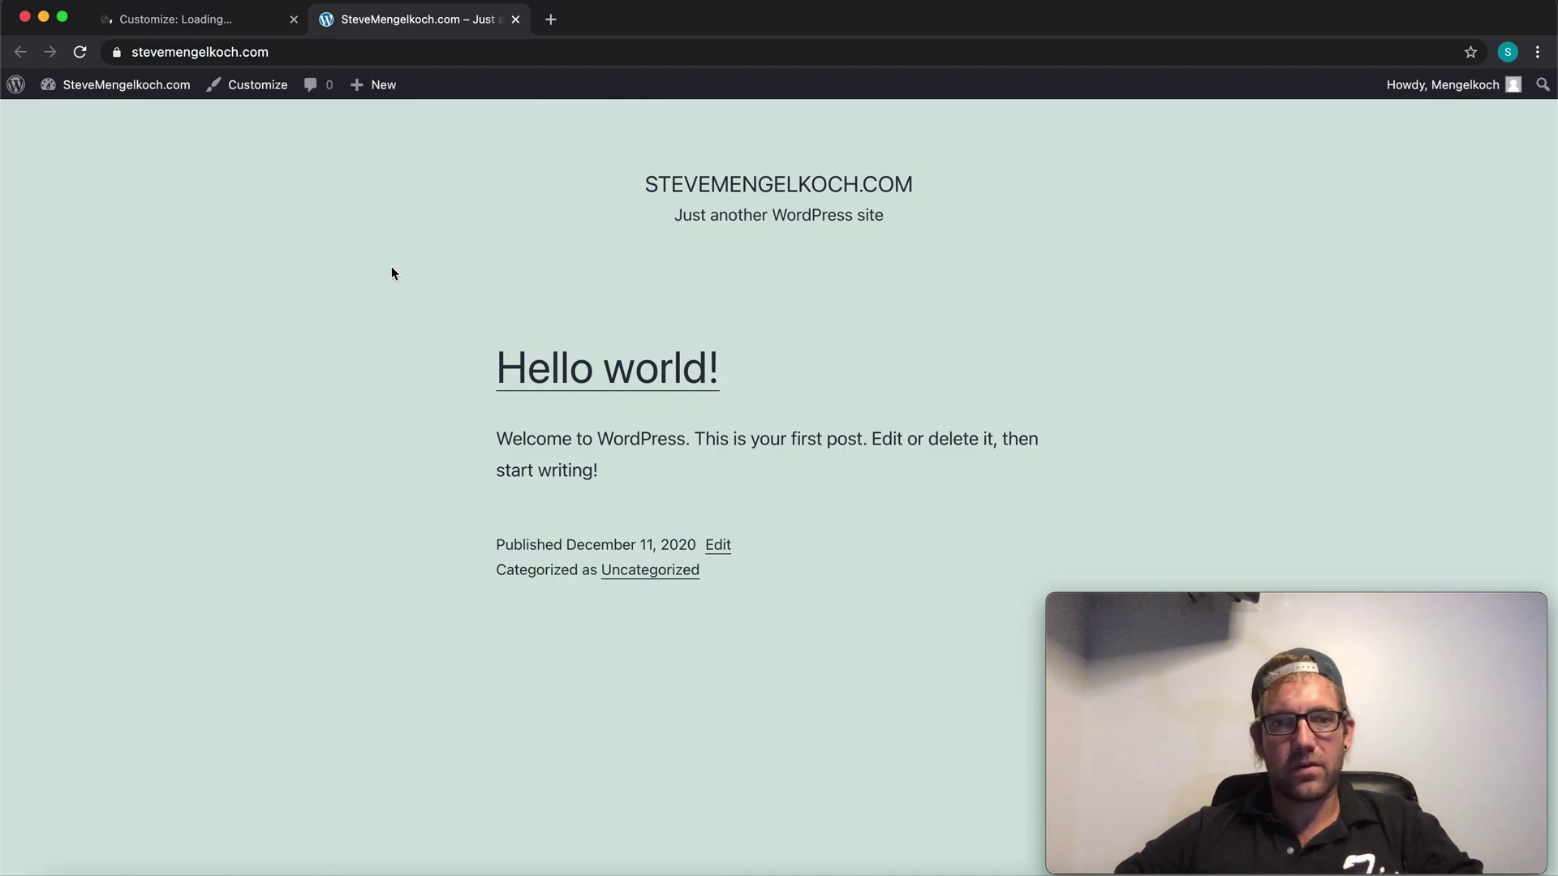
{"action": "scroll", "coordinate": [392, 268], "scroll_direction": "down", "scroll_amount": 1}
{"action": "scroll", "coordinate": [392, 284], "scroll_direction": "down", "scroll_amount": 2}
{"action": "scroll", "coordinate": [602, 285], "scroll_direction": "up", "scroll_amount": 3}
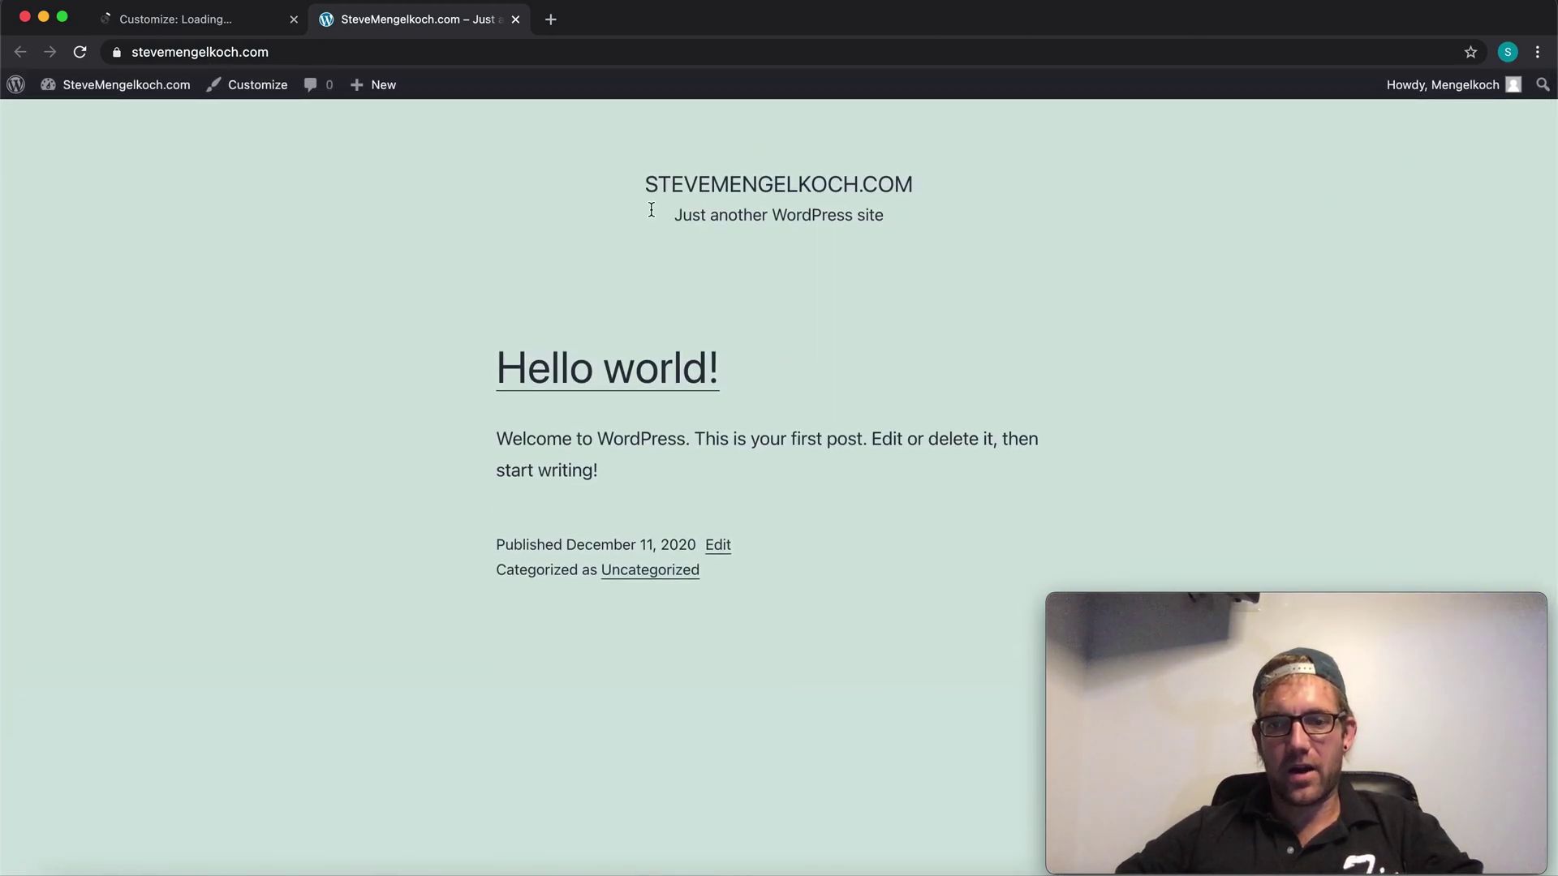
{"action": "scroll", "coordinate": [411, 251], "scroll_direction": "down", "scroll_amount": 1}
{"action": "scroll", "coordinate": [410, 251], "scroll_direction": "down", "scroll_amount": 4}
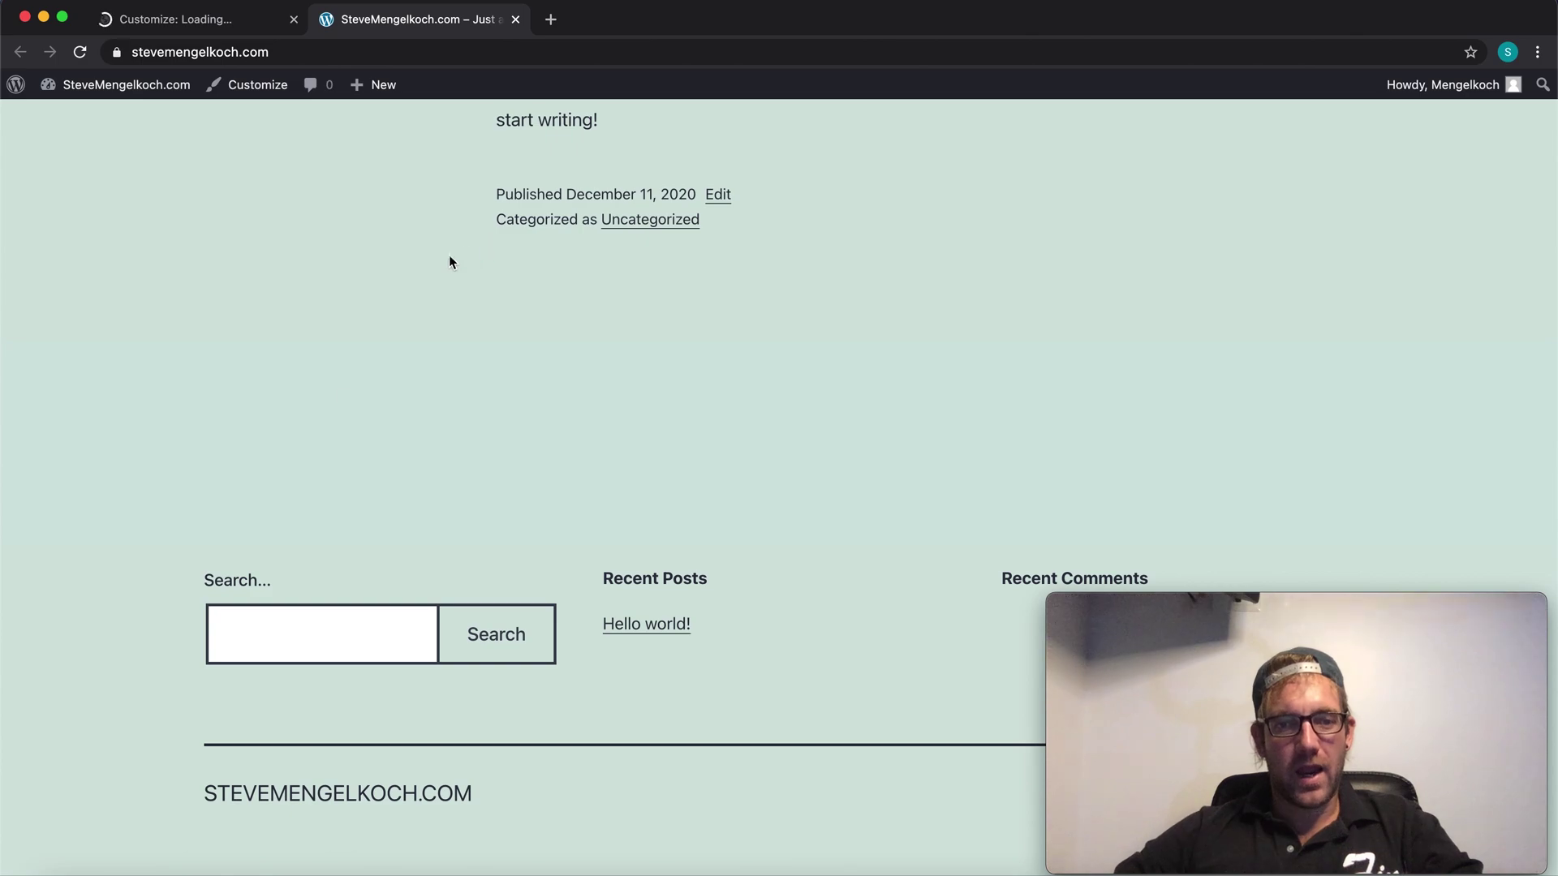
{"action": "scroll", "coordinate": [289, 459], "scroll_direction": "up", "scroll_amount": 5}
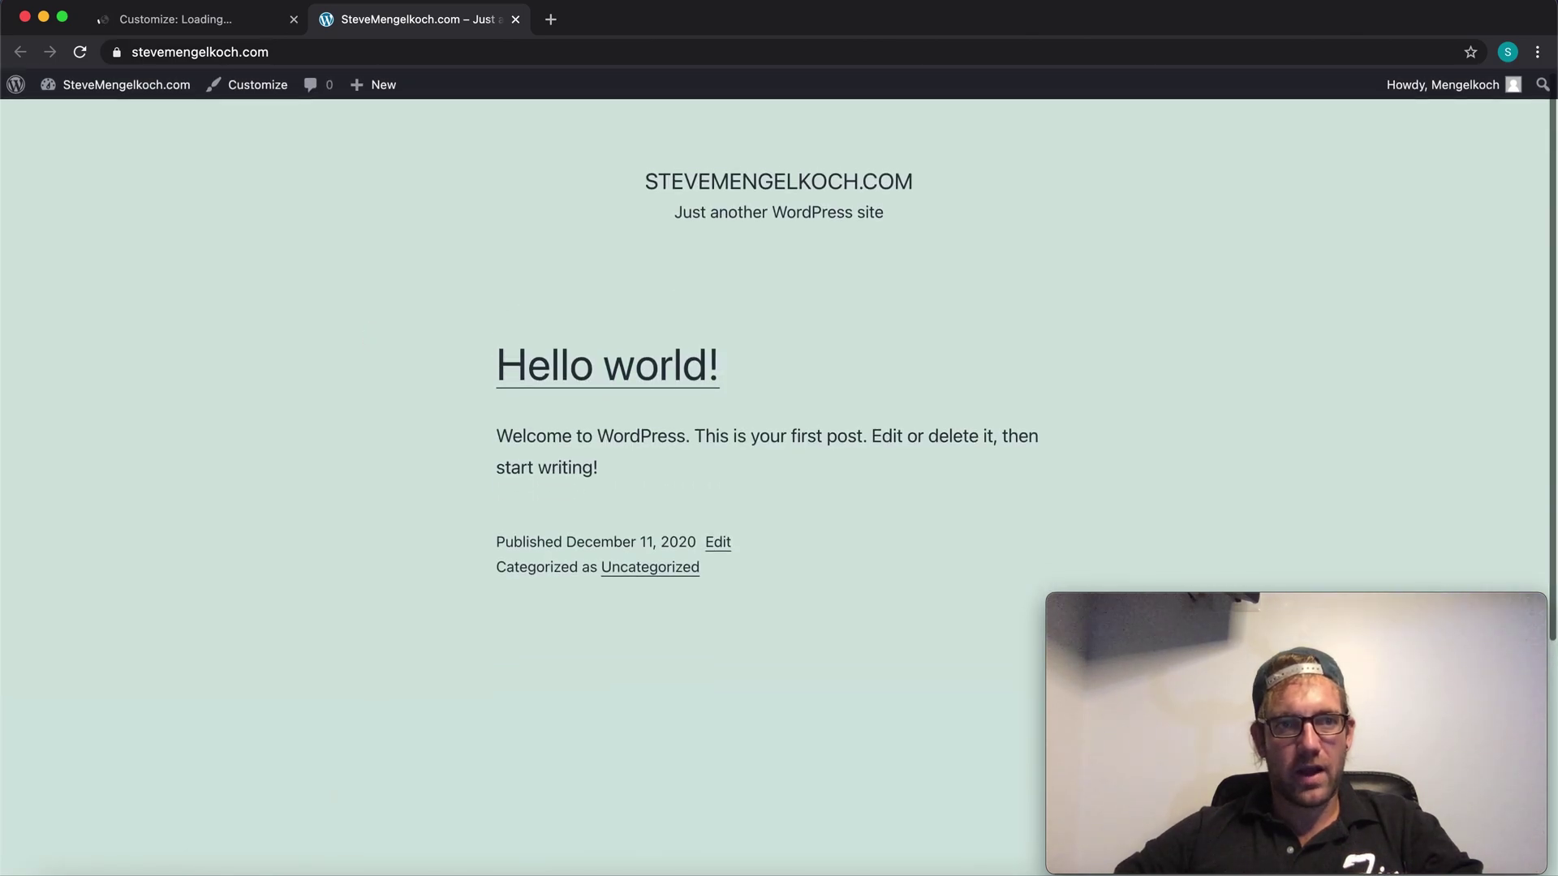
Step: Cut customize.php from the stalled Customizer's address to load the wp-admin dashboard
{"action": "left_click", "coordinate": [177, 23]}
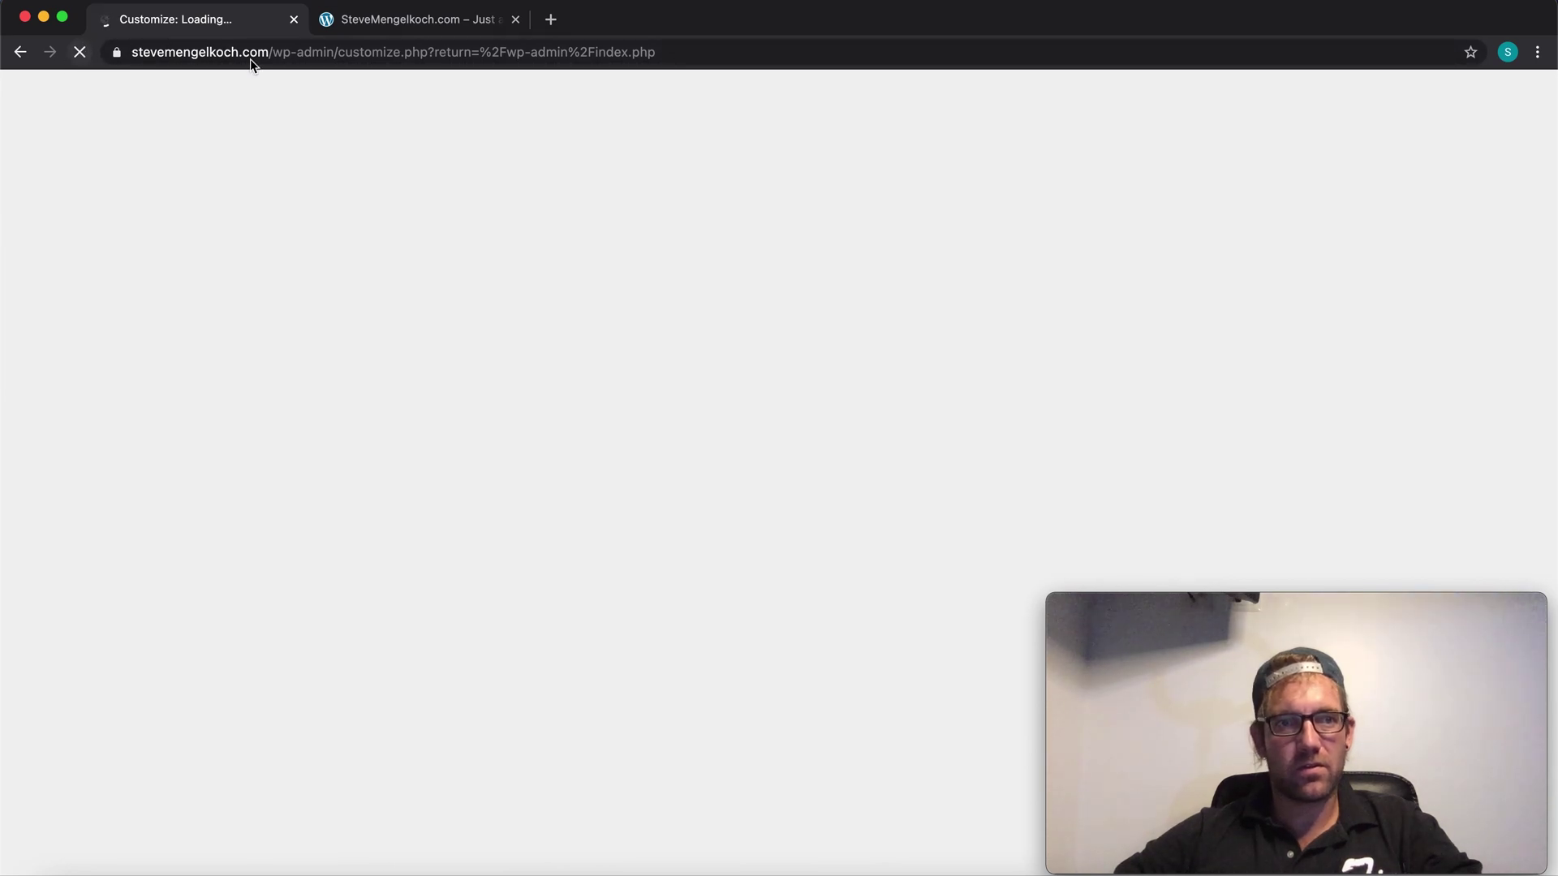
{"action": "left_click", "coordinate": [420, 22]}
{"action": "left_click", "coordinate": [199, 18]}
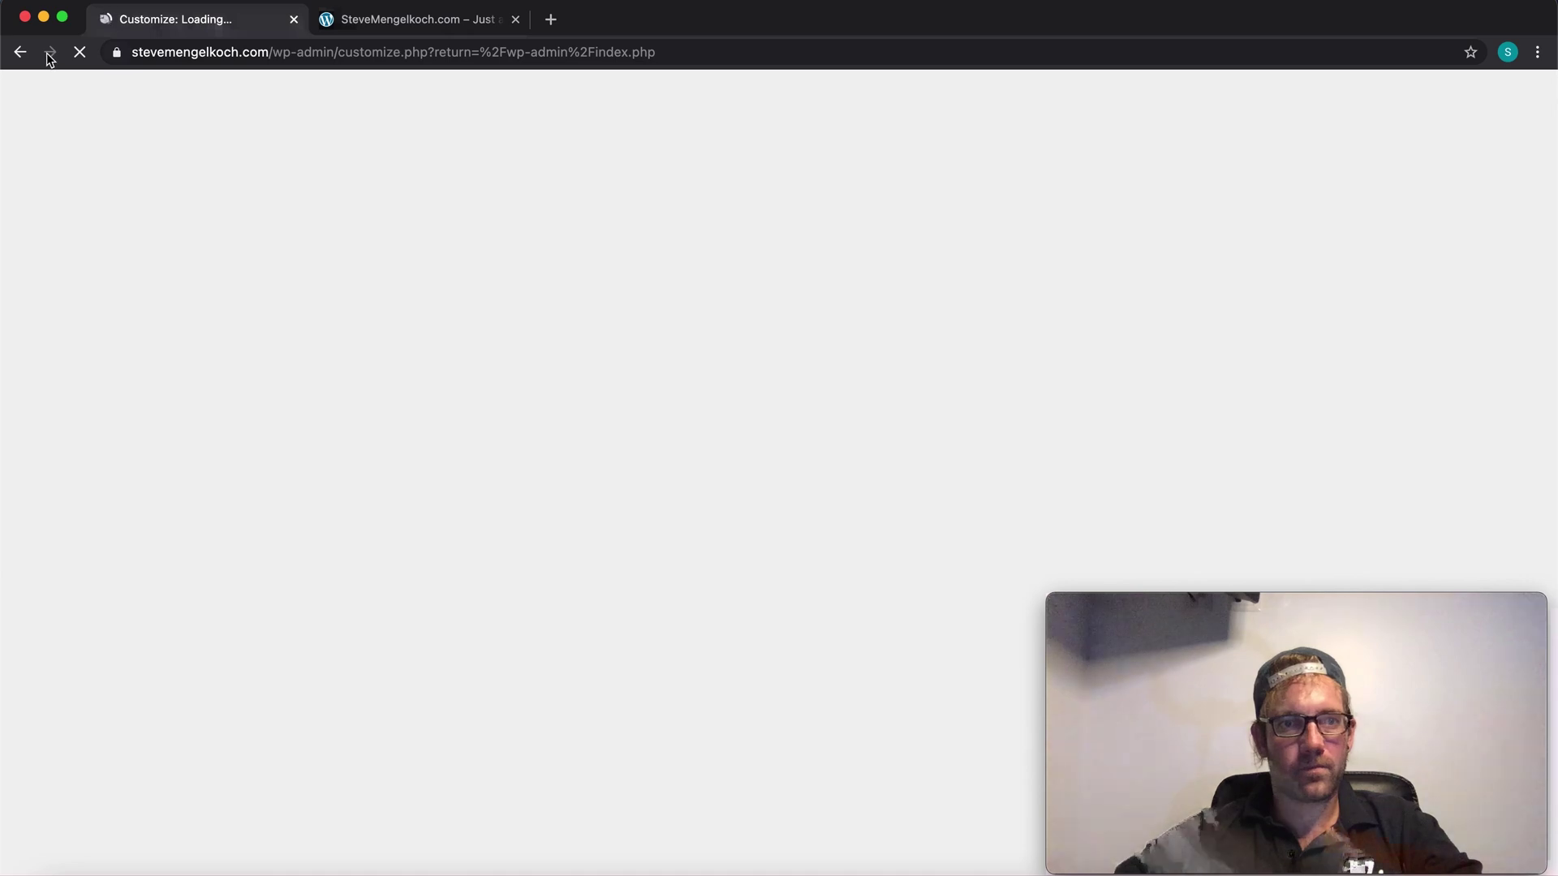
{"action": "left_click", "coordinate": [358, 44]}
{"action": "left_click", "coordinate": [372, 50]}
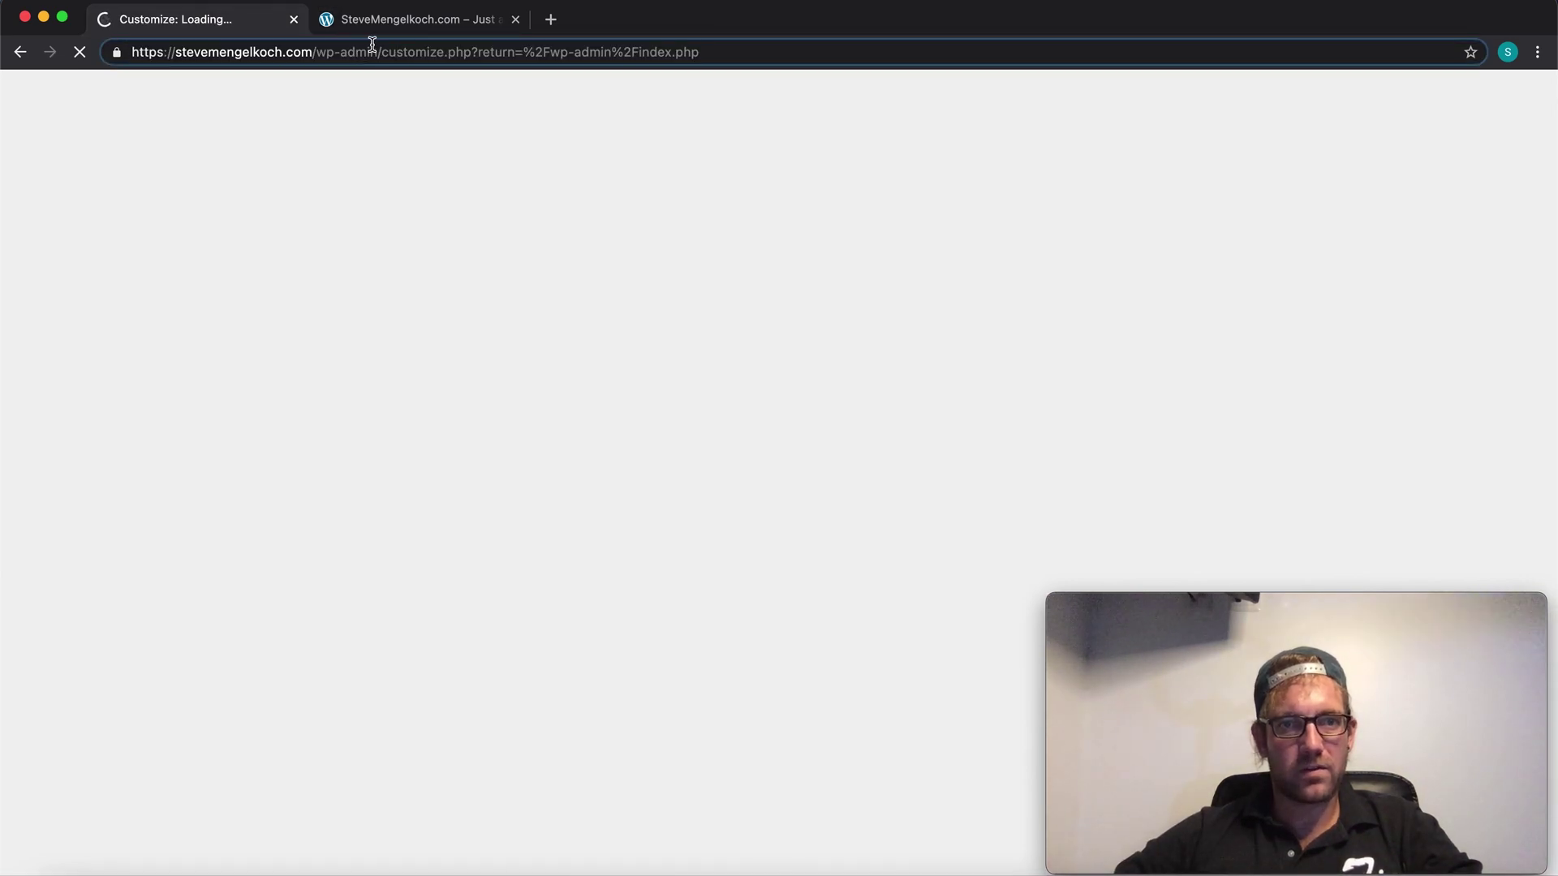
{"action": "left_click_drag", "start_coordinate": [376, 50], "coordinate": [1287, 106]}
{"action": "key", "text": "BackSpace"}
{"action": "key", "text": "Return"}
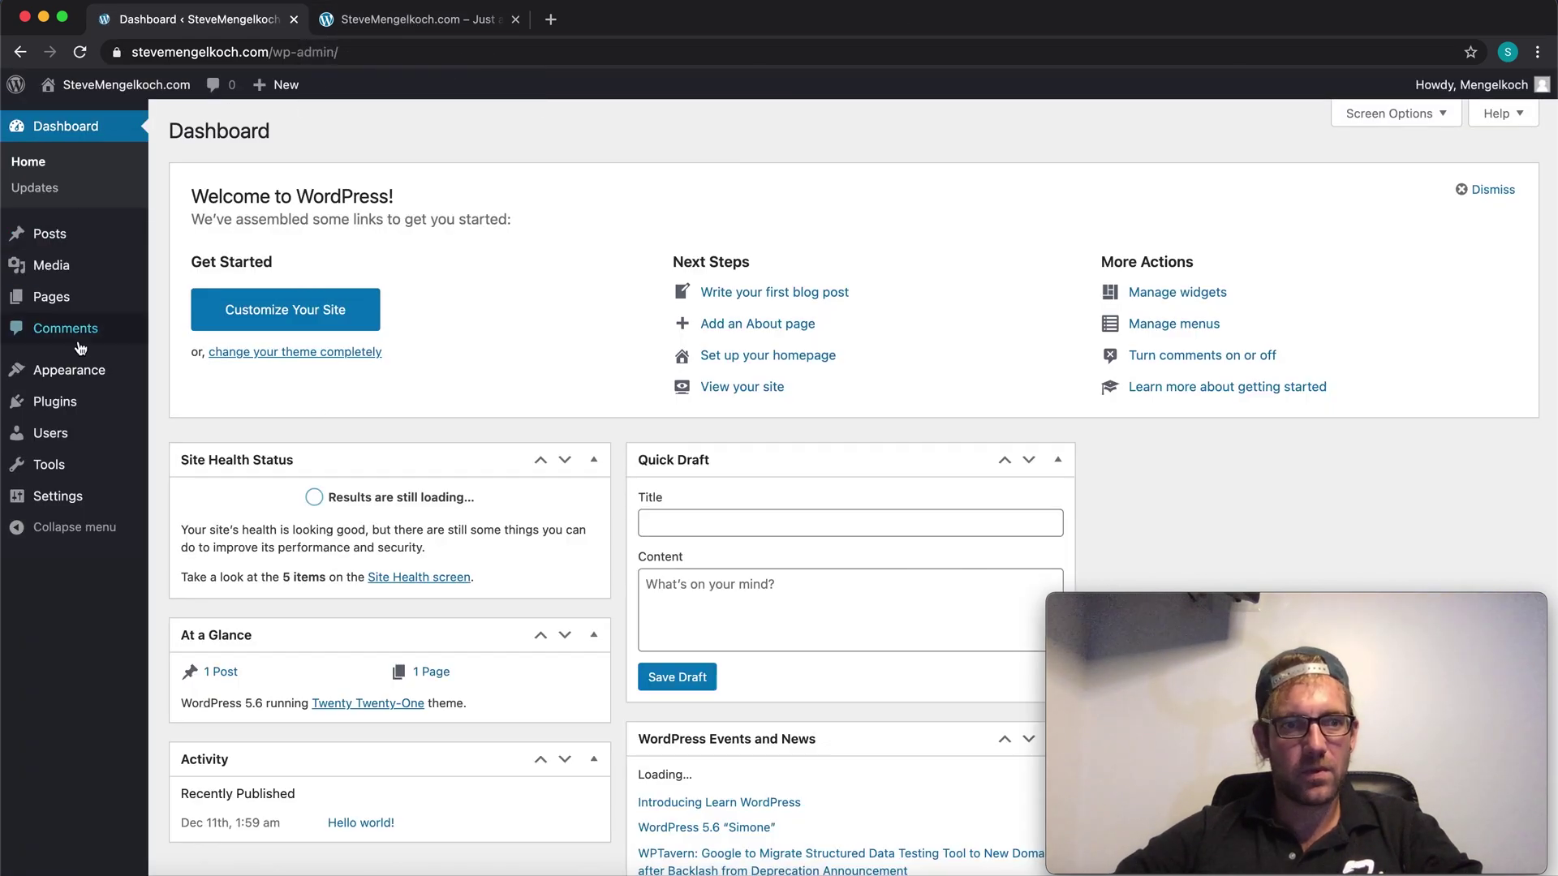
Step: Open Themes and start customizing the active Twenty Twenty-One theme
{"action": "mouse_move", "coordinate": [67, 377]}
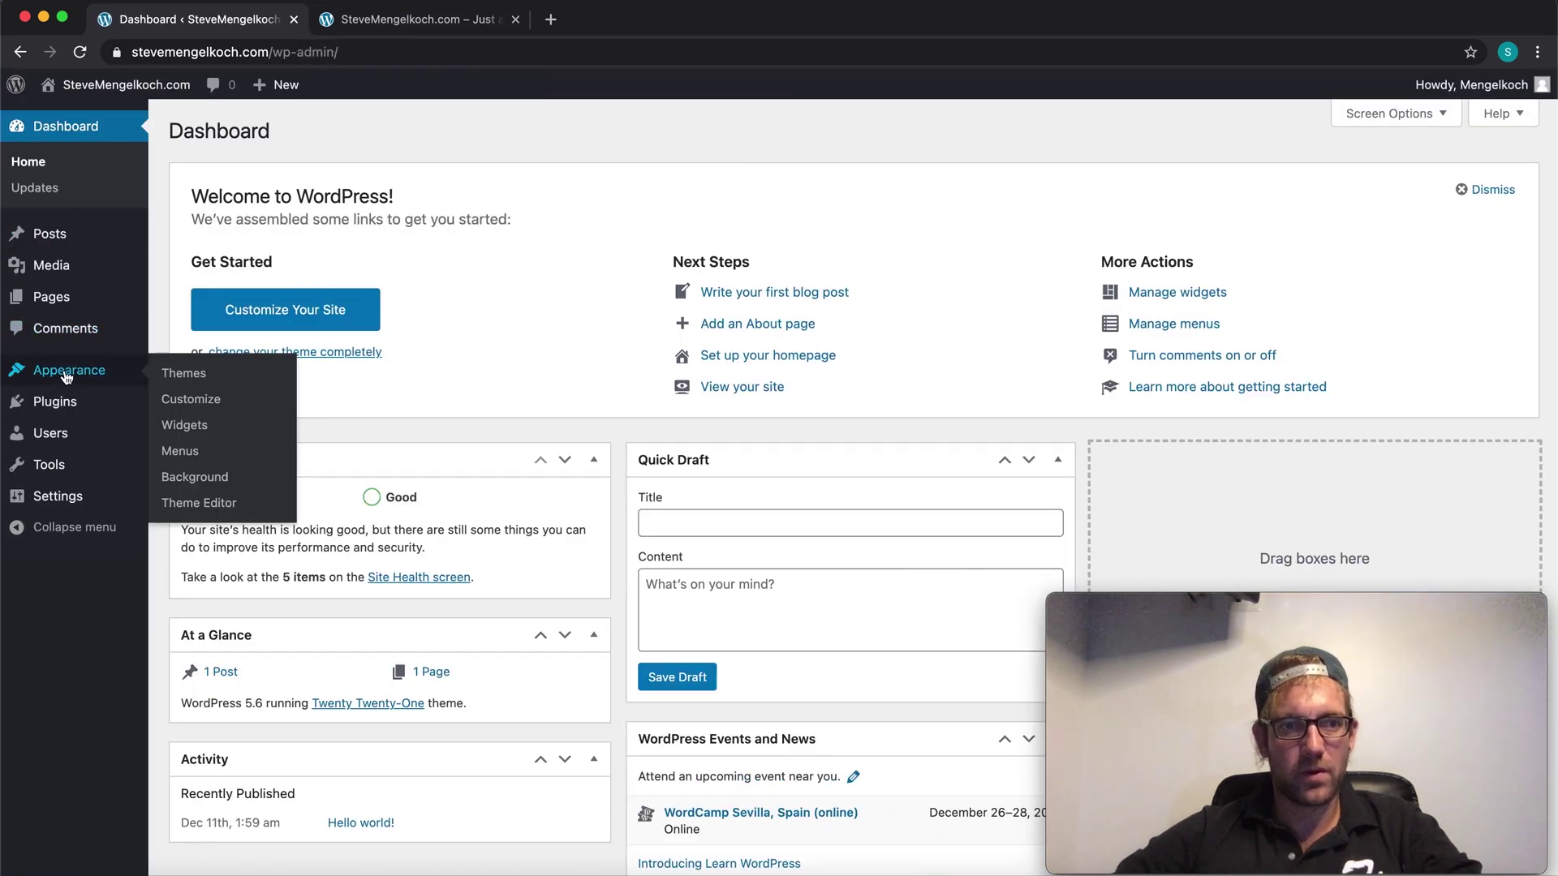
{"action": "left_click", "coordinate": [209, 380]}
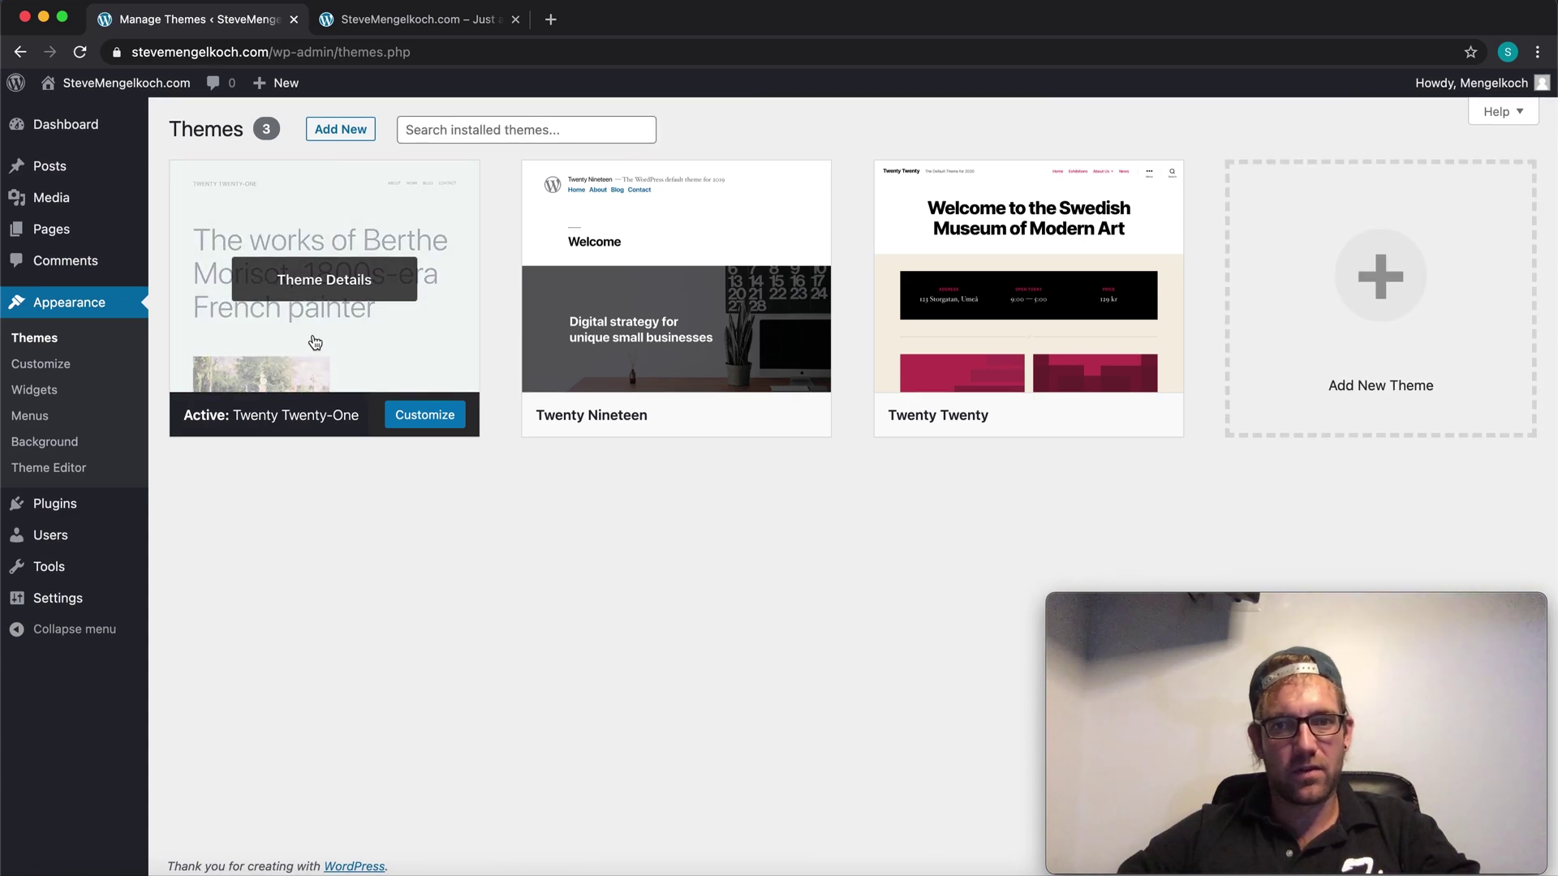
{"action": "mouse_move", "coordinate": [653, 394]}
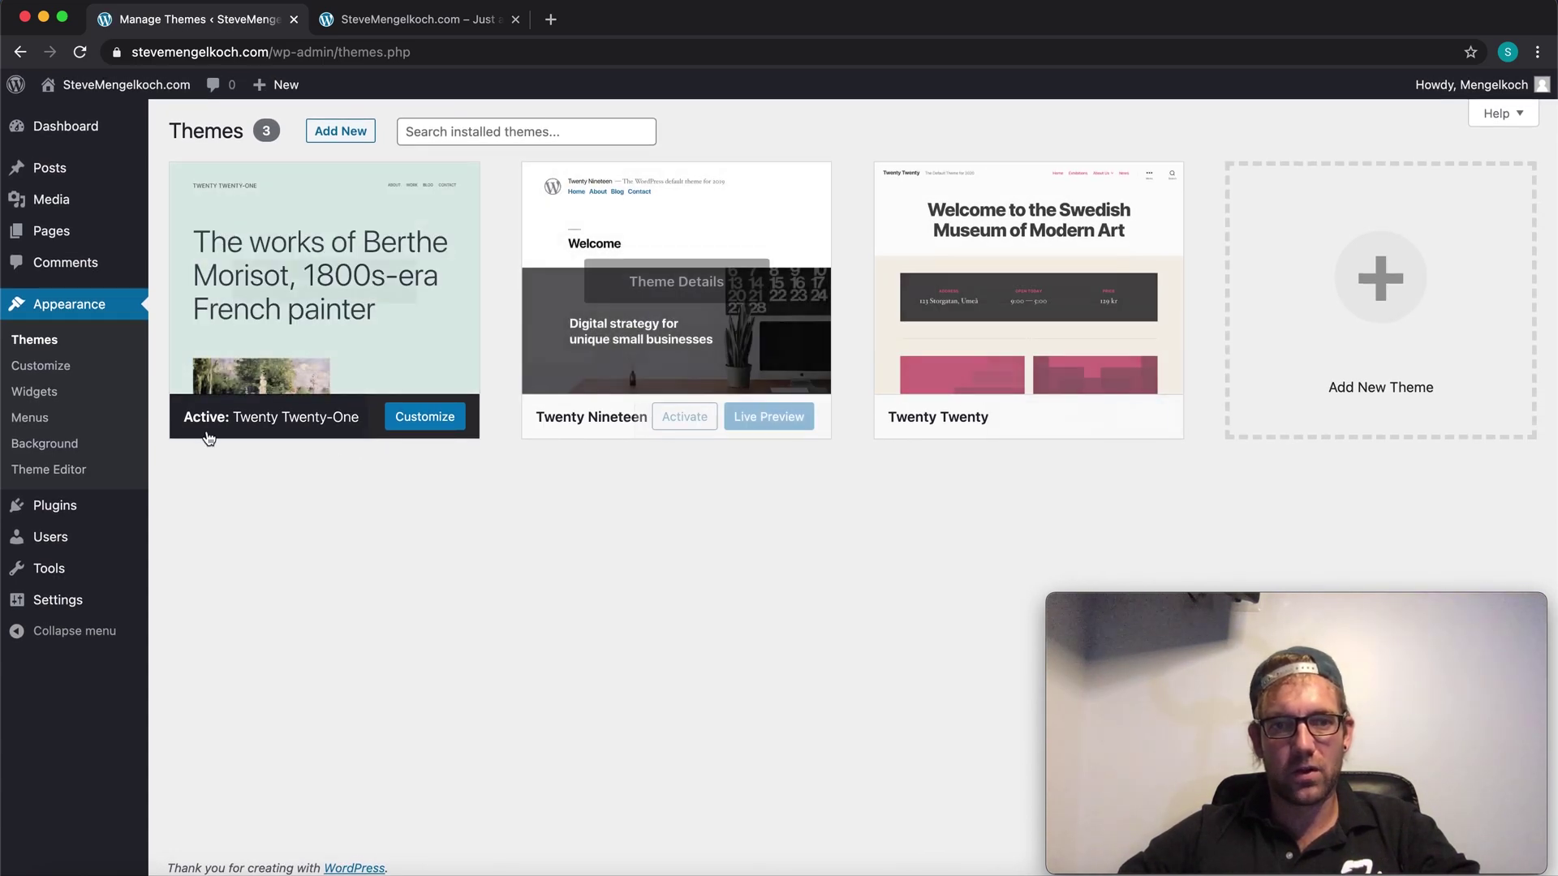
{"action": "mouse_move", "coordinate": [252, 430]}
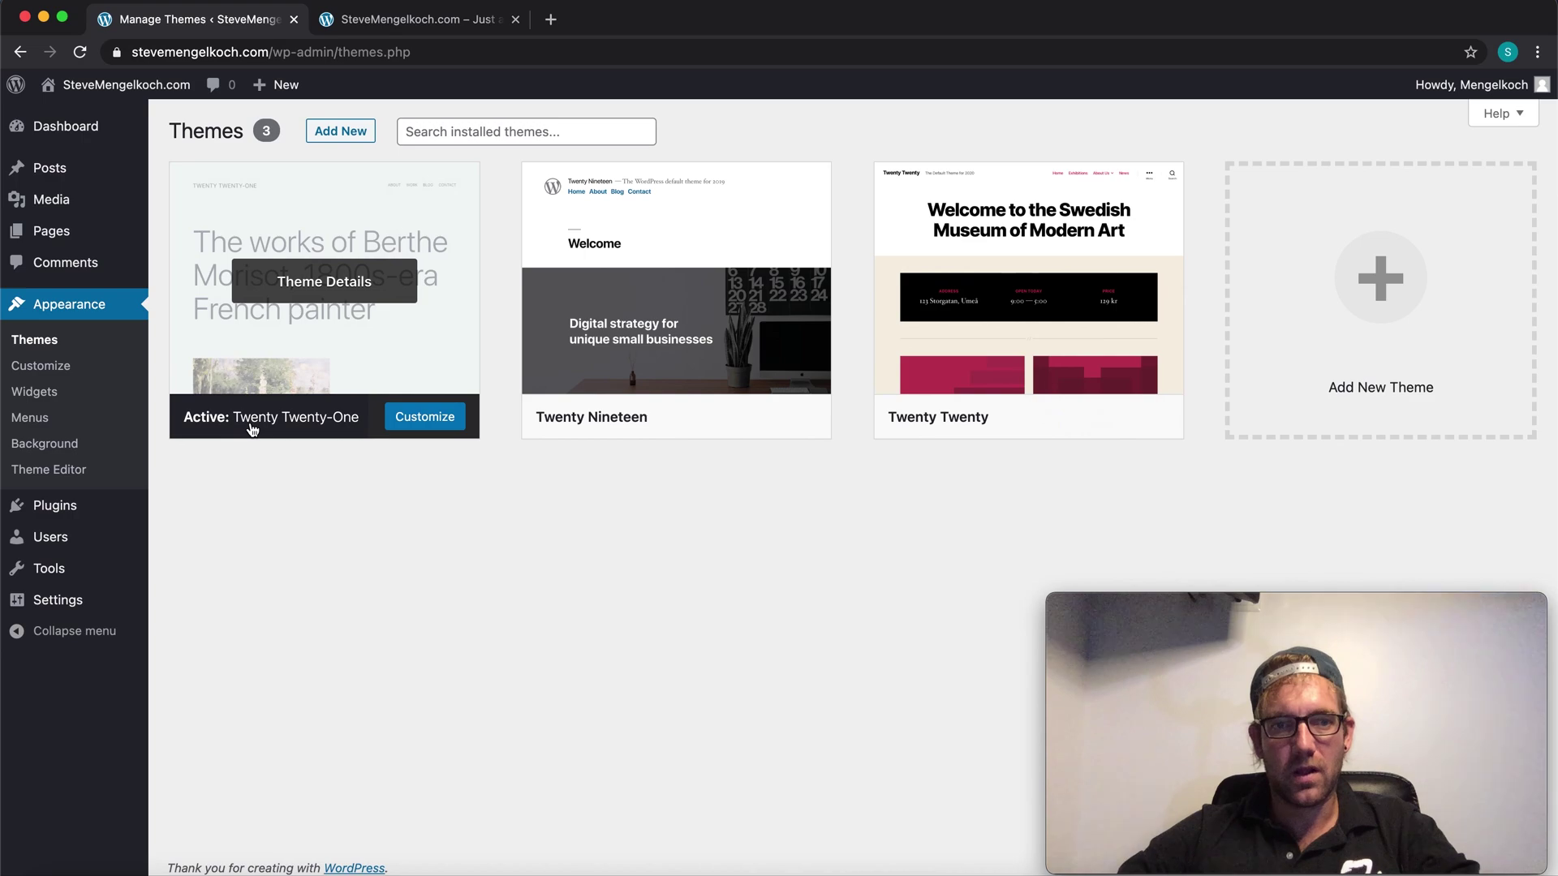
{"action": "left_click", "coordinate": [415, 422]}
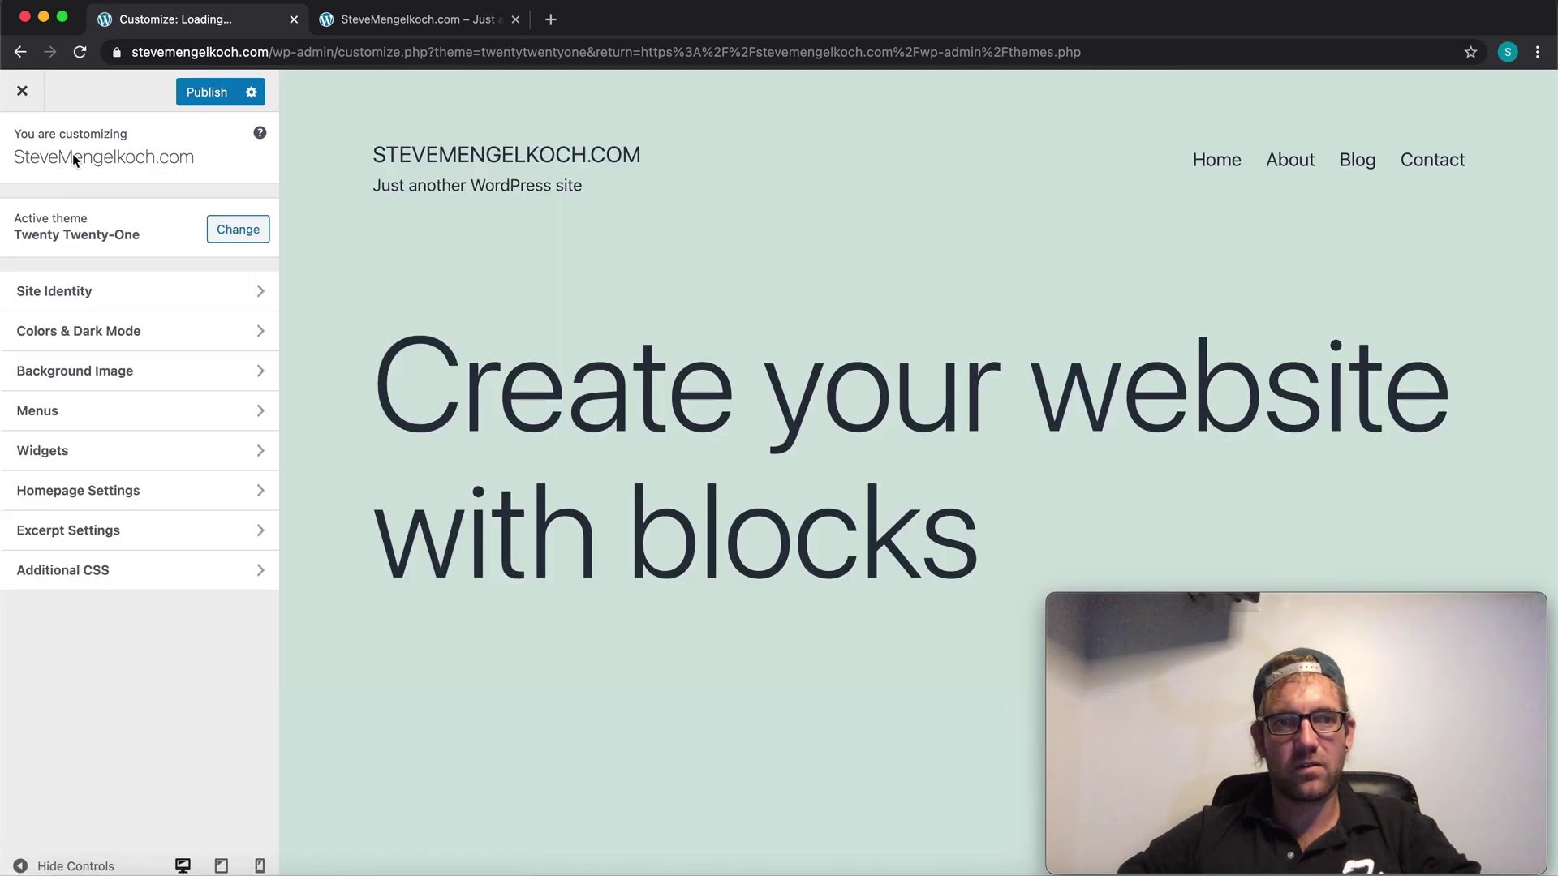
Step: Scroll the homepage preview to the footer widgets and back, then open Site Identity
{"action": "scroll", "coordinate": [475, 304], "scroll_direction": "down", "scroll_amount": 20}
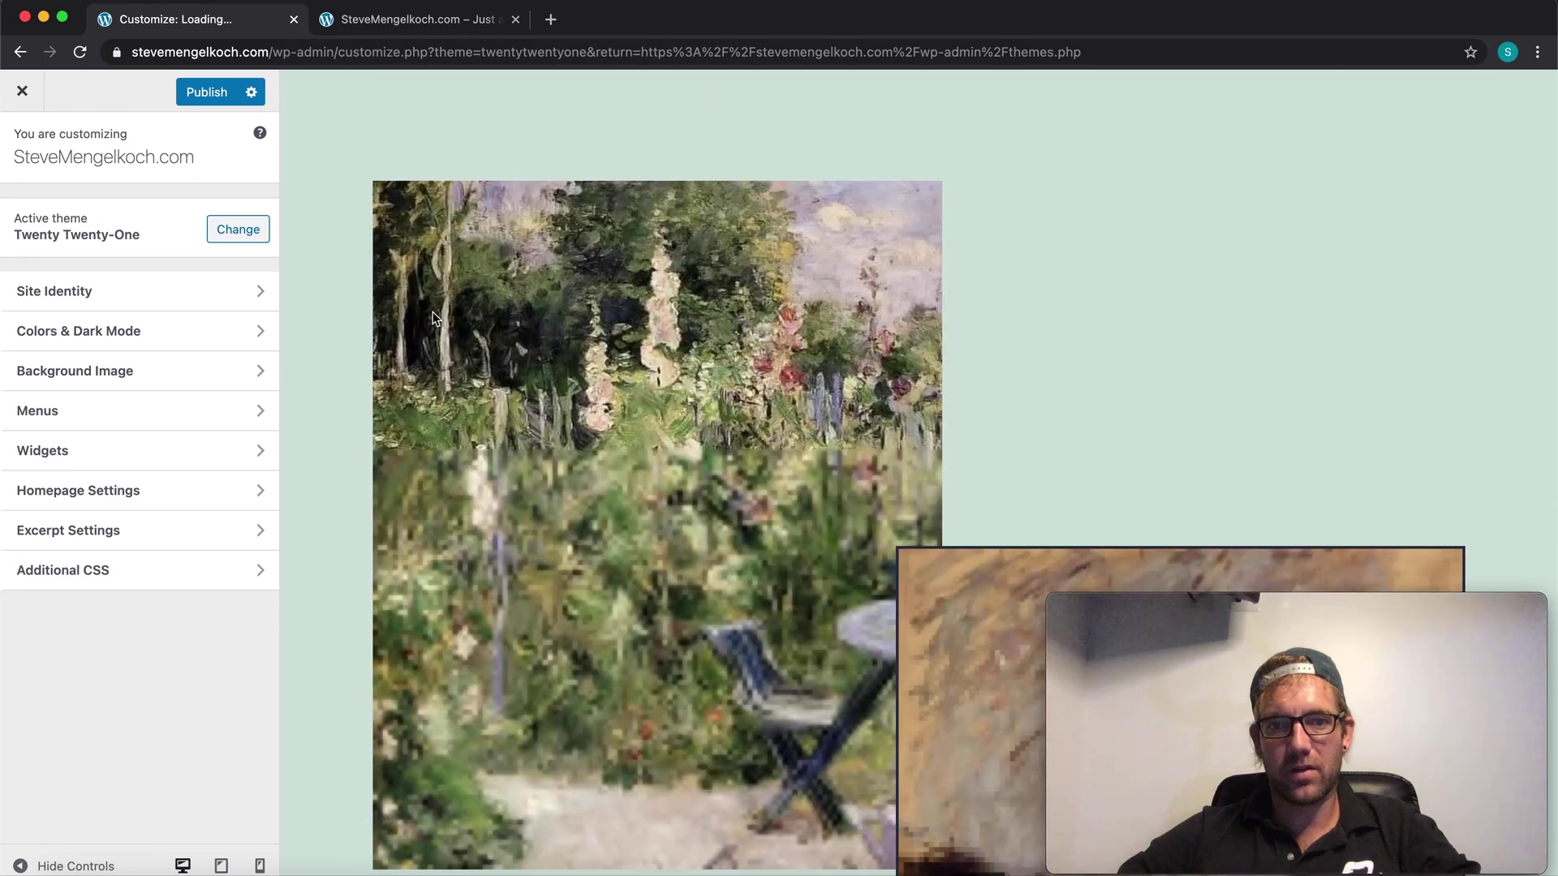
{"action": "scroll", "coordinate": [411, 310], "scroll_direction": "down", "scroll_amount": 5}
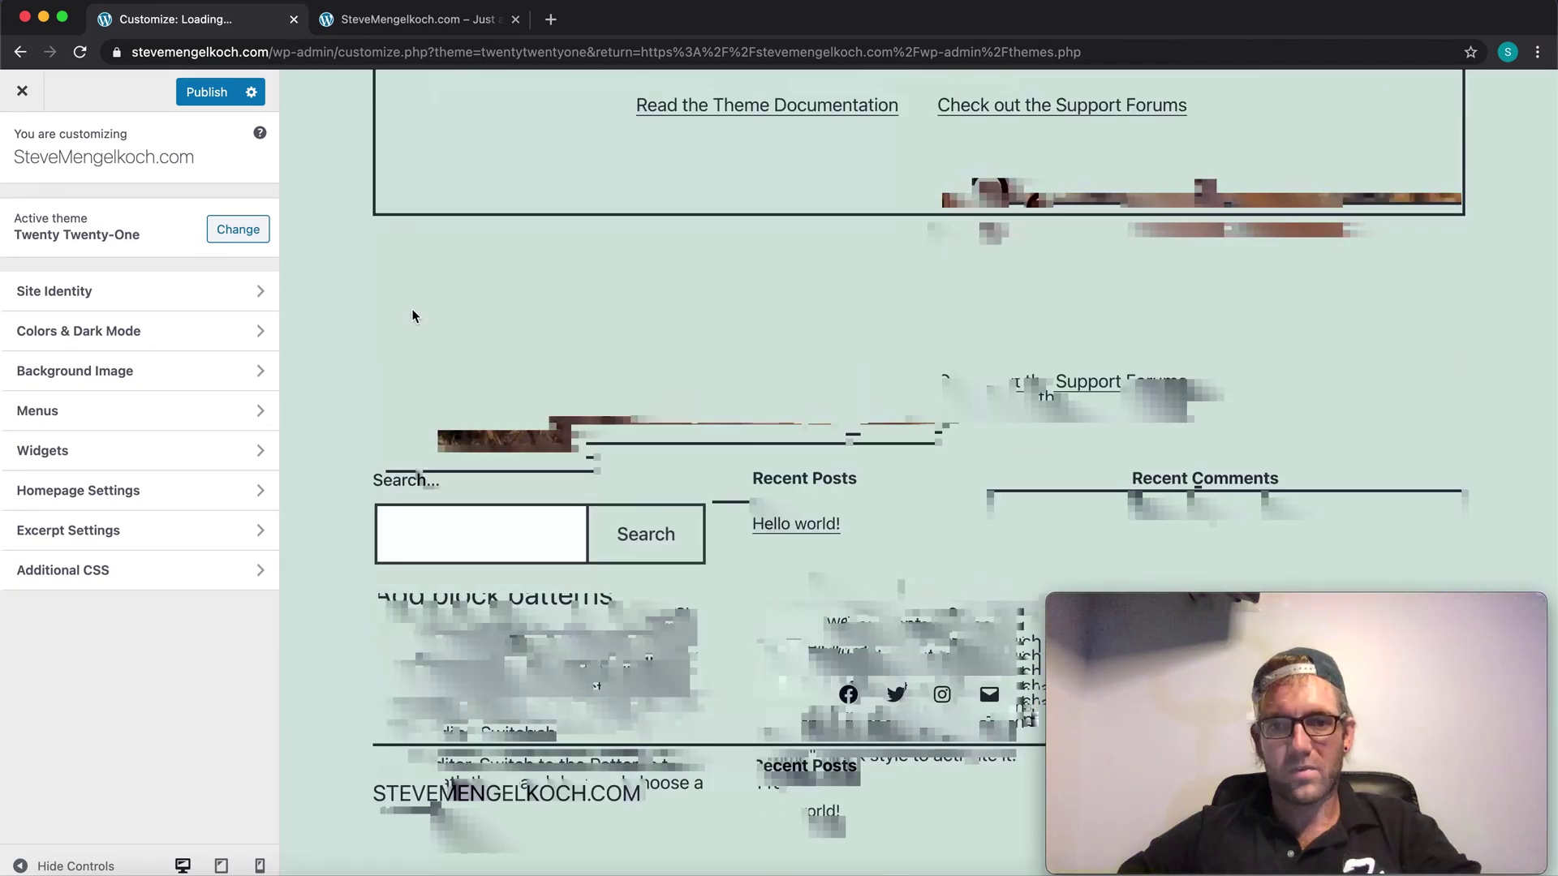
{"action": "scroll", "coordinate": [411, 310], "scroll_direction": "up", "scroll_amount": 10}
{"action": "scroll", "coordinate": [411, 315], "scroll_direction": "up", "scroll_amount": 15}
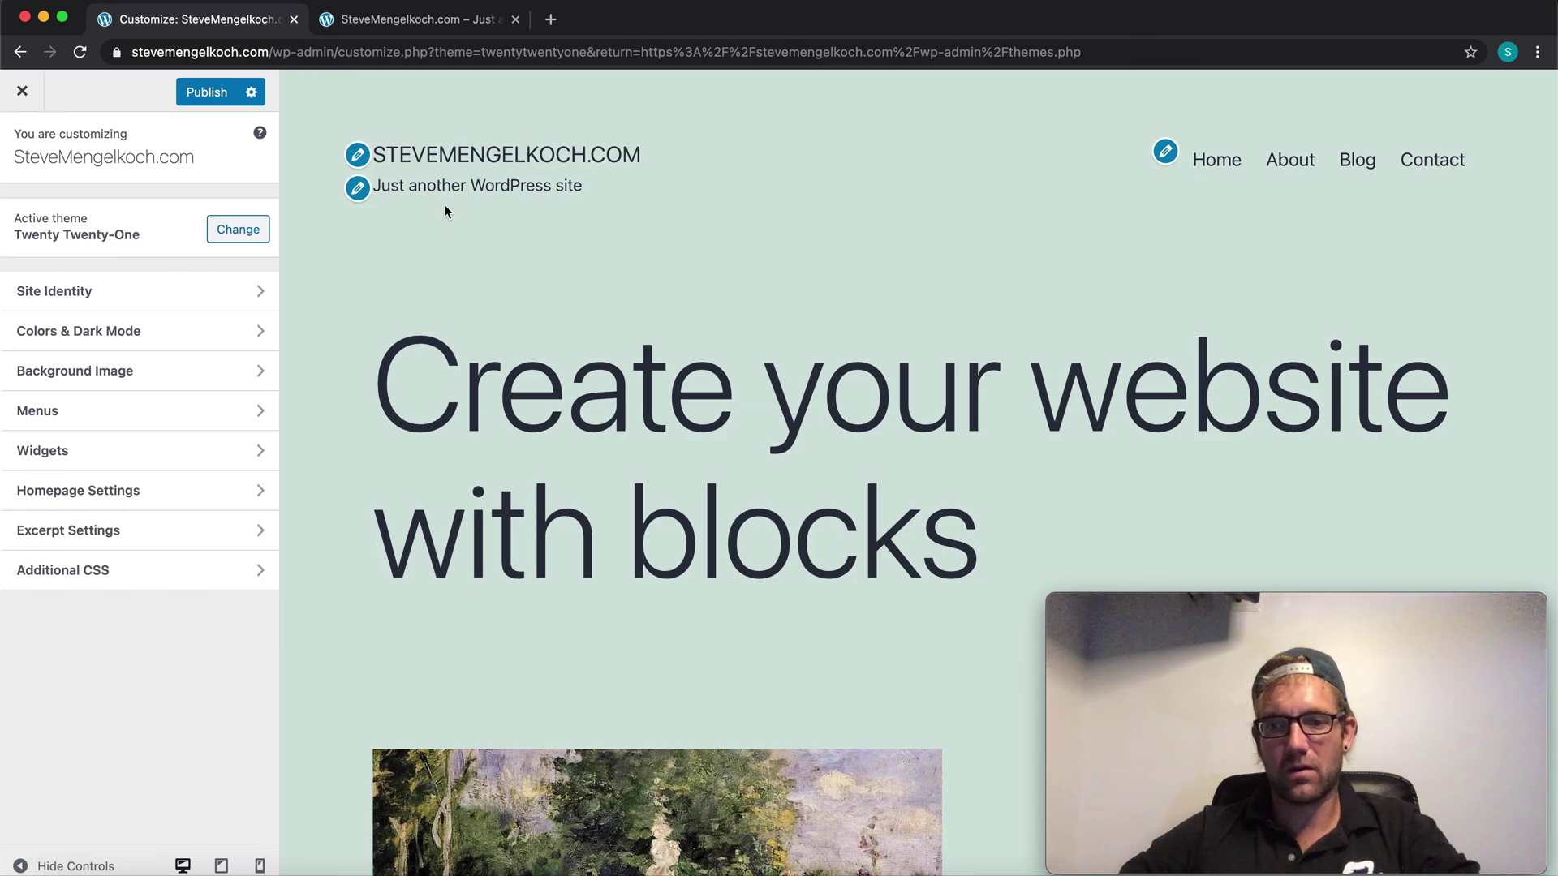
{"action": "scroll", "coordinate": [445, 211], "scroll_direction": "down", "scroll_amount": 5}
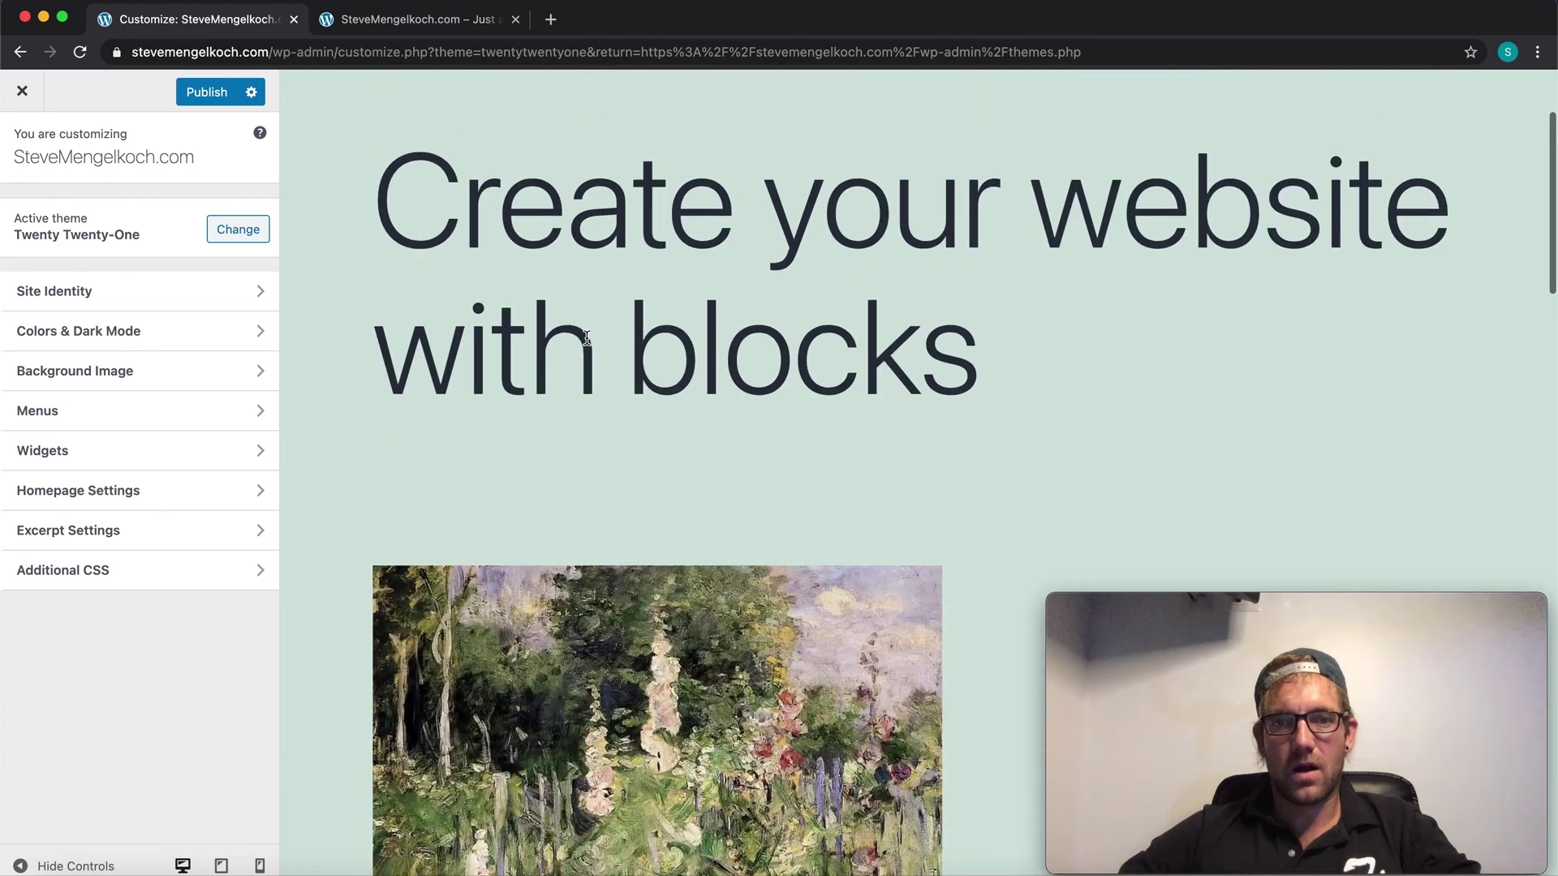
{"action": "scroll", "coordinate": [619, 279], "scroll_direction": "down", "scroll_amount": 10}
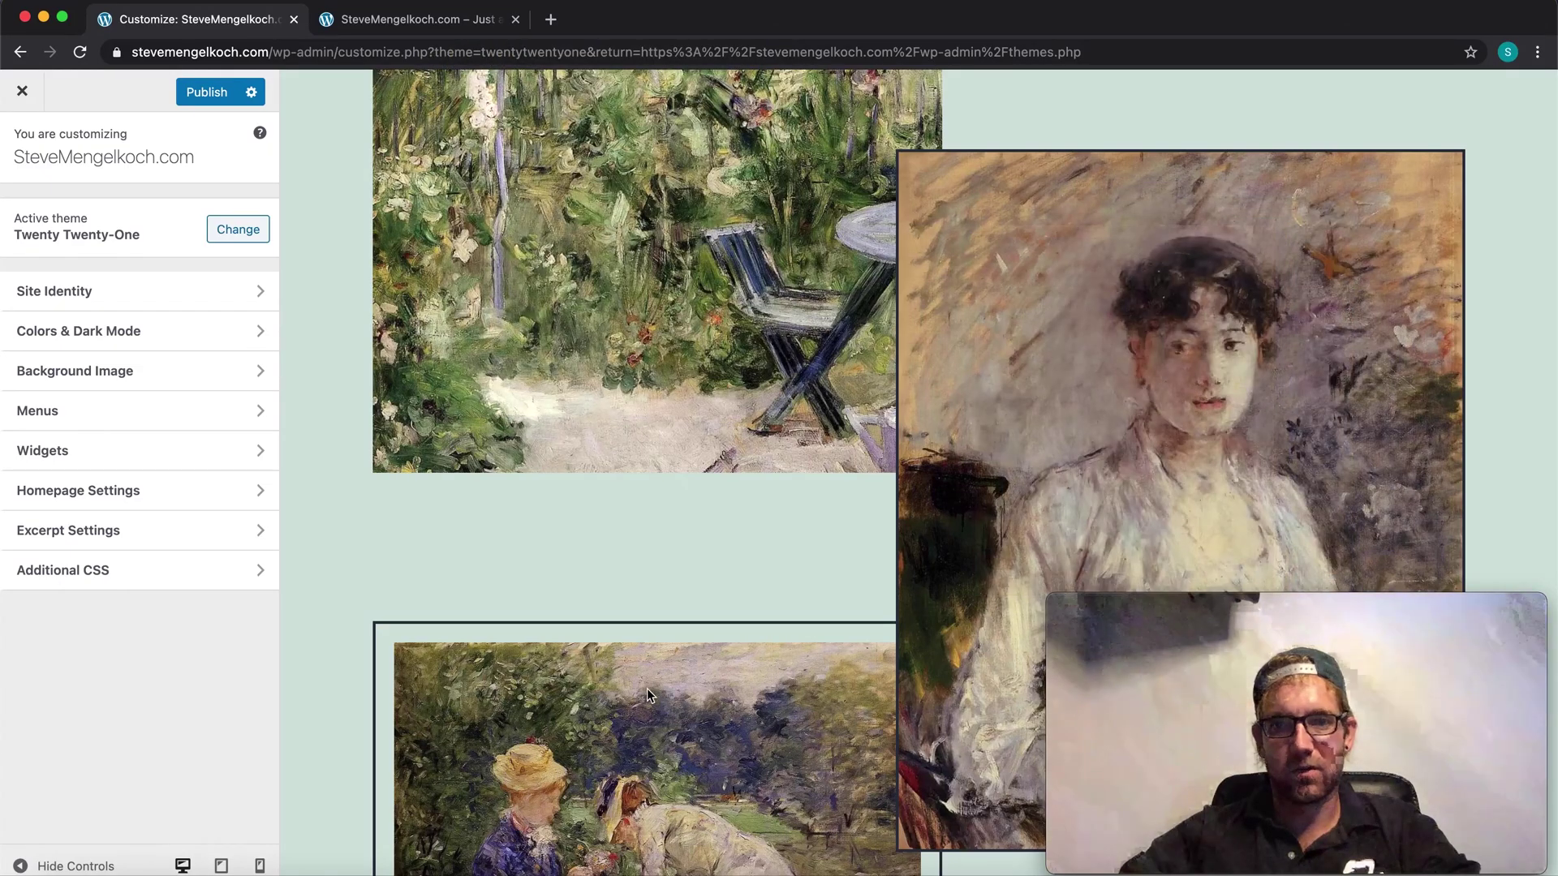
{"action": "scroll", "coordinate": [563, 505], "scroll_direction": "down", "scroll_amount": 15}
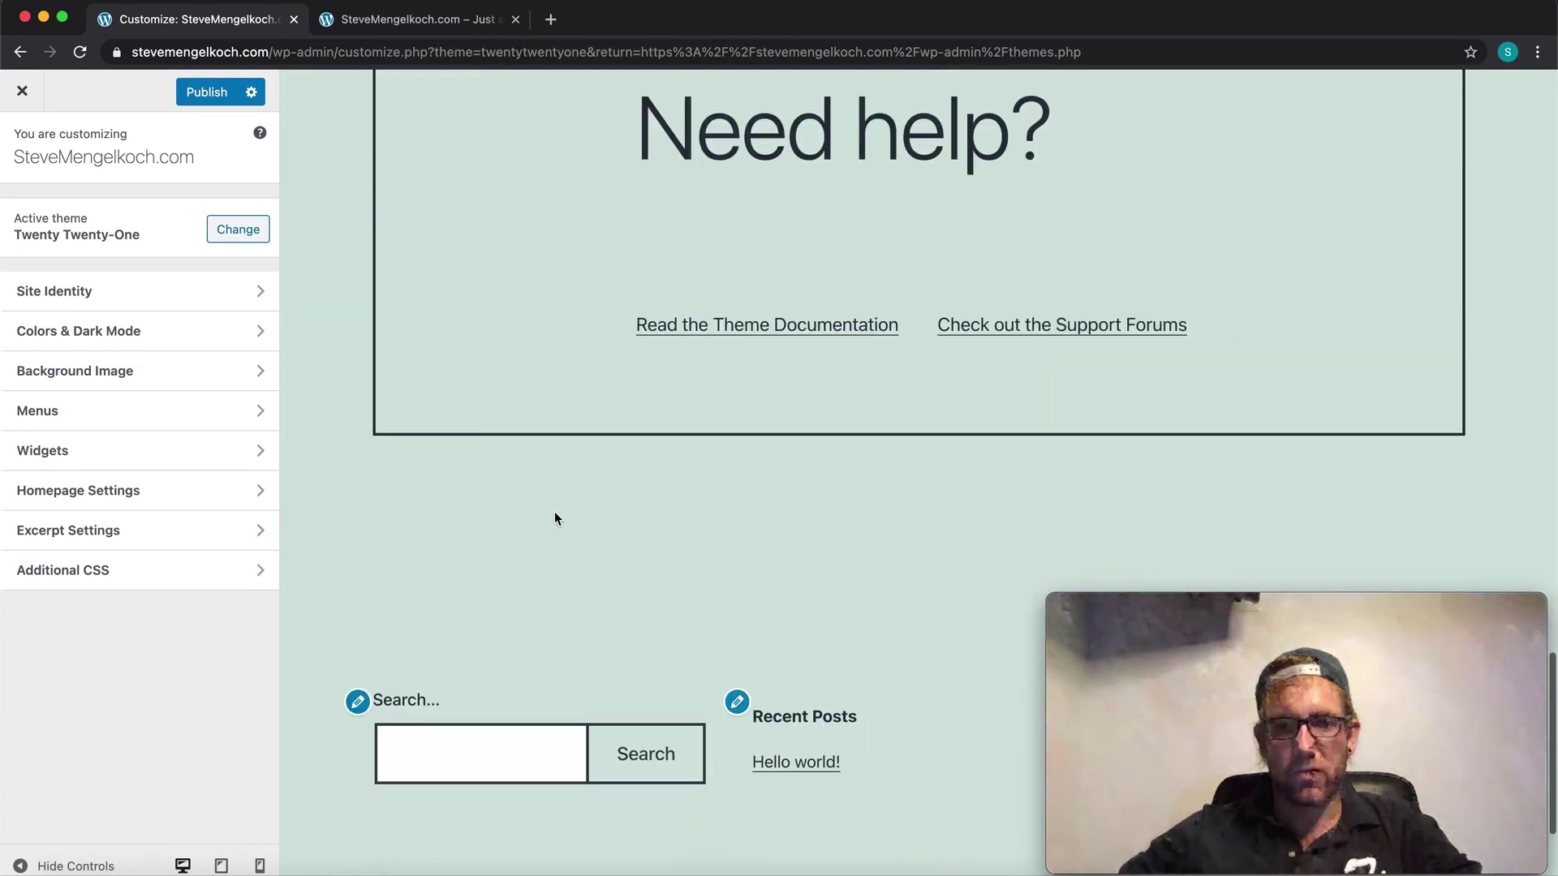
{"action": "scroll", "coordinate": [555, 518], "scroll_direction": "up", "scroll_amount": 8}
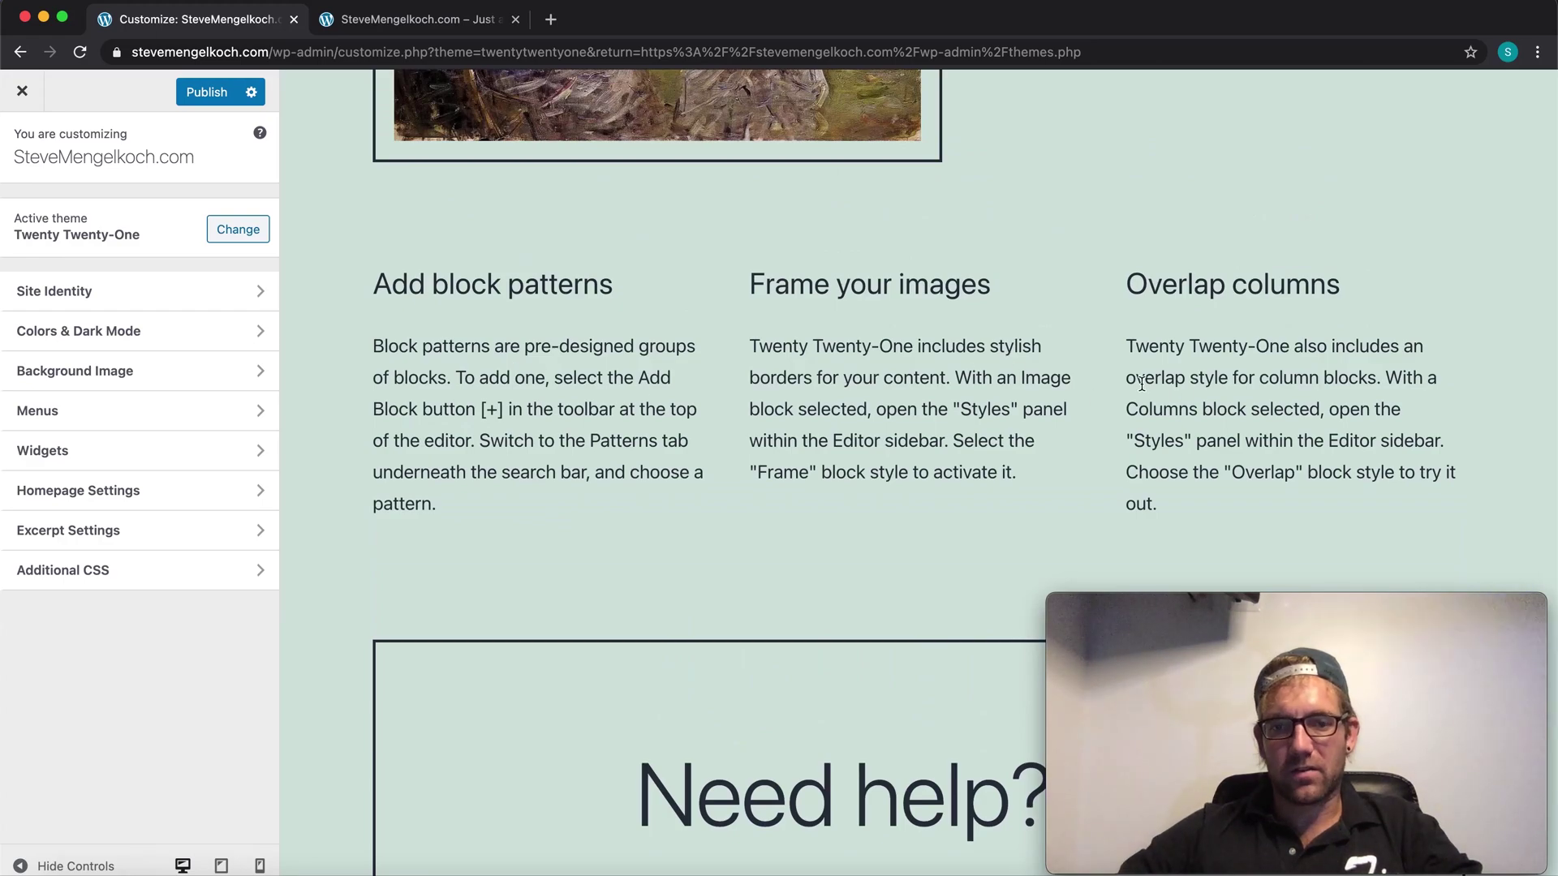
{"action": "scroll", "coordinate": [1142, 383], "scroll_direction": "down", "scroll_amount": 6}
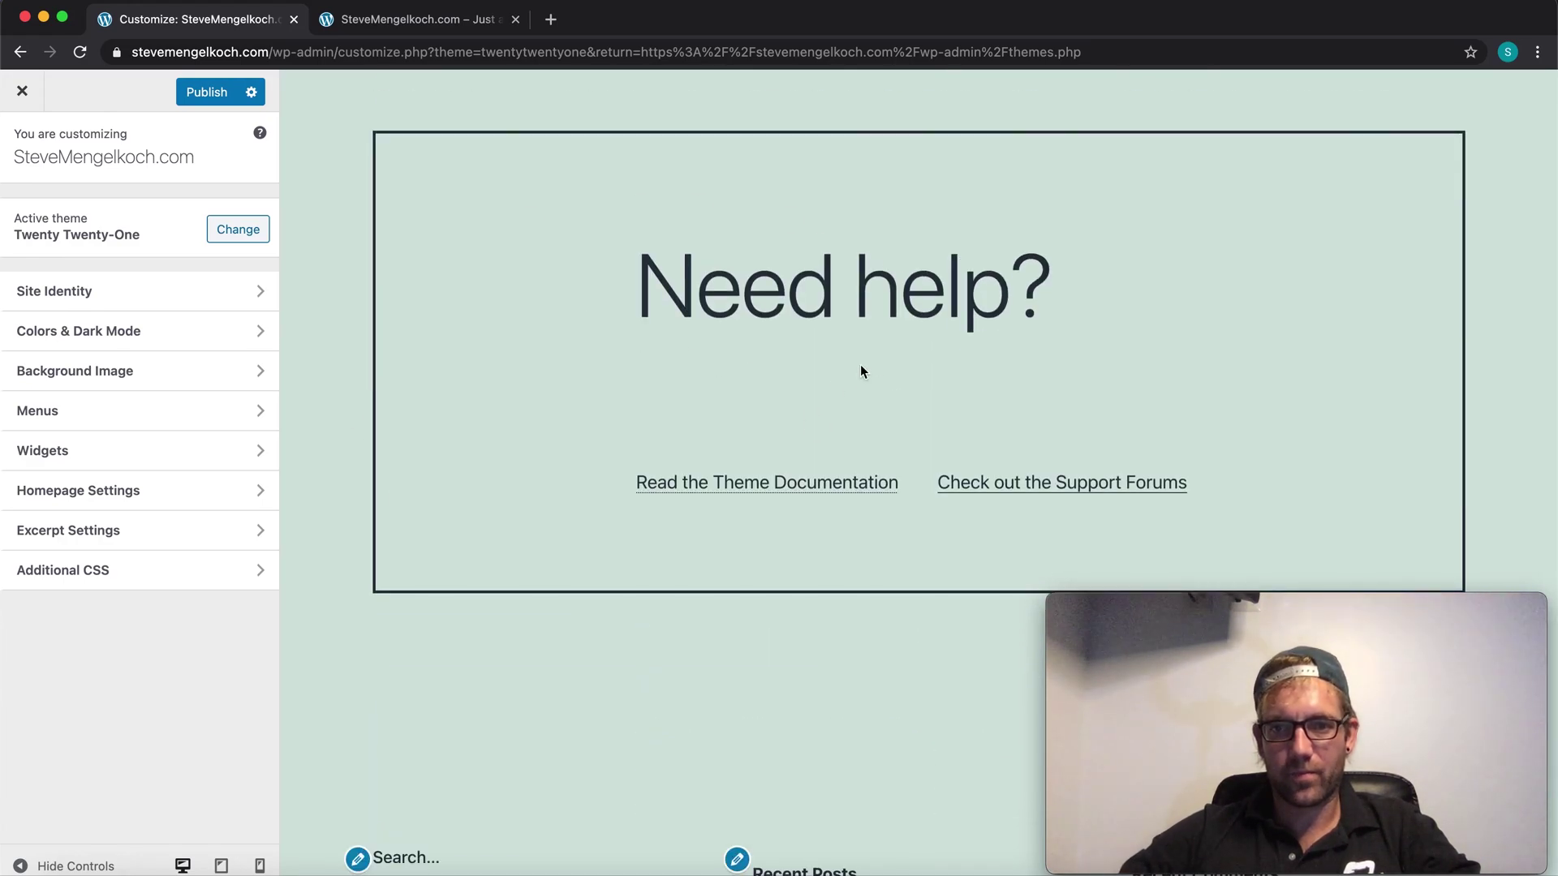
{"action": "scroll", "coordinate": [655, 341], "scroll_direction": "down", "scroll_amount": 5}
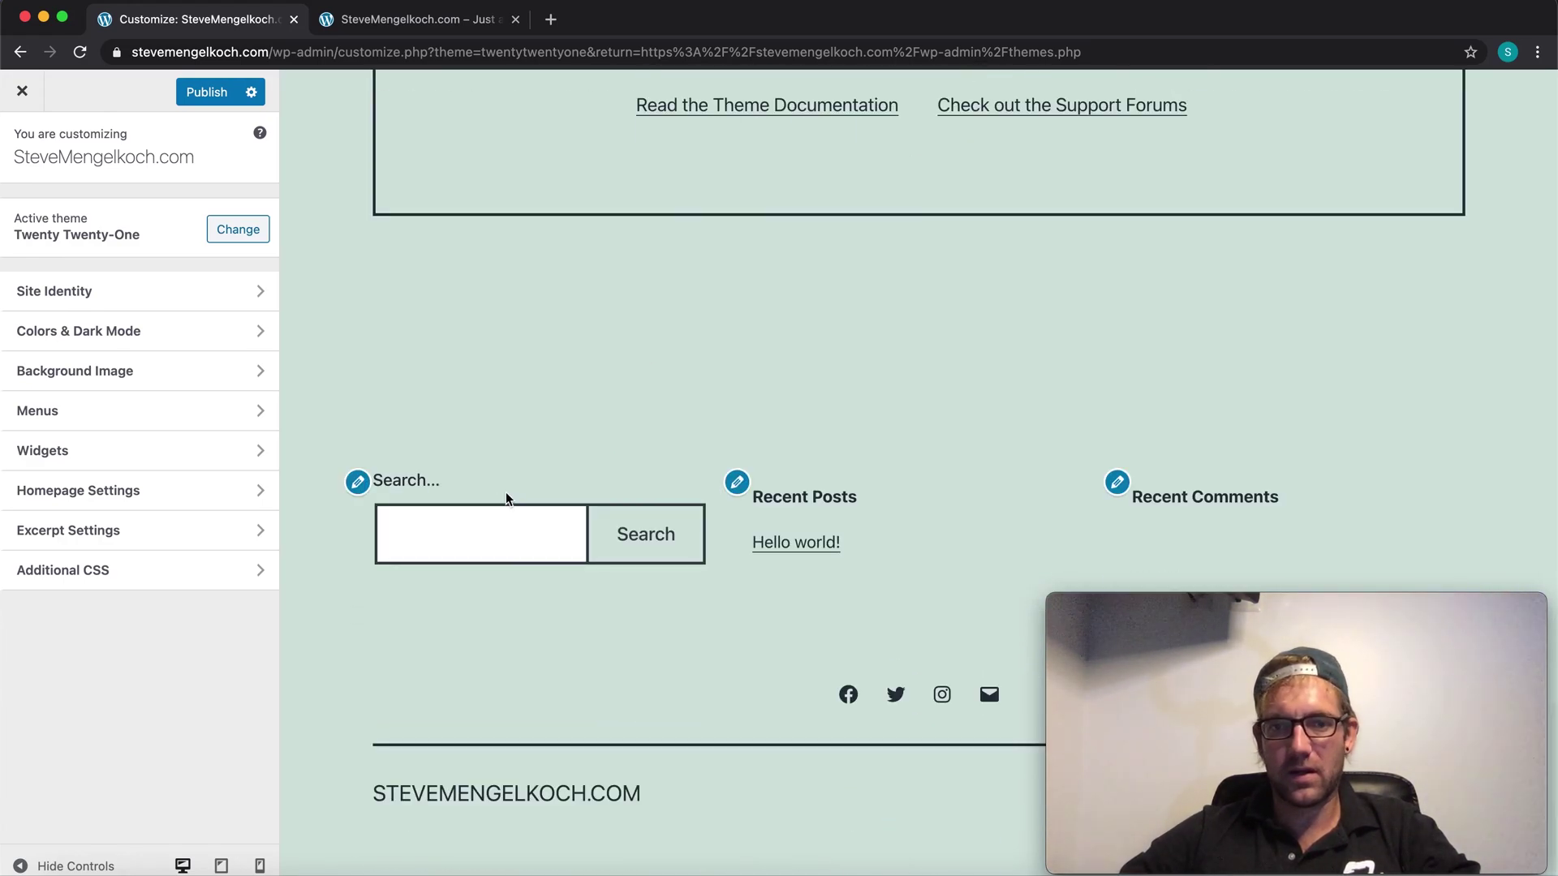
{"action": "scroll", "coordinate": [741, 504], "scroll_direction": "up", "scroll_amount": 15}
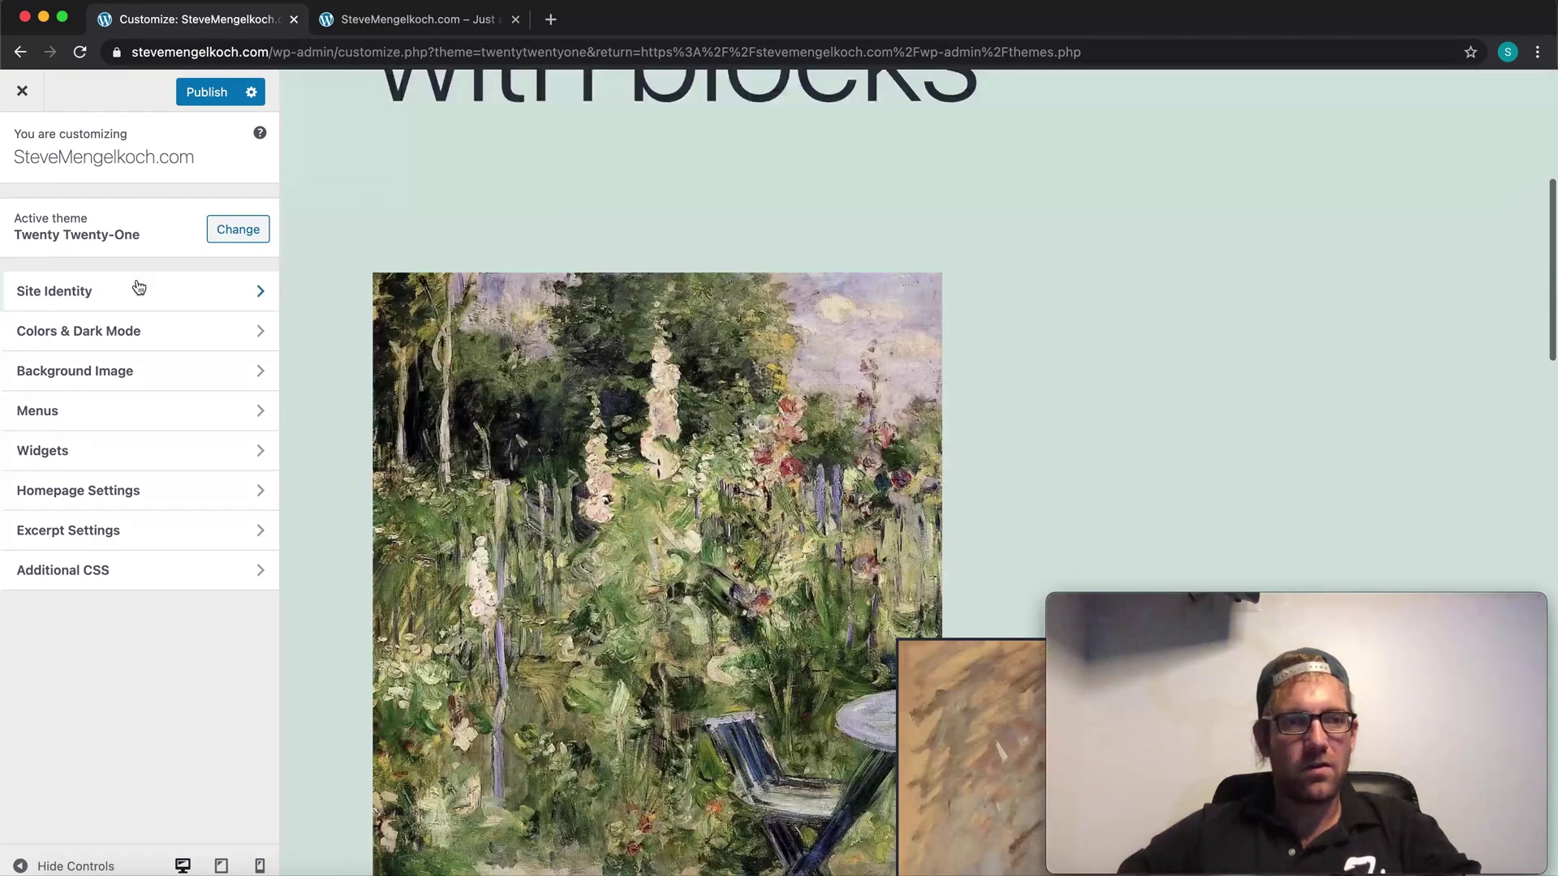
{"action": "left_click", "coordinate": [139, 289]}
Step: Add a space inside the site title by retyping its .com ending
{"action": "scroll", "coordinate": [547, 296], "scroll_direction": "up", "scroll_amount": 6}
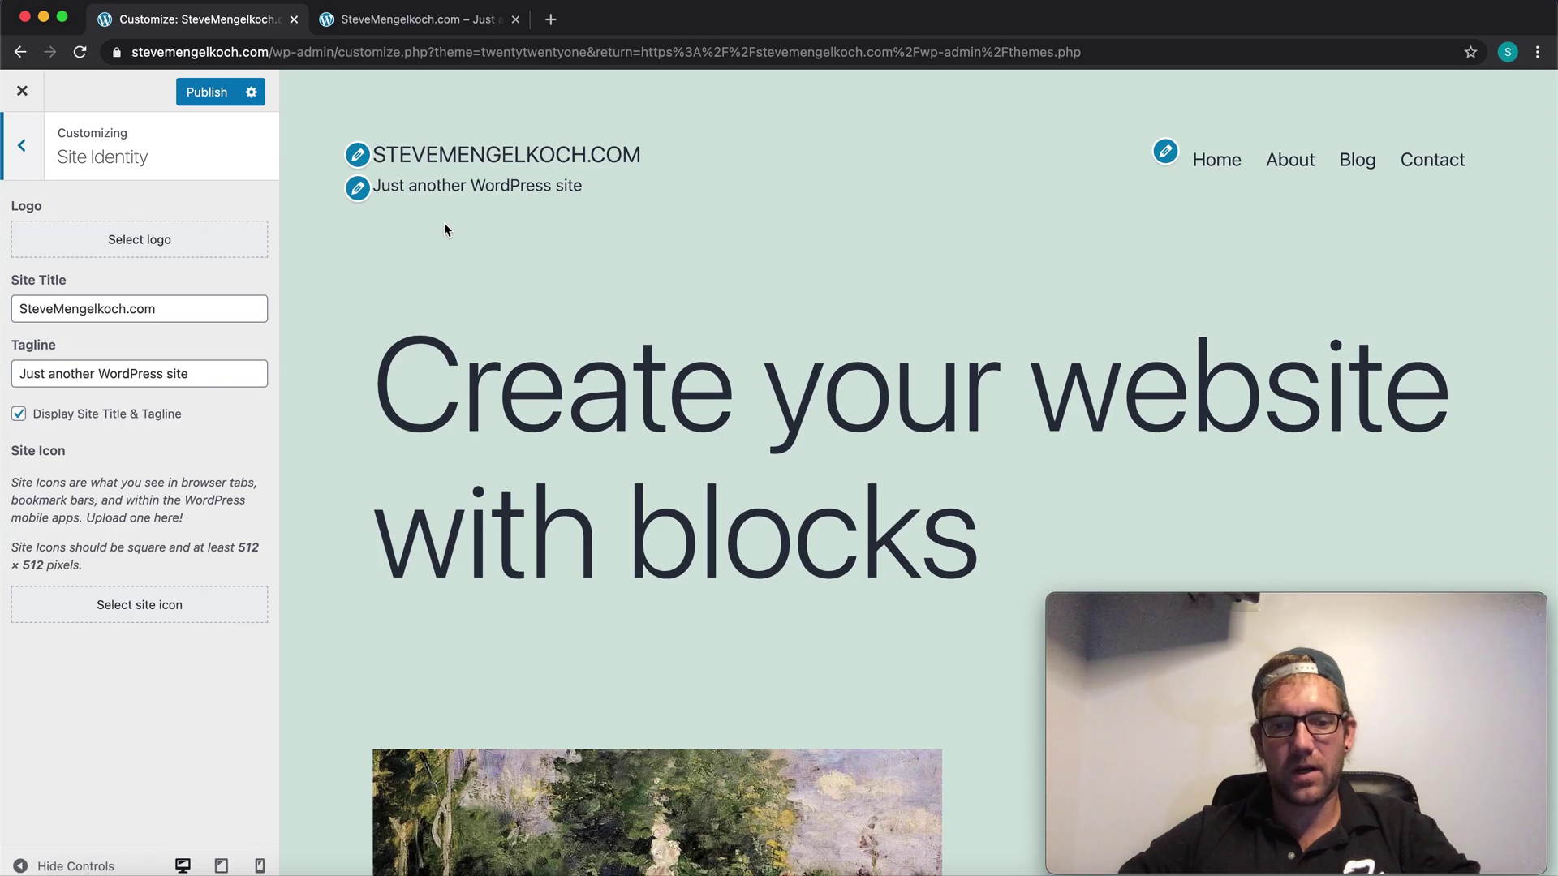
{"action": "left_click", "coordinate": [61, 310]}
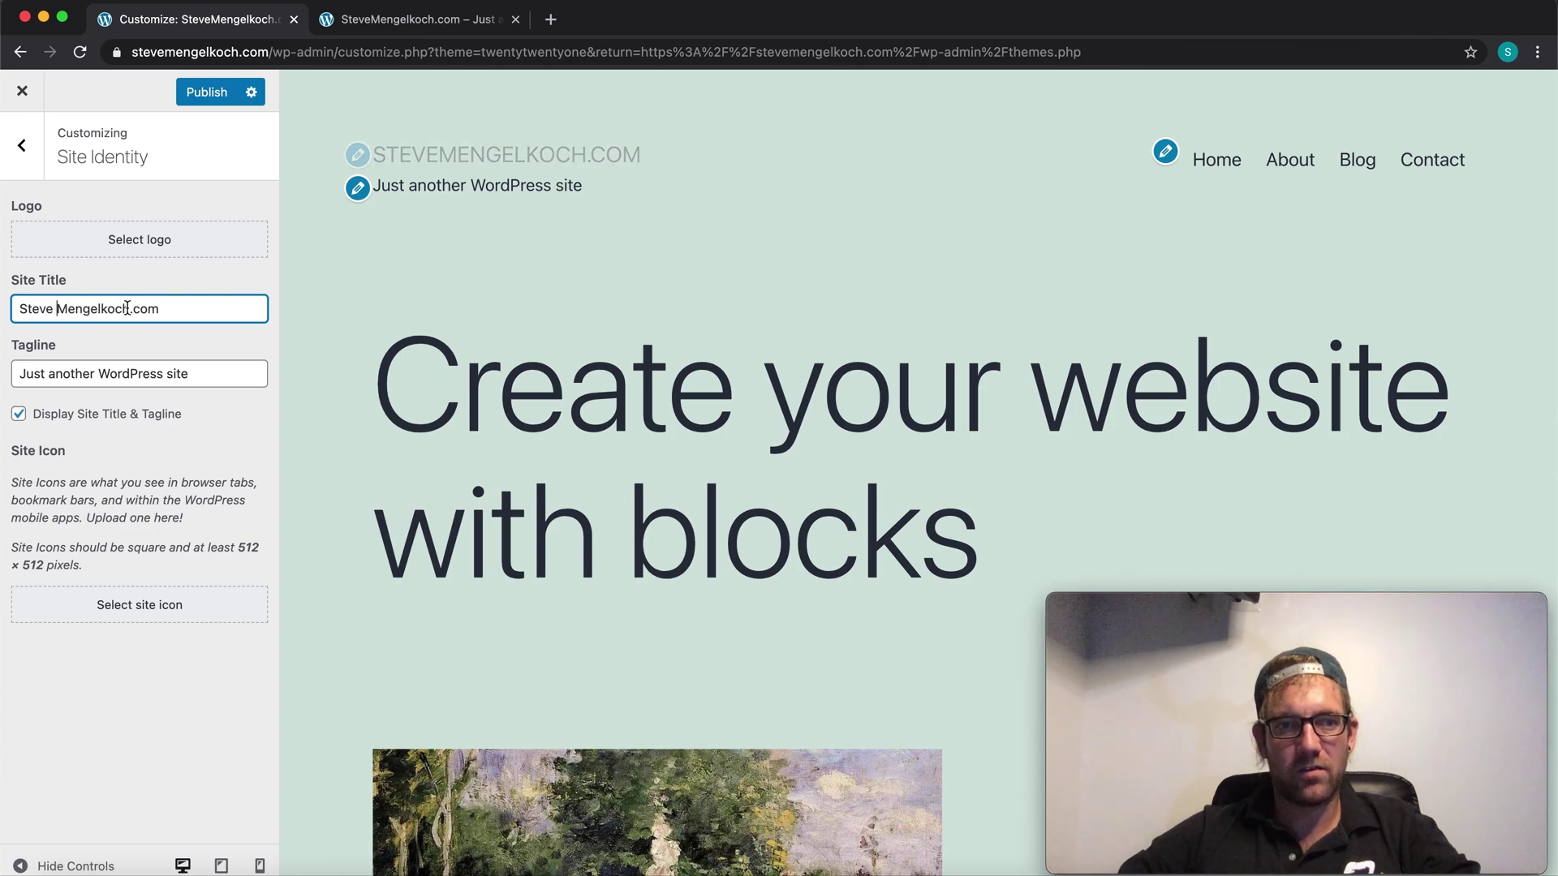
{"action": "left_click_drag", "start_coordinate": [130, 309], "coordinate": [282, 324]}
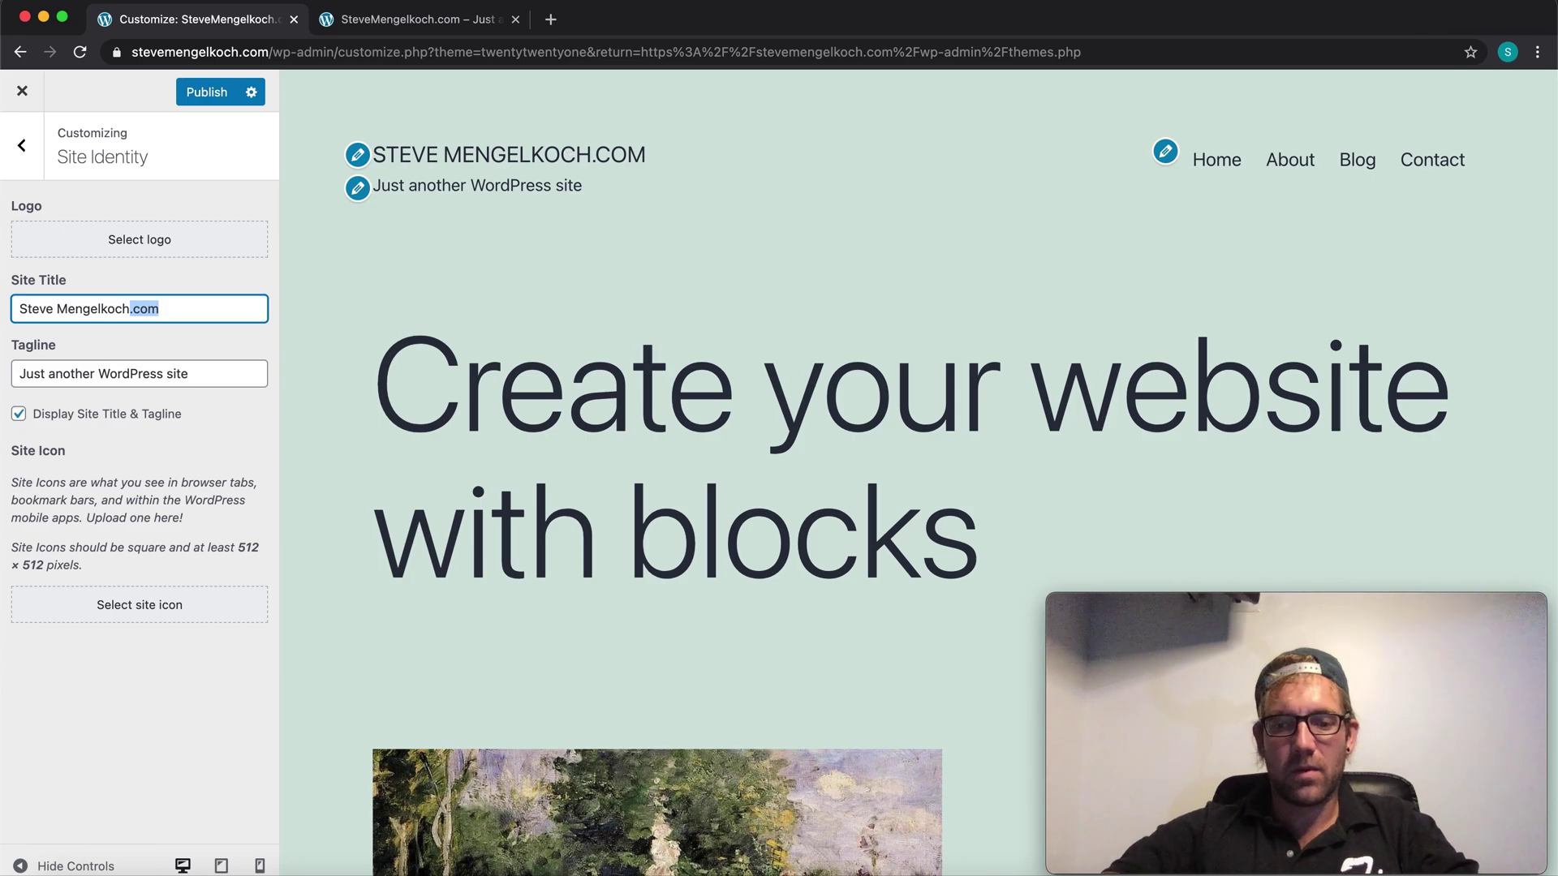
{"action": "key", "text": "BackSpace"}
{"action": "type", "text": "."}
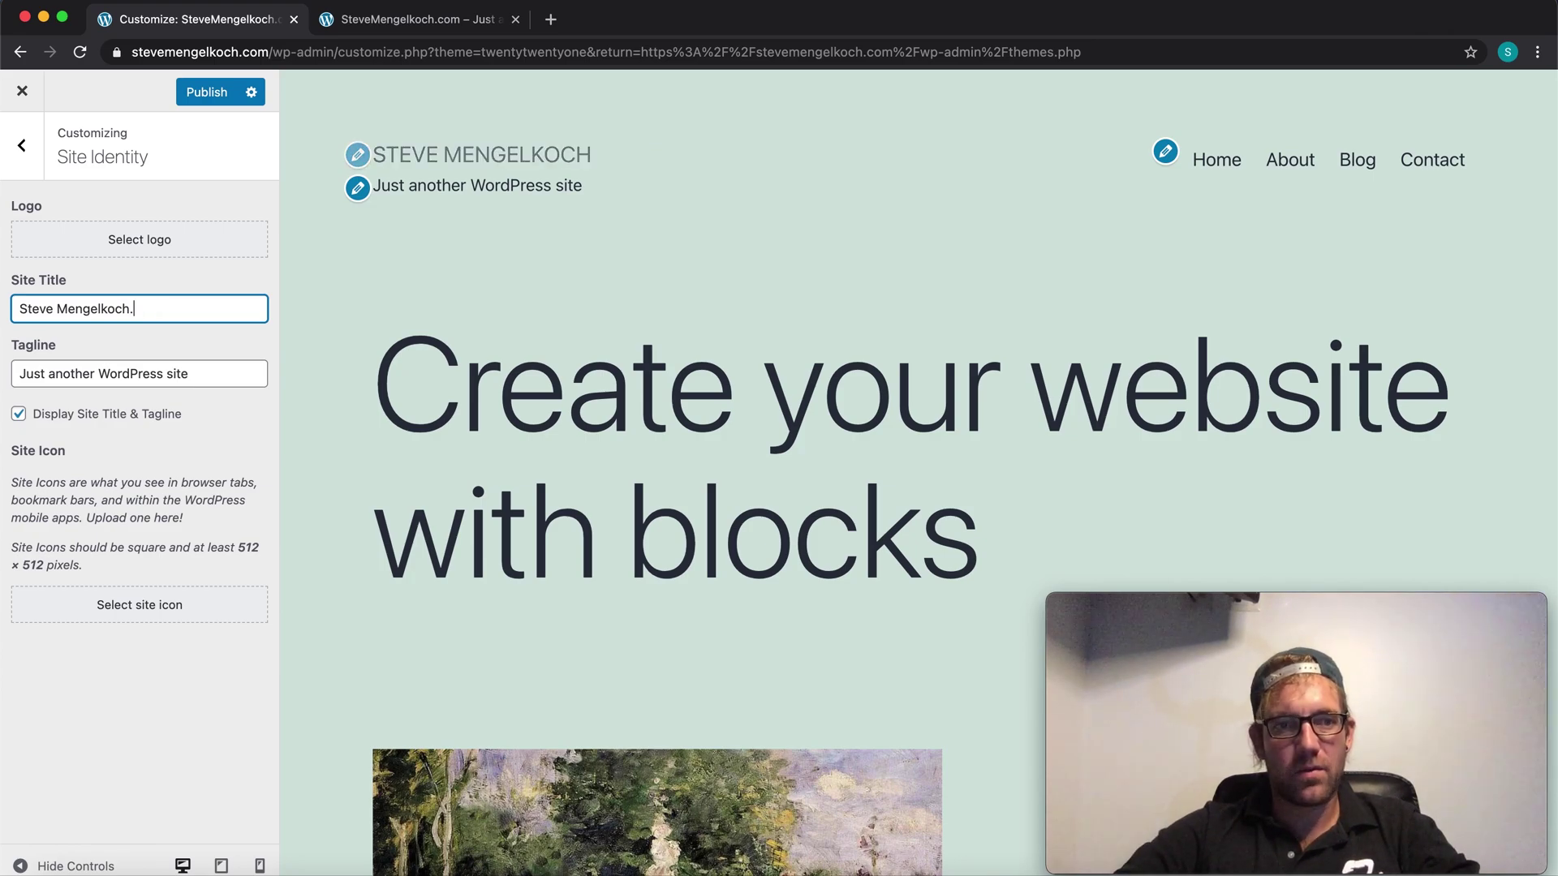
{"action": "type", "text": "com"}
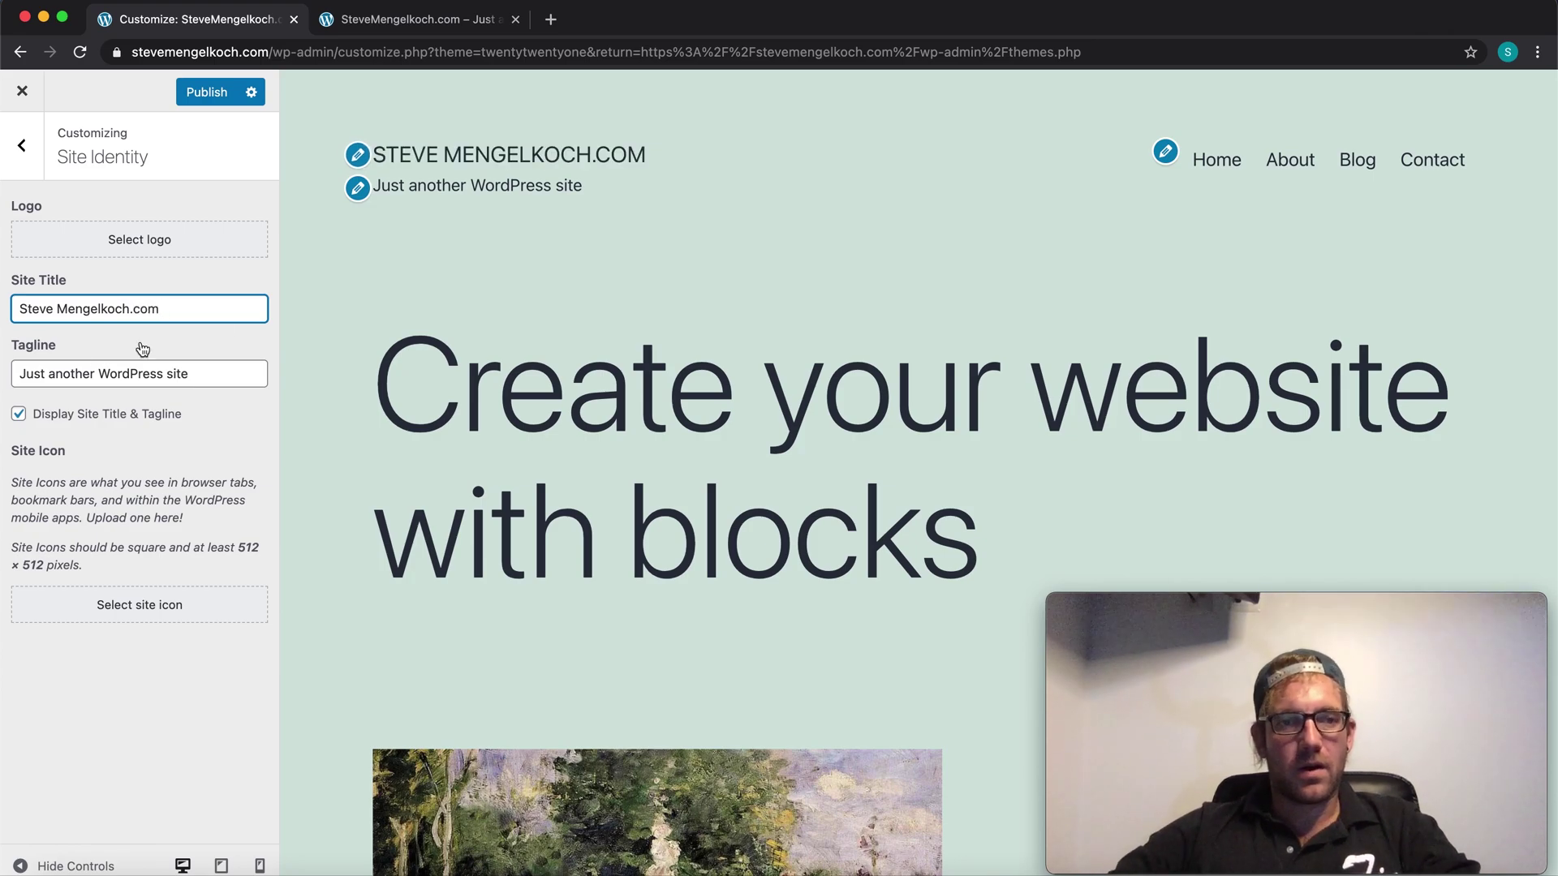
Step: Change the tagline to 'Professional Web Developer Portfolio'
{"action": "triple_click", "coordinate": [80, 374]}
{"action": "type", "text": "Portfoilo W"}
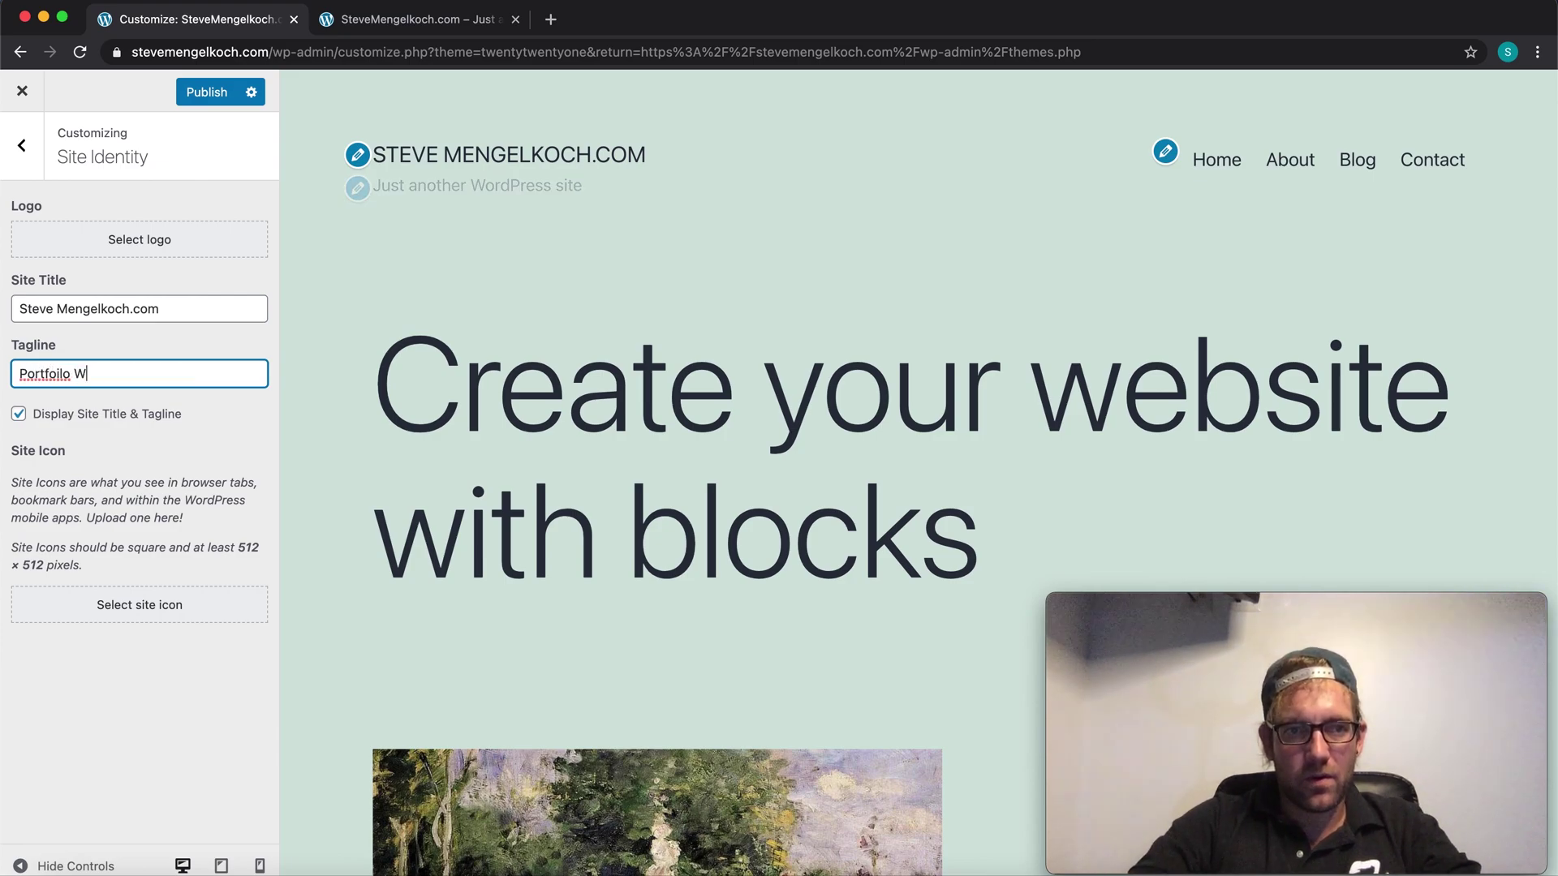
{"action": "type", "text": "eb"}
{"action": "key", "text": "super+a"}
{"action": "type", "text": "Web "}
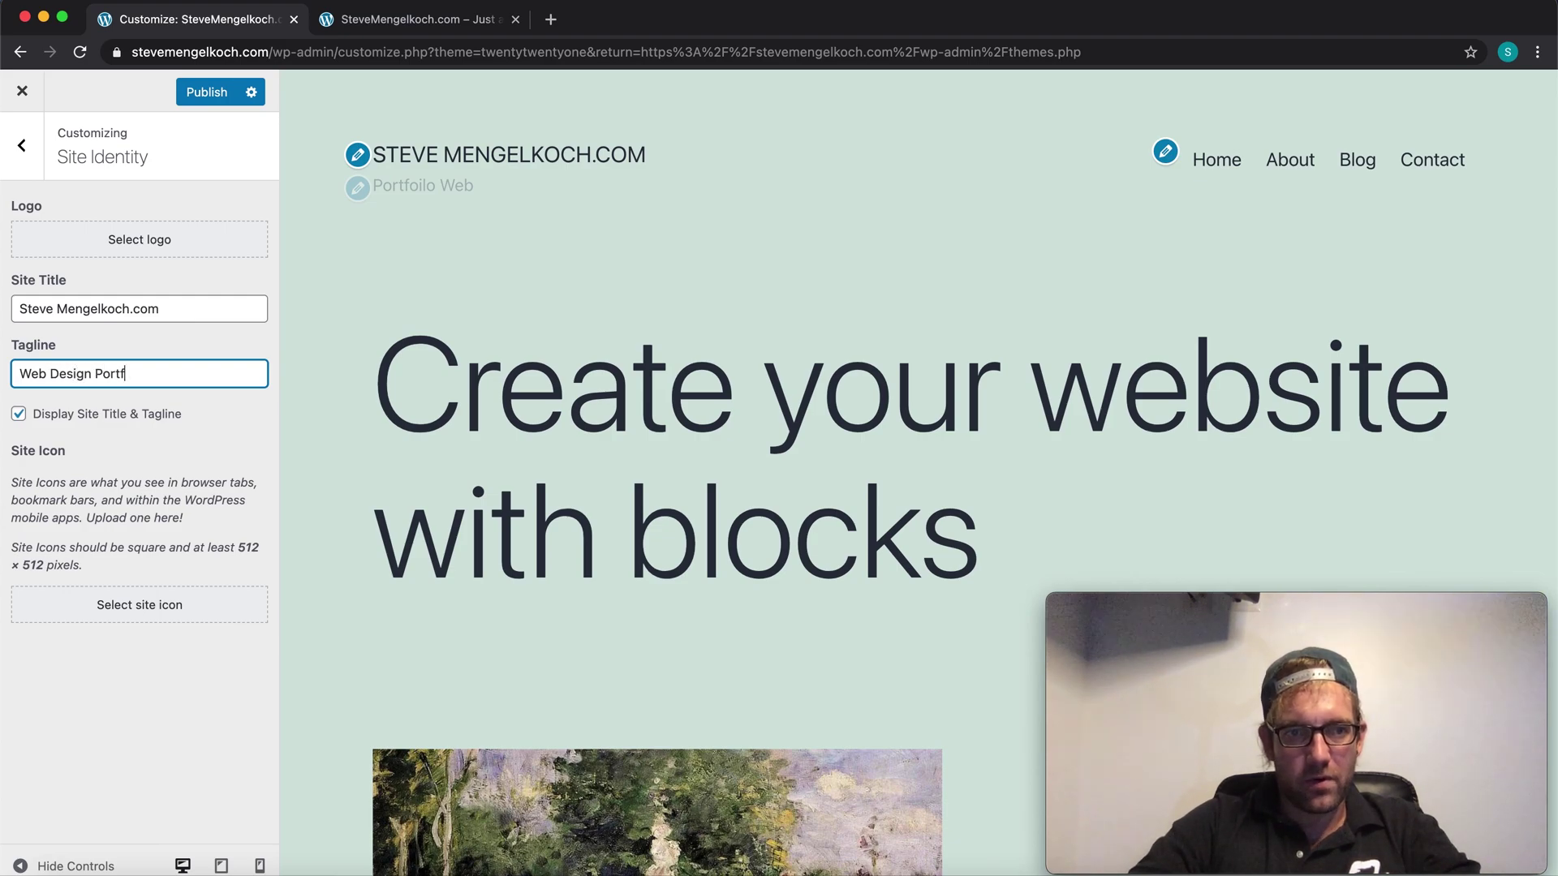
{"action": "type", "text": "Design Portfolio"}
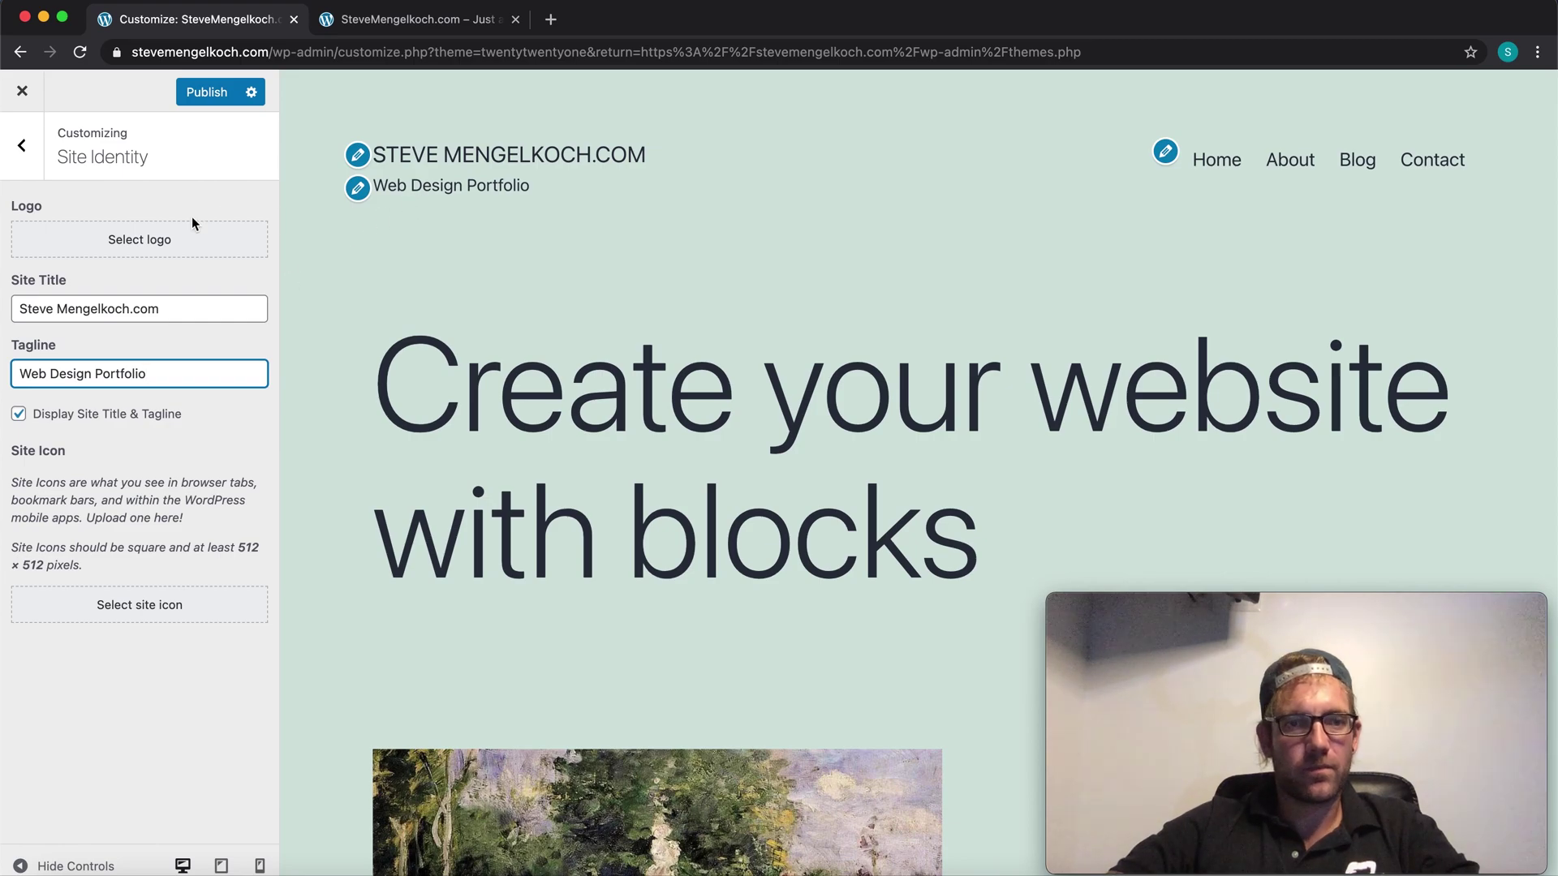
{"action": "triple_click", "coordinate": [124, 375]}
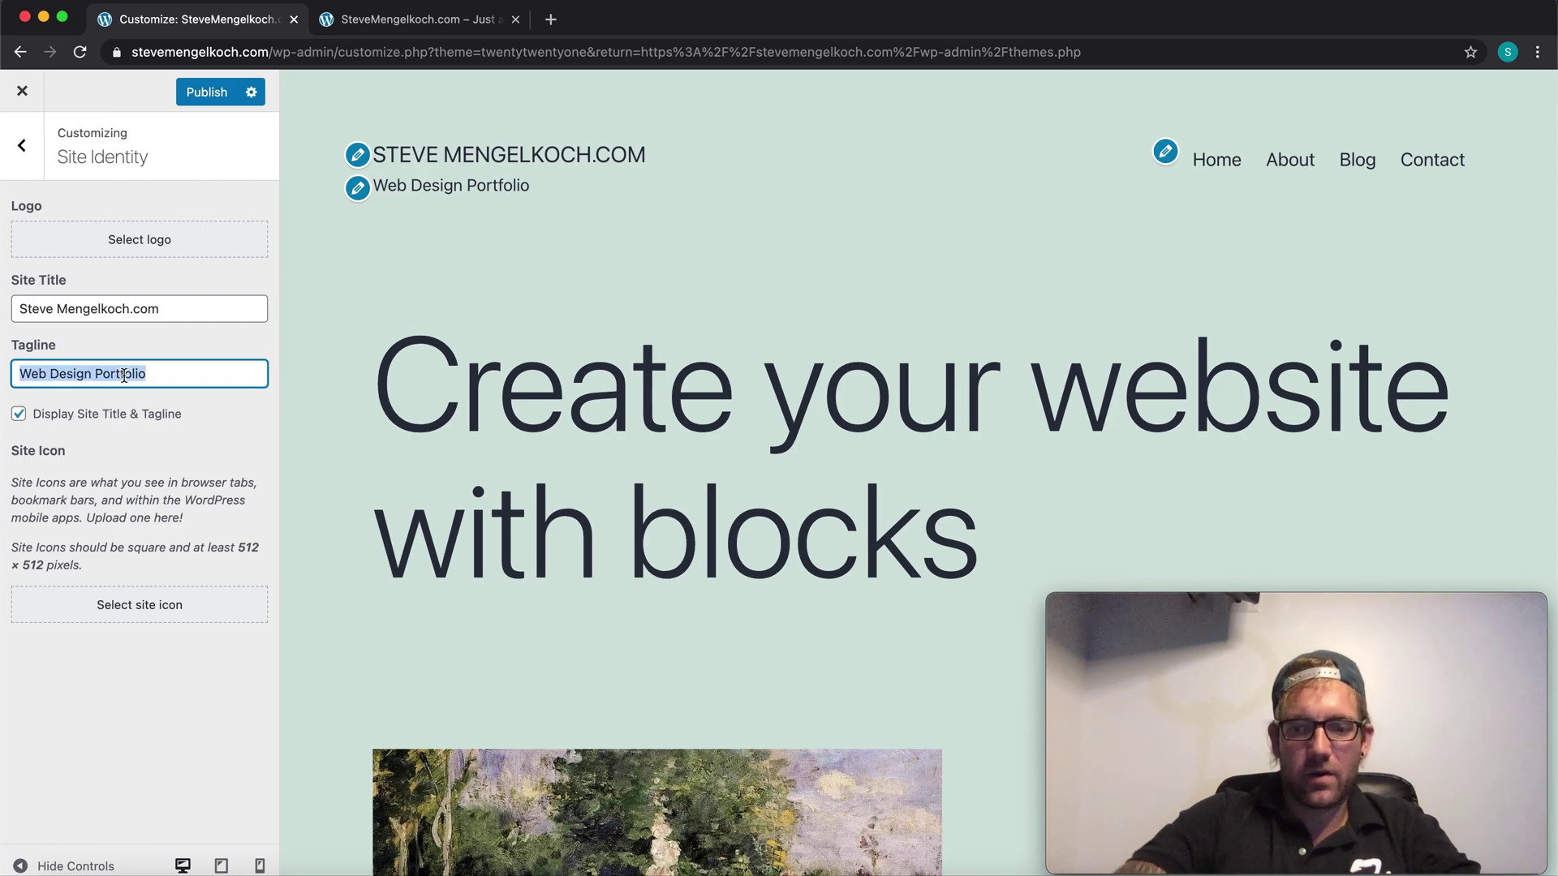
{"action": "type", "text": "Professional"}
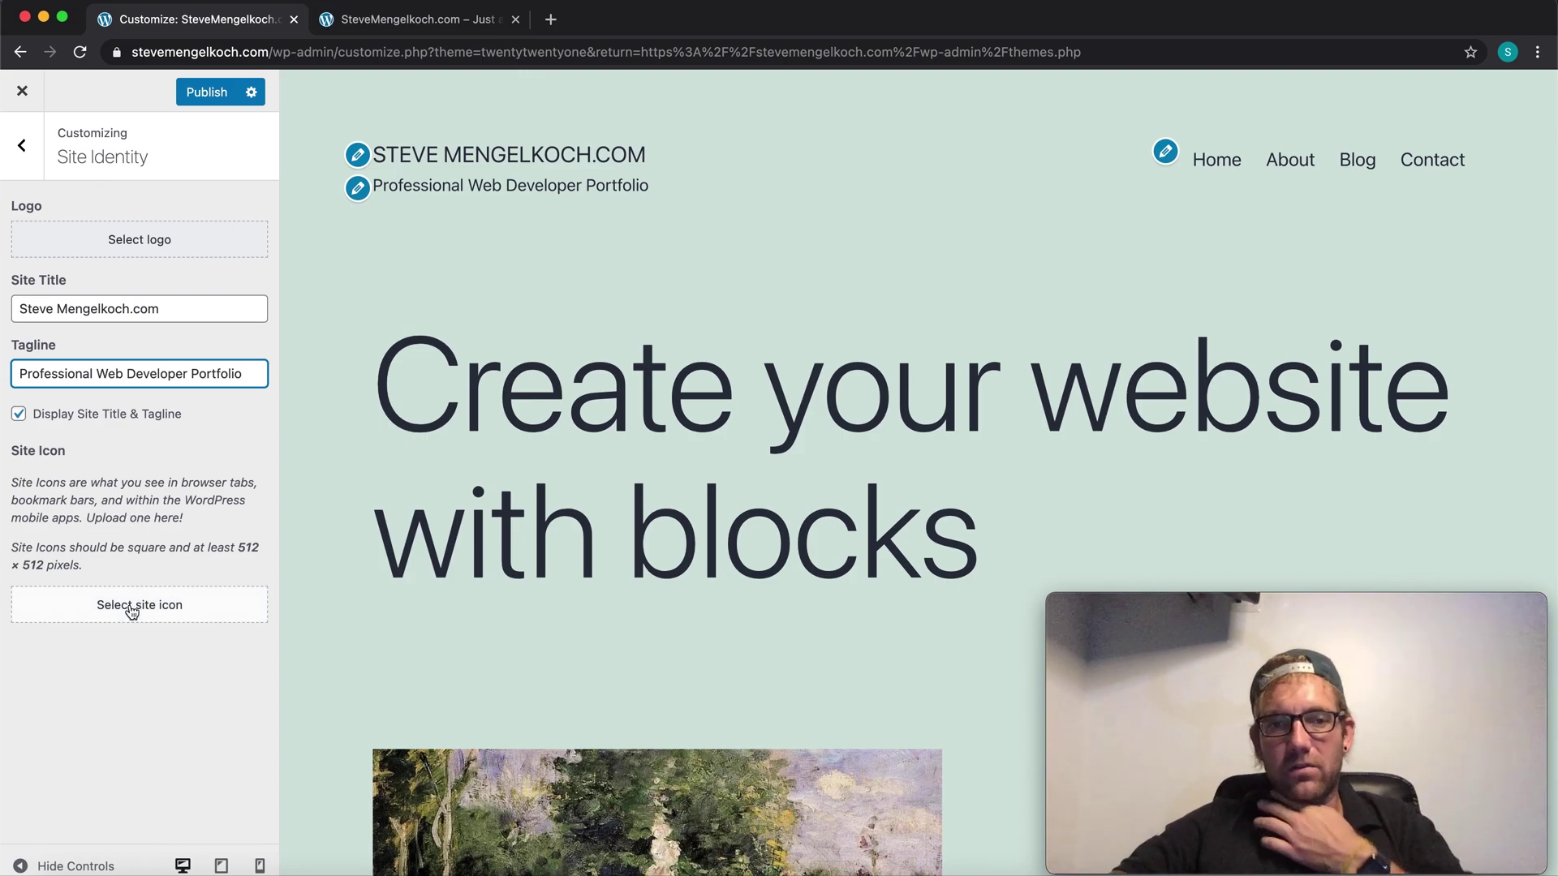
Step: Publish the new site title and tagline
{"action": "left_click", "coordinate": [203, 94]}
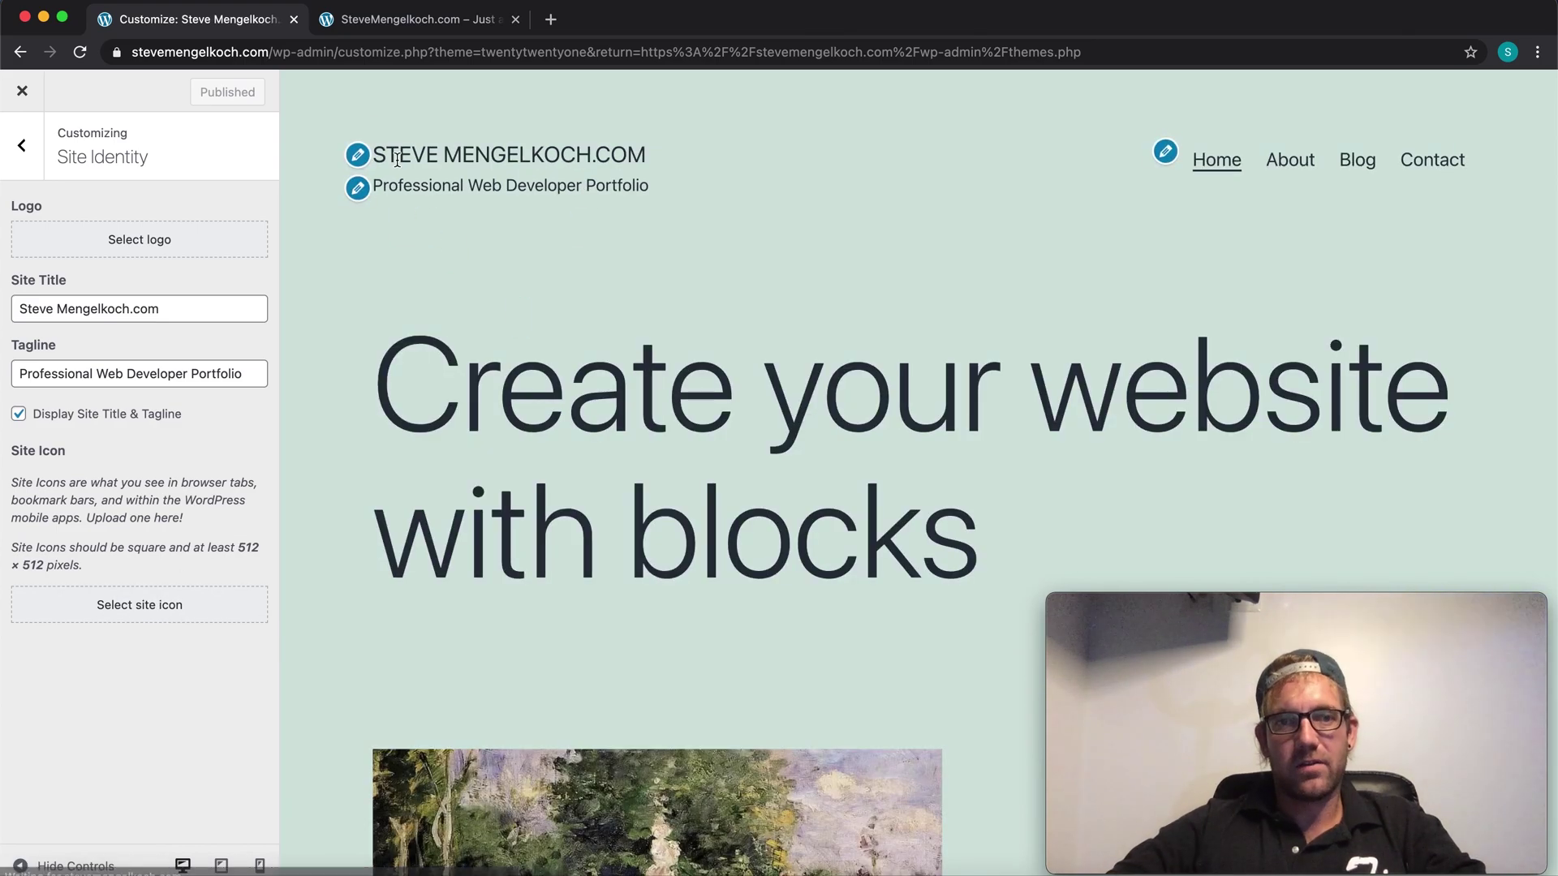
{"action": "left_click_drag", "start_coordinate": [414, 156], "coordinate": [760, 155]}
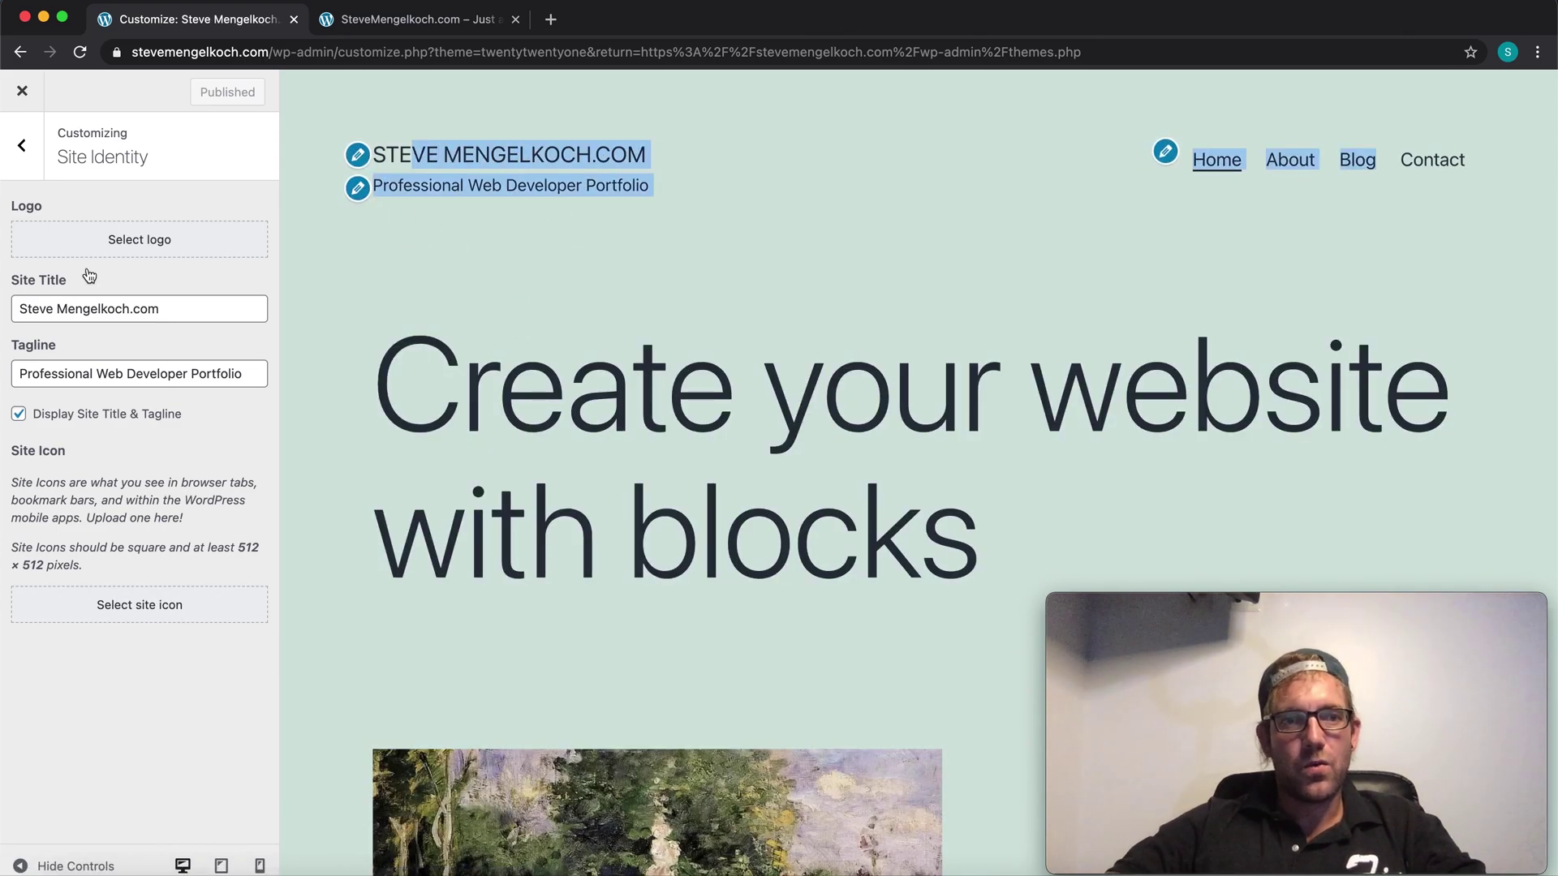
{"action": "left_click", "coordinate": [254, 557]}
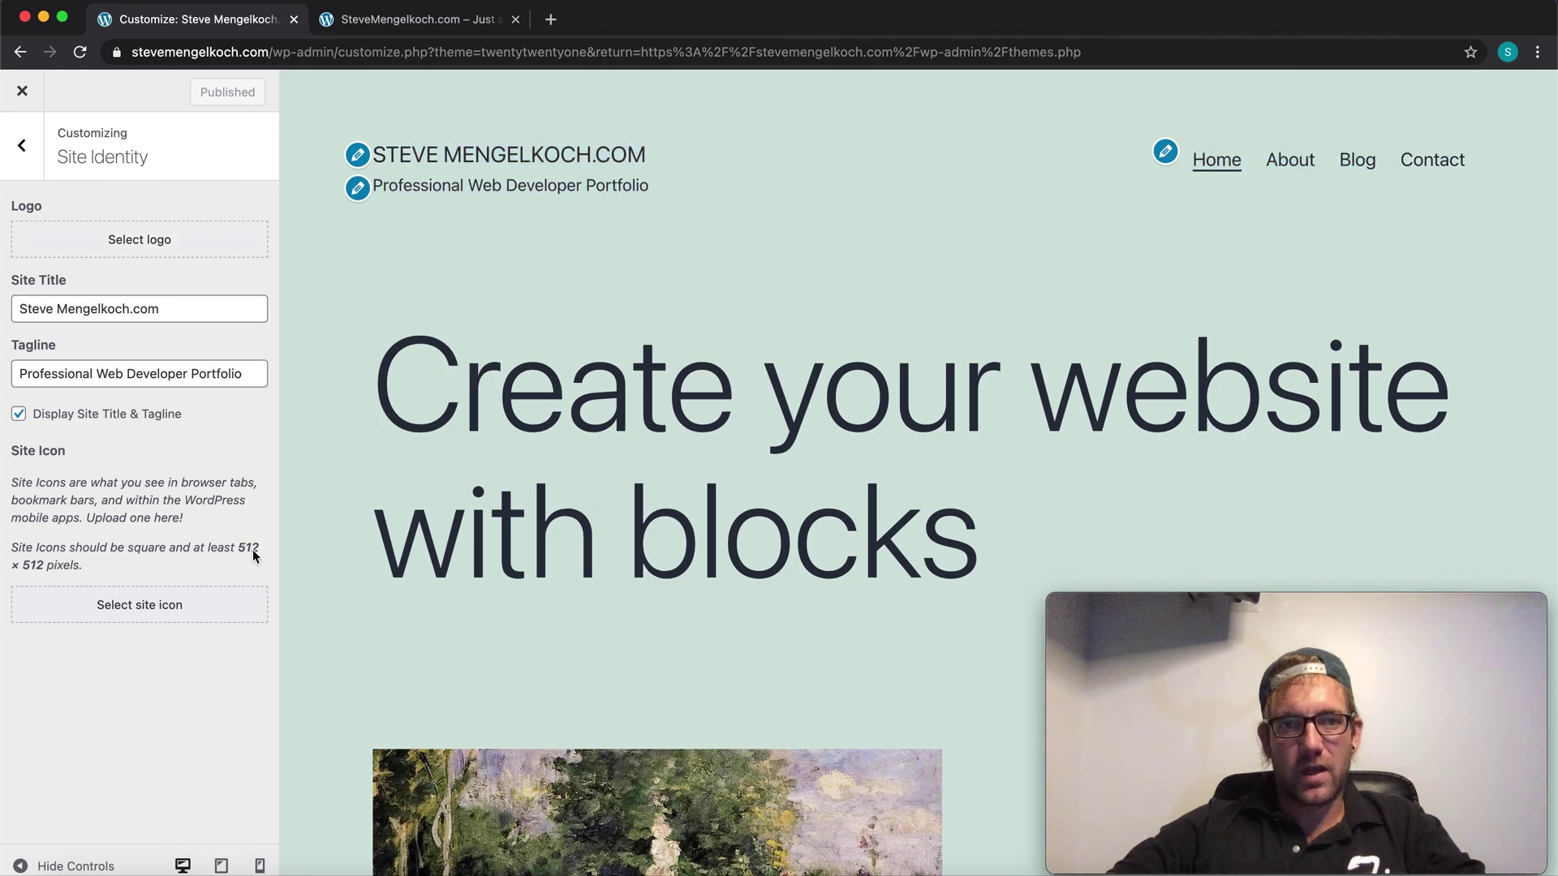
Step: Upload favicon.ico from the website's public folder as the site icon image
{"action": "left_click", "coordinate": [145, 602]}
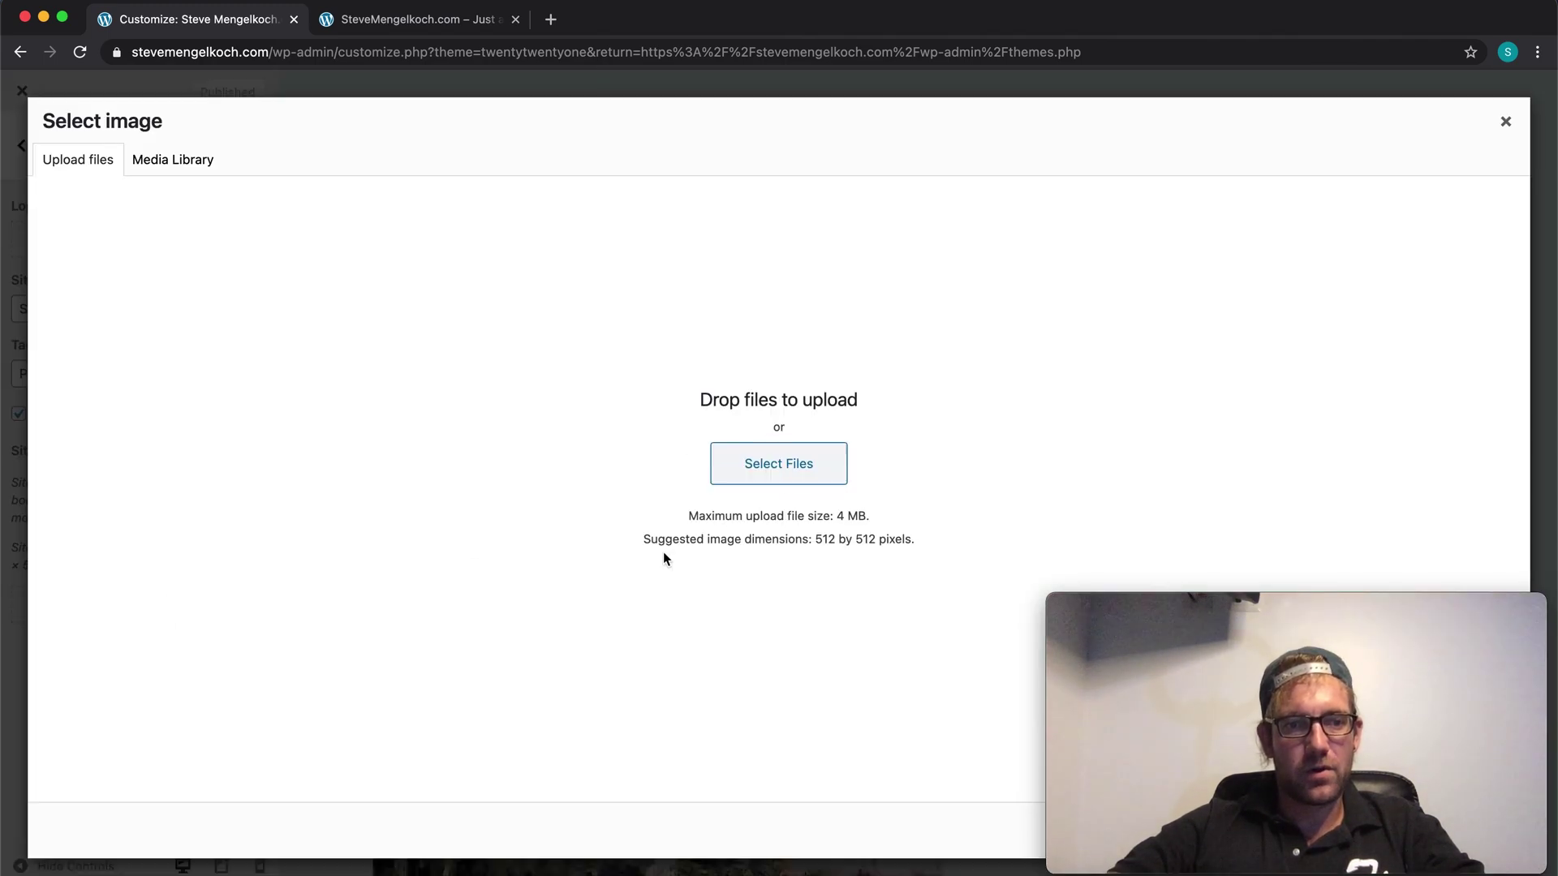
{"action": "left_click", "coordinate": [796, 466]}
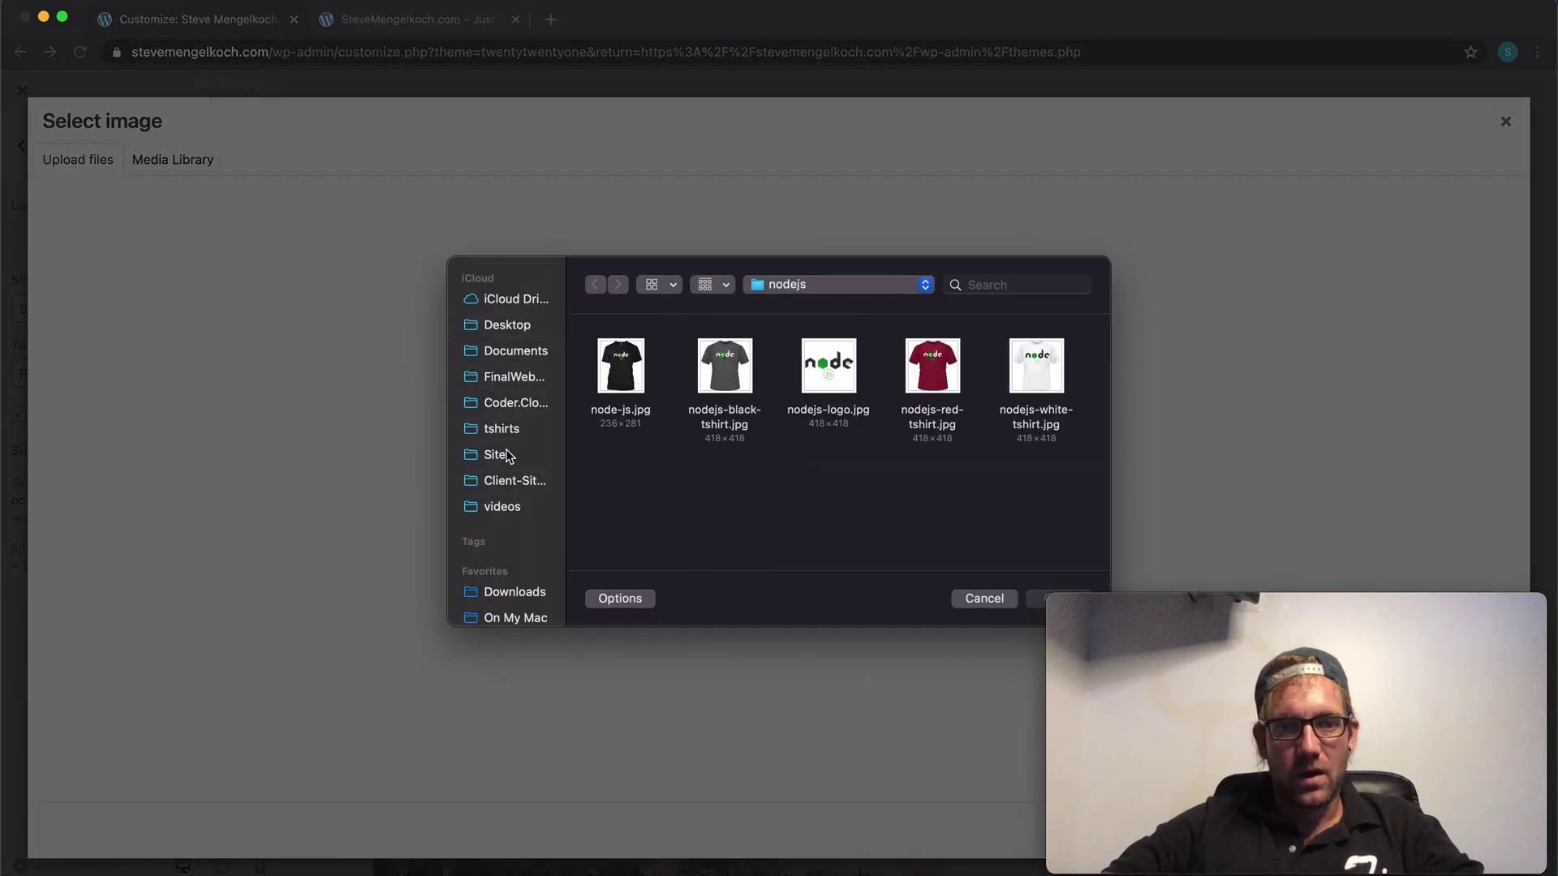
{"action": "left_click", "coordinate": [497, 454]}
{"action": "scroll", "coordinate": [809, 466], "scroll_direction": "down", "scroll_amount": 5}
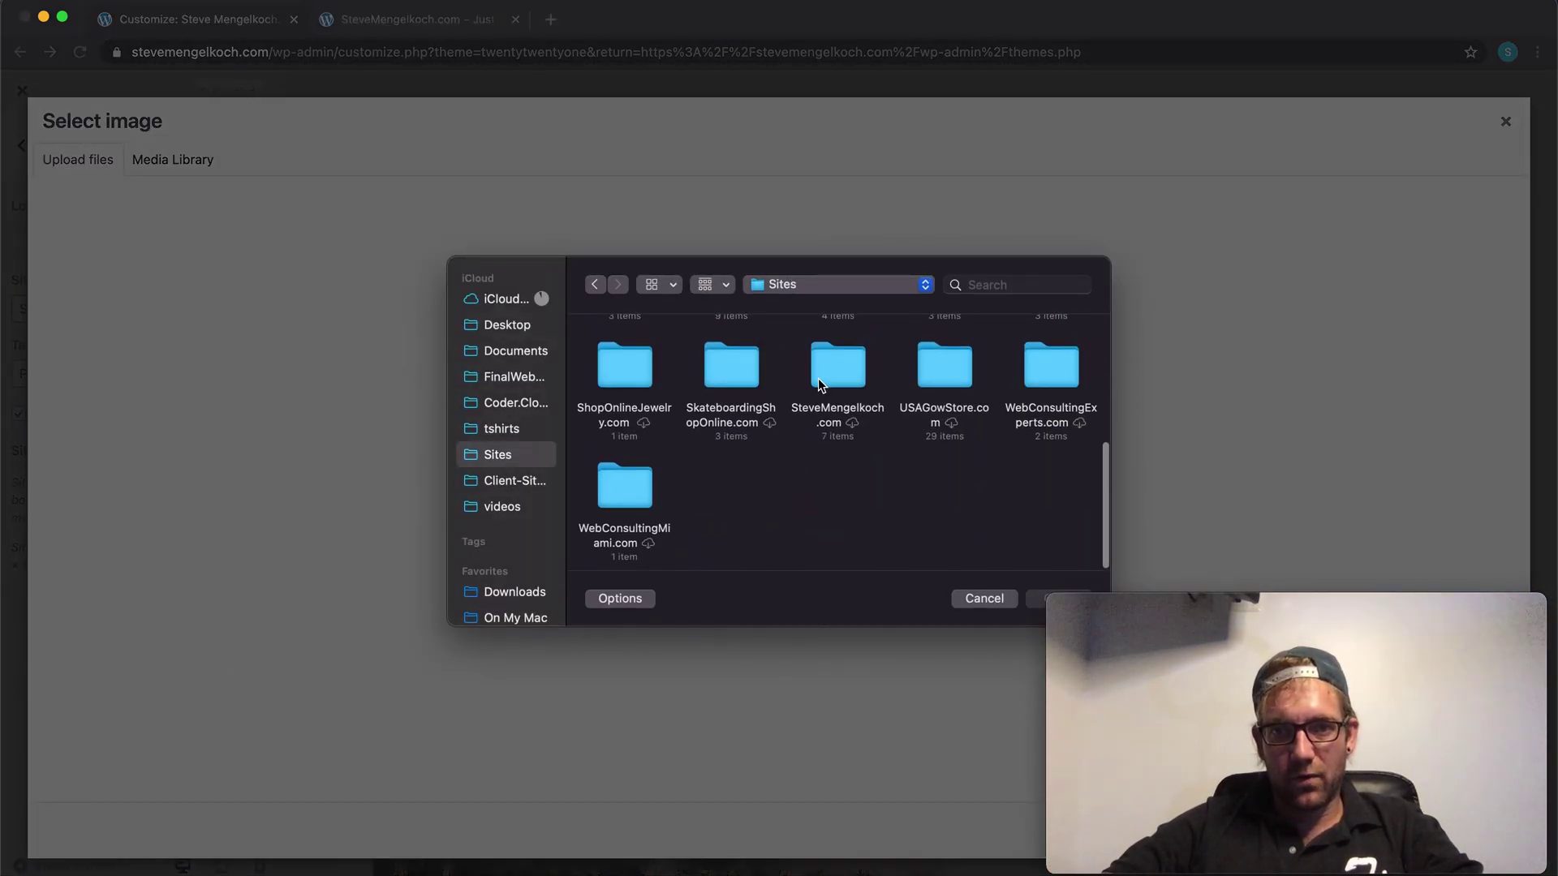
{"action": "double_click", "coordinate": [830, 373]}
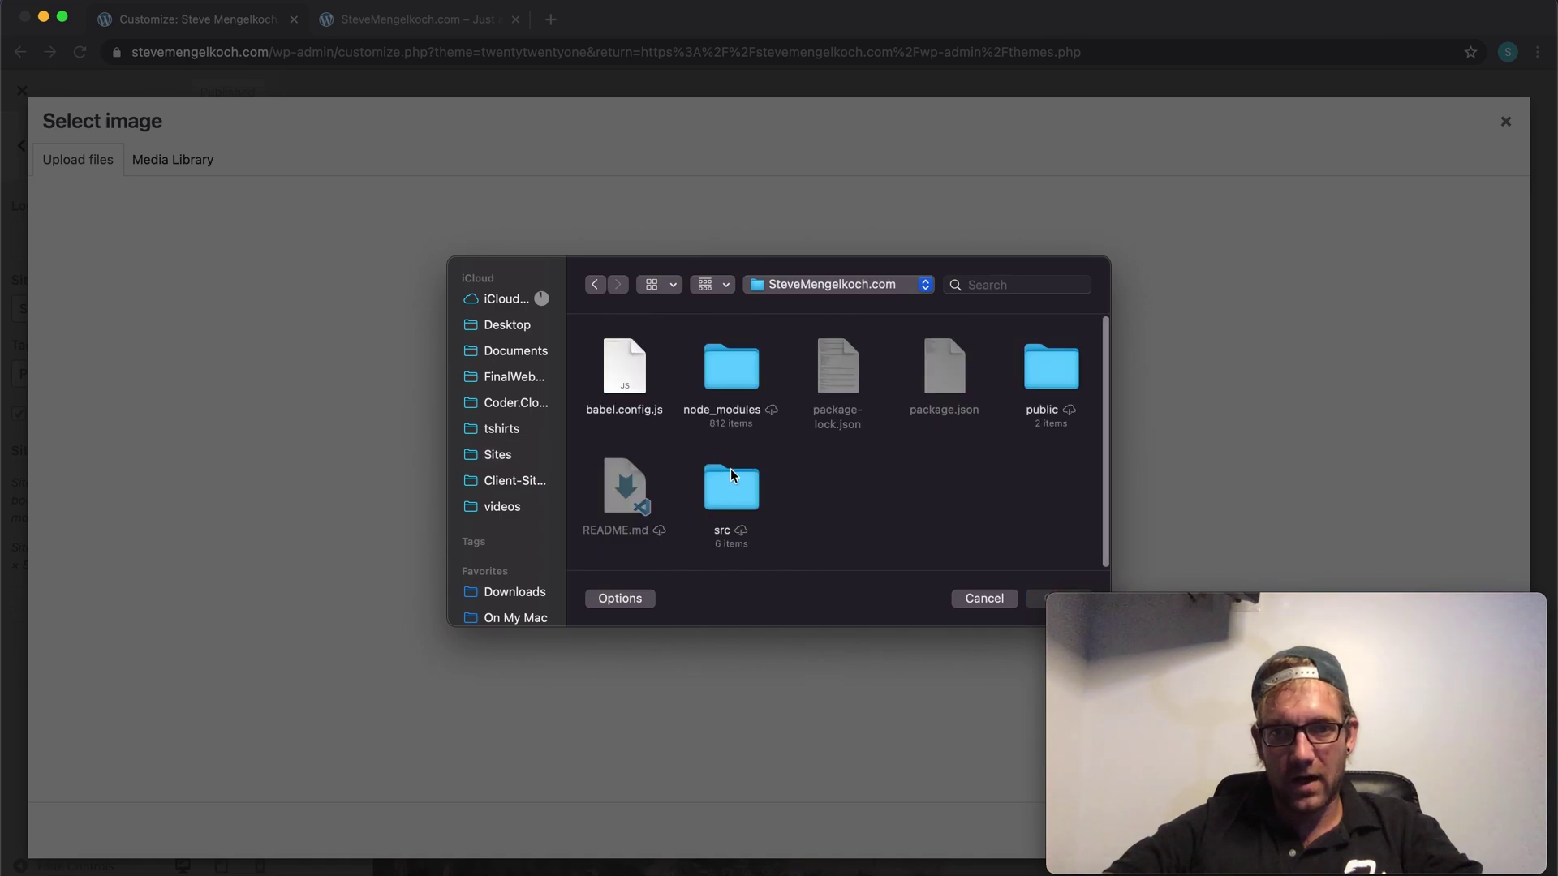
{"action": "left_click", "coordinate": [601, 289]}
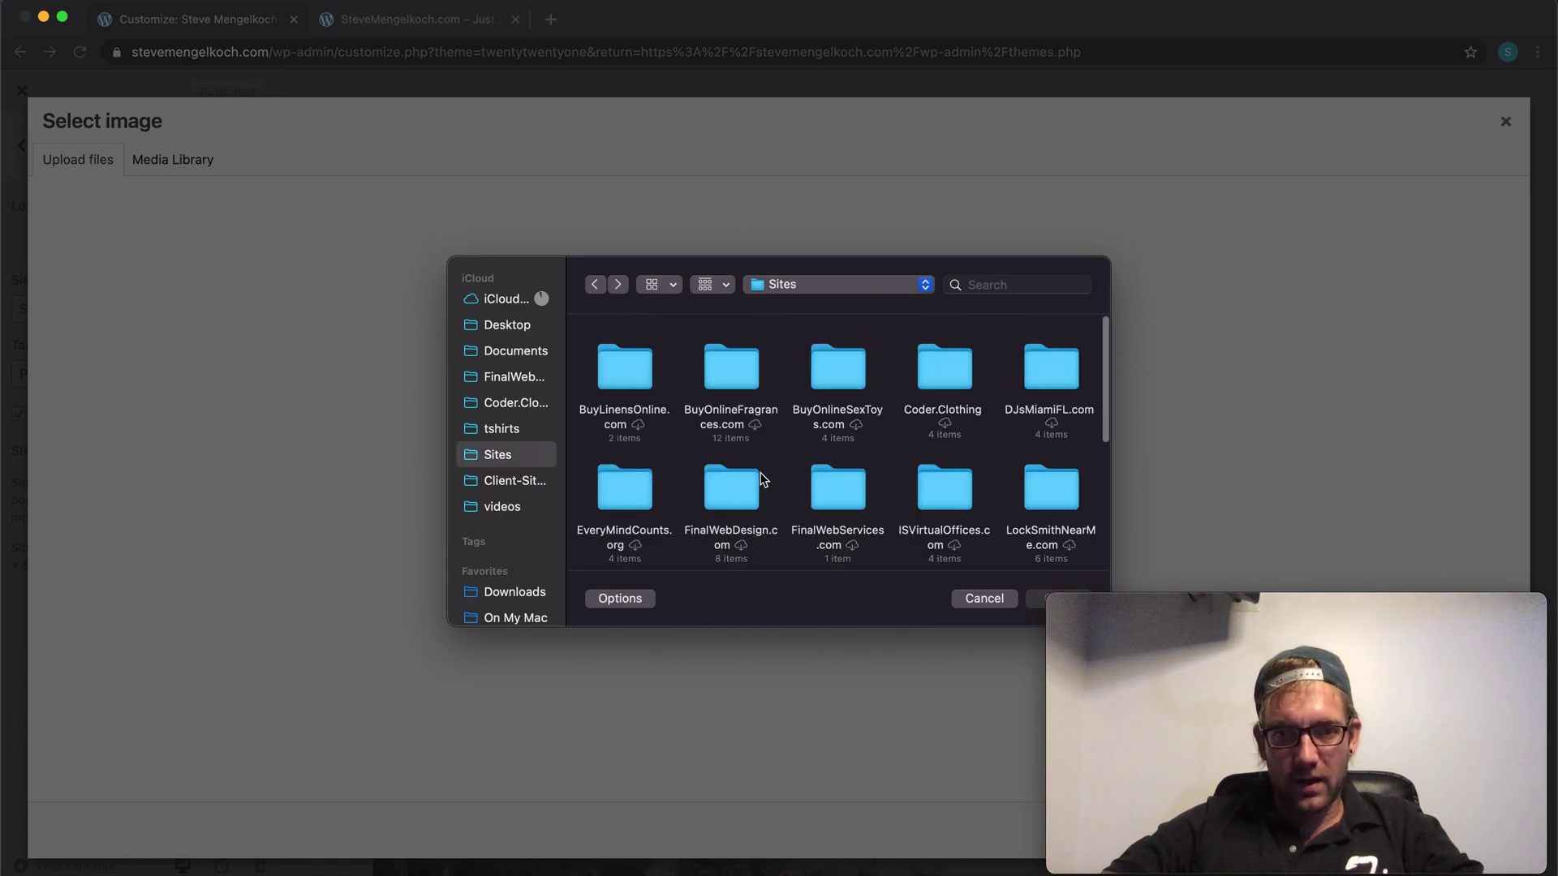
{"action": "scroll", "coordinate": [758, 487], "scroll_direction": "down", "scroll_amount": 5}
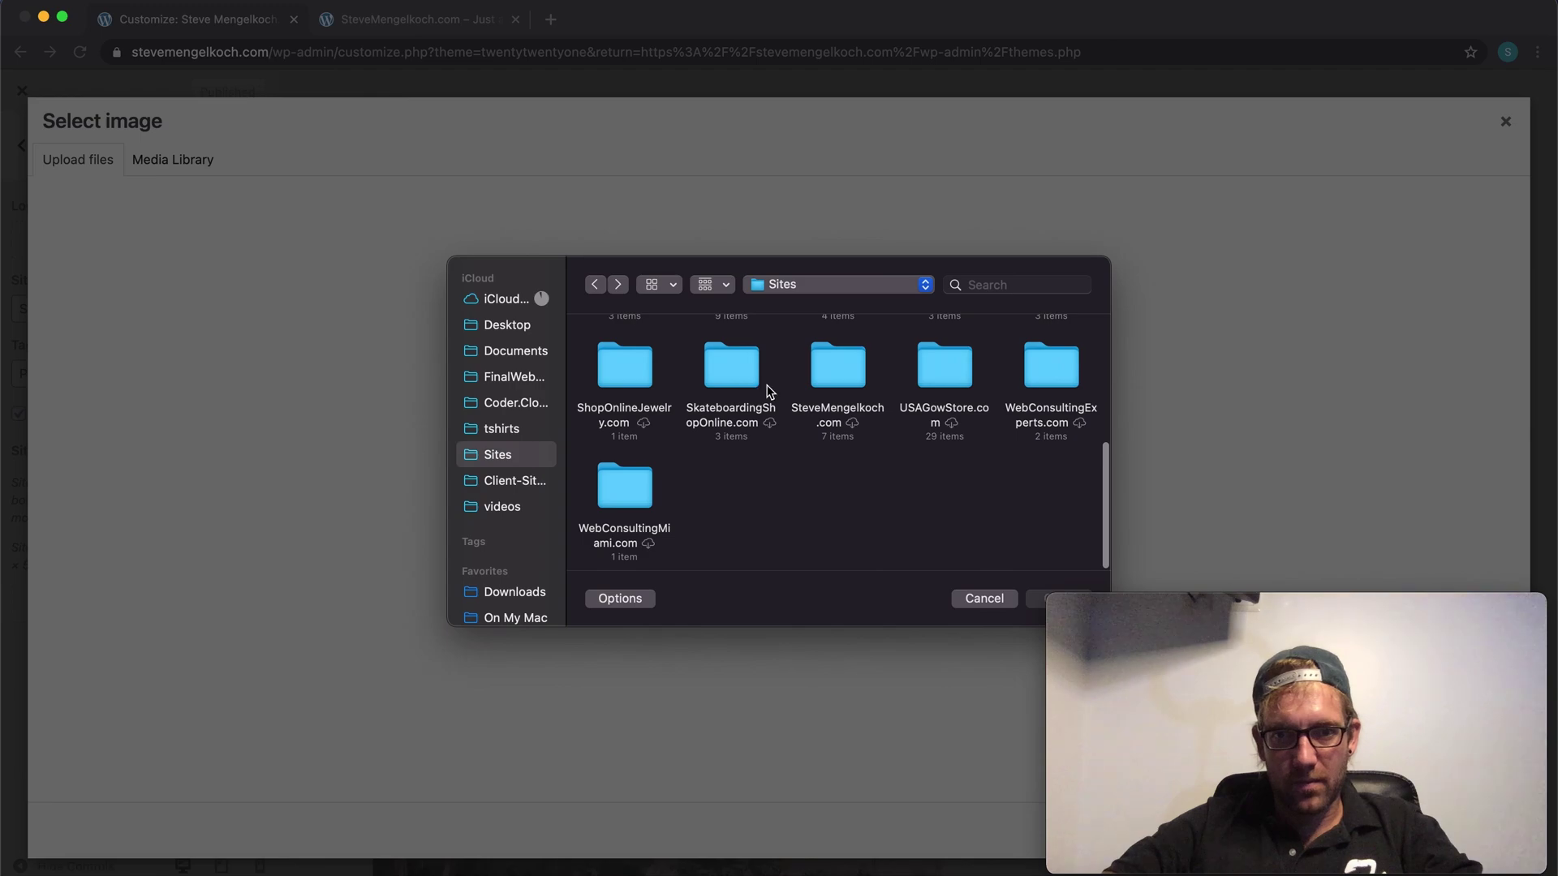
{"action": "double_click", "coordinate": [837, 371]}
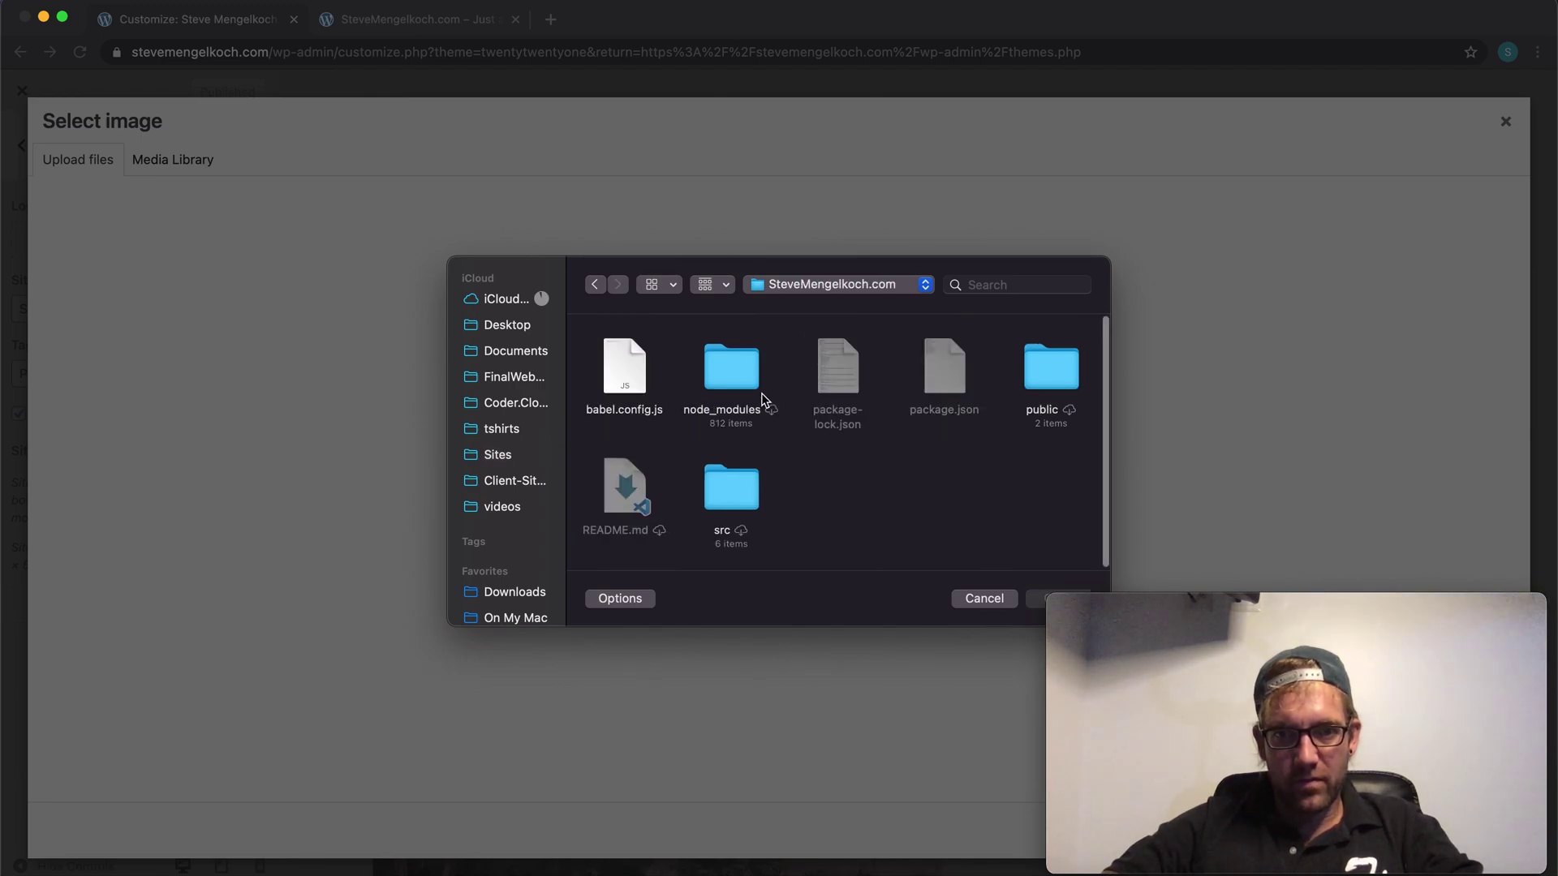
{"action": "double_click", "coordinate": [1055, 379]}
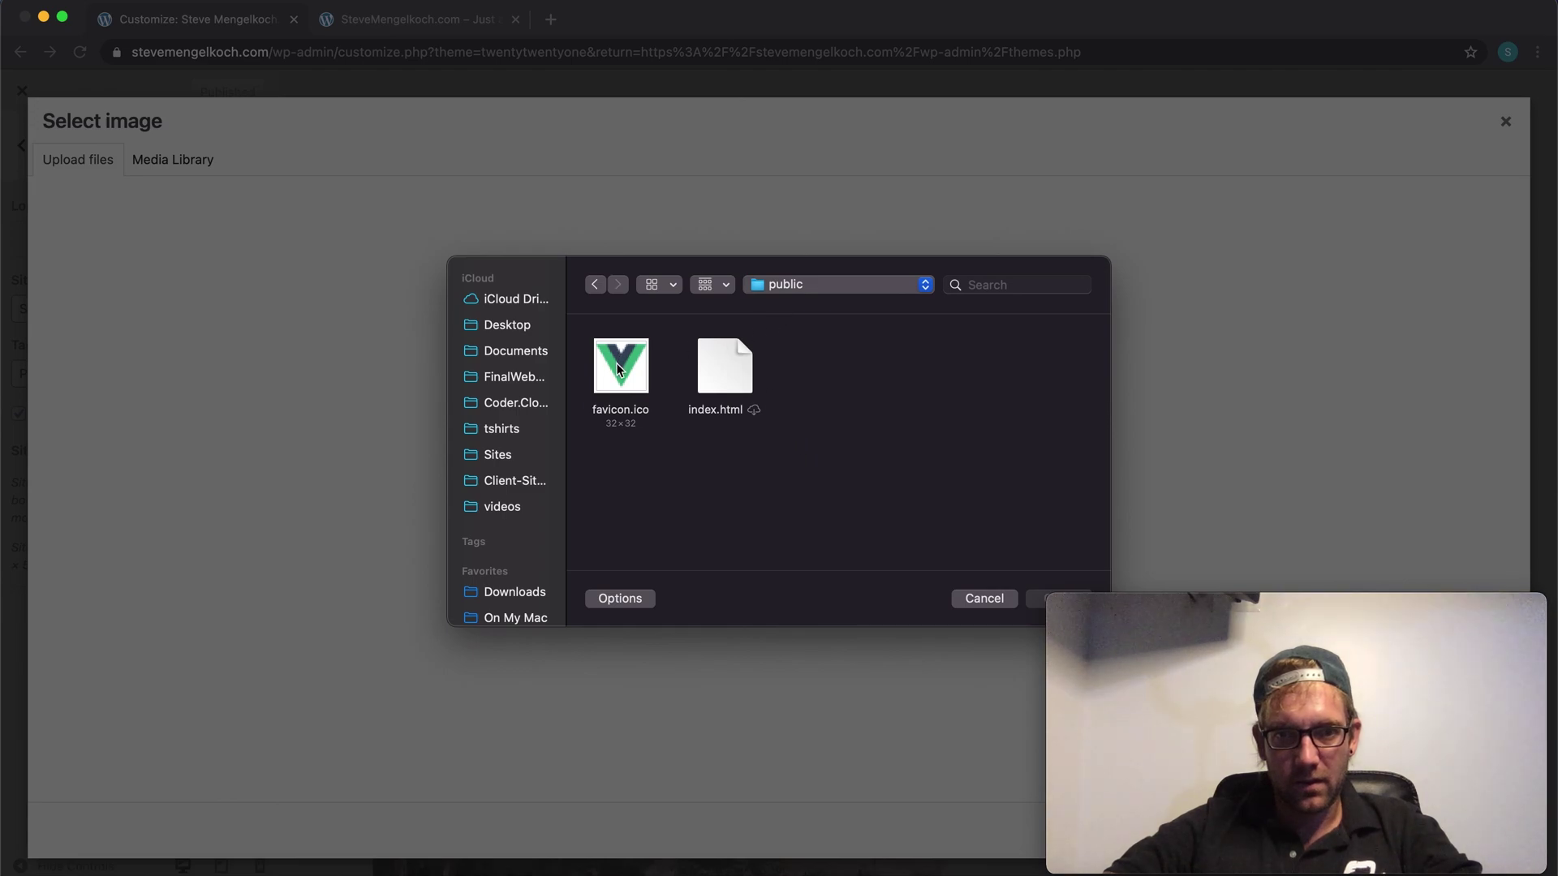
{"action": "left_click", "coordinate": [1034, 599]}
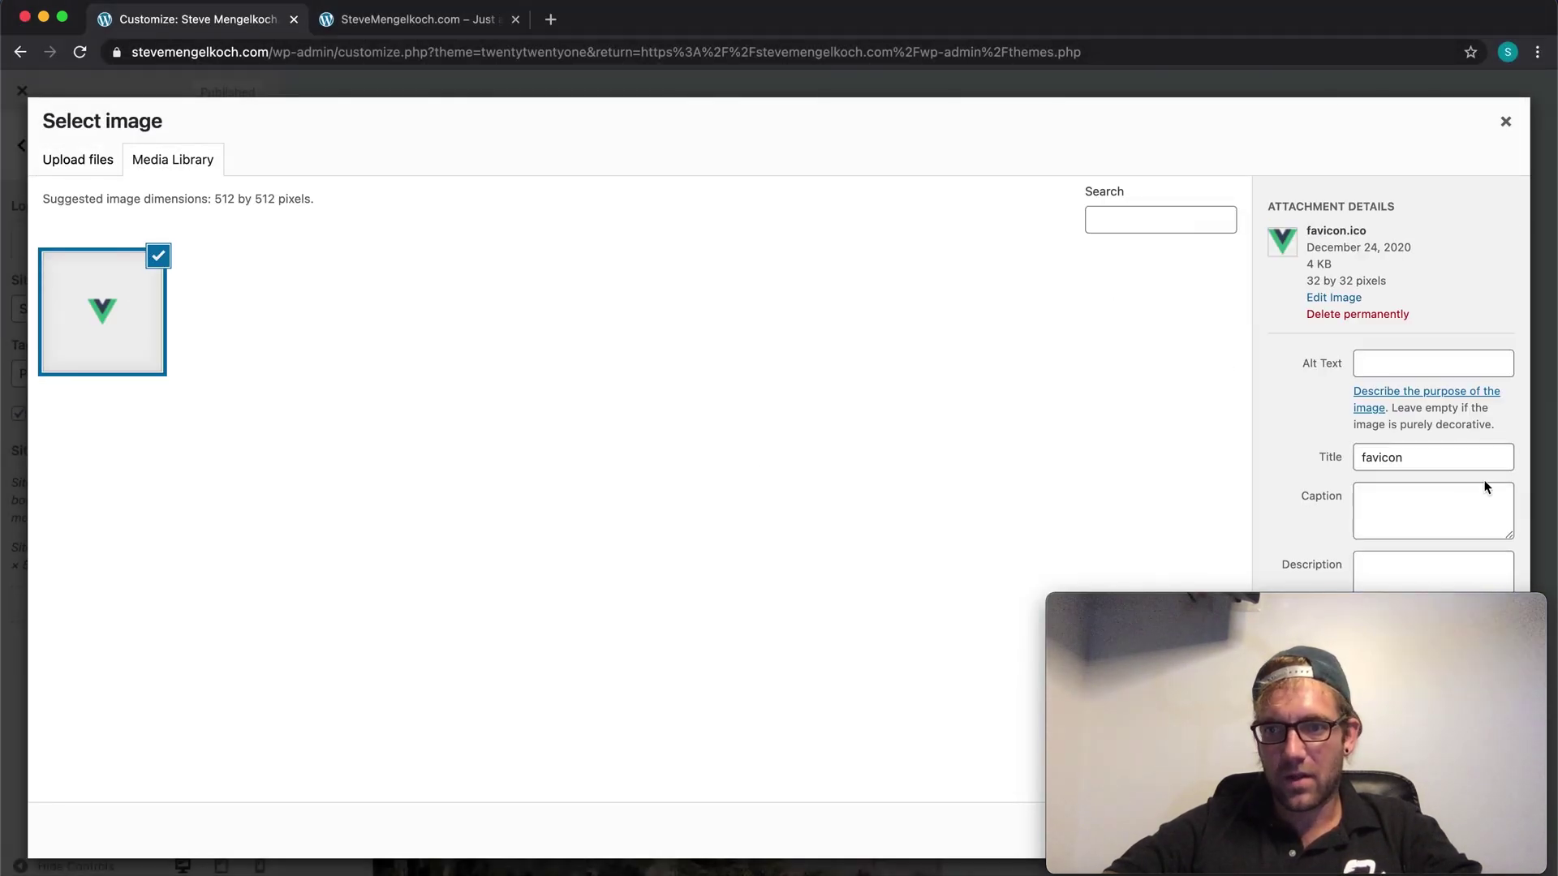
Step: Set the image's title and alt text both to 'Favicon'
{"action": "left_click", "coordinate": [1410, 459]}
{"action": "double_click", "coordinate": [1410, 459]}
{"action": "type", "text": "FA"}
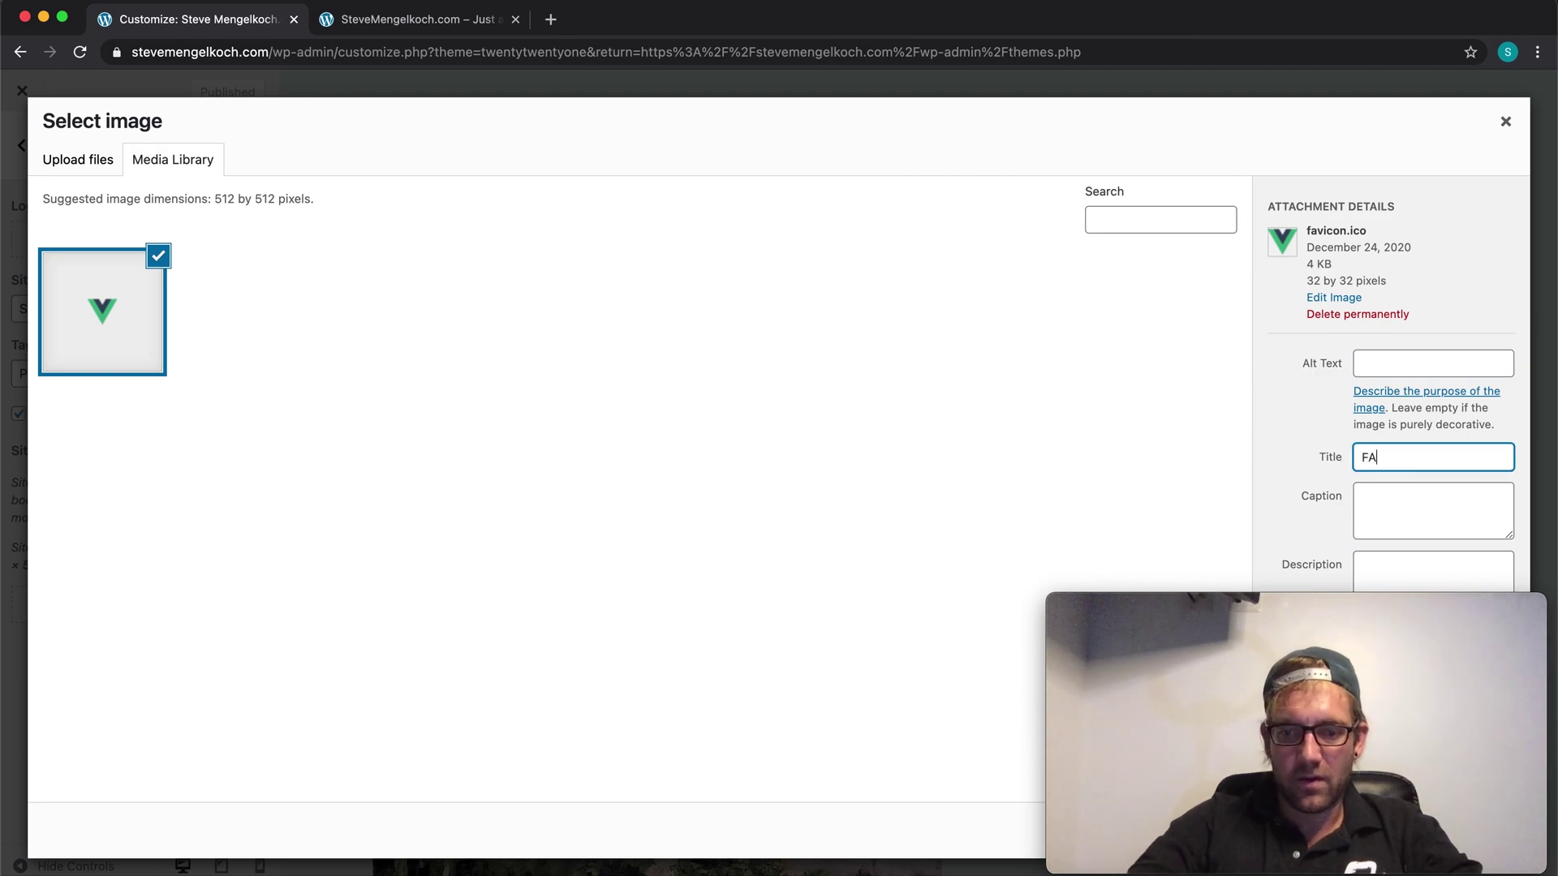
{"action": "type", "text": "vicon"}
{"action": "key", "text": "BackSpace"}
{"action": "key", "text": "BackSpace"}
{"action": "key", "text": "BackSpace"}
{"action": "key", "text": "BackSpace"}
{"action": "key", "text": "BackSpace"}
{"action": "key", "text": "BackSpace"}
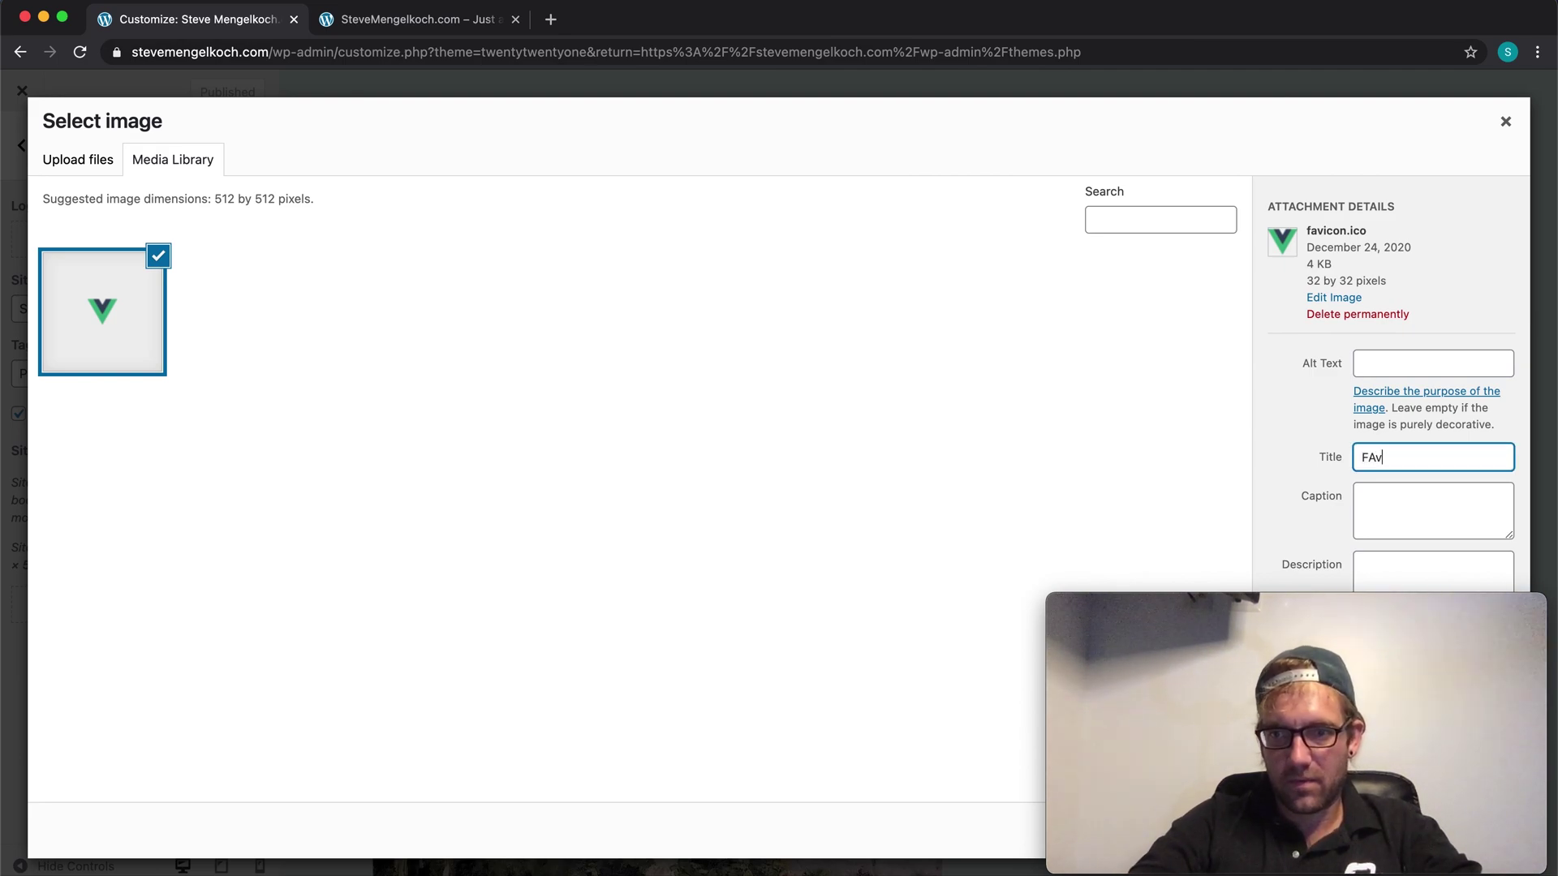
{"action": "type", "text": "avicon"}
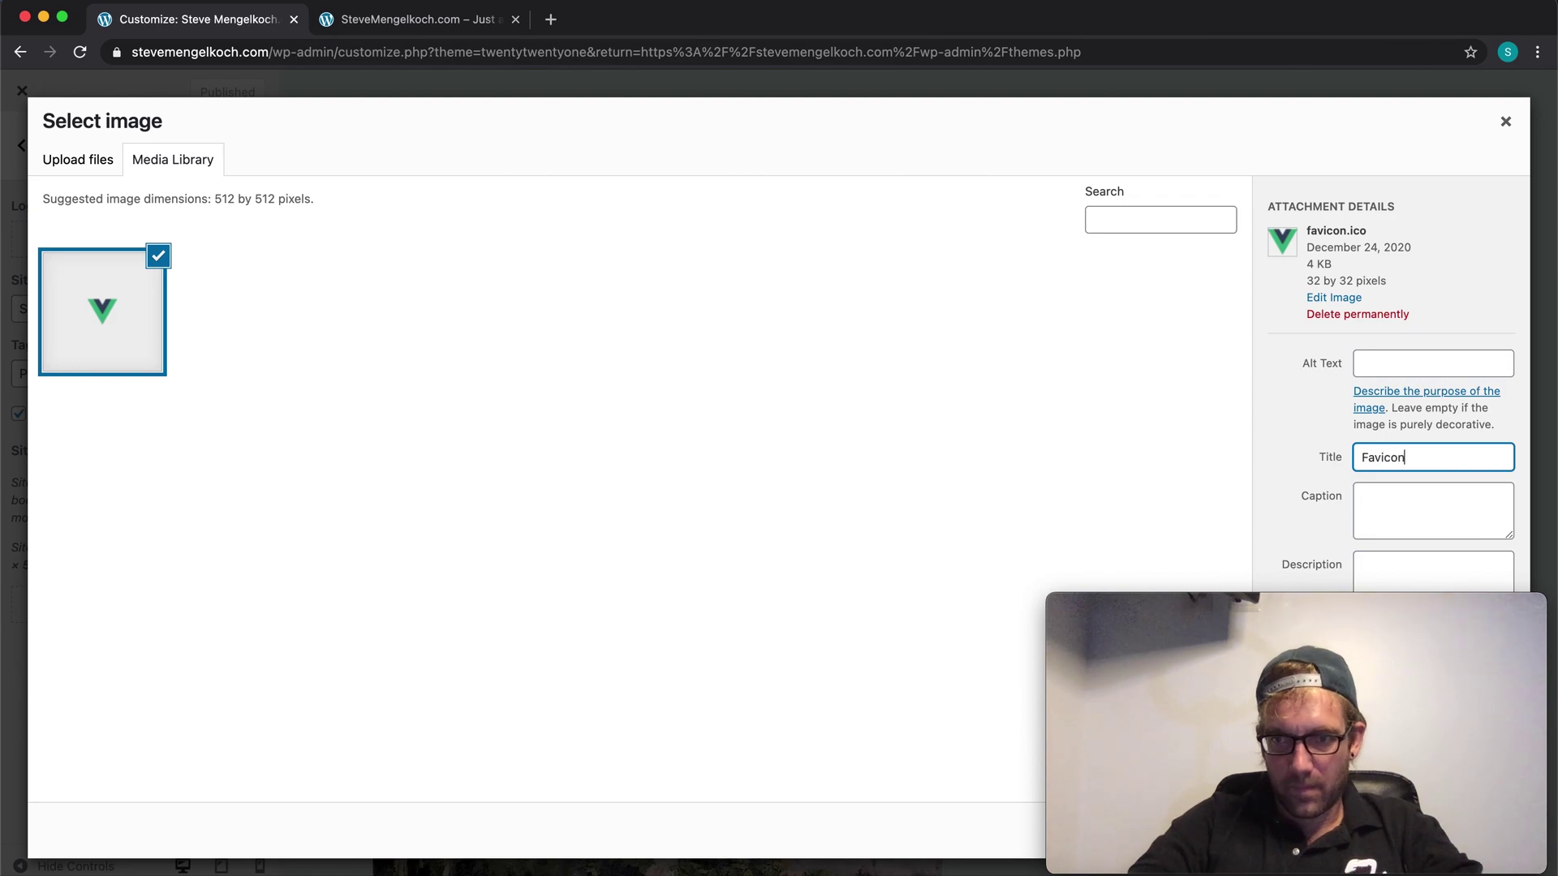
{"action": "key", "text": "super+a"}
{"action": "left_click", "coordinate": [1403, 358]}
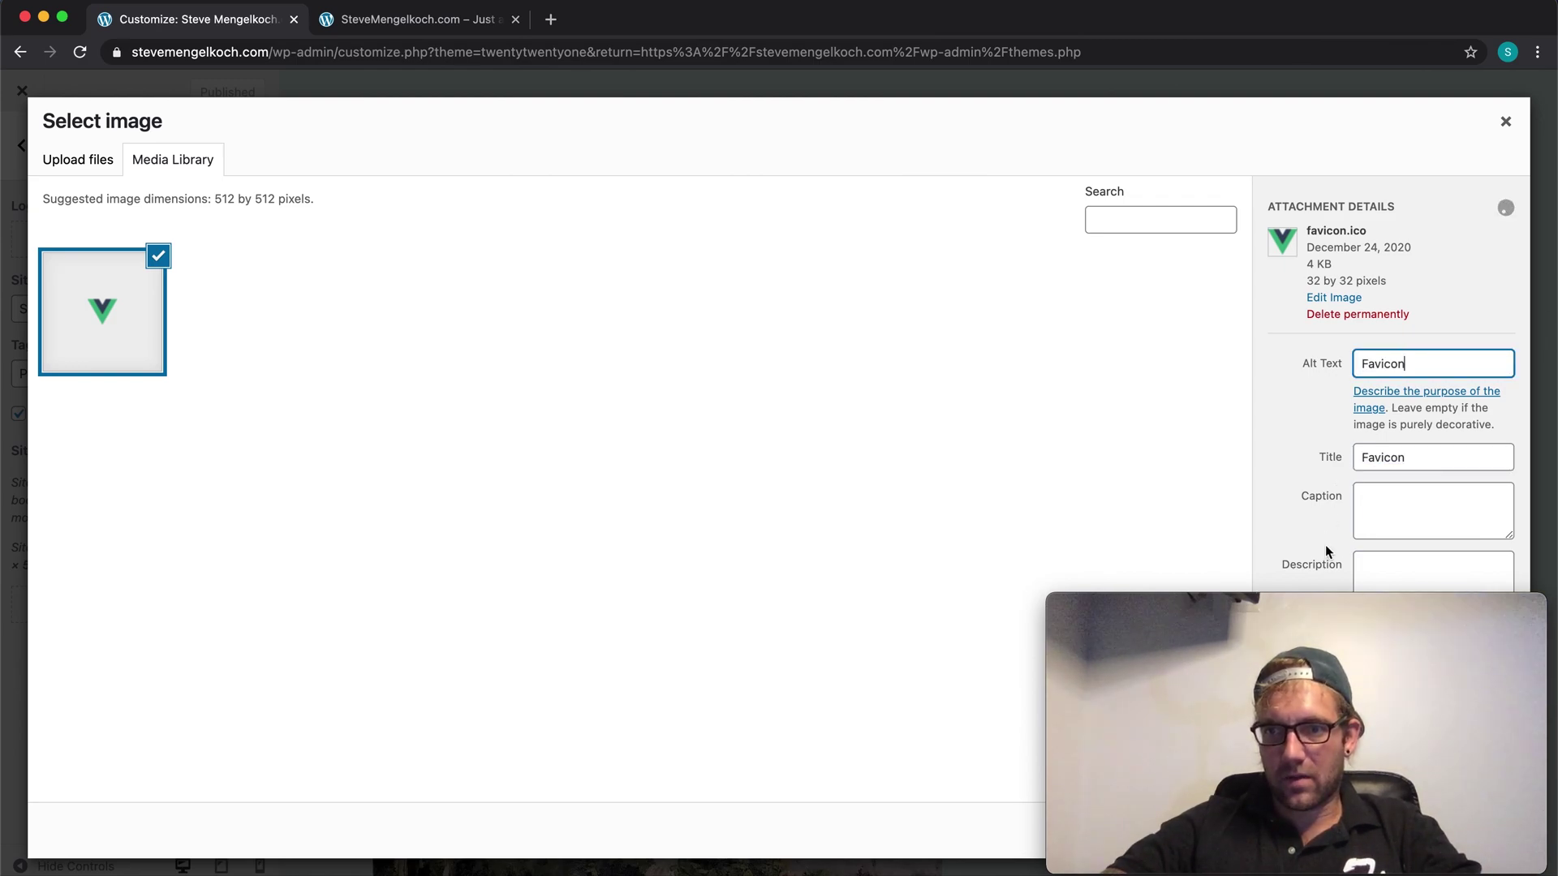
{"action": "left_click", "coordinate": [1342, 639]}
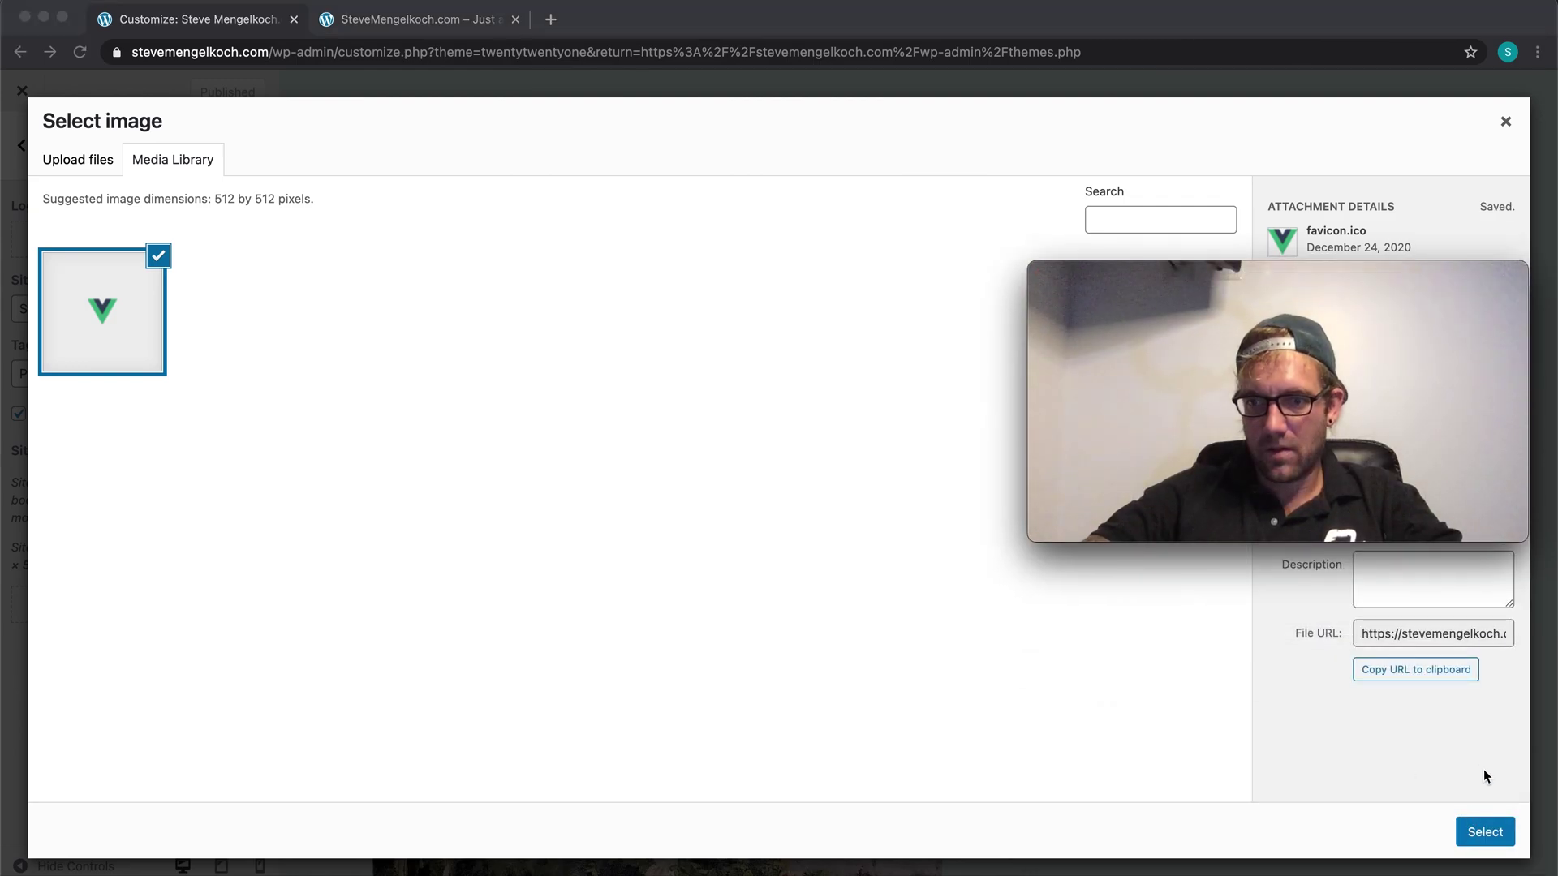
Step: Try the favicon as site icon, reload the live site, then close the crop dialog
{"action": "left_click", "coordinate": [1485, 832]}
{"action": "left_click_drag", "start_coordinate": [1320, 276], "coordinate": [1316, 573]}
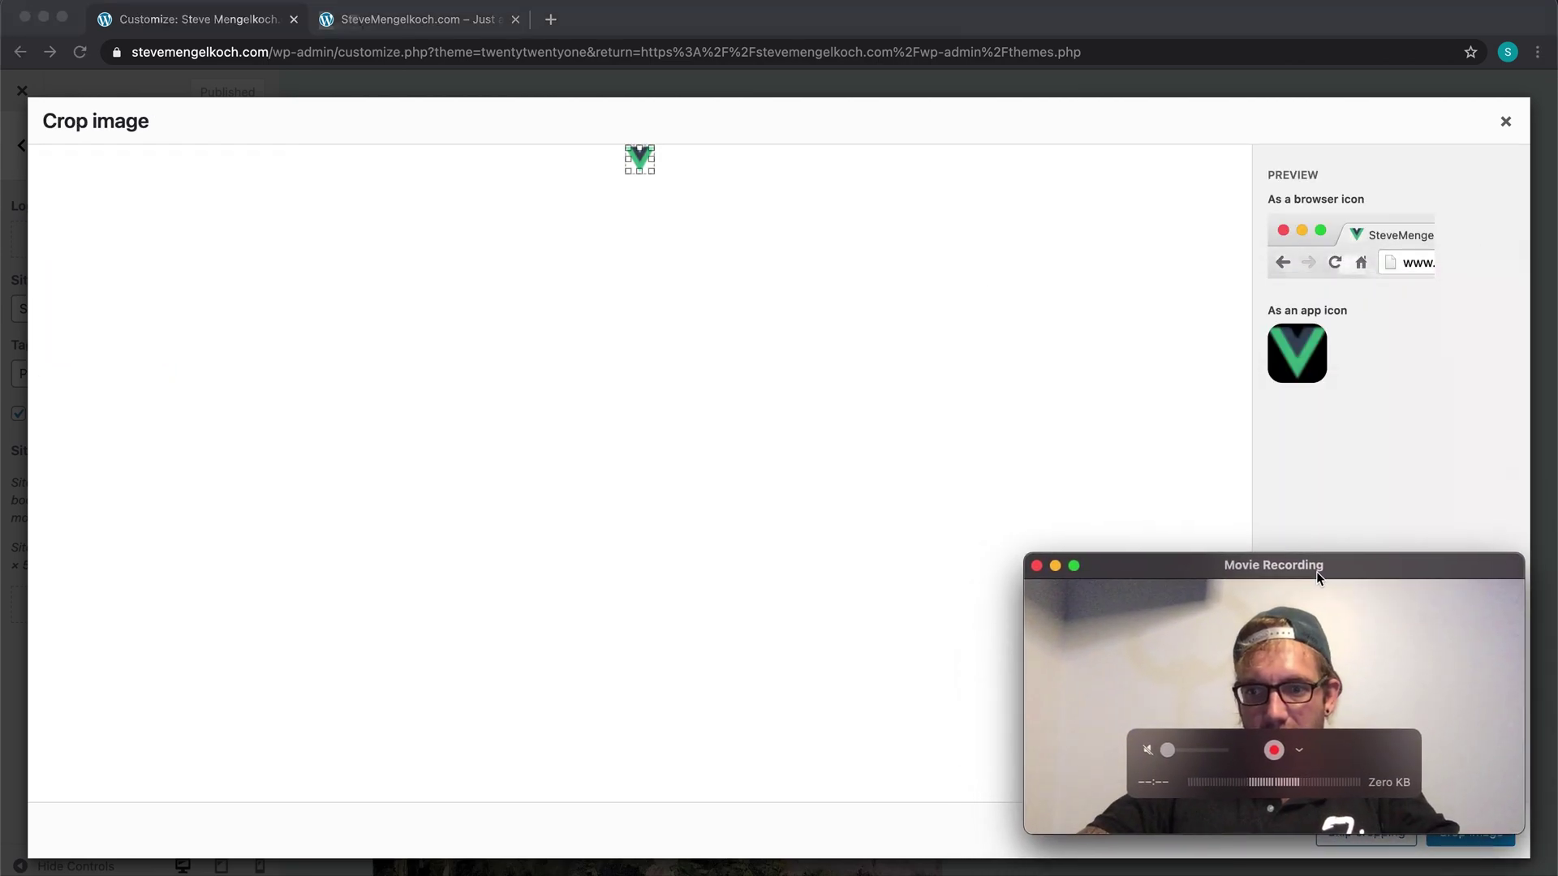
{"action": "left_click", "coordinate": [430, 22]}
{"action": "key", "text": "super+r"}
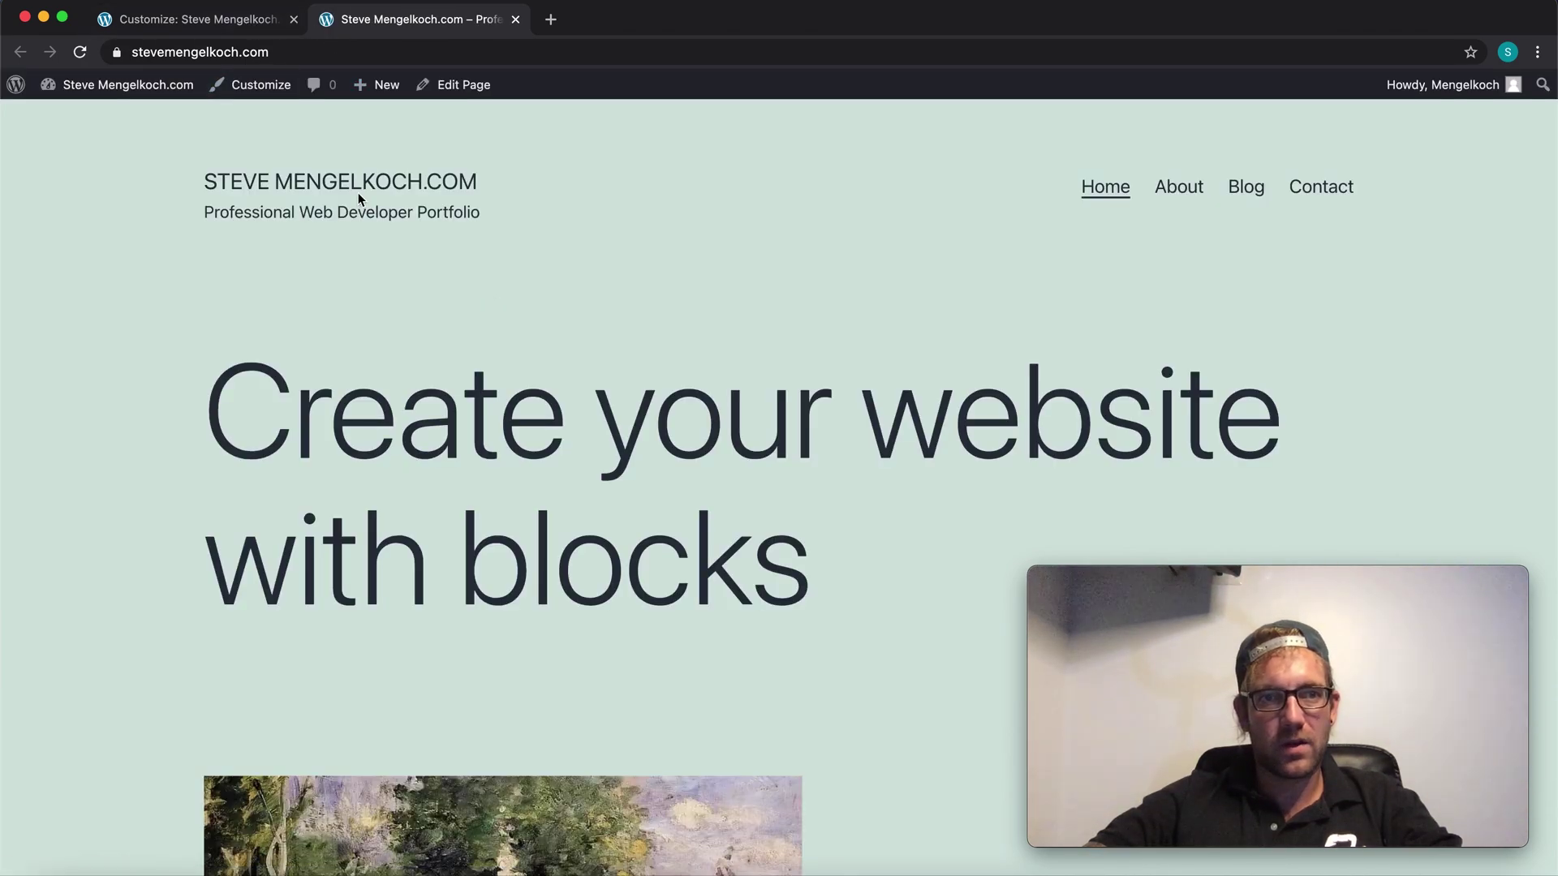
{"action": "left_click", "coordinate": [193, 19]}
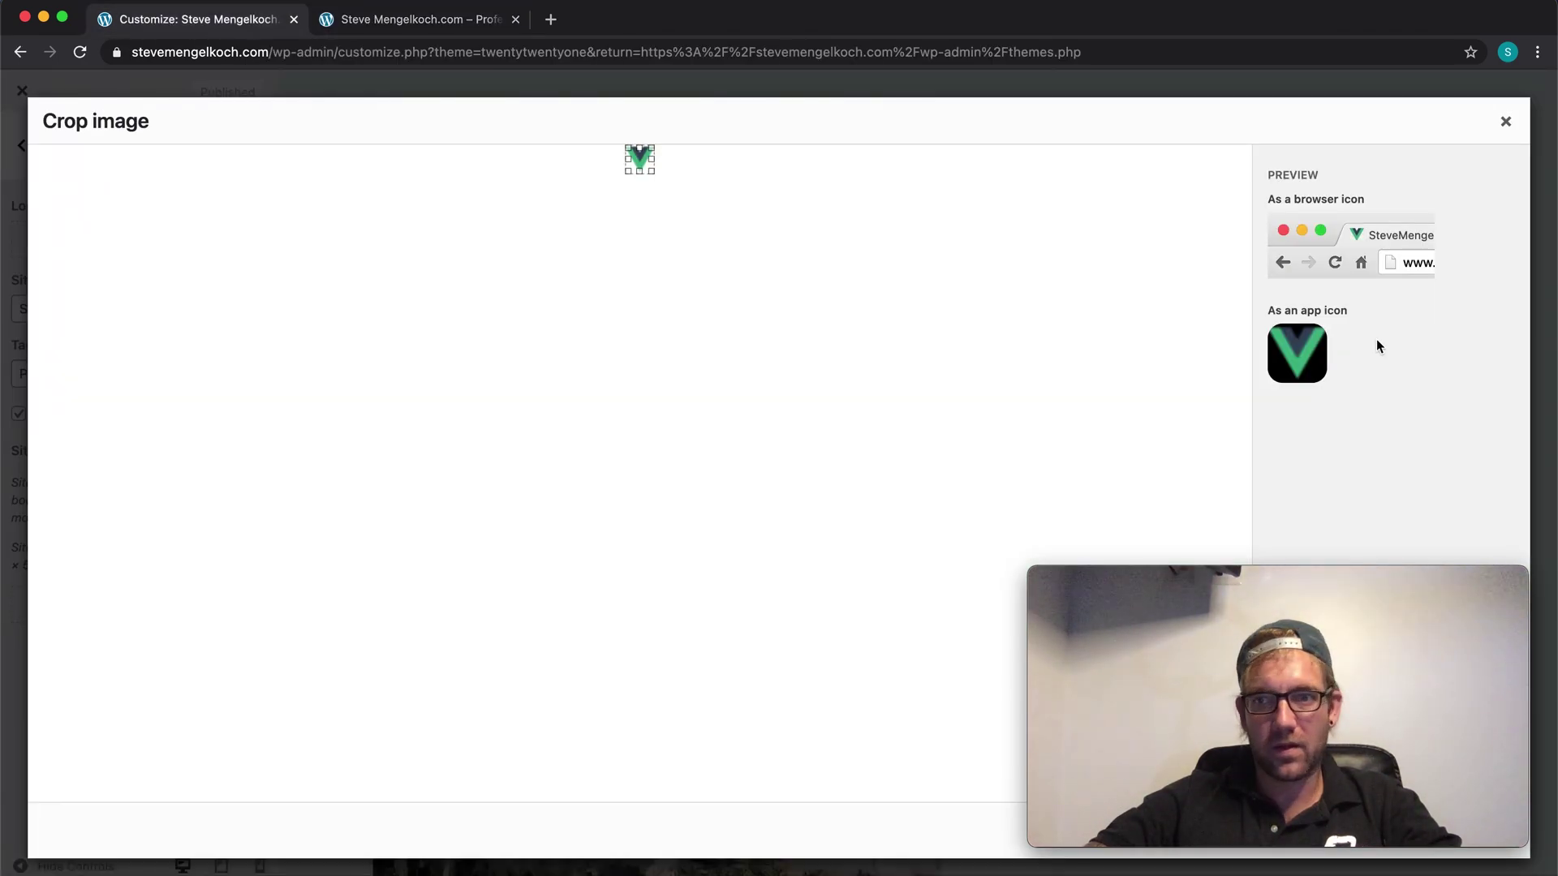
{"action": "left_click", "coordinate": [1505, 121]}
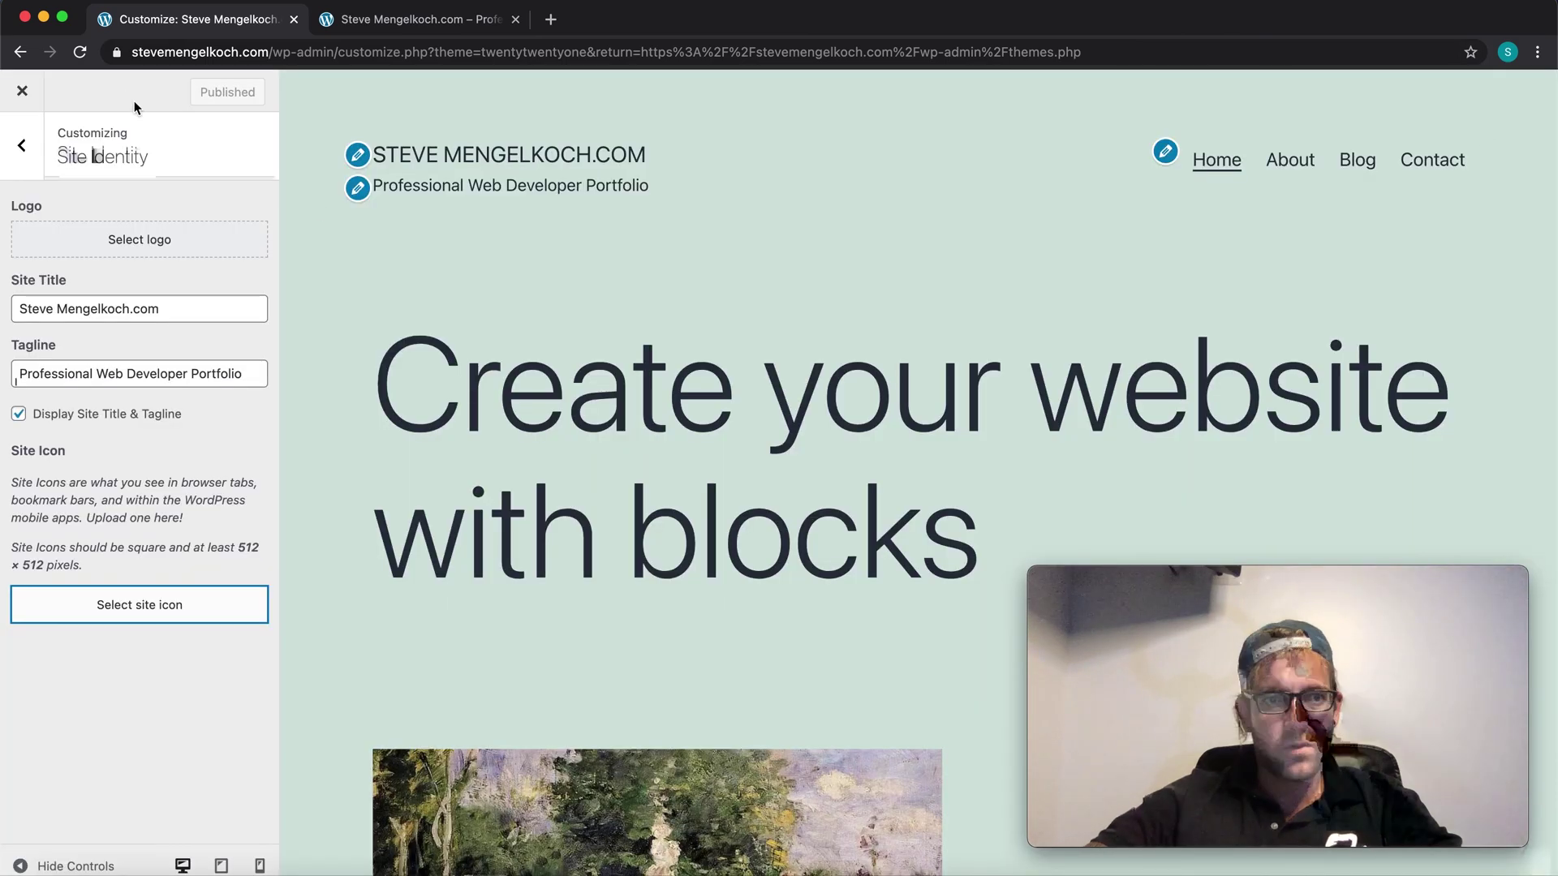
Step: Set favicon.ico as the site logo, skipping cropping after the crop error
{"action": "left_click", "coordinate": [125, 242]}
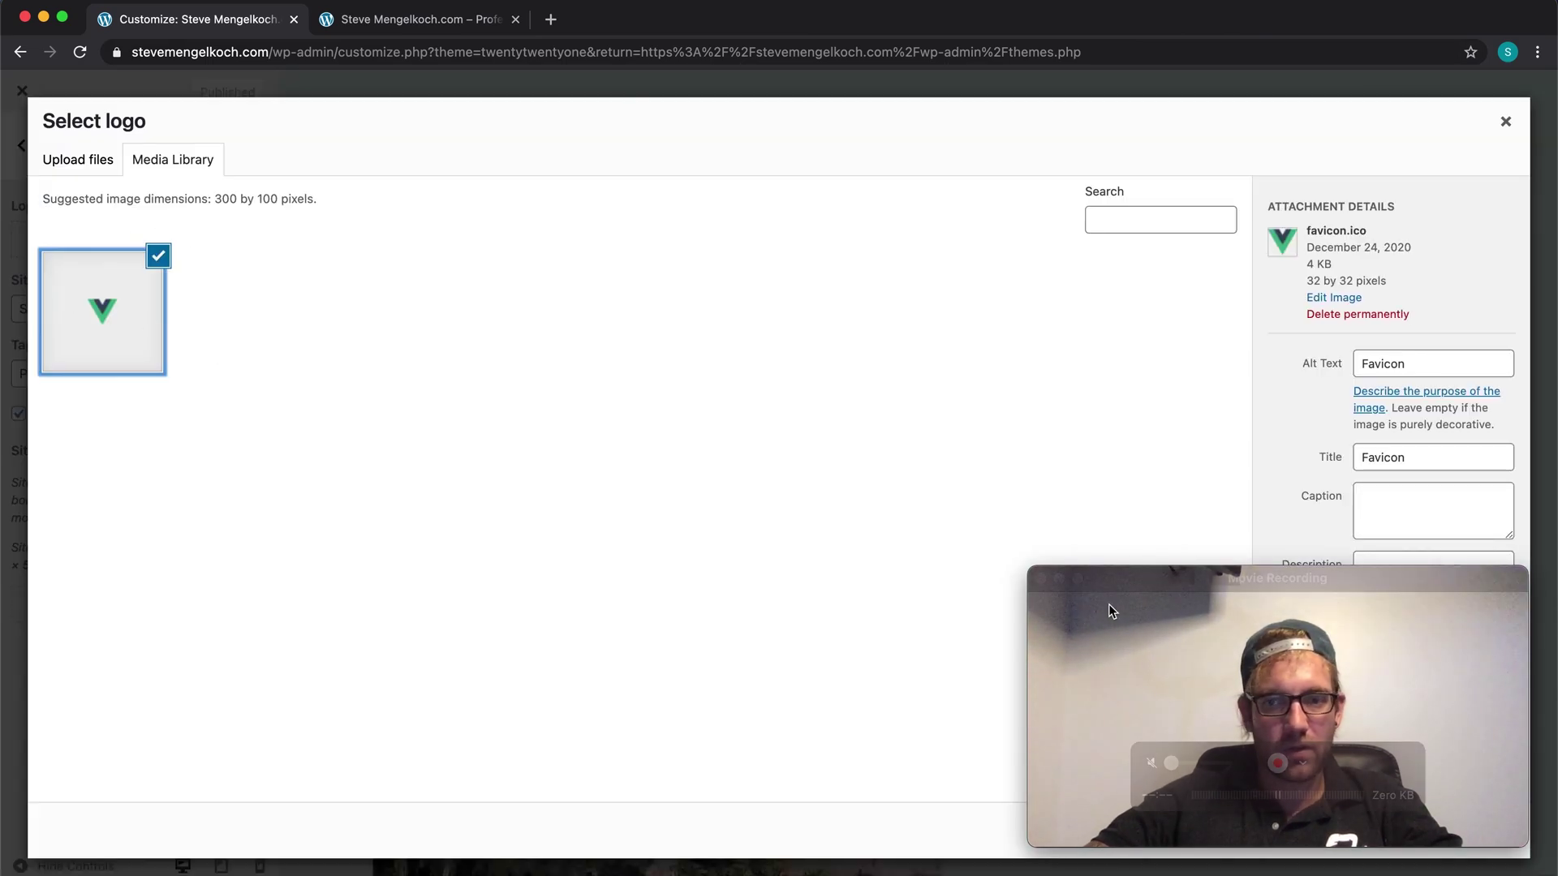
{"action": "left_click_drag", "start_coordinate": [1135, 582], "coordinate": [995, 223]}
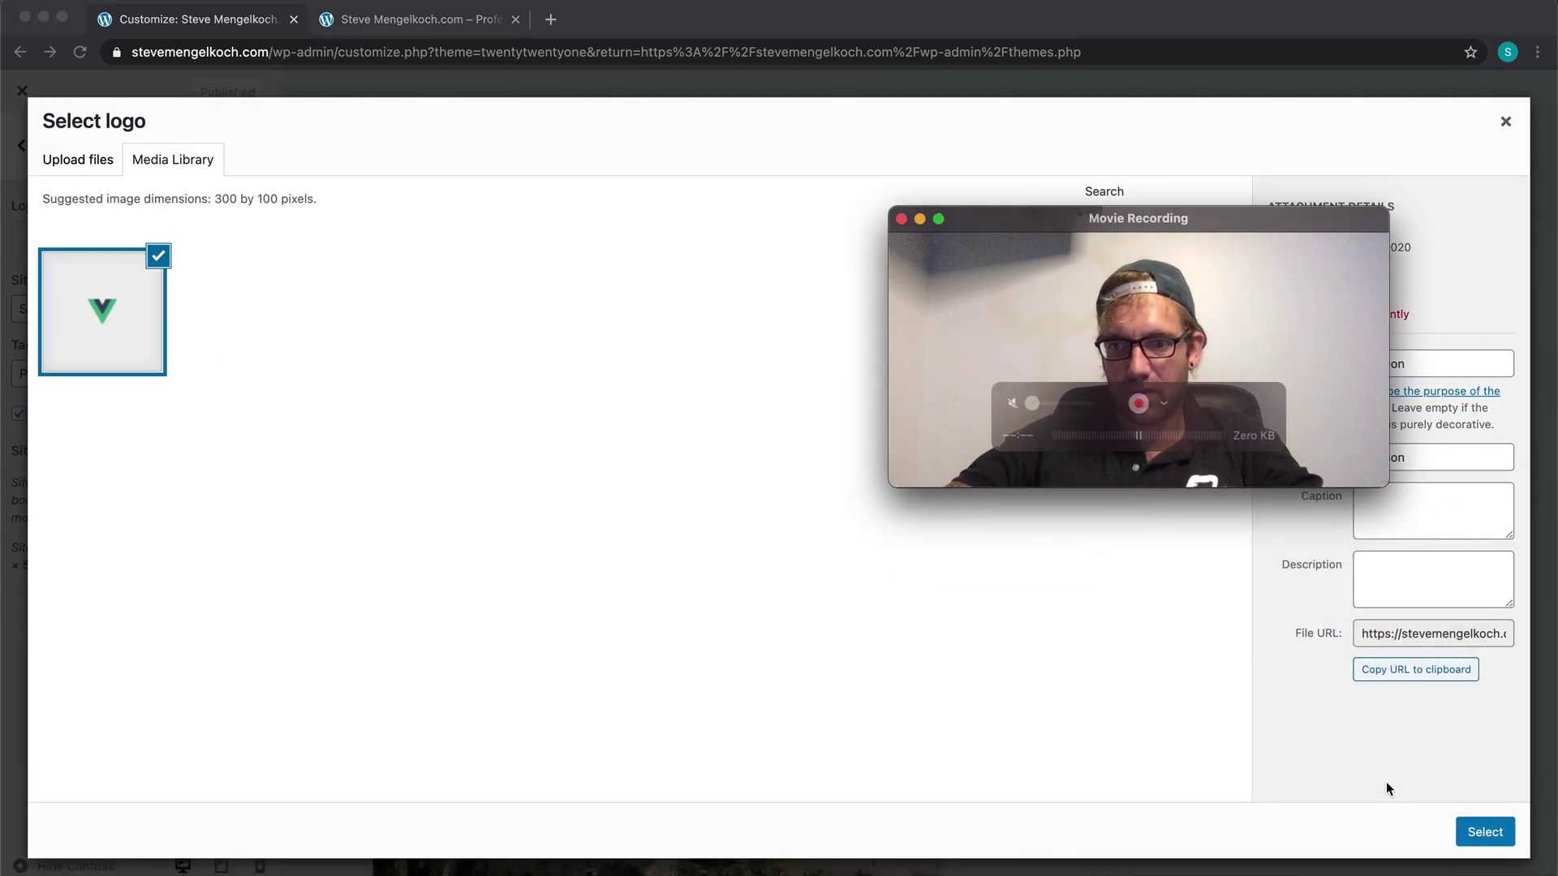
{"action": "left_click", "coordinate": [1485, 833]}
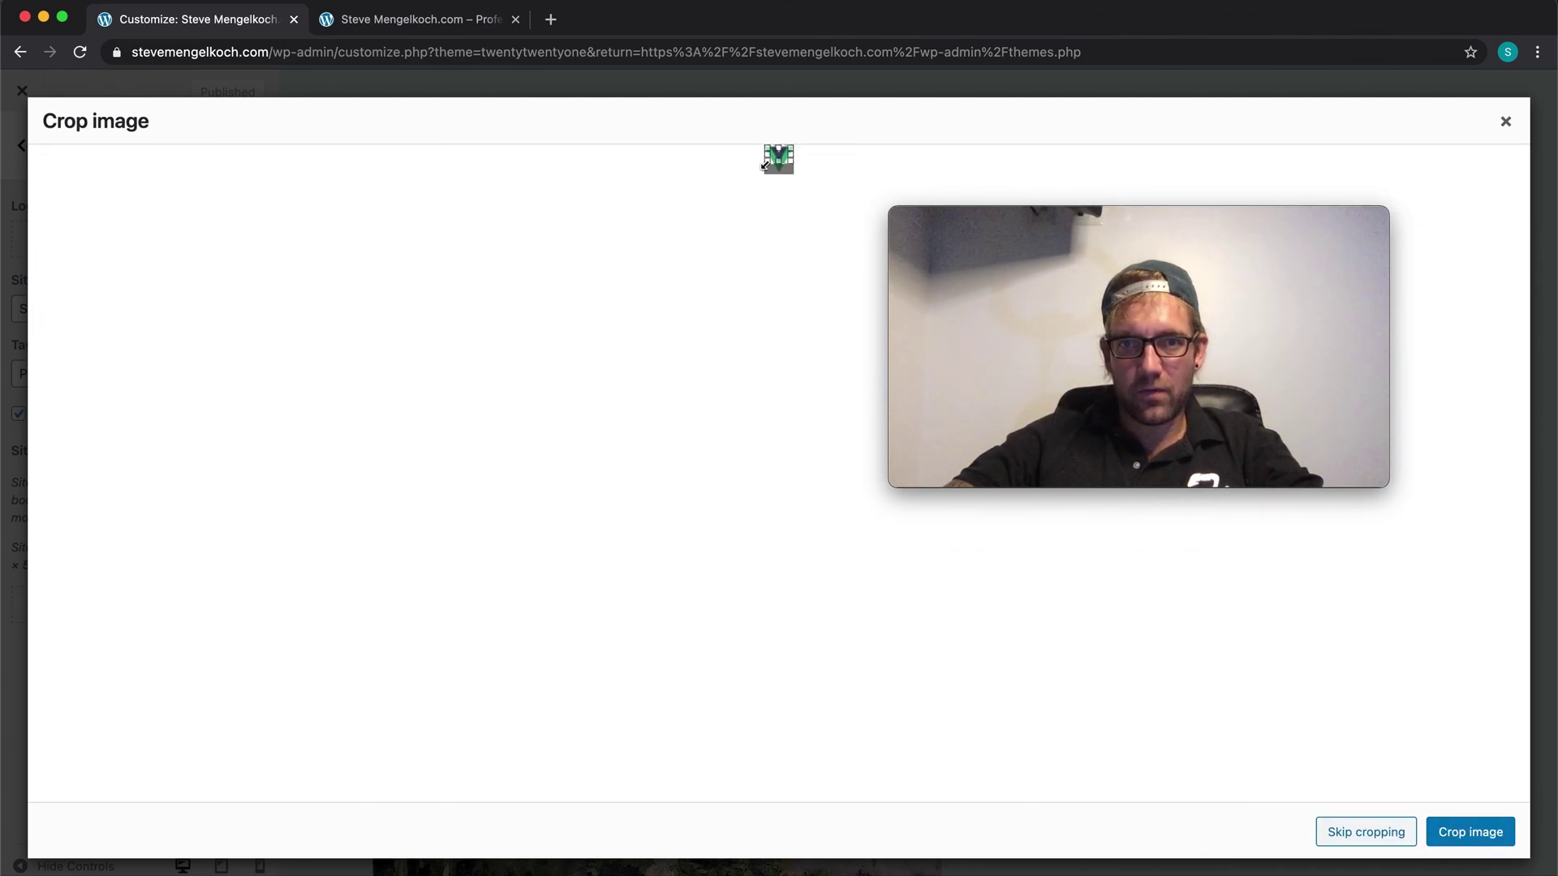
{"action": "left_click", "coordinate": [1470, 832]}
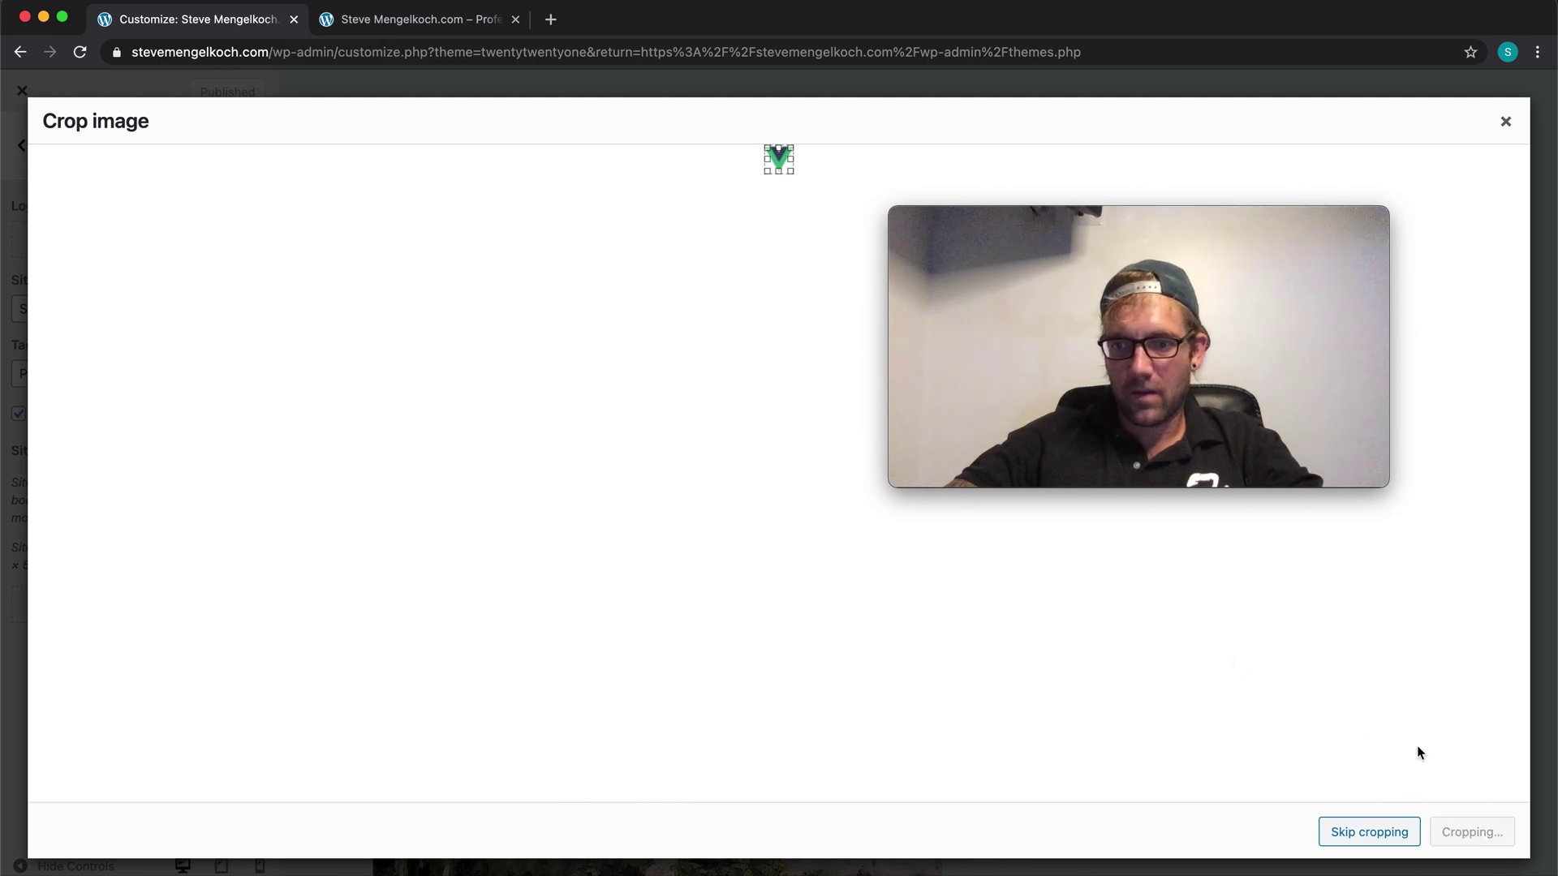
{"action": "left_click", "coordinate": [1018, 207]}
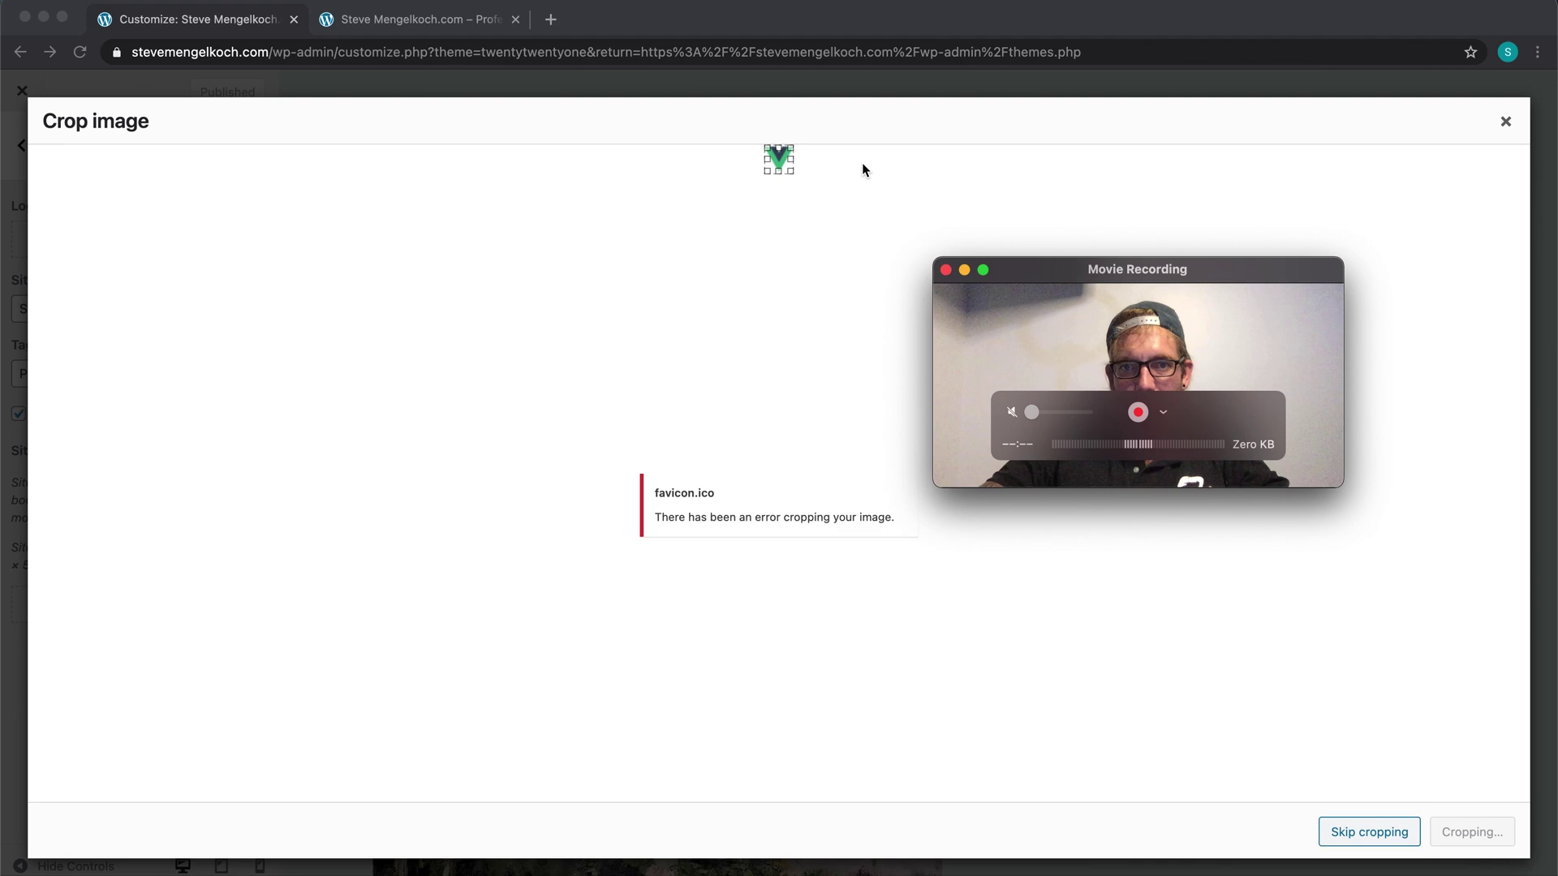
{"action": "left_click", "coordinate": [1370, 831]}
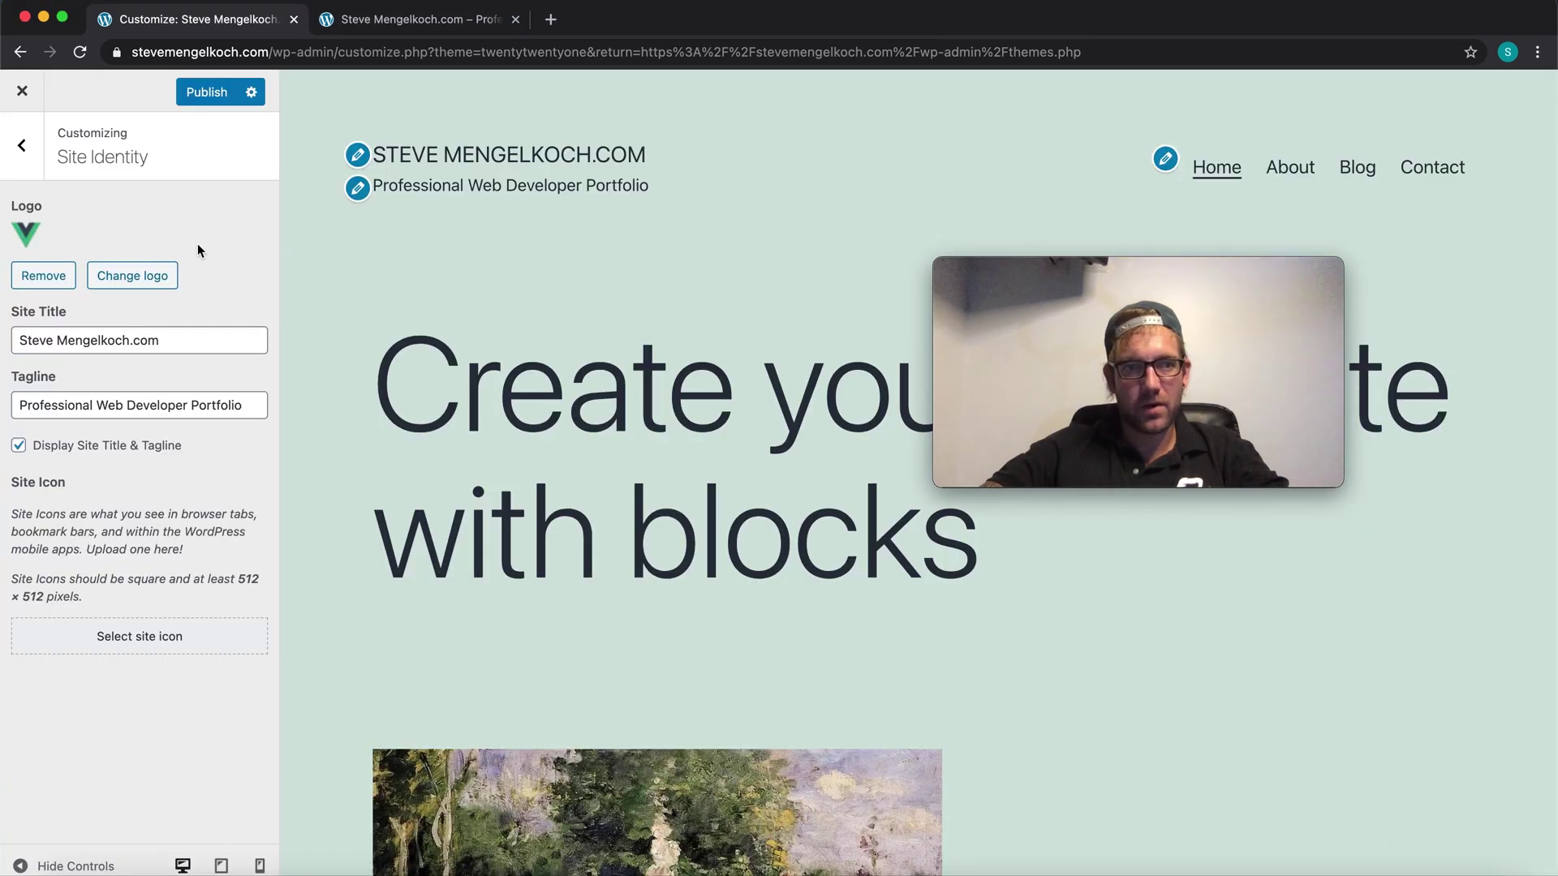
Step: Publish the new logo and check it on the live site
{"action": "left_click", "coordinate": [197, 96]}
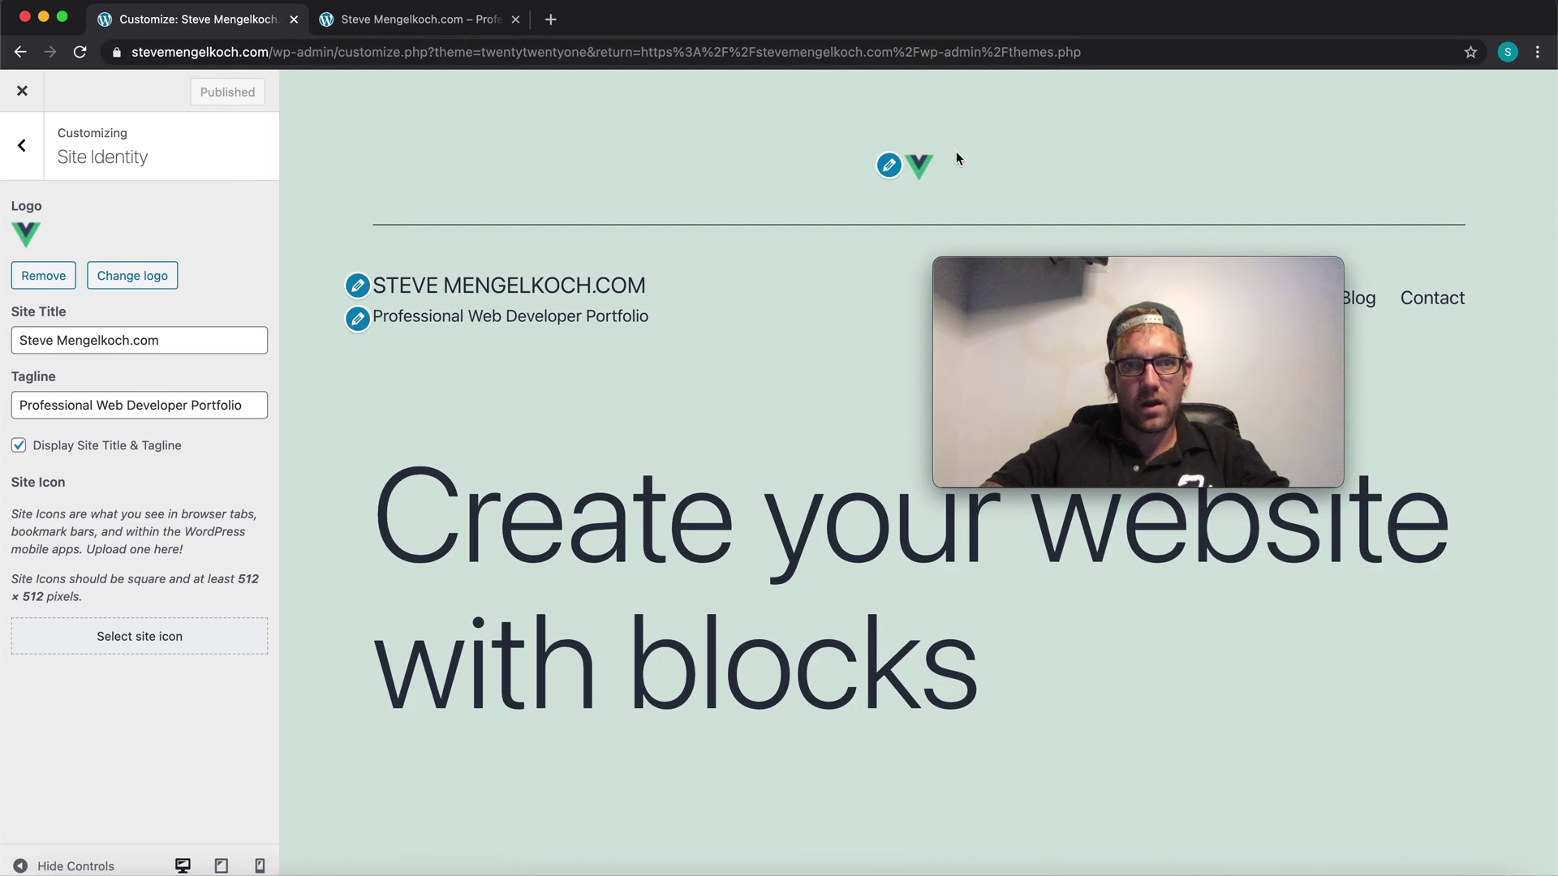
{"action": "left_click", "coordinate": [407, 18]}
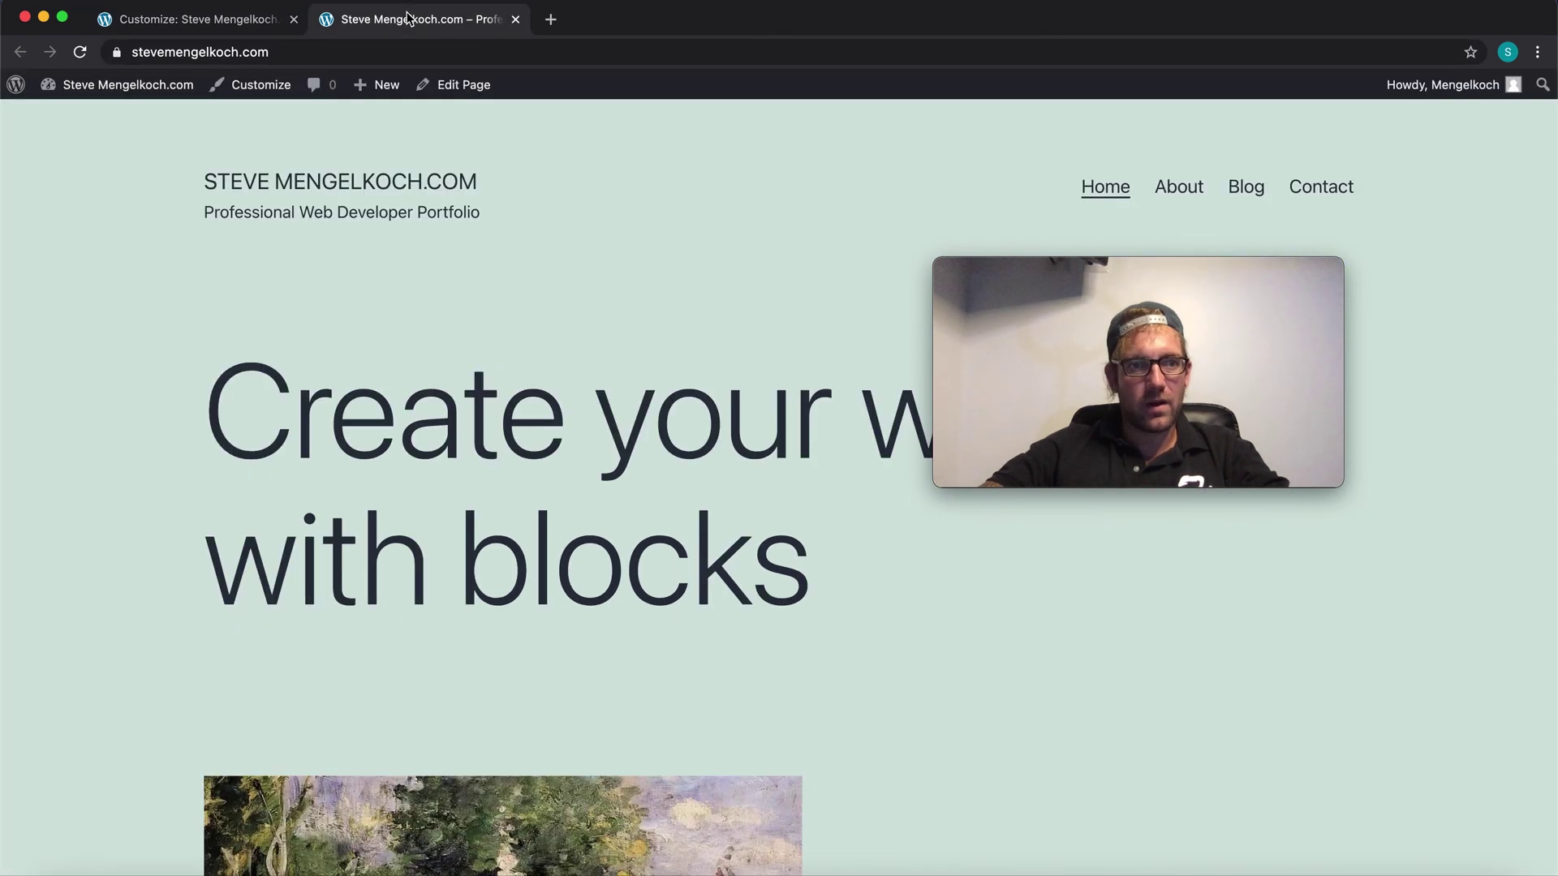
{"action": "left_click", "coordinate": [187, 22]}
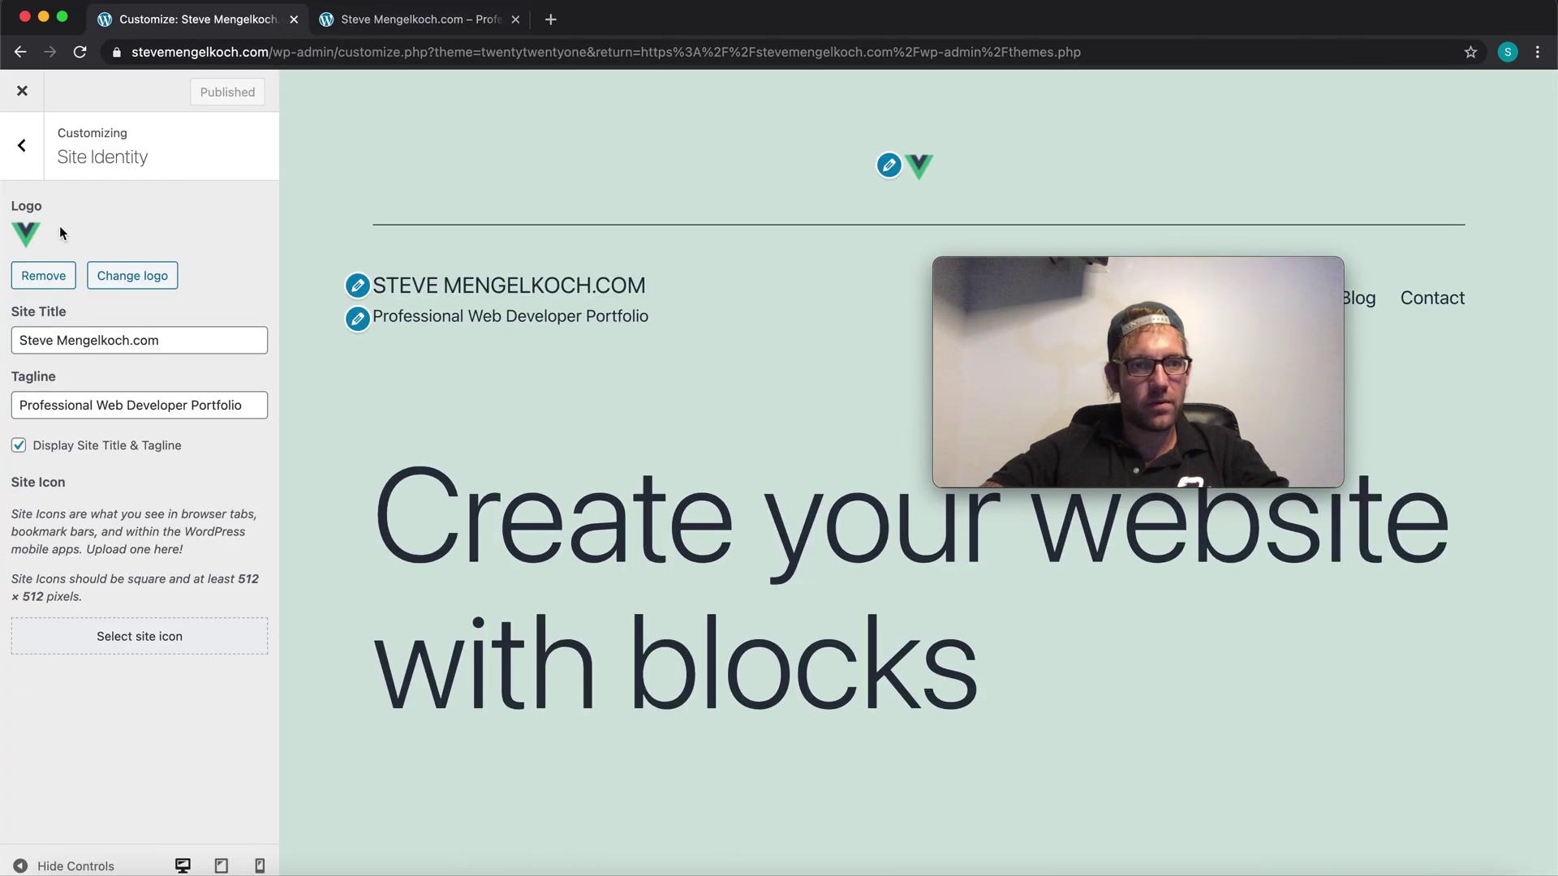
Step: Set the green V favicon as the site icon without cropping
{"action": "left_click", "coordinate": [156, 649]}
{"action": "left_click", "coordinate": [102, 310]}
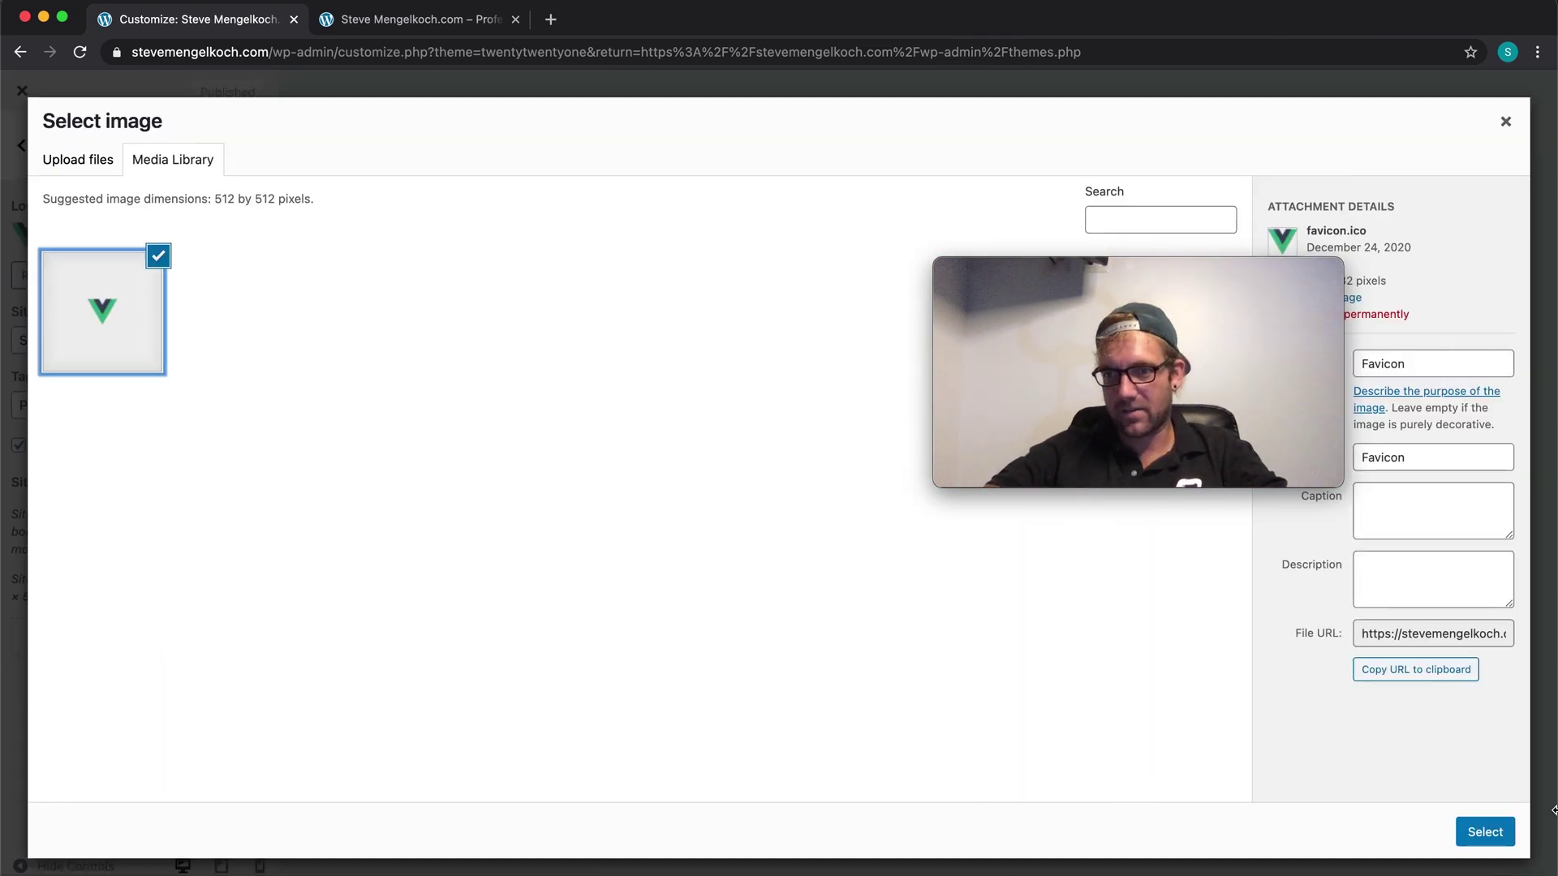
{"action": "left_click", "coordinate": [1485, 832]}
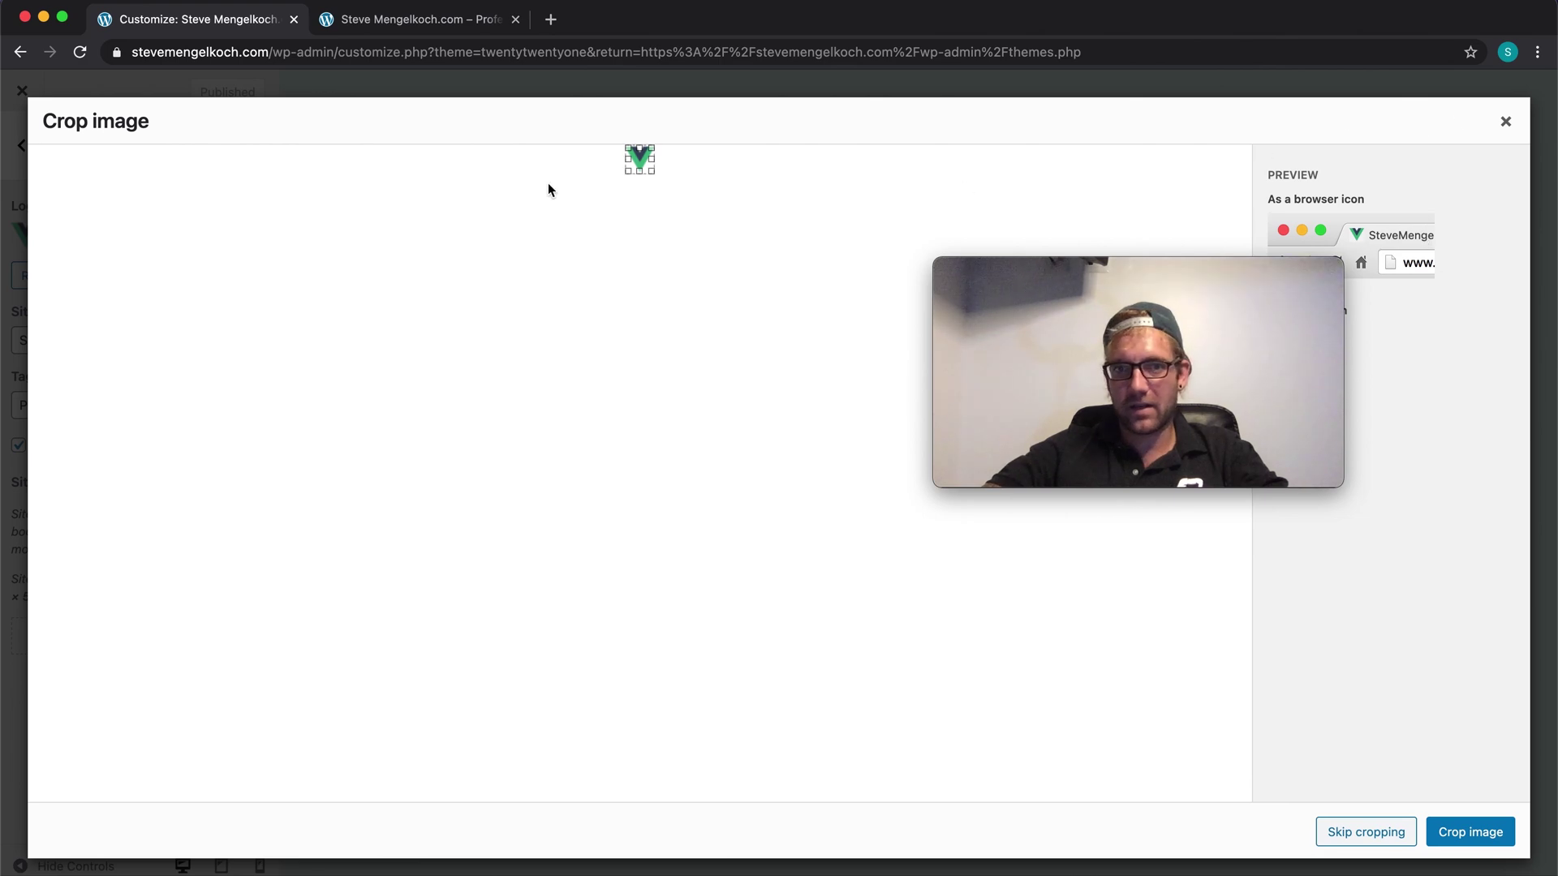
{"action": "left_click", "coordinate": [1472, 834]}
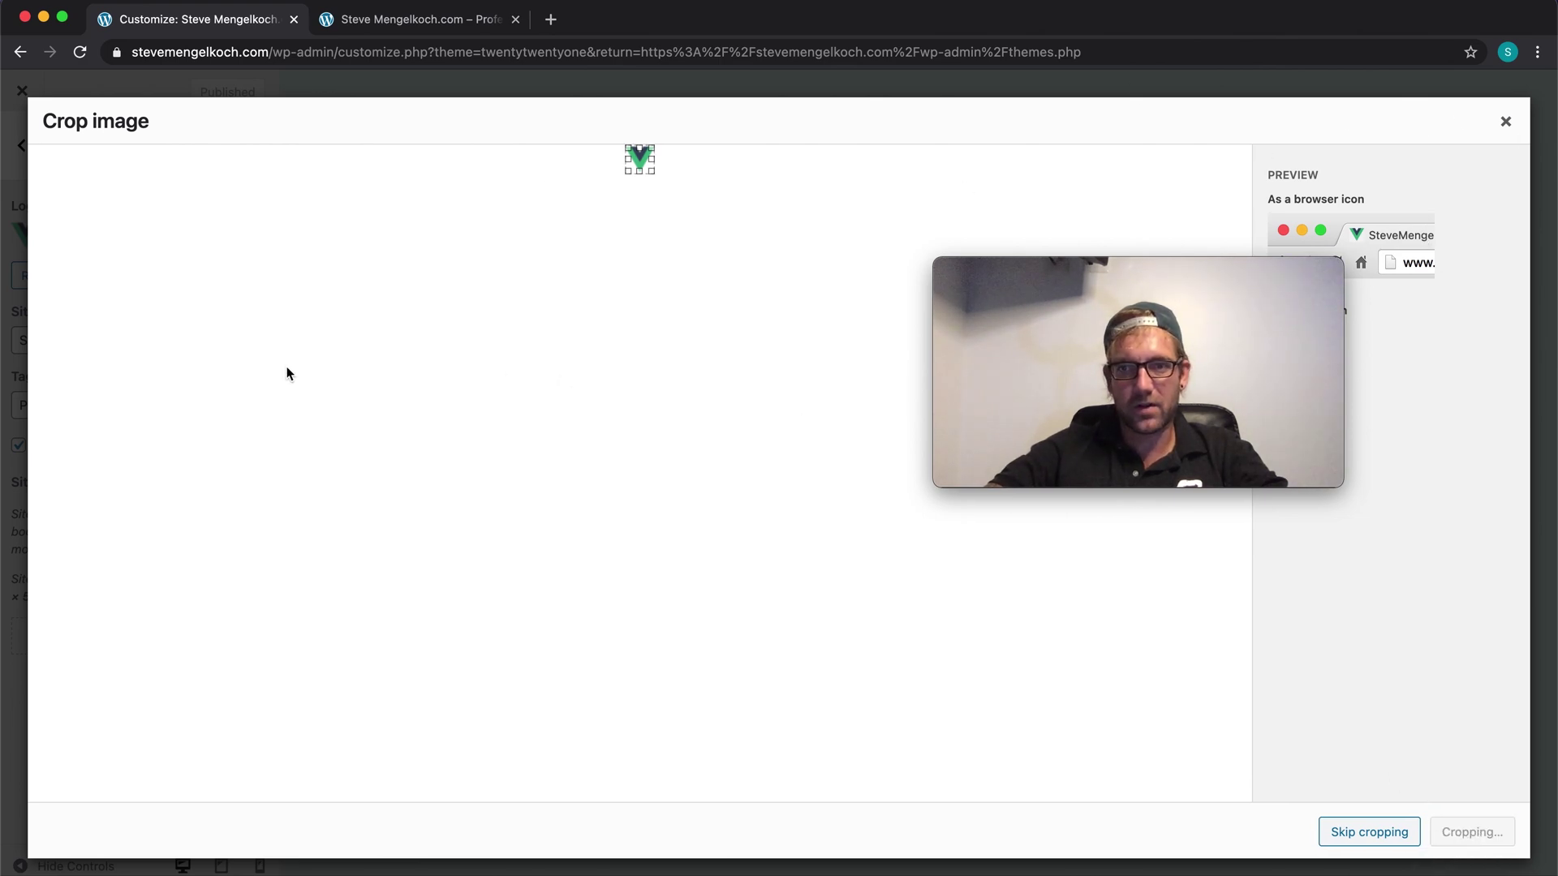
{"action": "left_click", "coordinate": [1370, 832]}
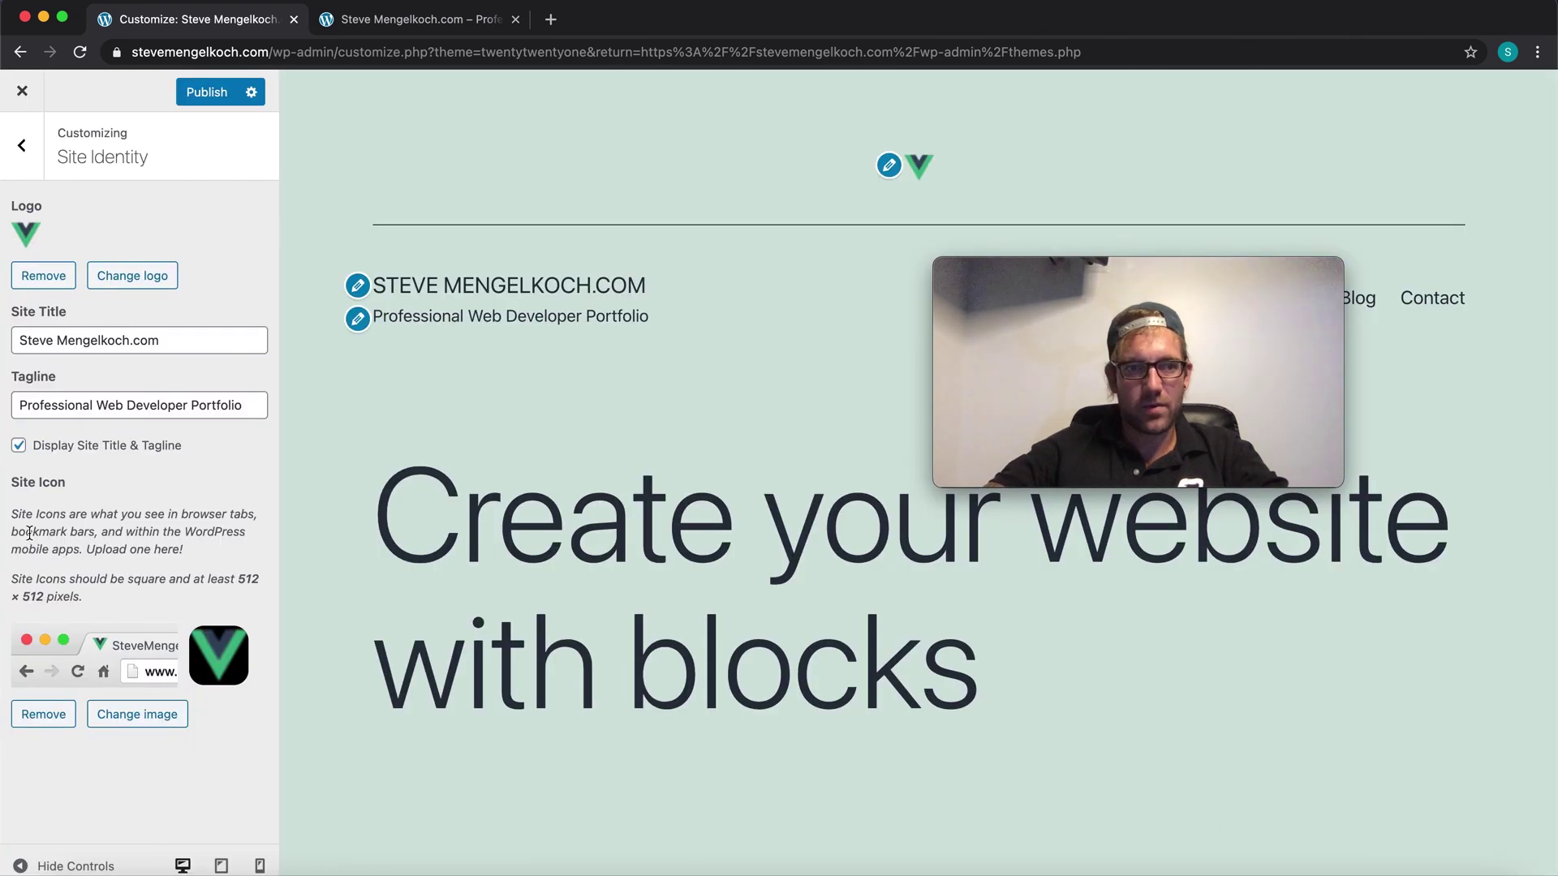
Step: Remove the header logo and confirm the change on the live site
{"action": "left_click", "coordinate": [43, 275]}
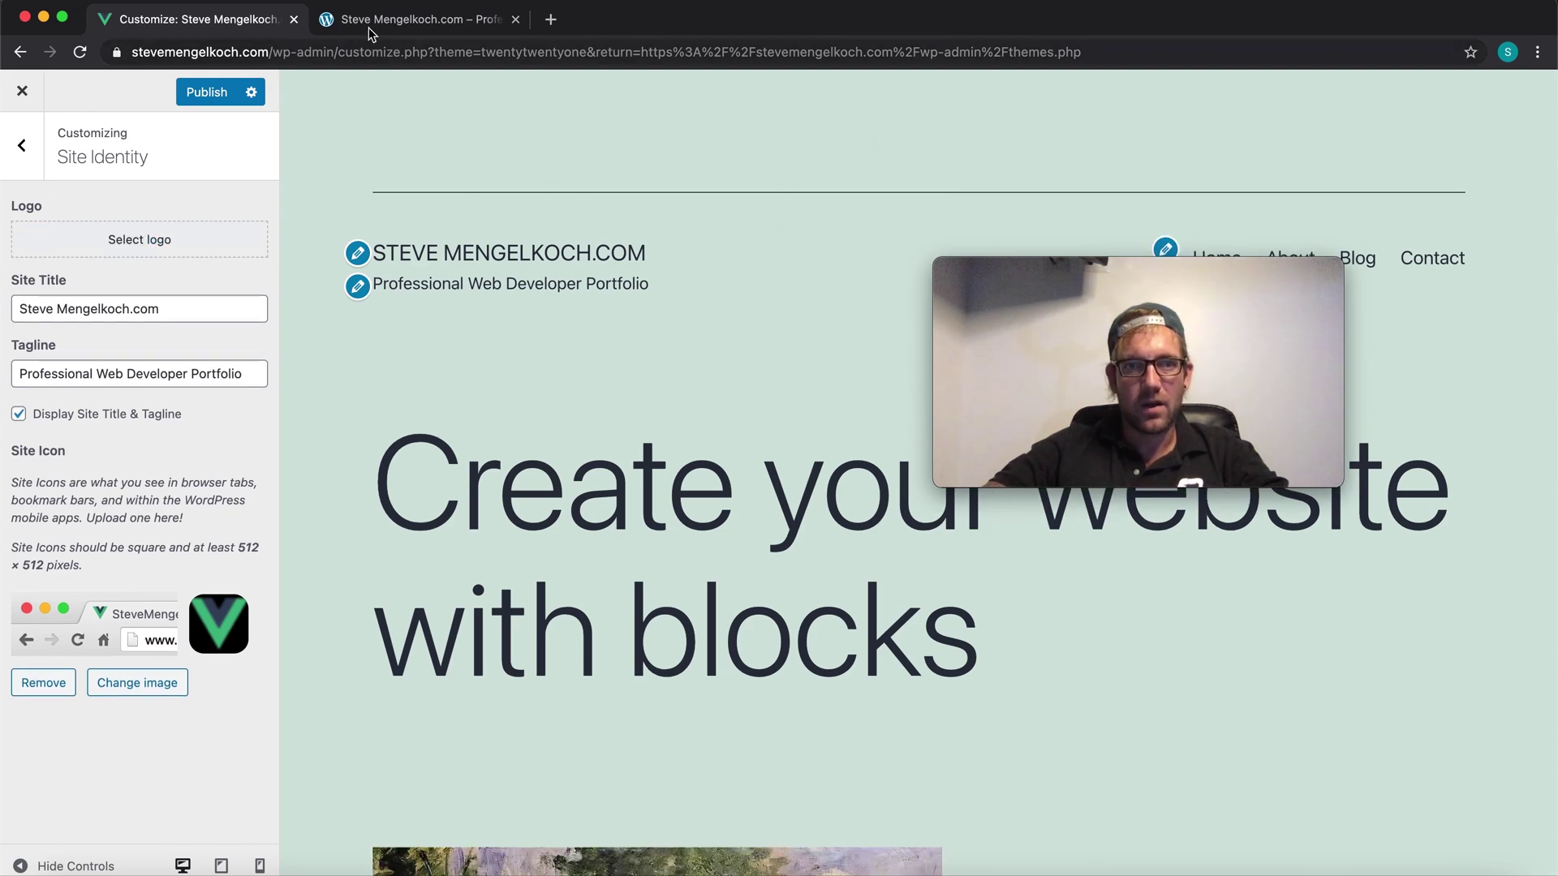
{"action": "left_click", "coordinate": [416, 20]}
{"action": "left_click", "coordinate": [175, 19]}
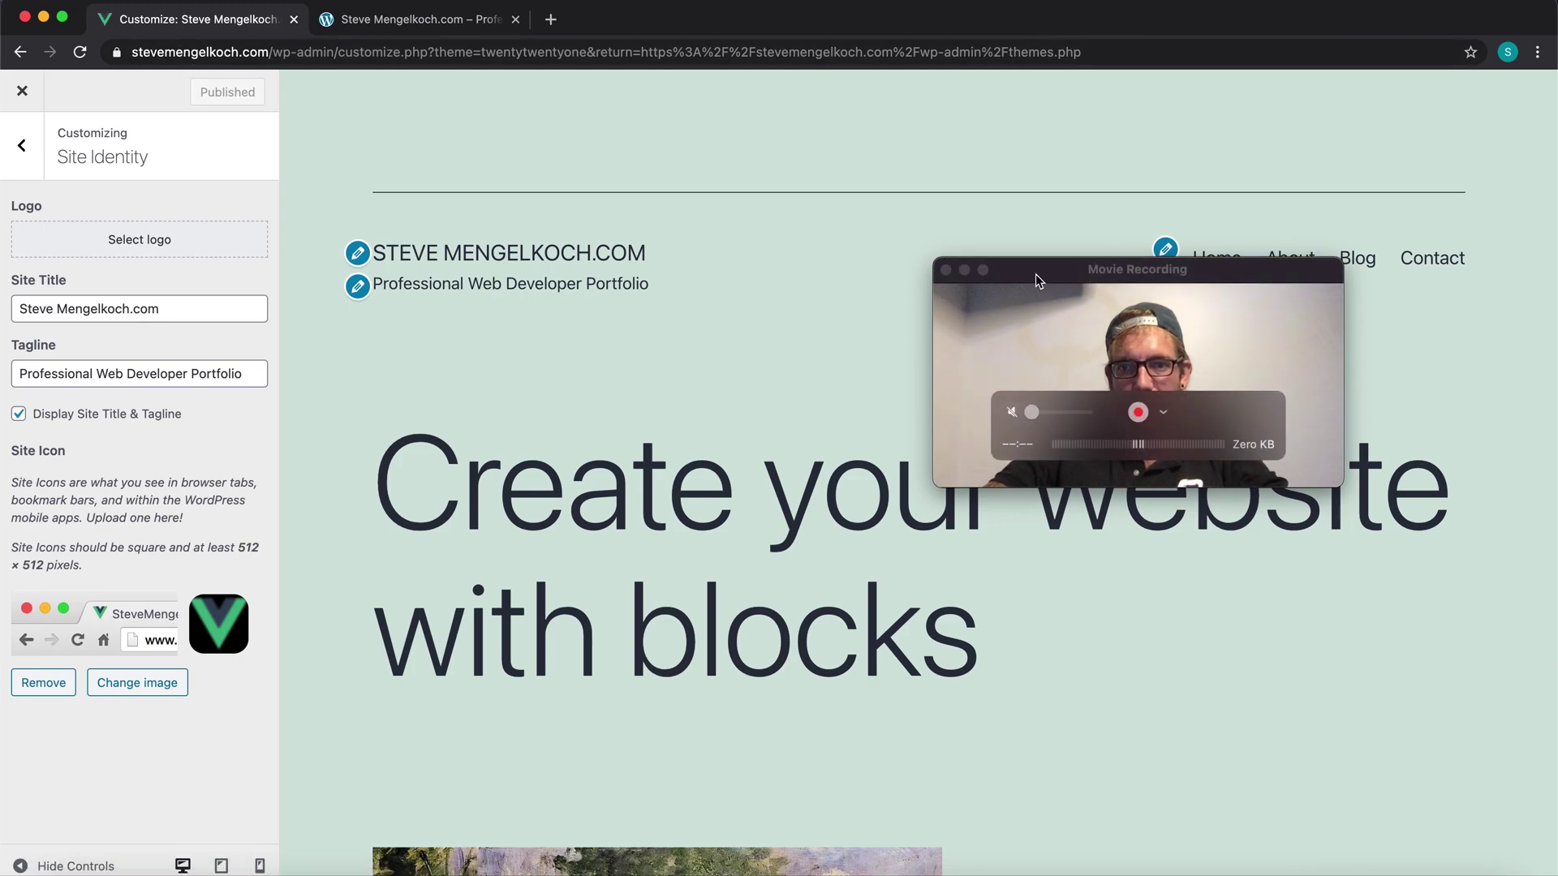
{"action": "left_click_drag", "start_coordinate": [1035, 275], "coordinate": [1237, 650]}
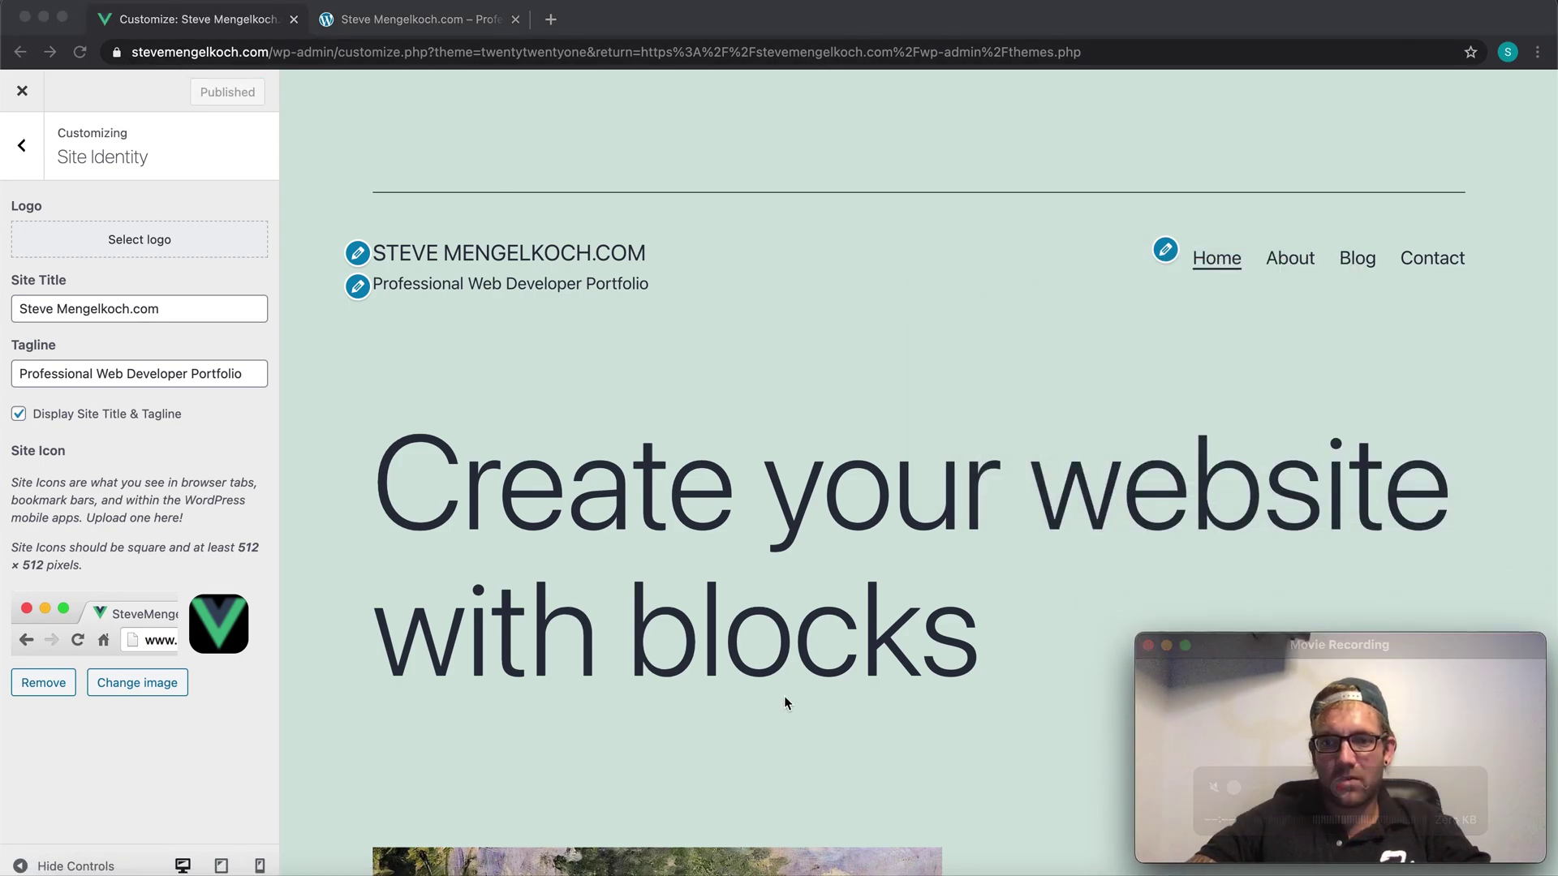
Step: In Colors & Dark Mode, pick light blue #a3d9e2 as the background colour
{"action": "left_click", "coordinate": [22, 146]}
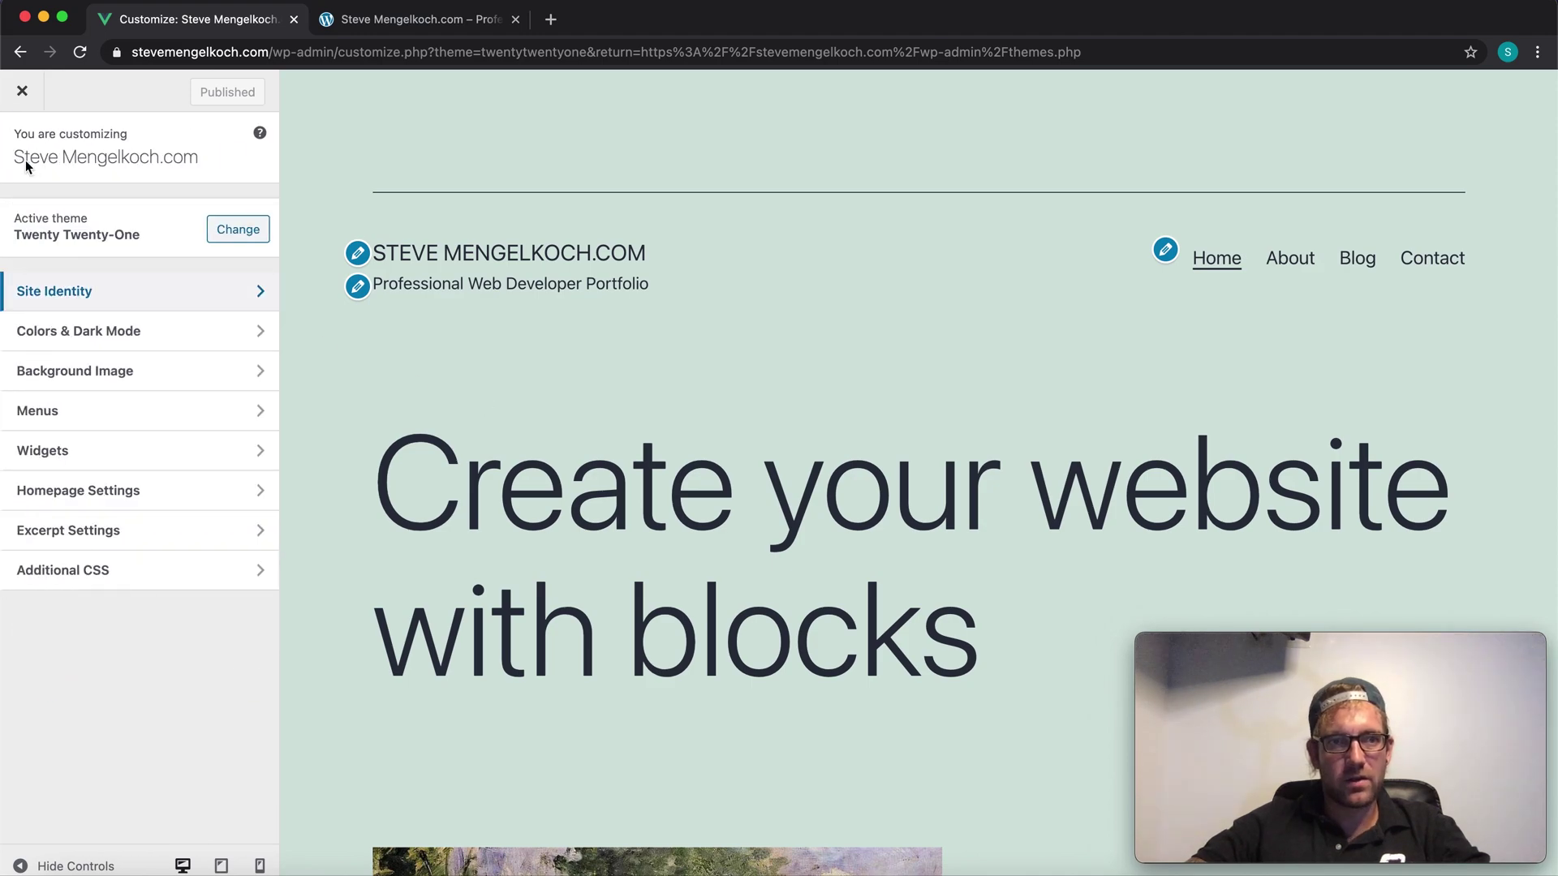
{"action": "left_click", "coordinate": [135, 340]}
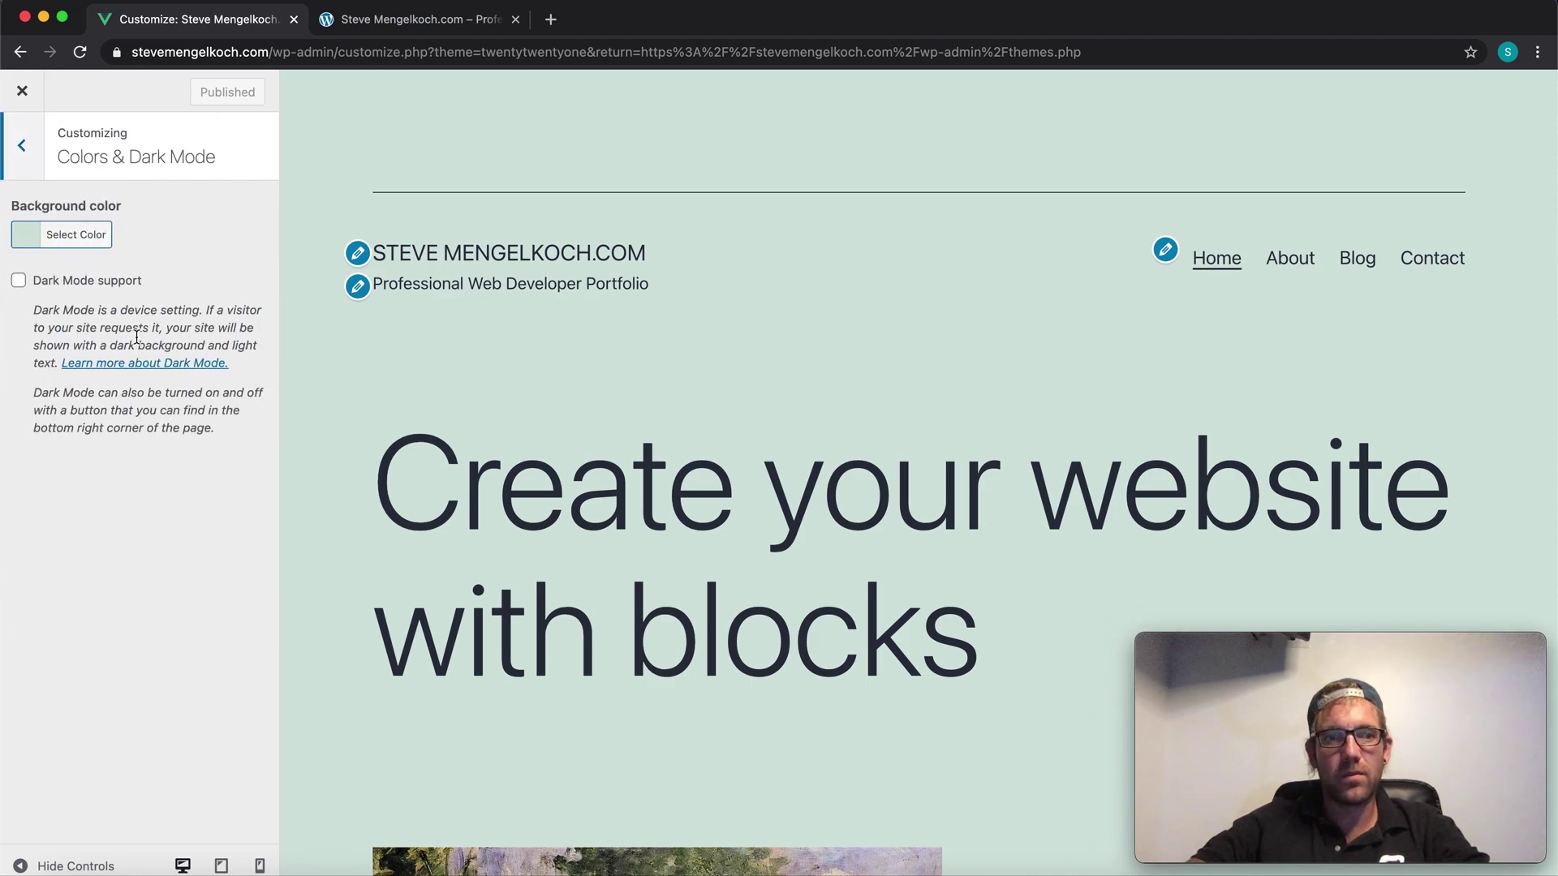
{"action": "left_click", "coordinate": [76, 235]}
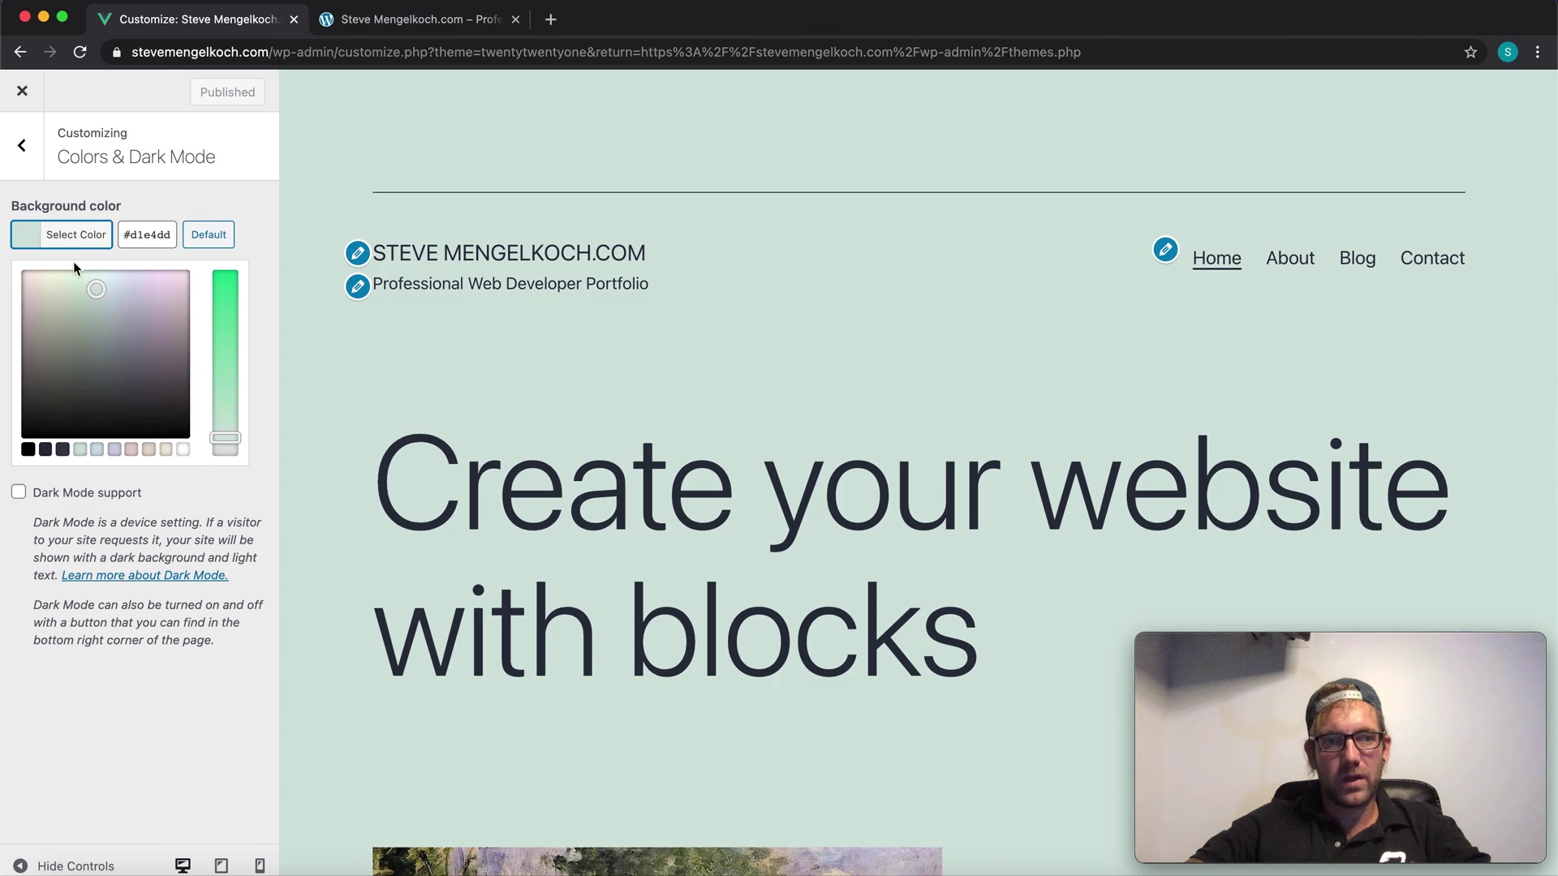
{"action": "left_click", "coordinate": [97, 450]}
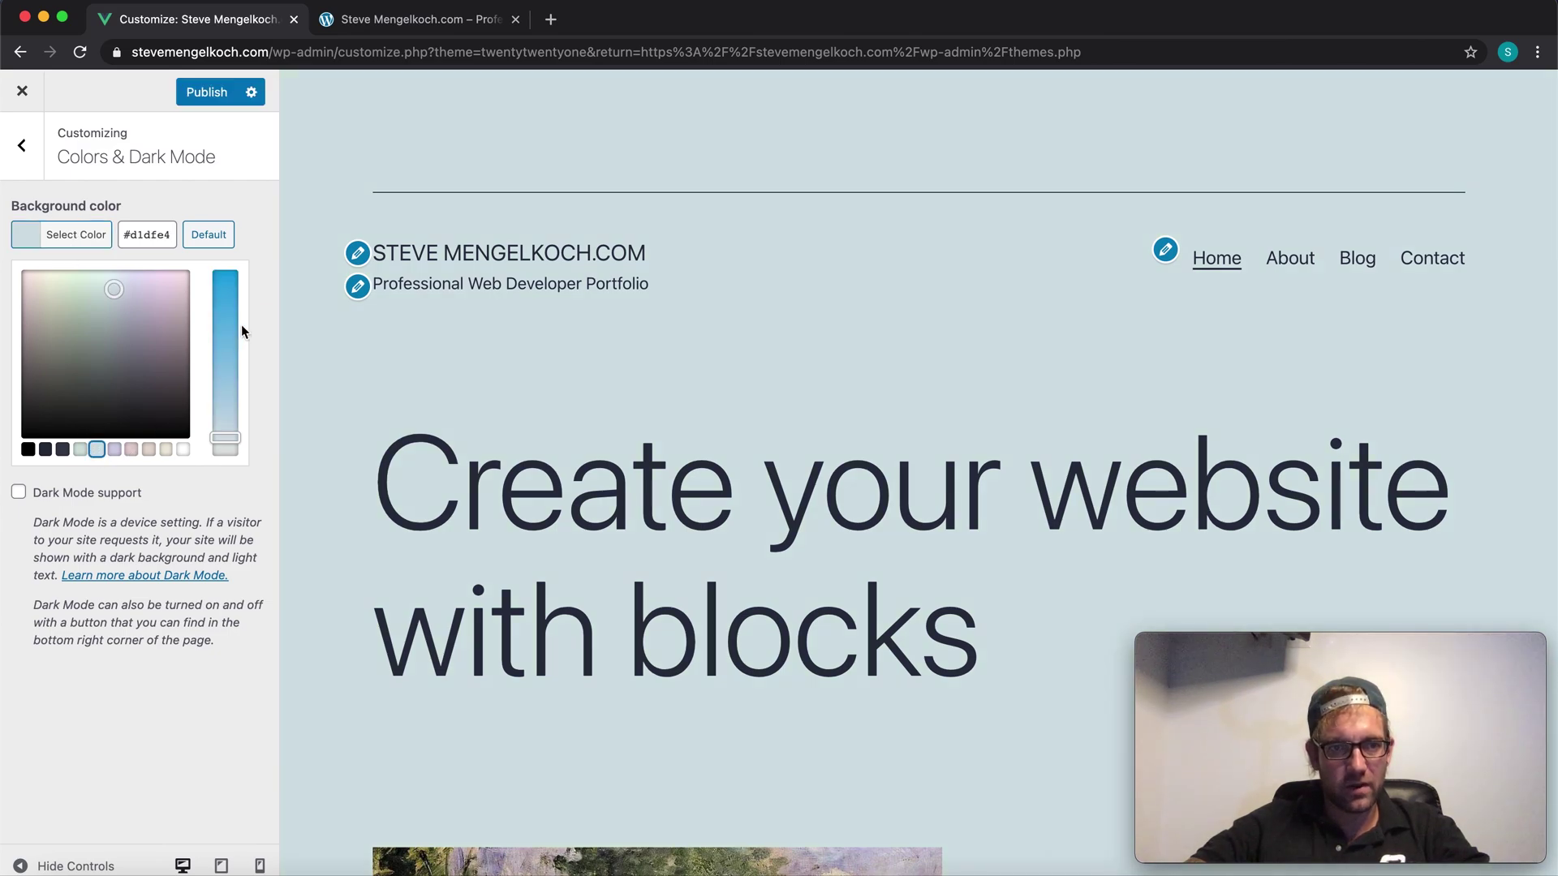
{"action": "left_click", "coordinate": [225, 344]}
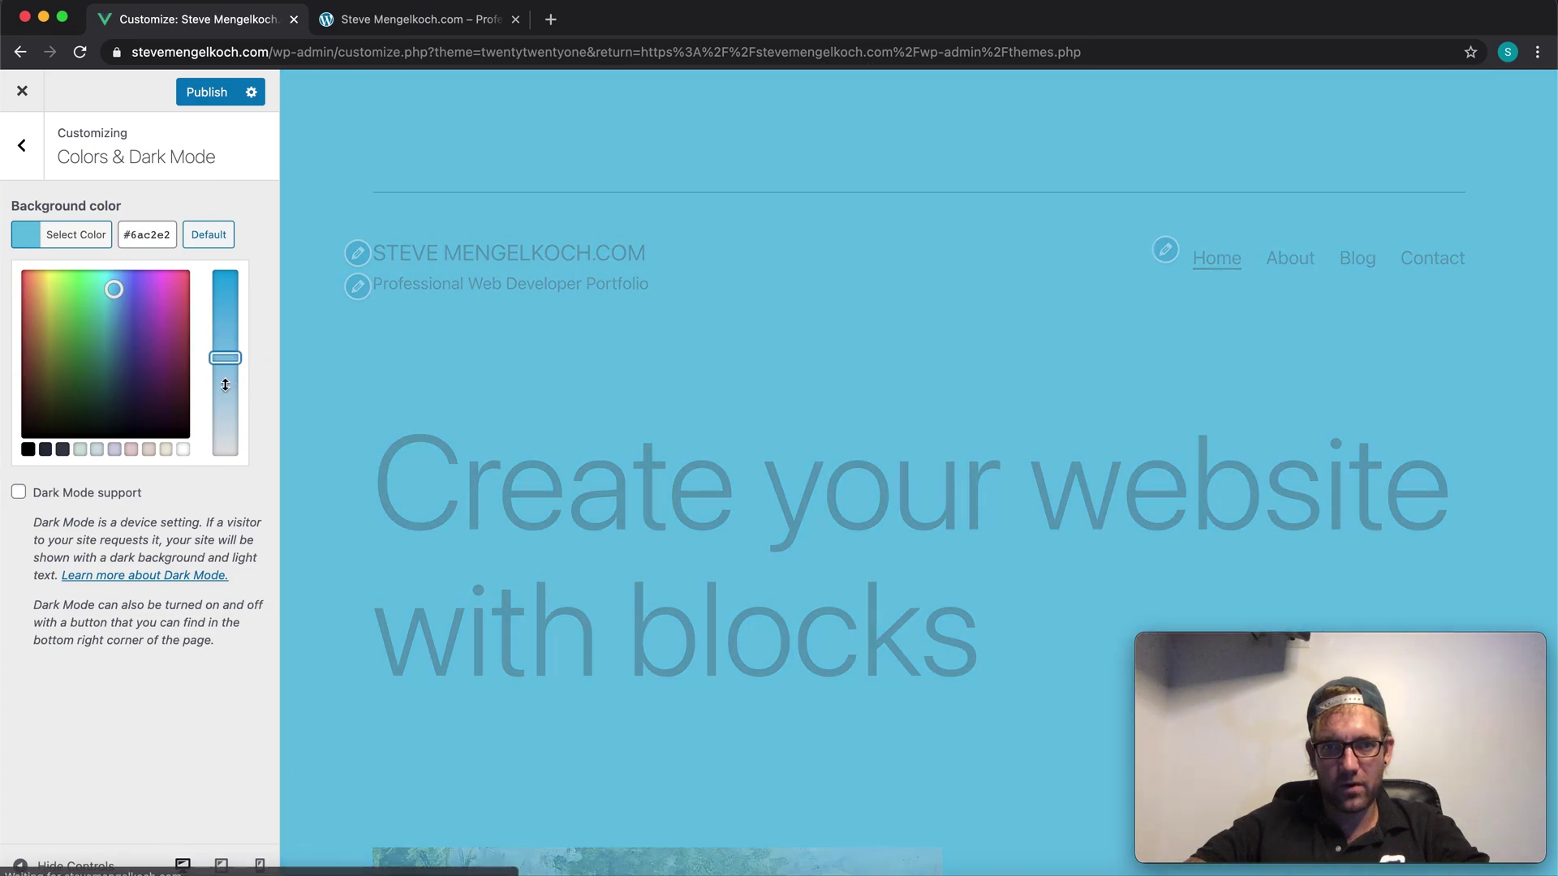
{"action": "left_click_drag", "start_coordinate": [225, 347], "coordinate": [224, 405]}
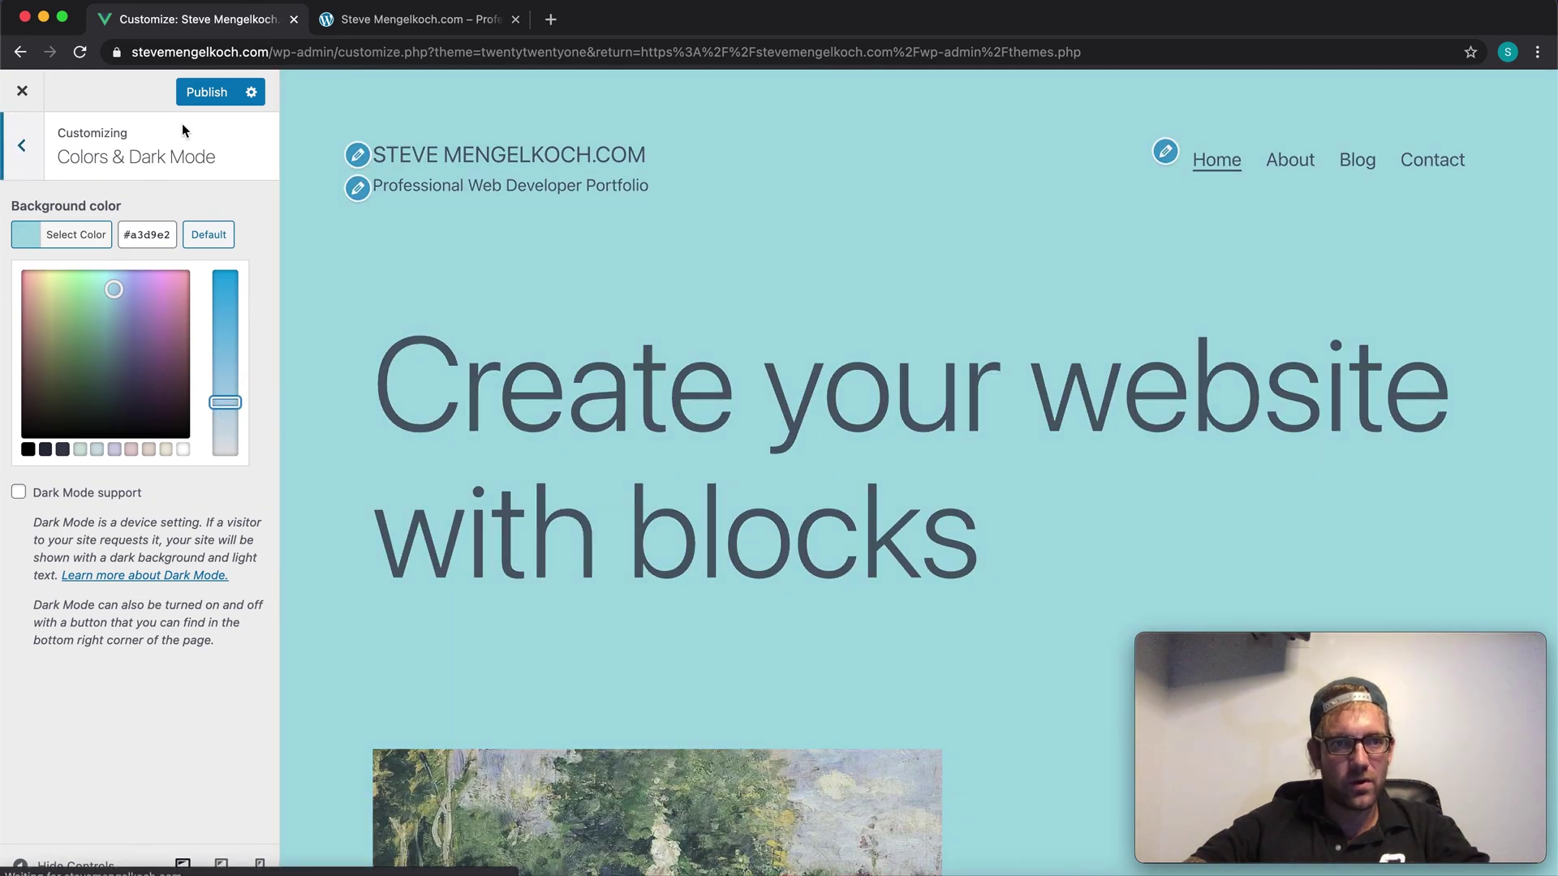
Step: Enable Dark Mode support, publish it, and return to the main Customizer menu
{"action": "left_click", "coordinate": [201, 96]}
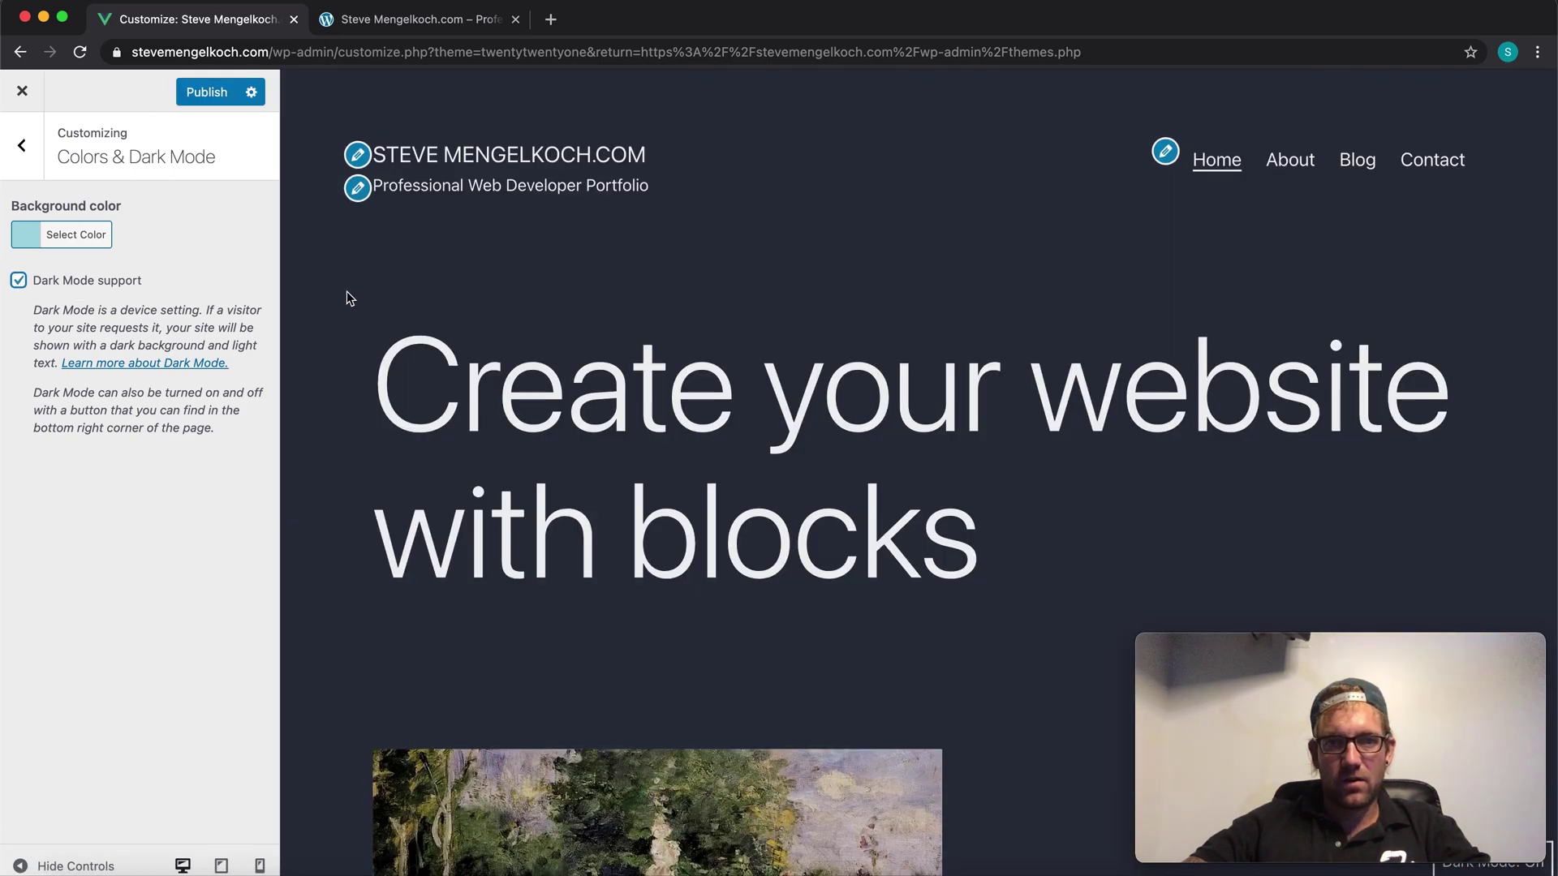
{"action": "scroll", "coordinate": [487, 345], "scroll_direction": "down", "scroll_amount": 5}
{"action": "scroll", "coordinate": [484, 340], "scroll_direction": "up", "scroll_amount": 6}
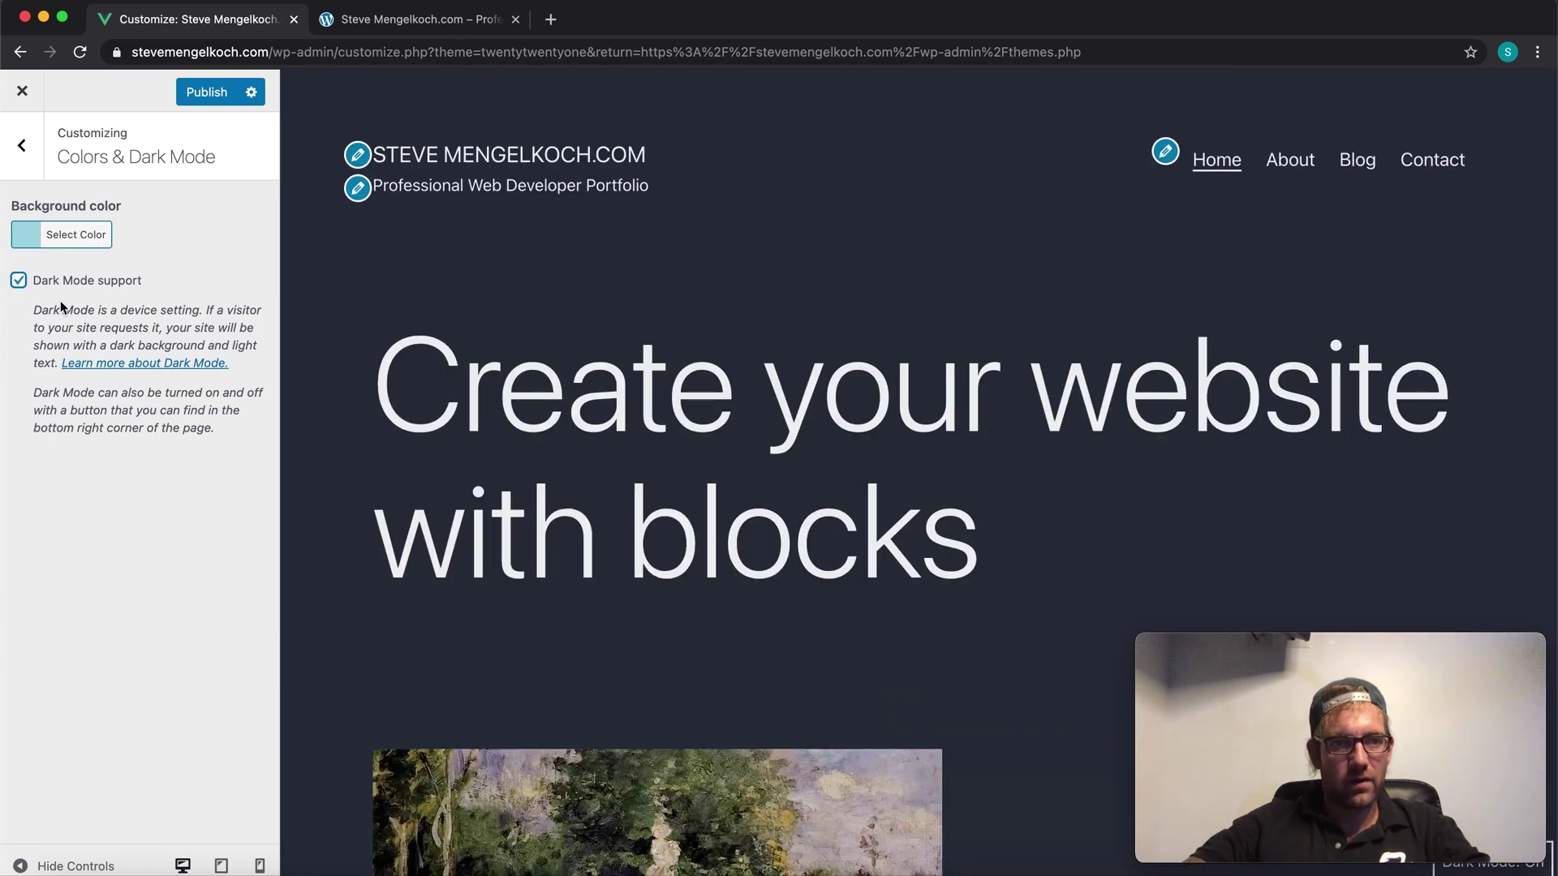
{"action": "left_click_drag", "start_coordinate": [98, 314], "coordinate": [158, 331]}
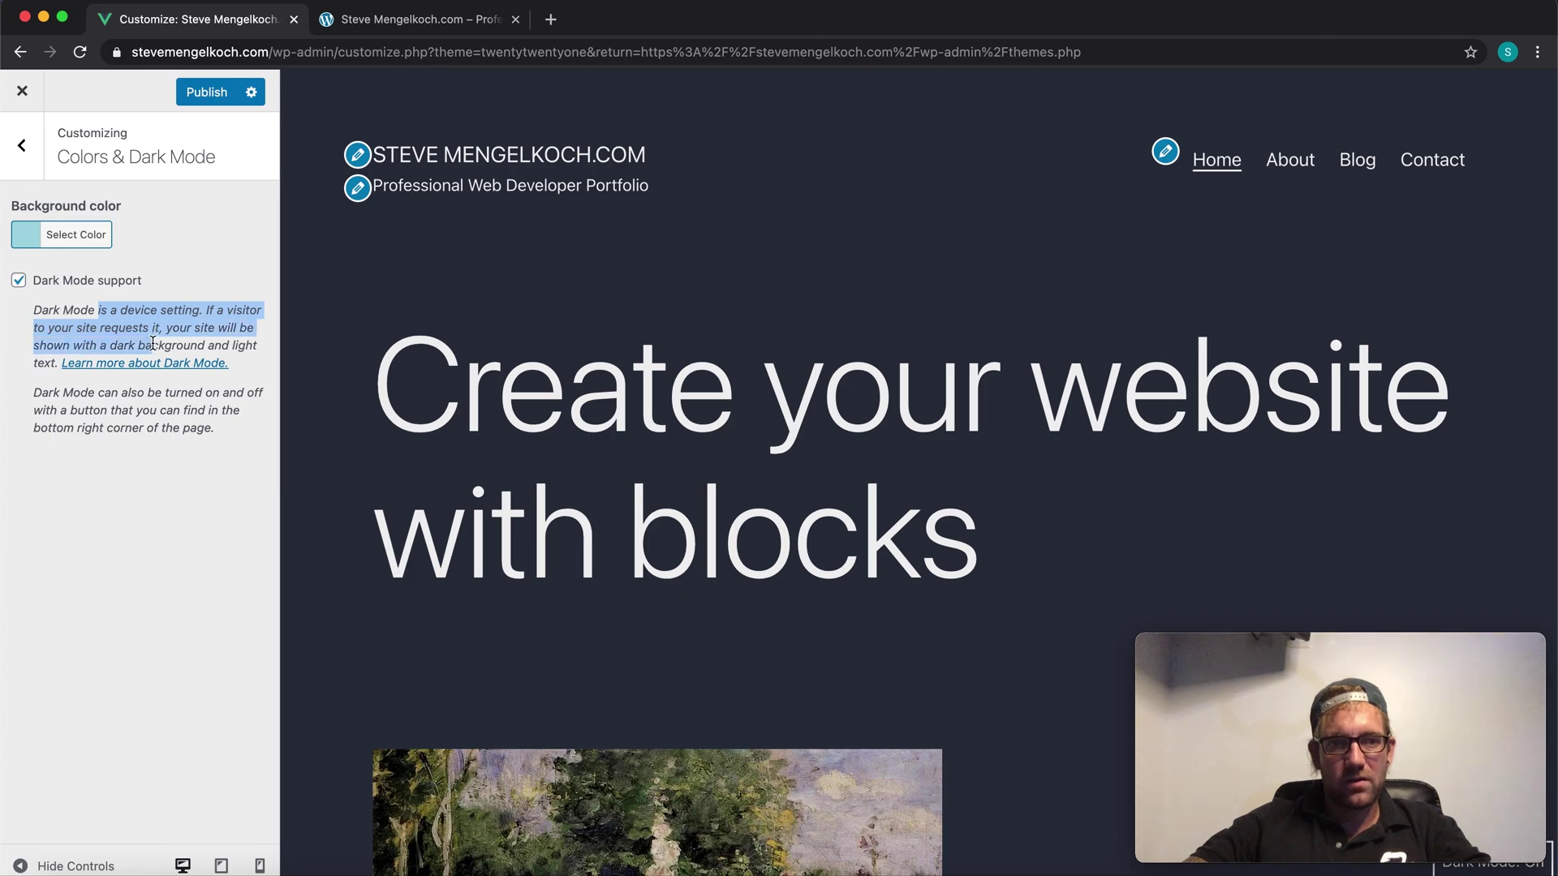
{"action": "left_click_drag", "start_coordinate": [262, 349], "coordinate": [259, 384]}
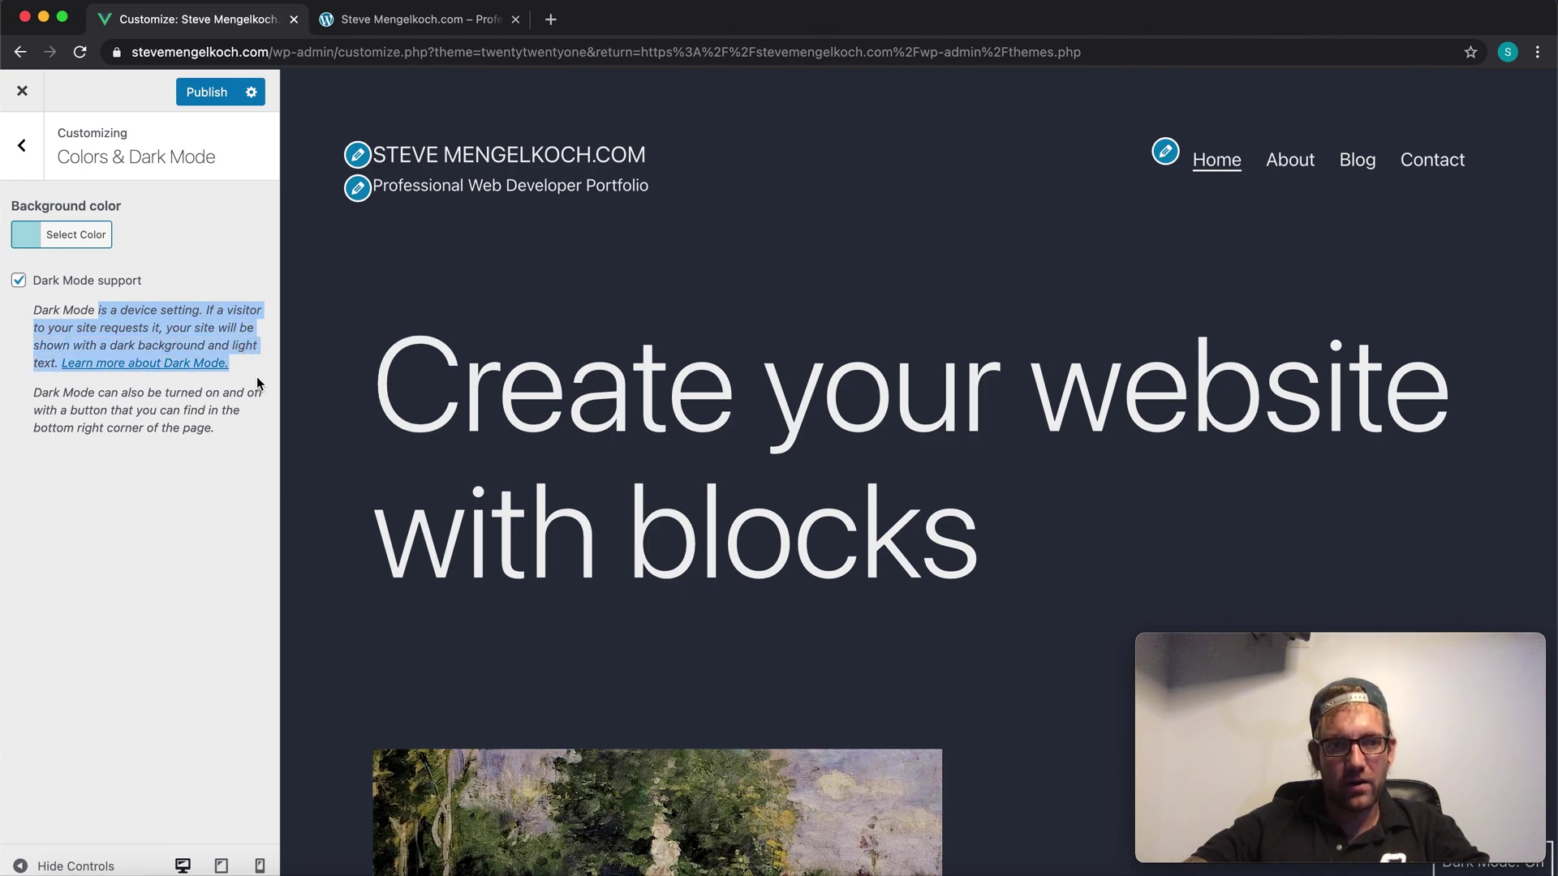
{"action": "left_click", "coordinate": [161, 397]}
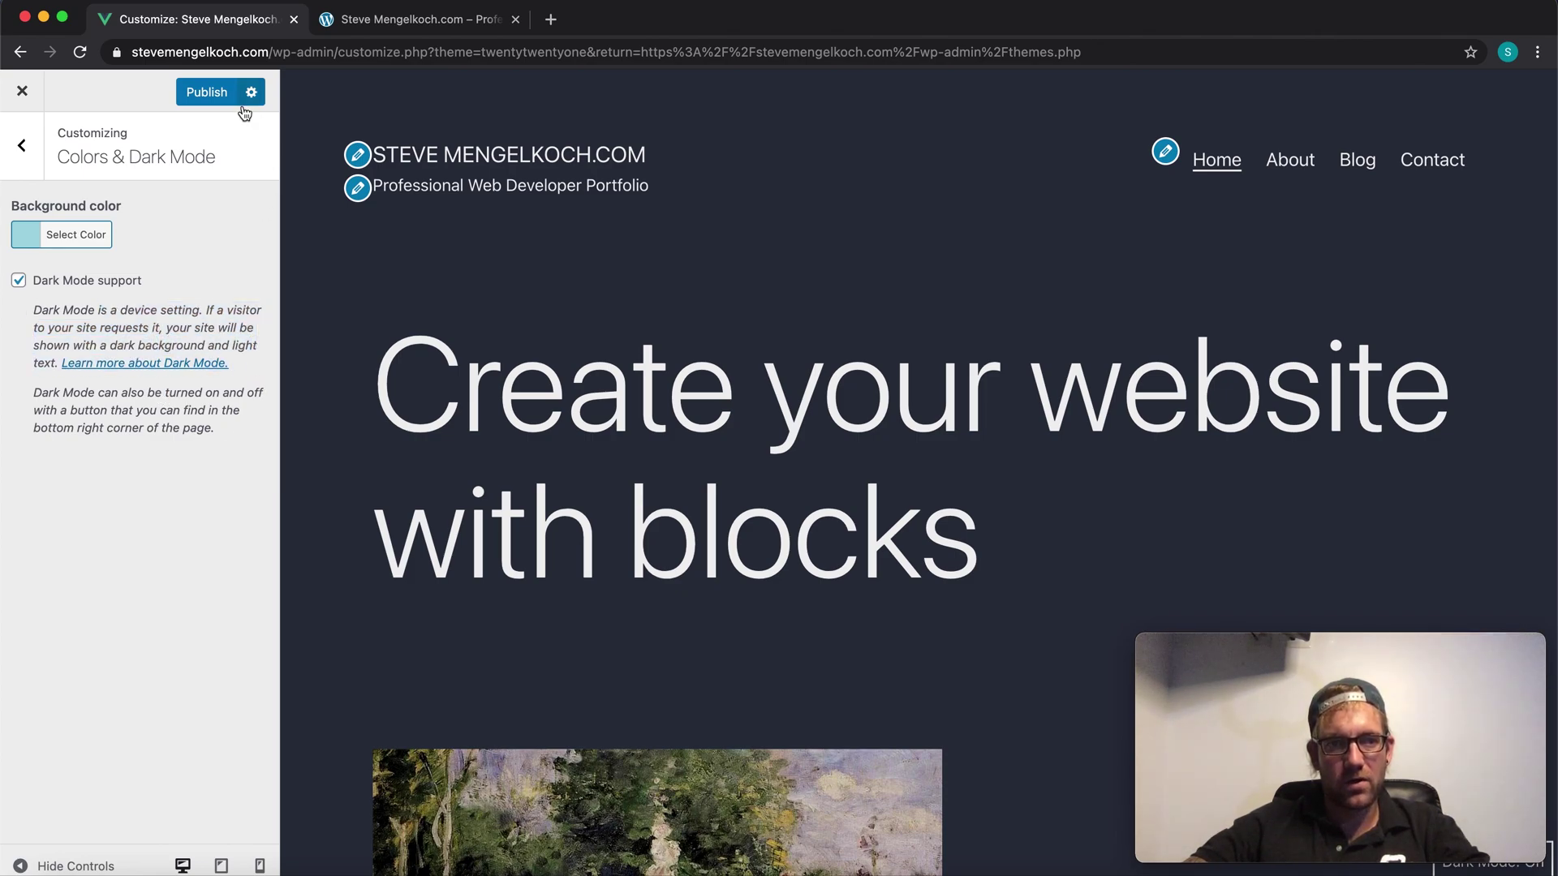
{"action": "scroll", "coordinate": [583, 260], "scroll_direction": "down", "scroll_amount": 20}
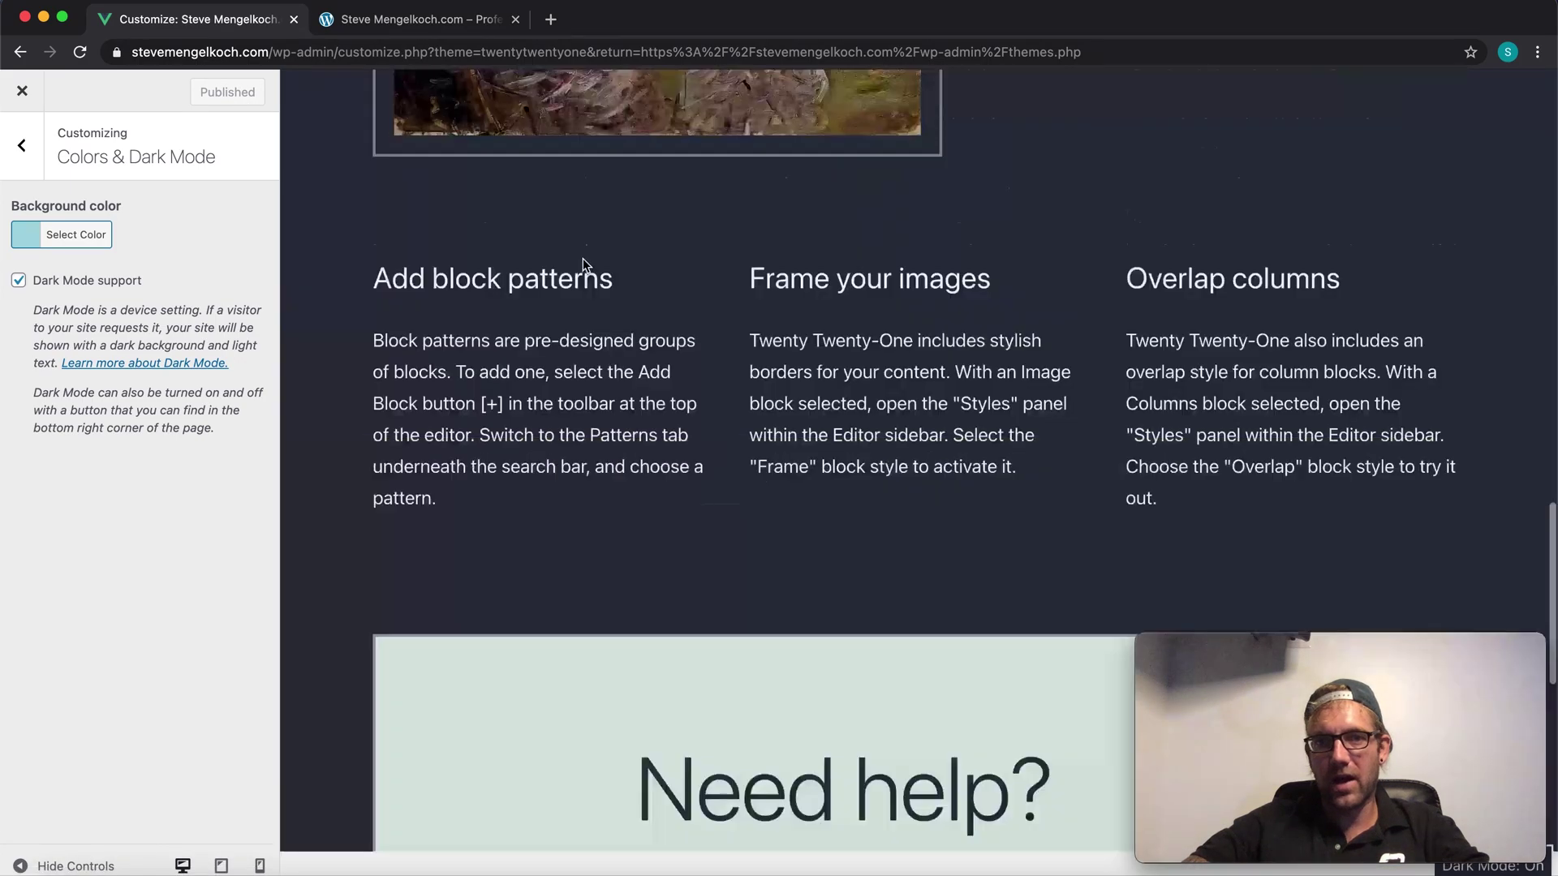
{"action": "scroll", "coordinate": [583, 268], "scroll_direction": "up", "scroll_amount": 20}
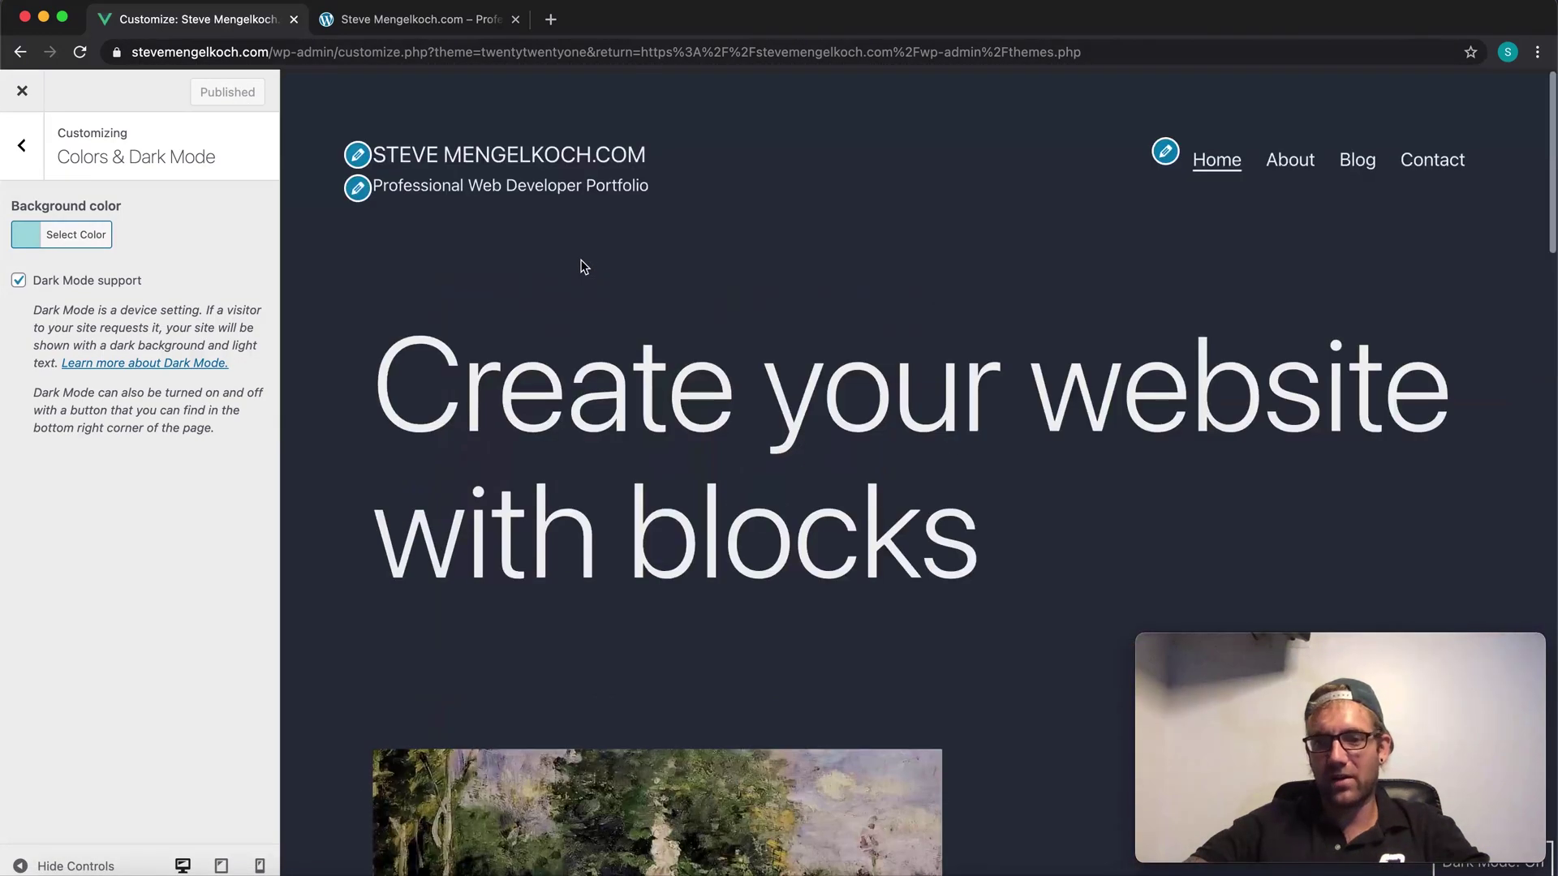
{"action": "left_click", "coordinate": [35, 166]}
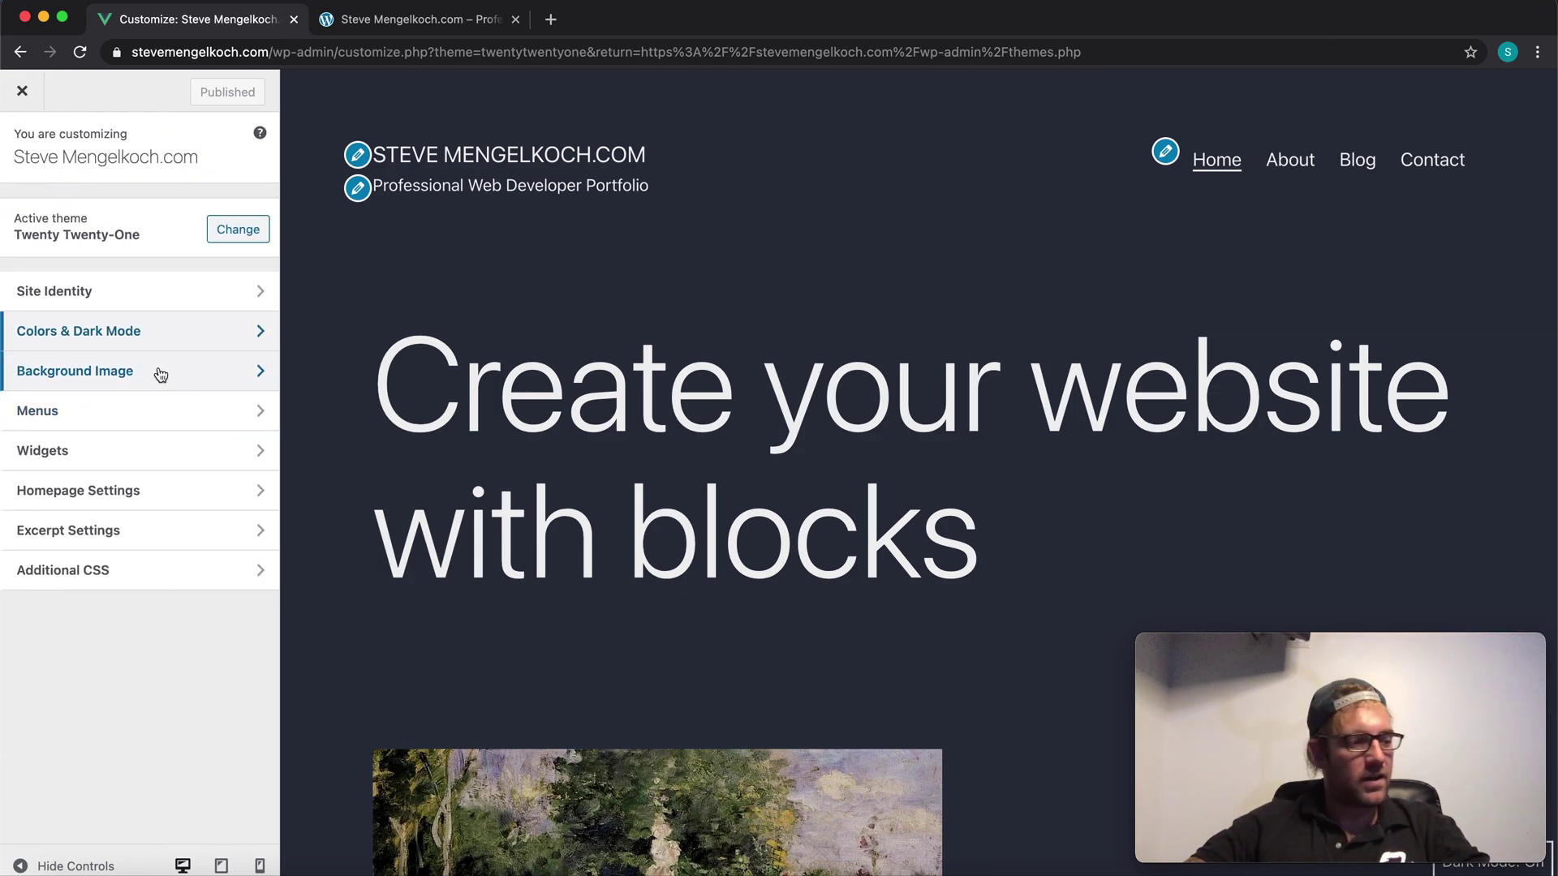
Step: Upload shopify-website.jpg from FinalWebDesign.com/images for the background image
{"action": "left_click", "coordinate": [164, 377]}
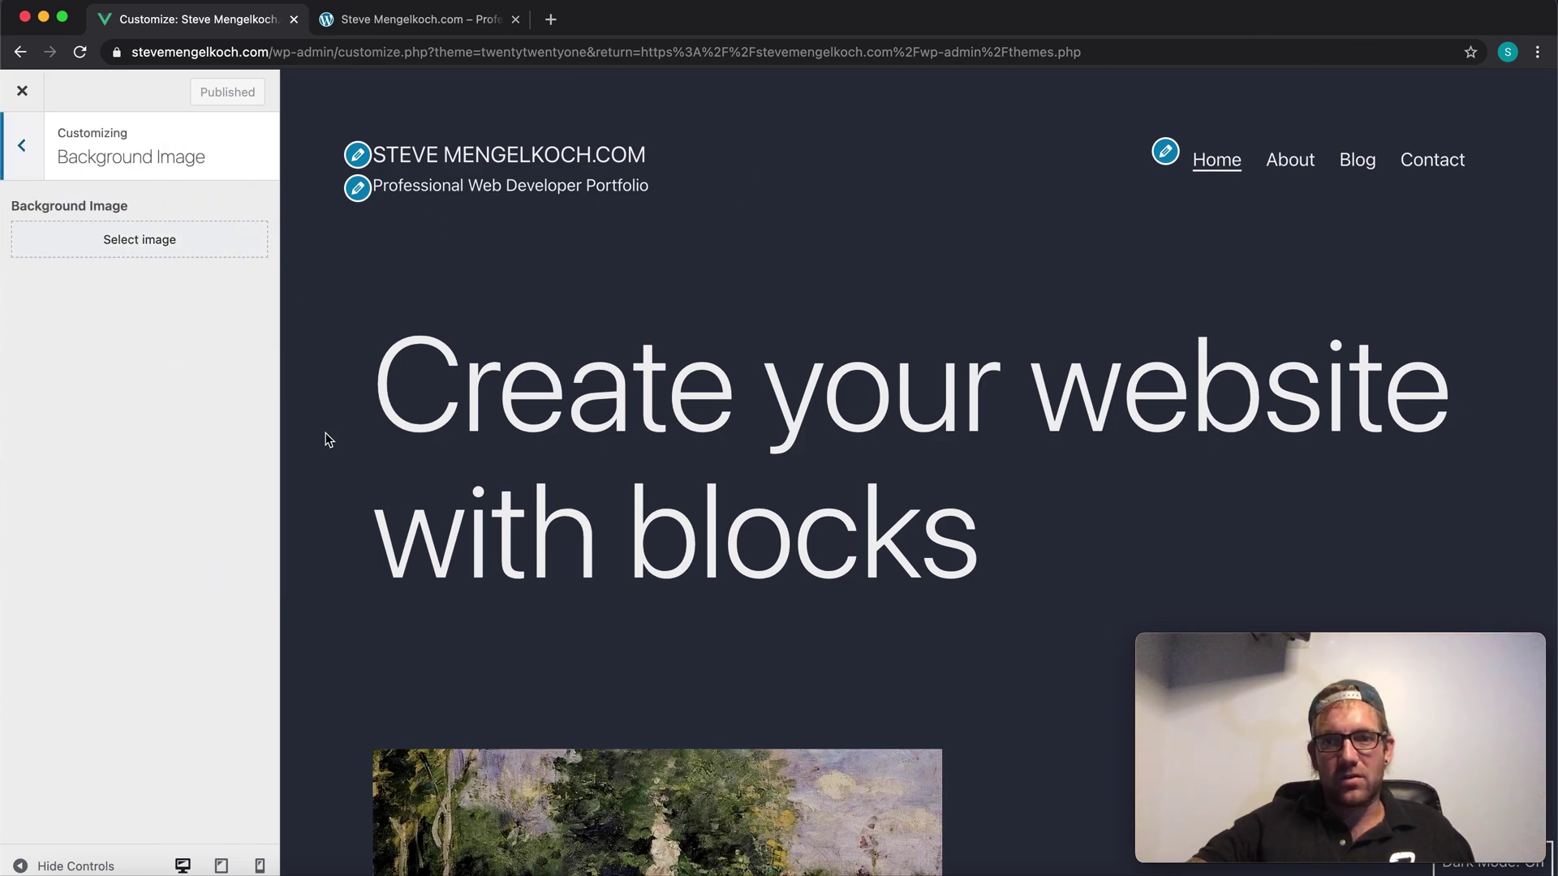
{"action": "left_click", "coordinate": [140, 240]}
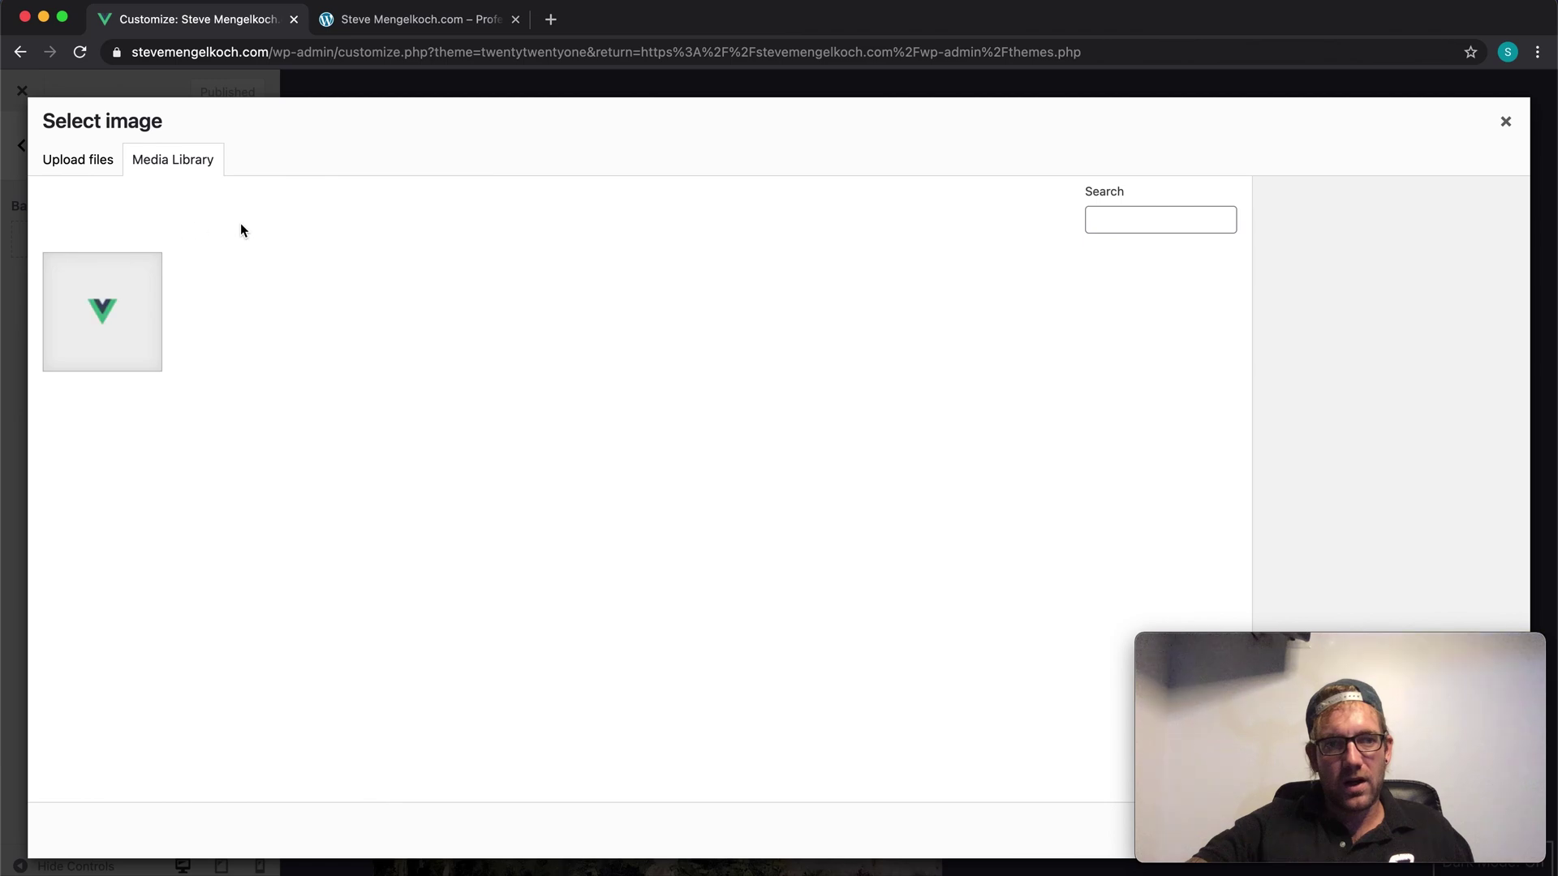
{"action": "left_click", "coordinate": [84, 167]}
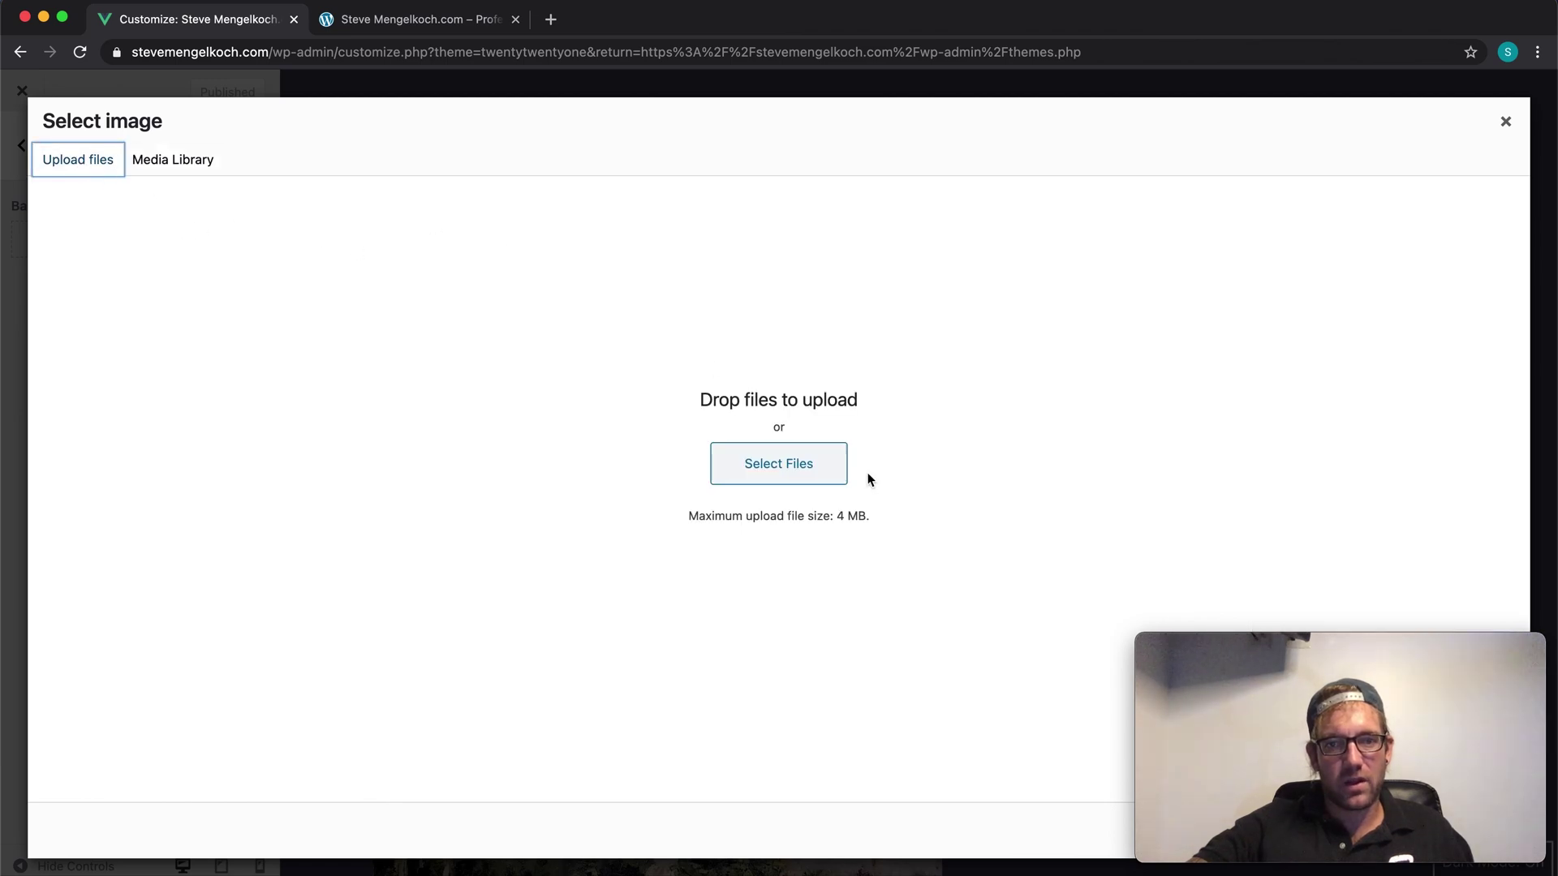
{"action": "left_click", "coordinate": [792, 462]}
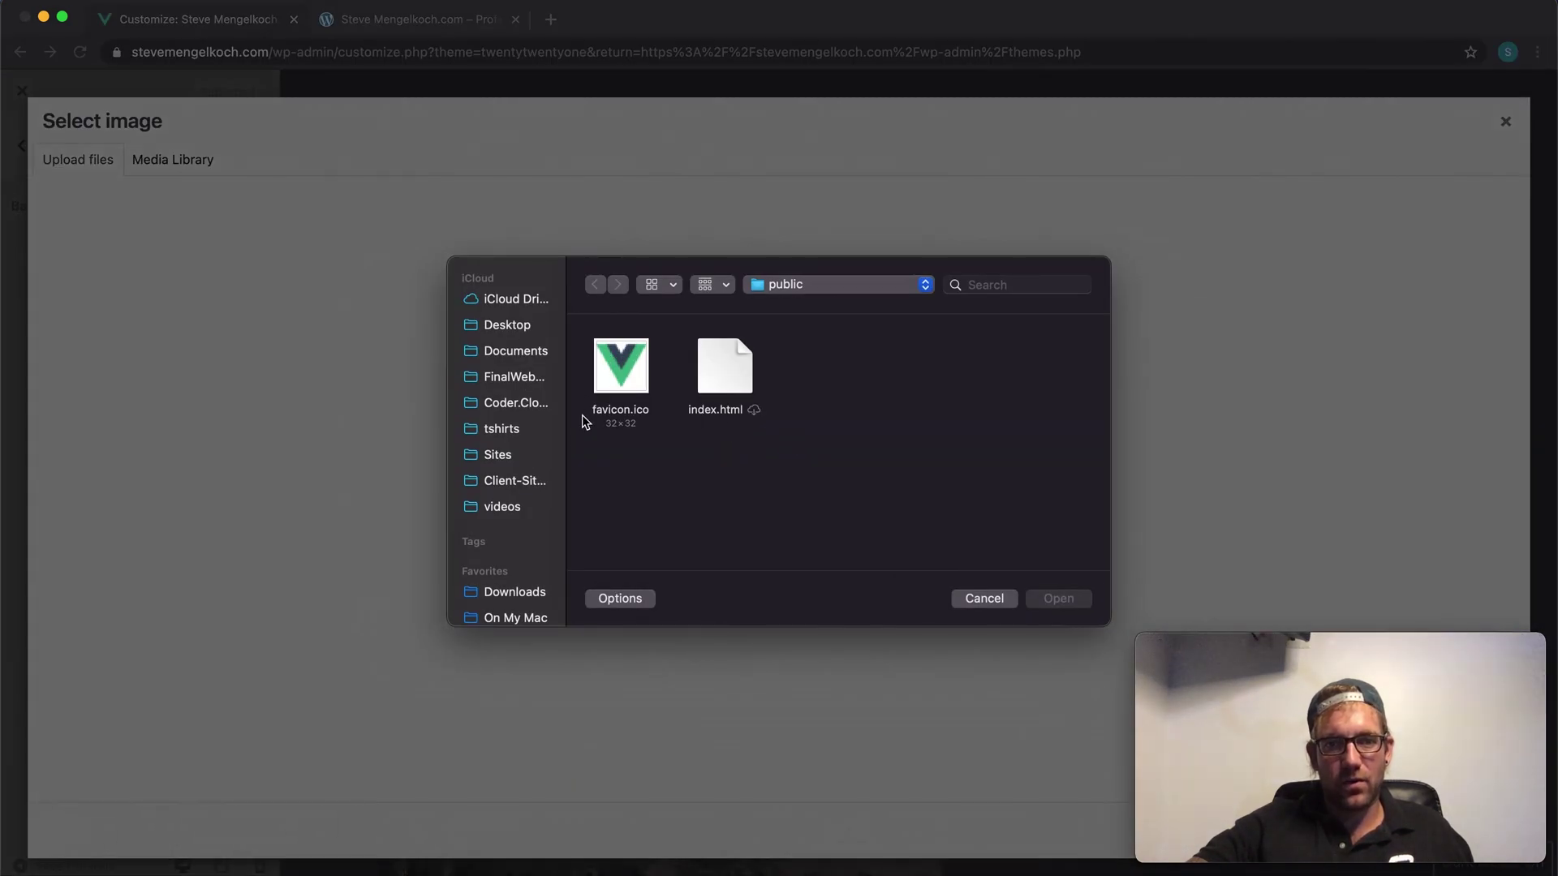
{"action": "left_click", "coordinate": [505, 457]}
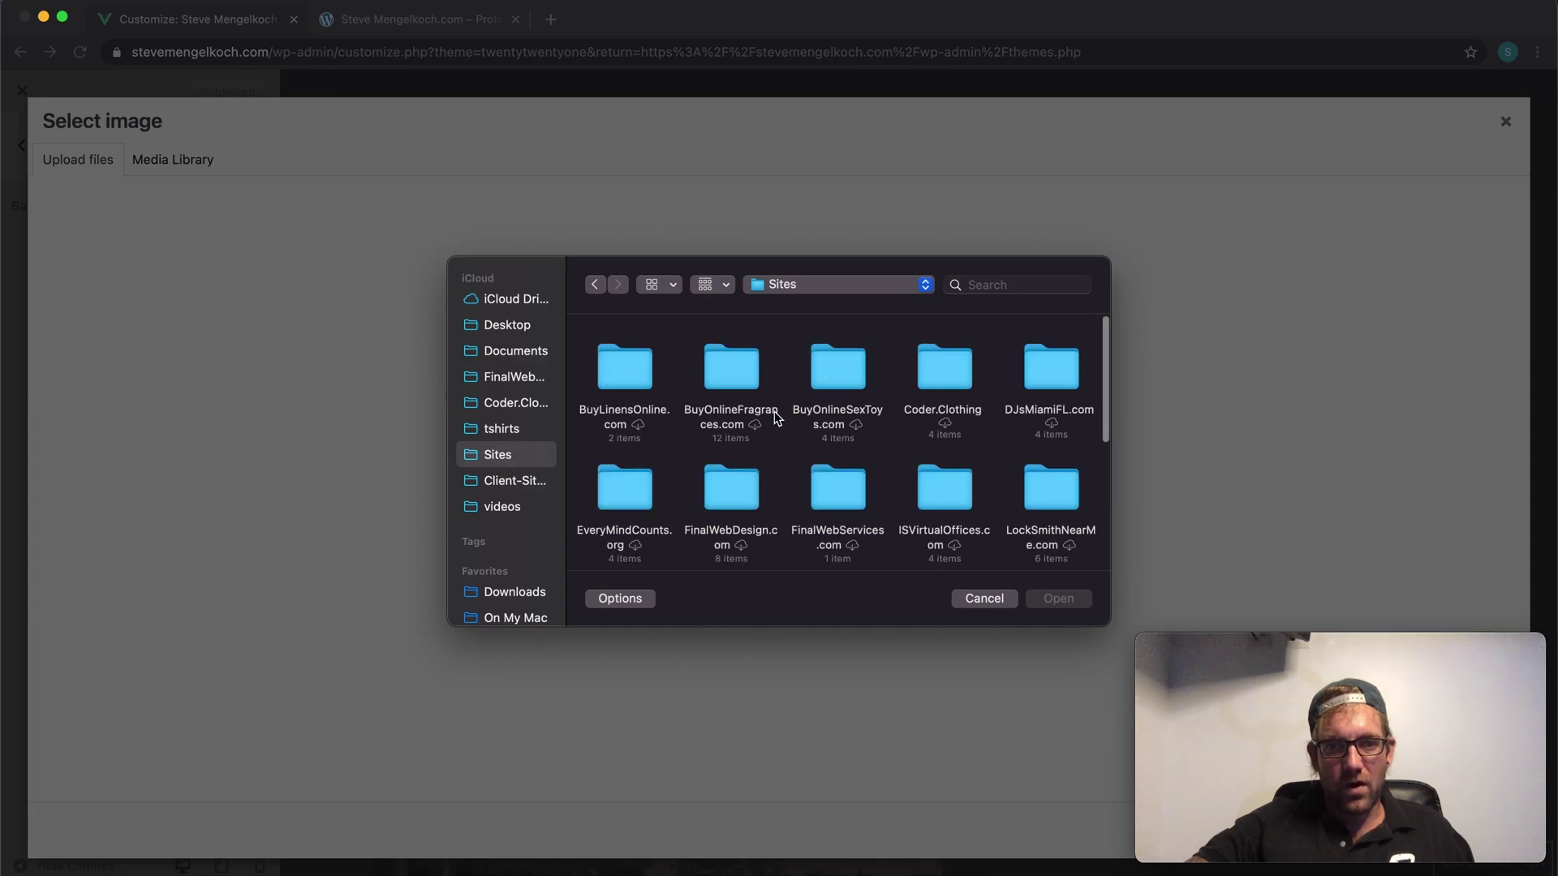
{"action": "scroll", "coordinate": [774, 411], "scroll_direction": "down", "scroll_amount": 2}
{"action": "double_click", "coordinate": [744, 353]}
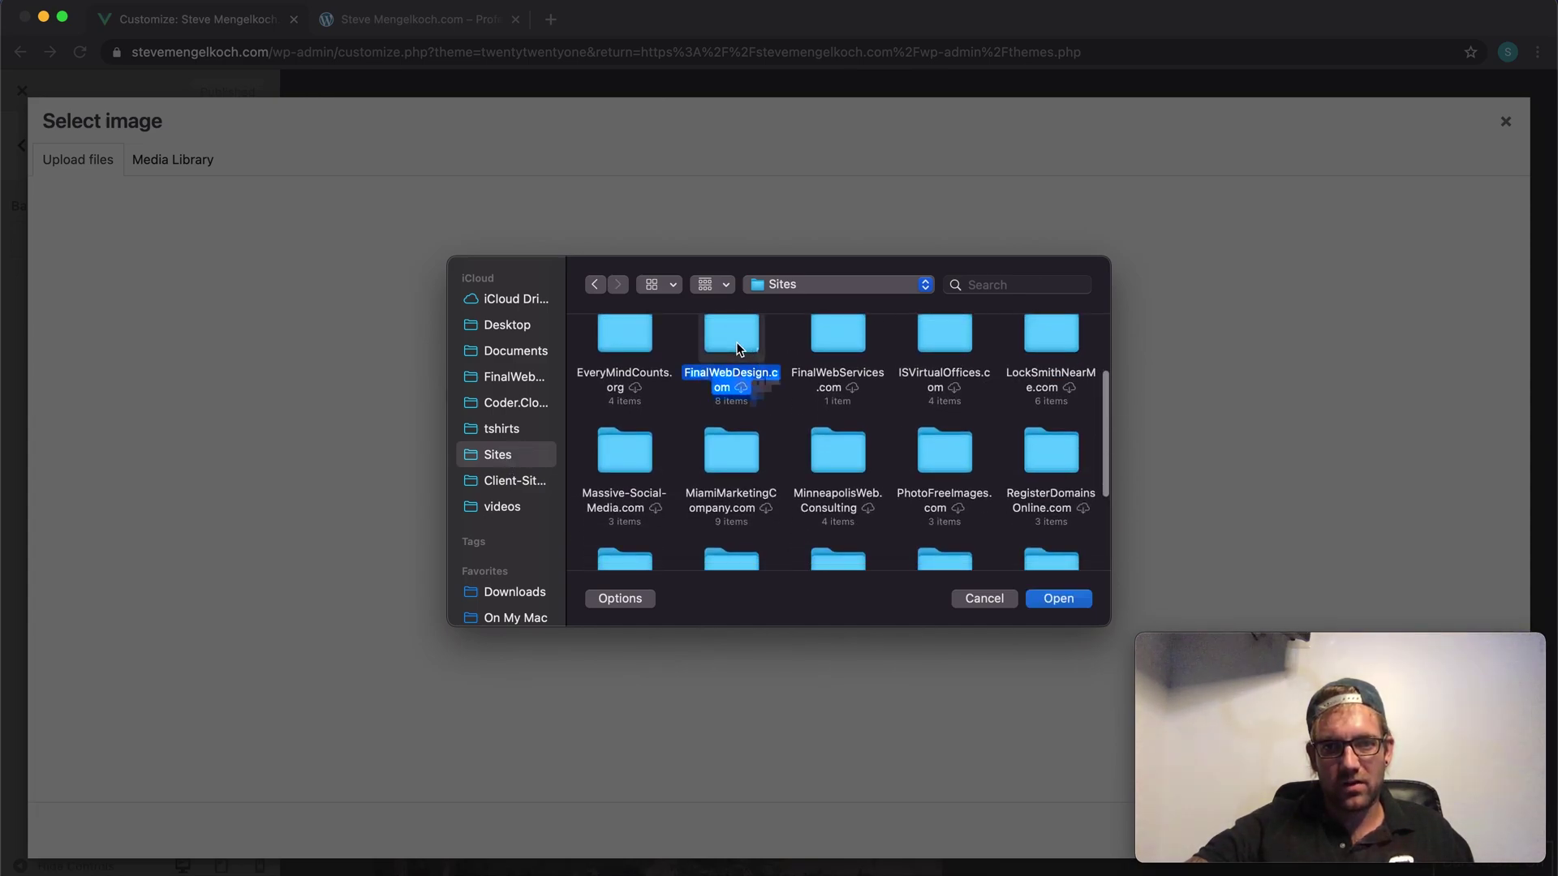
{"action": "double_click", "coordinate": [936, 384]}
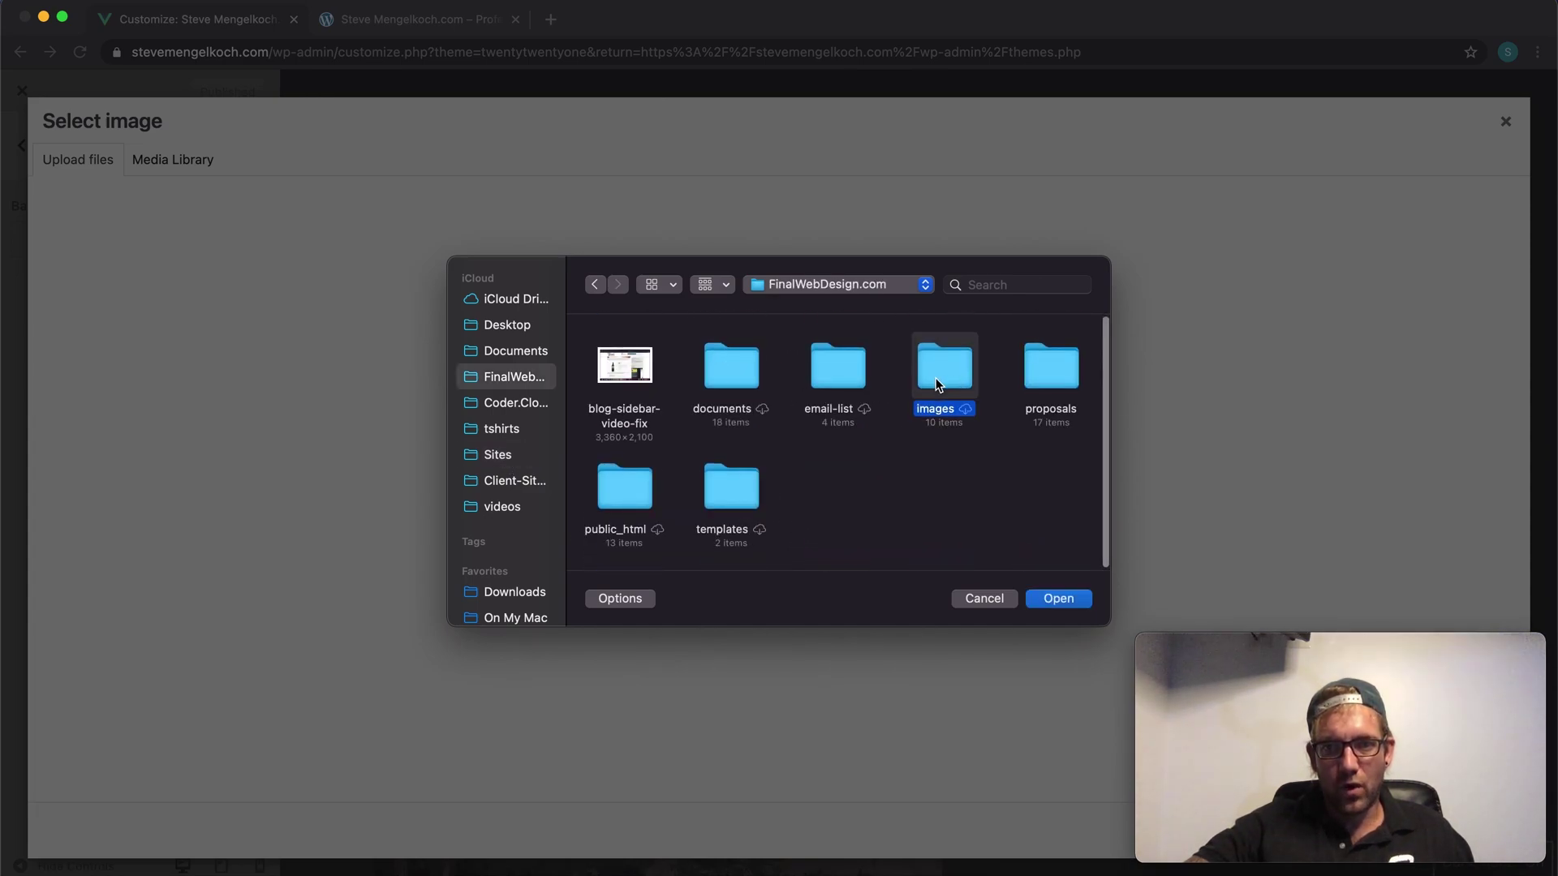
{"action": "left_click", "coordinate": [962, 493]}
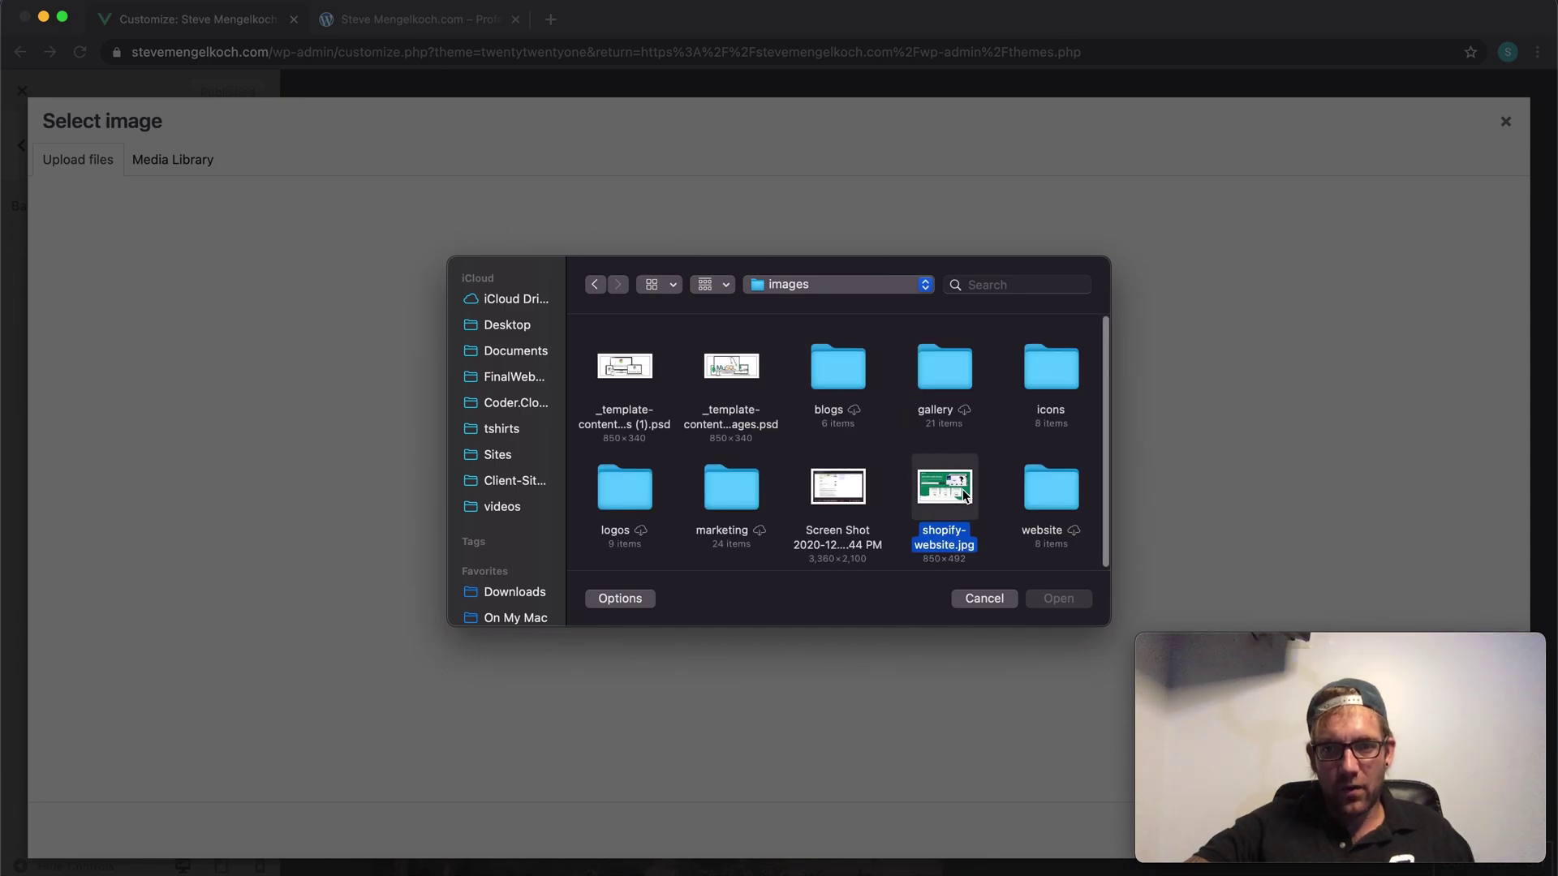
{"action": "left_click", "coordinate": [1059, 599]}
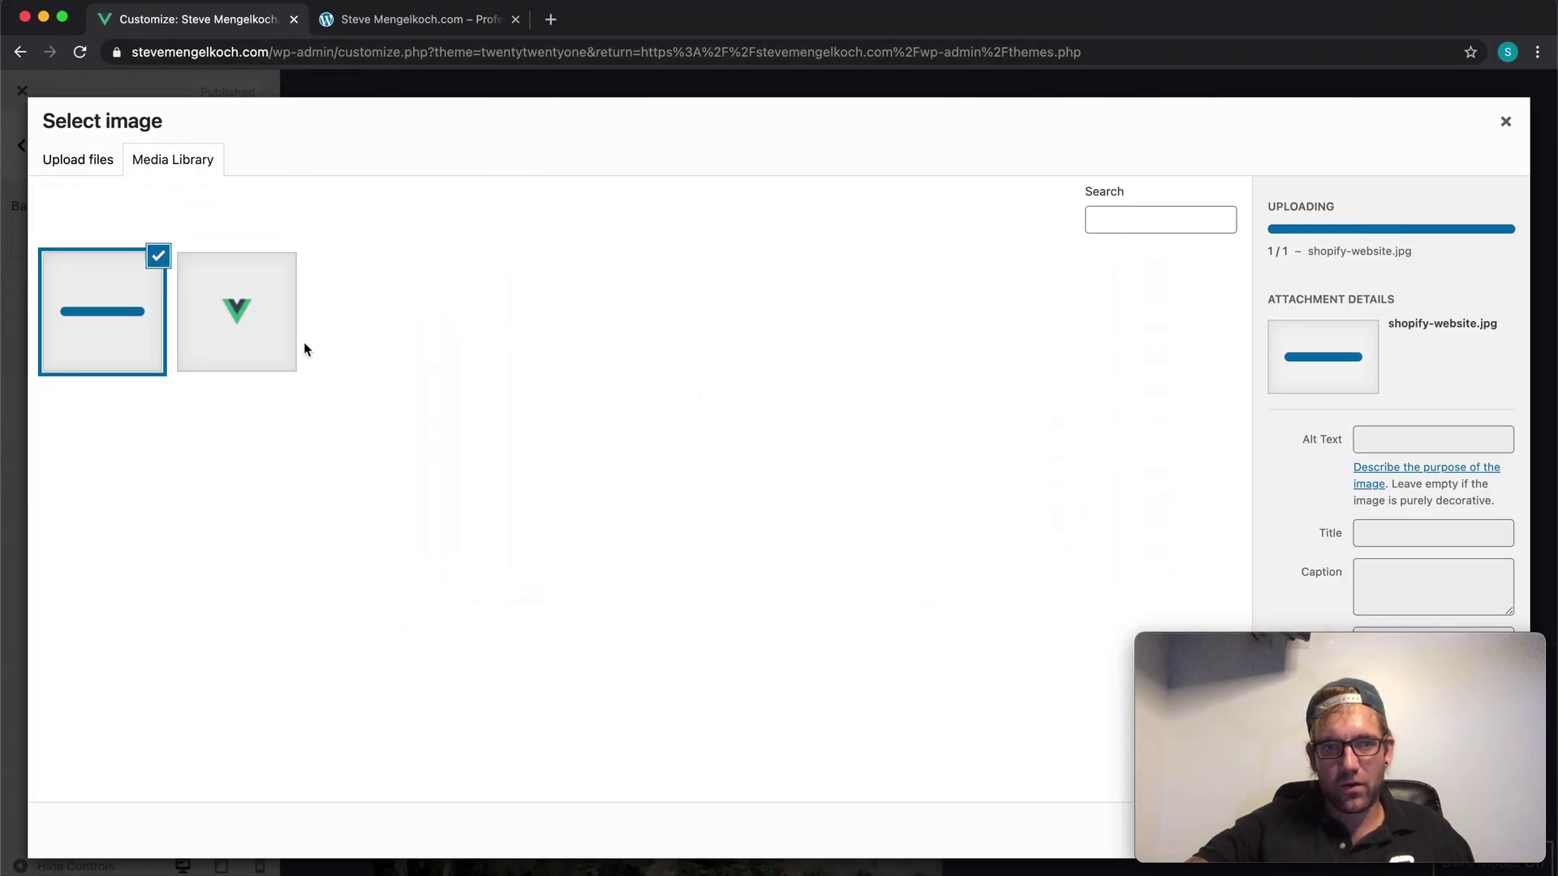
Step: Preview shopify-website.jpg as the tiled background, then remove it and publish
{"action": "left_click_drag", "start_coordinate": [1297, 641], "coordinate": [1189, 360]}
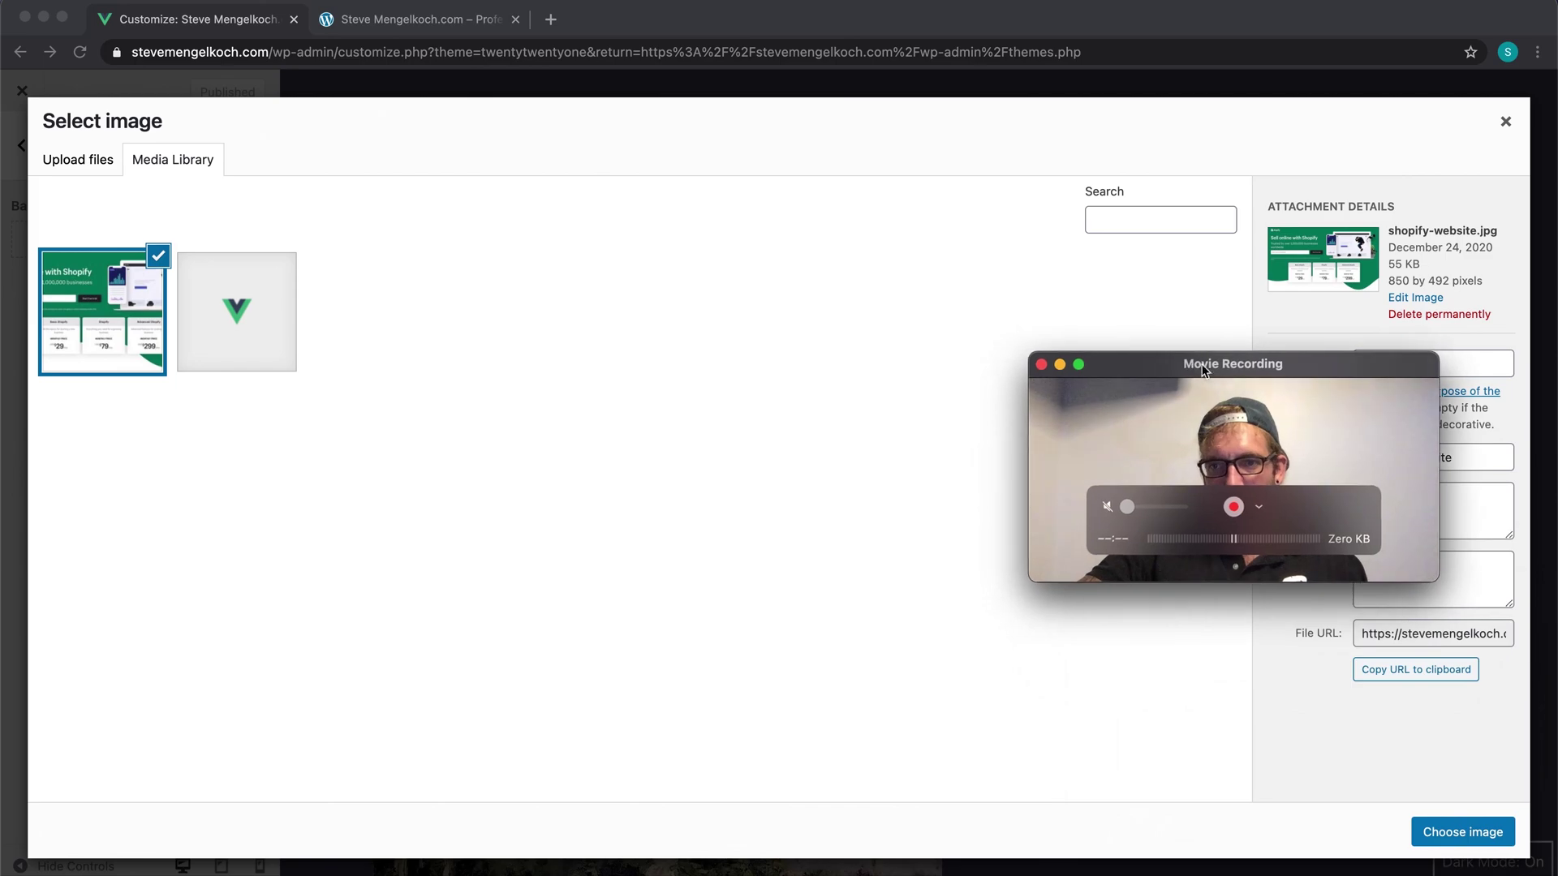
{"action": "left_click", "coordinate": [1463, 836]}
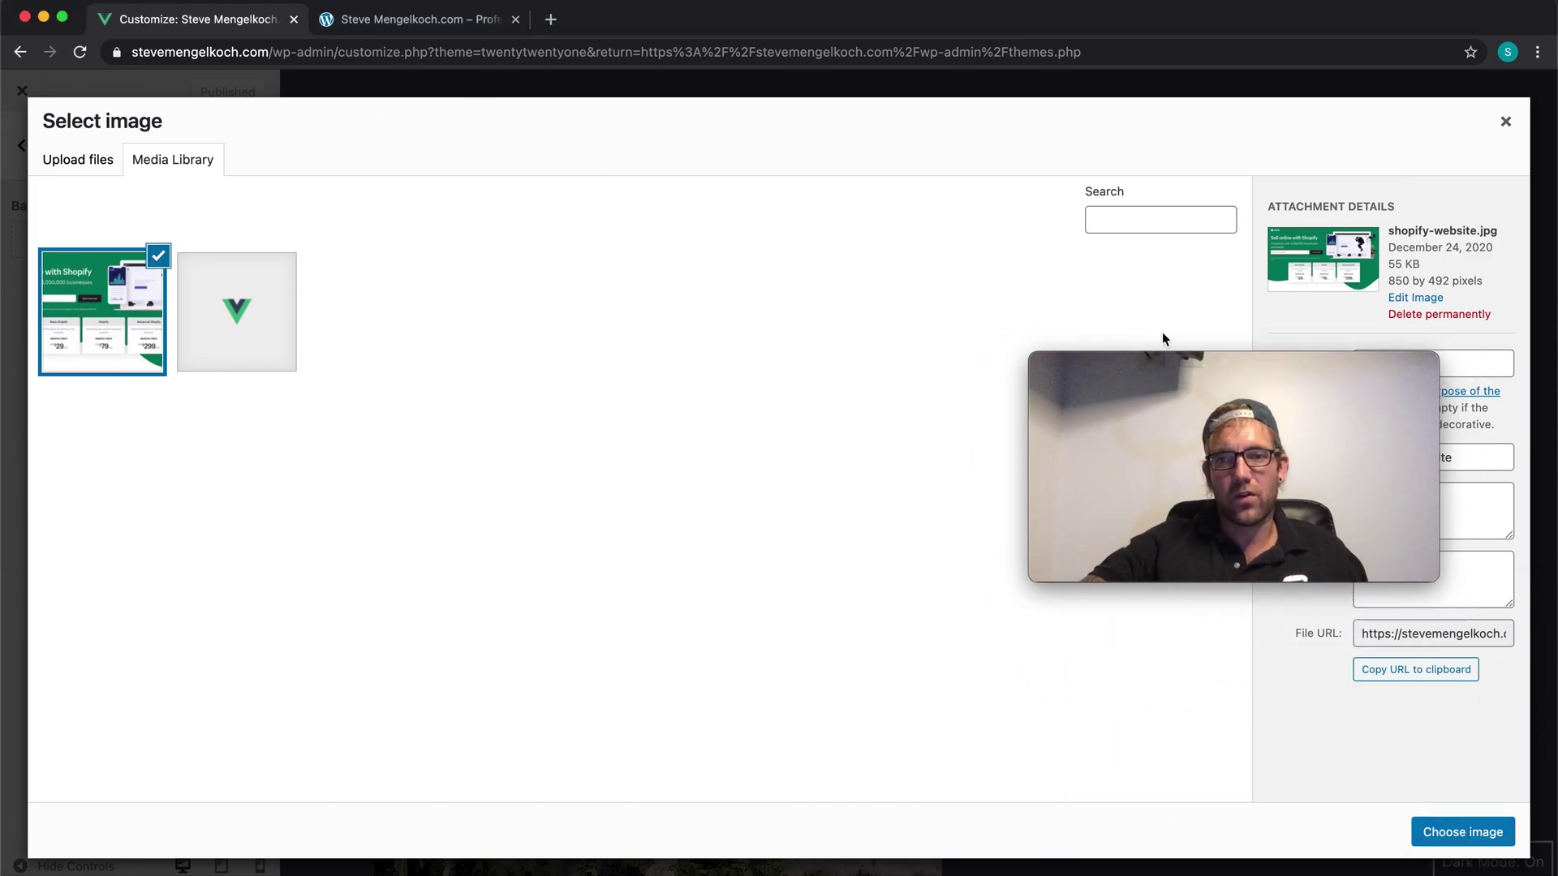
{"action": "mouse_move", "coordinate": [1149, 364]}
{"action": "left_click_drag", "start_coordinate": [1150, 365], "coordinate": [1177, 516]}
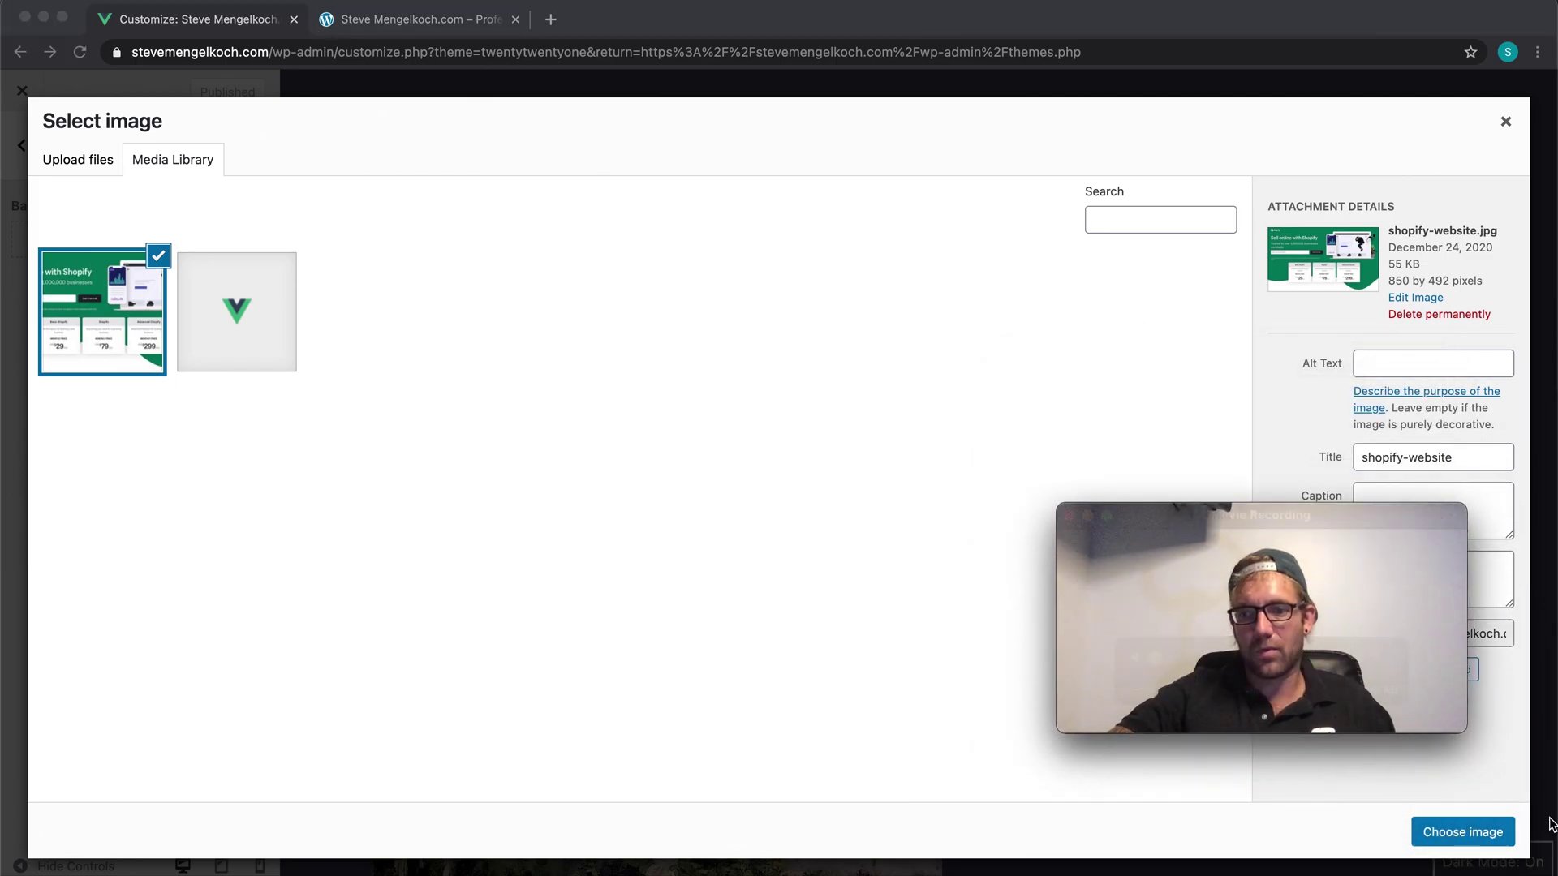
{"action": "left_click", "coordinate": [1469, 832]}
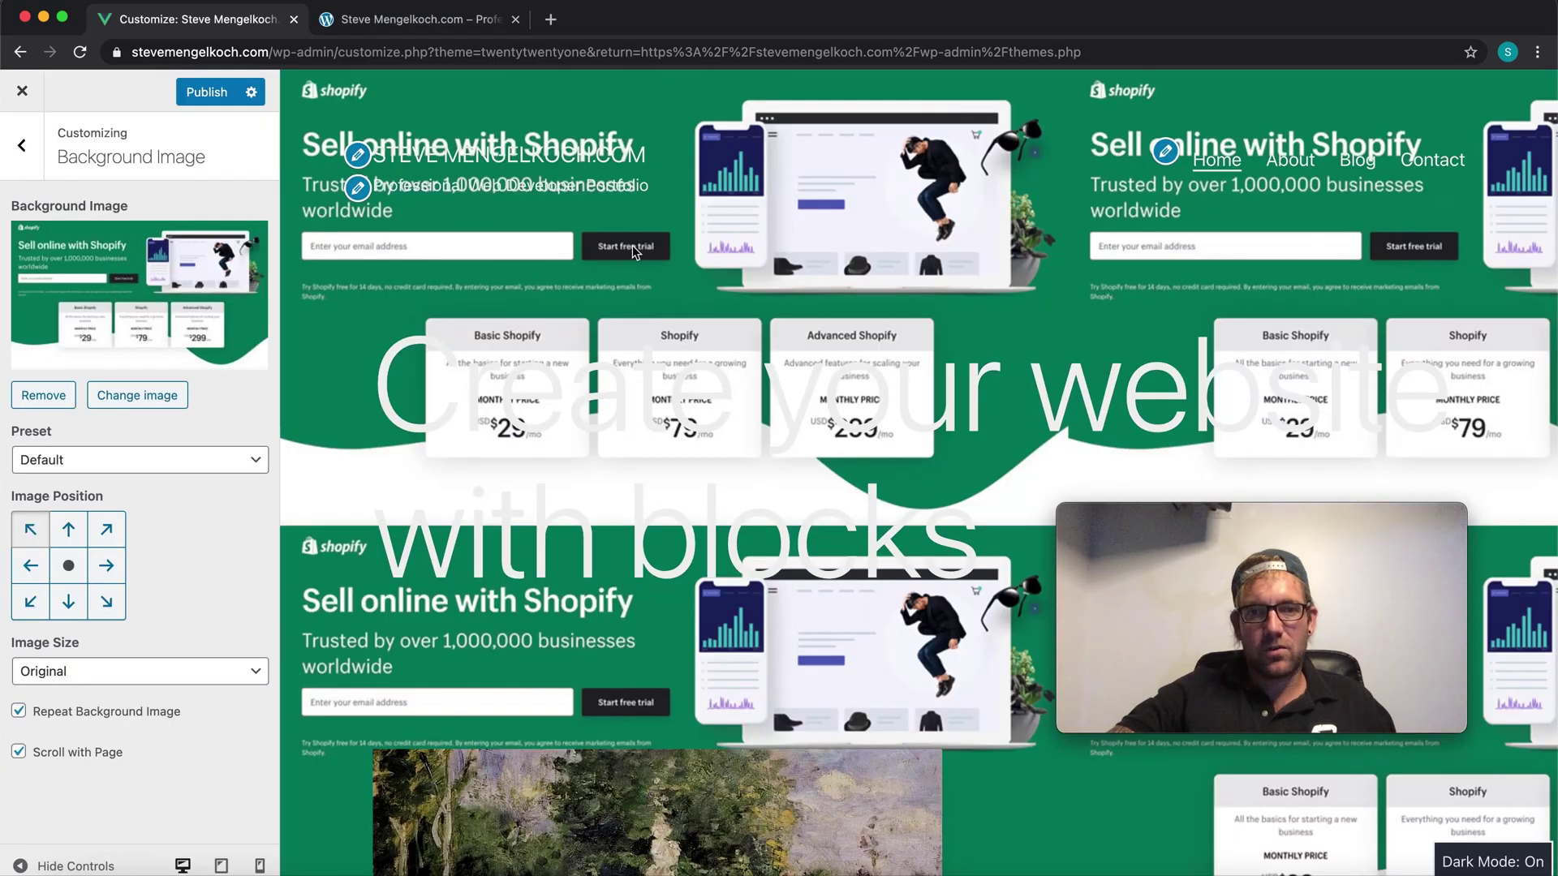
{"action": "scroll", "coordinate": [719, 675], "scroll_direction": "down", "scroll_amount": 15}
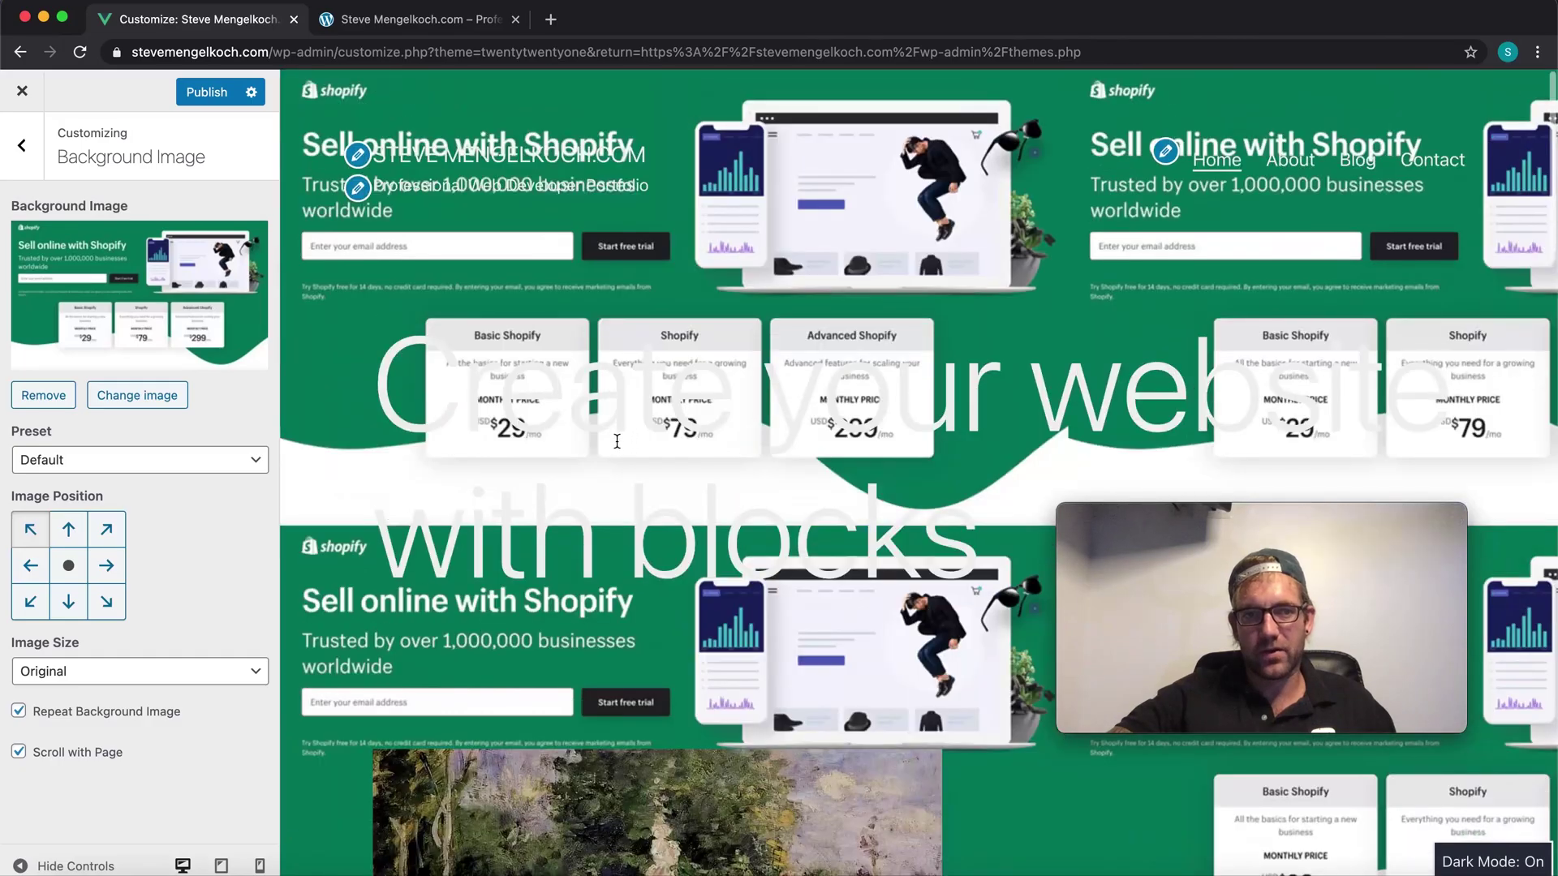
{"action": "scroll", "coordinate": [608, 463], "scroll_direction": "down", "scroll_amount": 10}
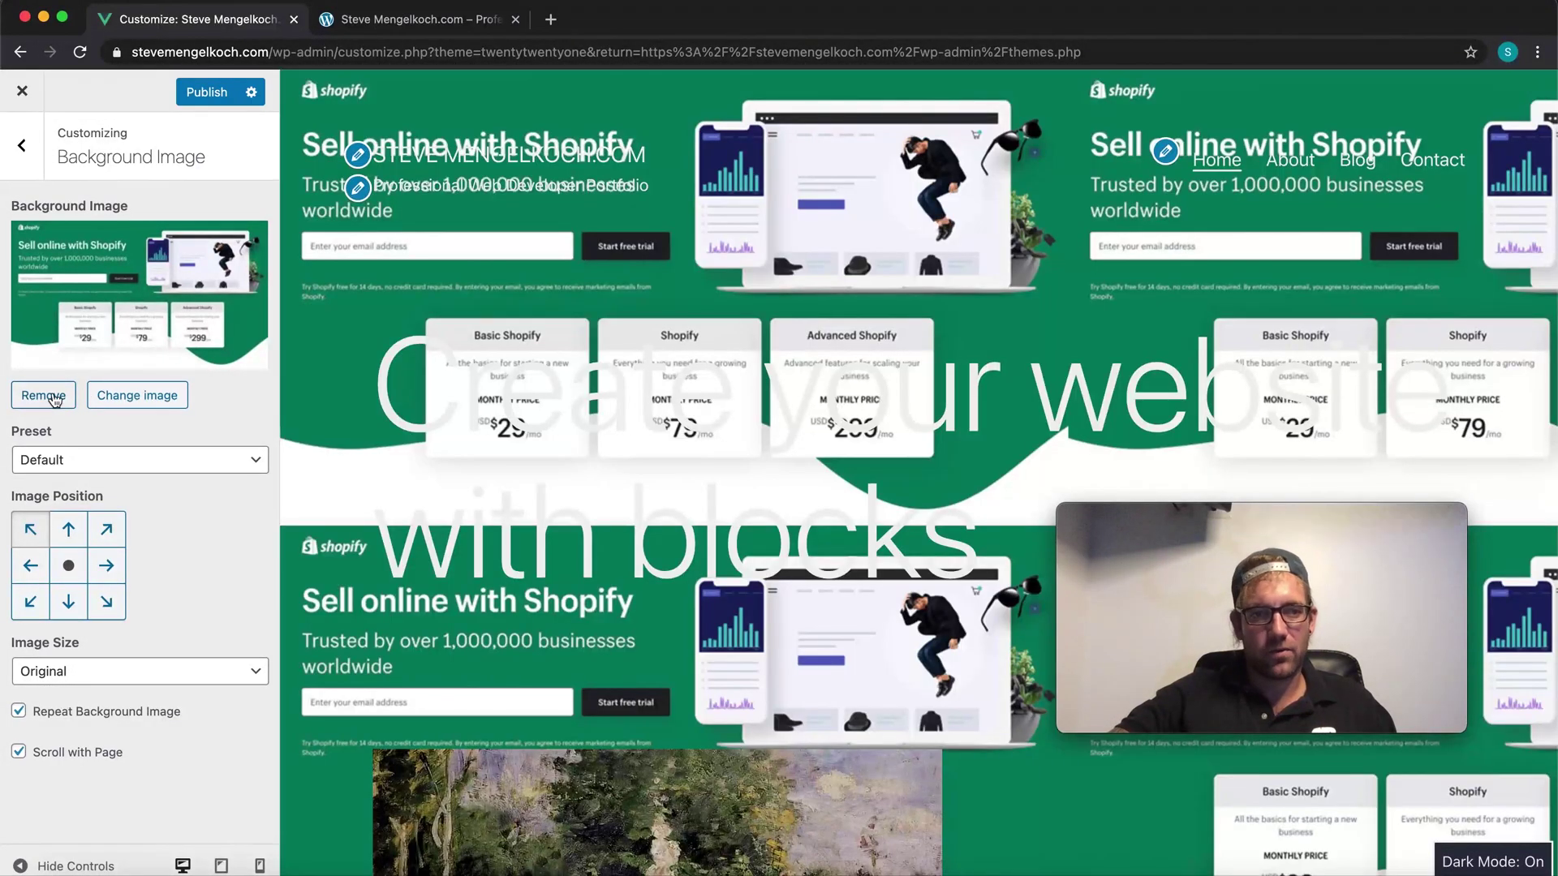
{"action": "left_click", "coordinate": [44, 395]}
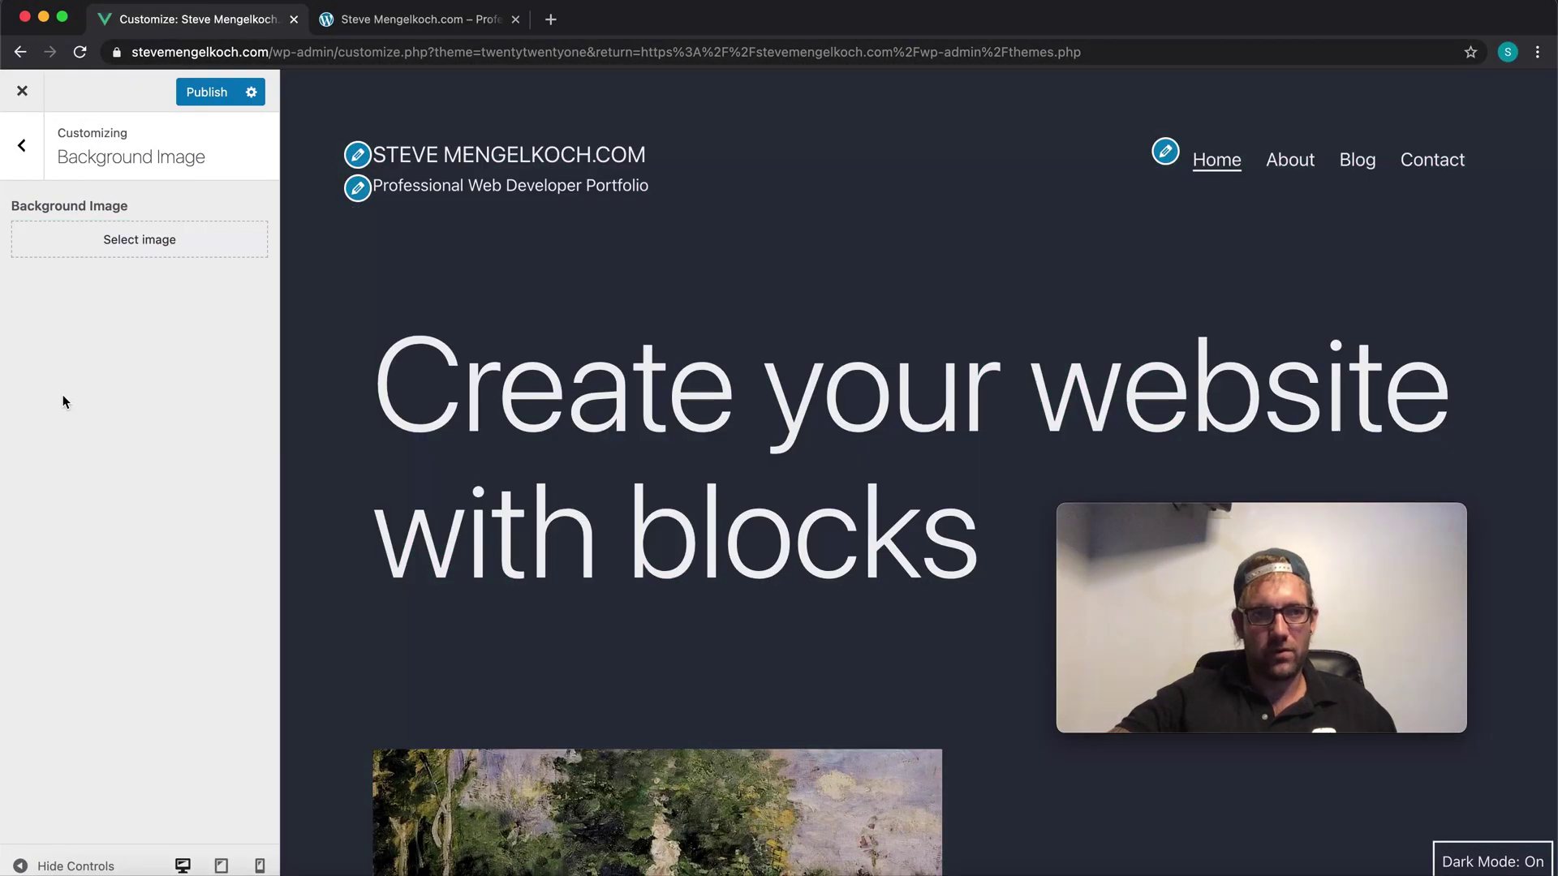
{"action": "left_click", "coordinate": [207, 92]}
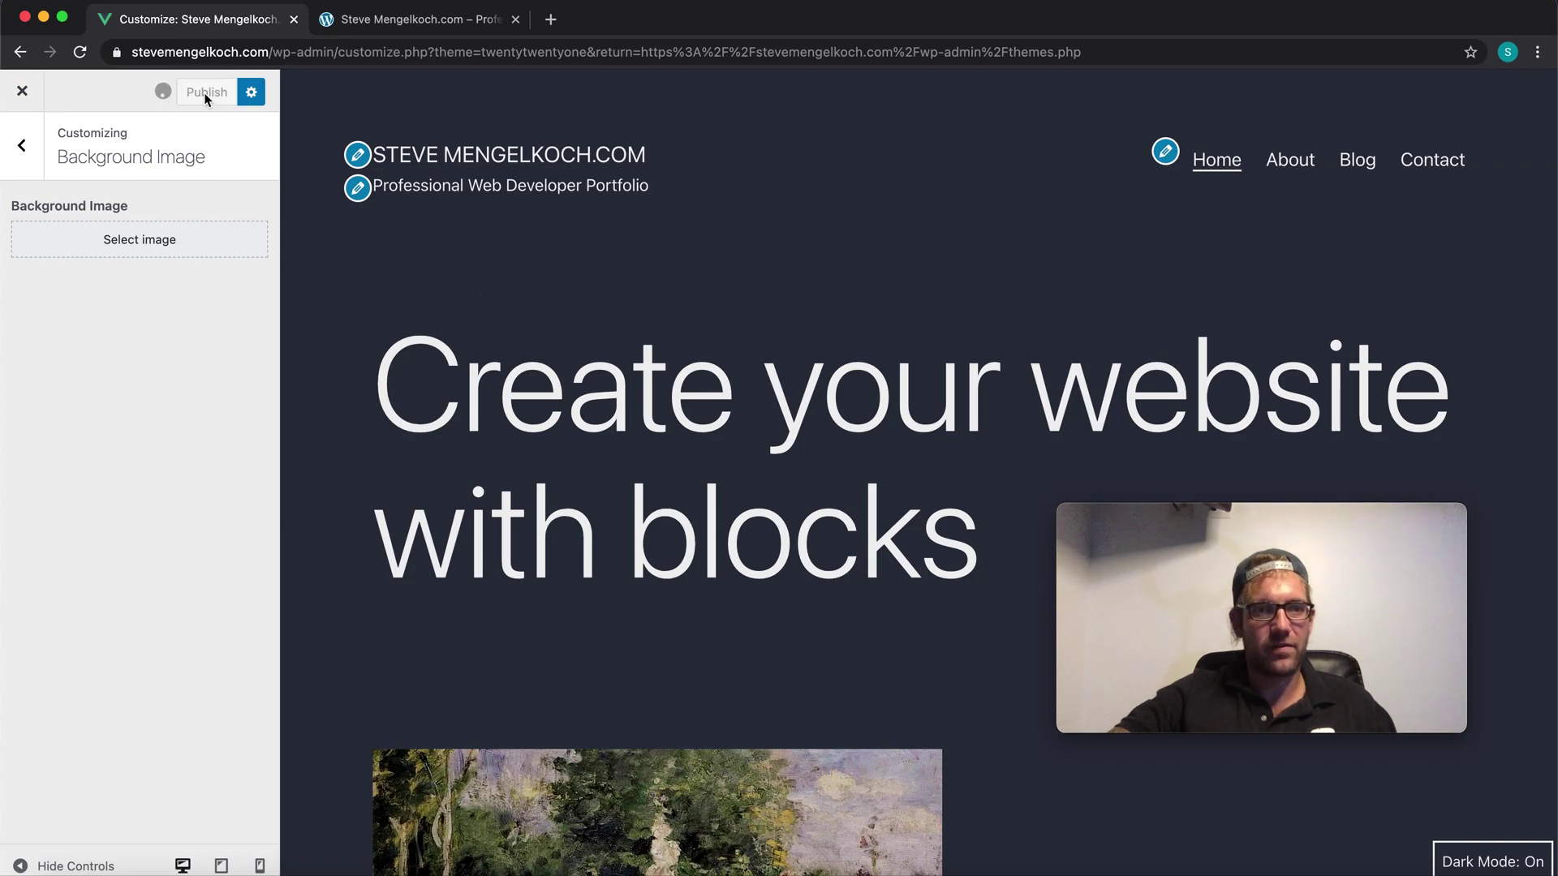
{"action": "left_click_drag", "start_coordinate": [1198, 514], "coordinate": [1279, 642]}
Step: Return to the Customizer's Menus panel and open the Primary menu for editing
{"action": "left_click", "coordinate": [1291, 591]}
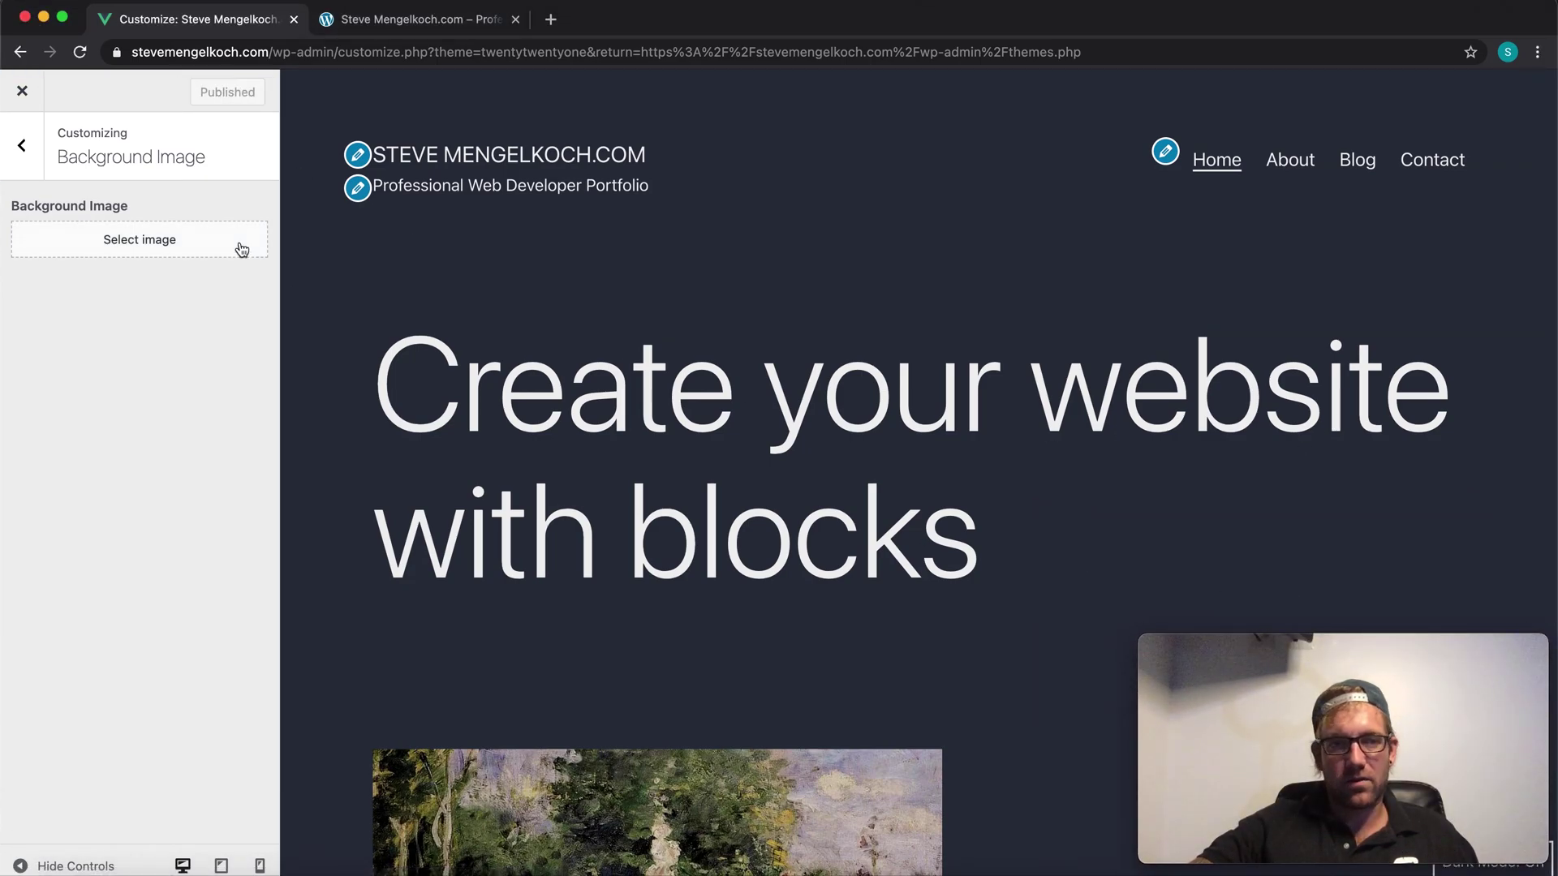
{"action": "left_click", "coordinate": [22, 145]}
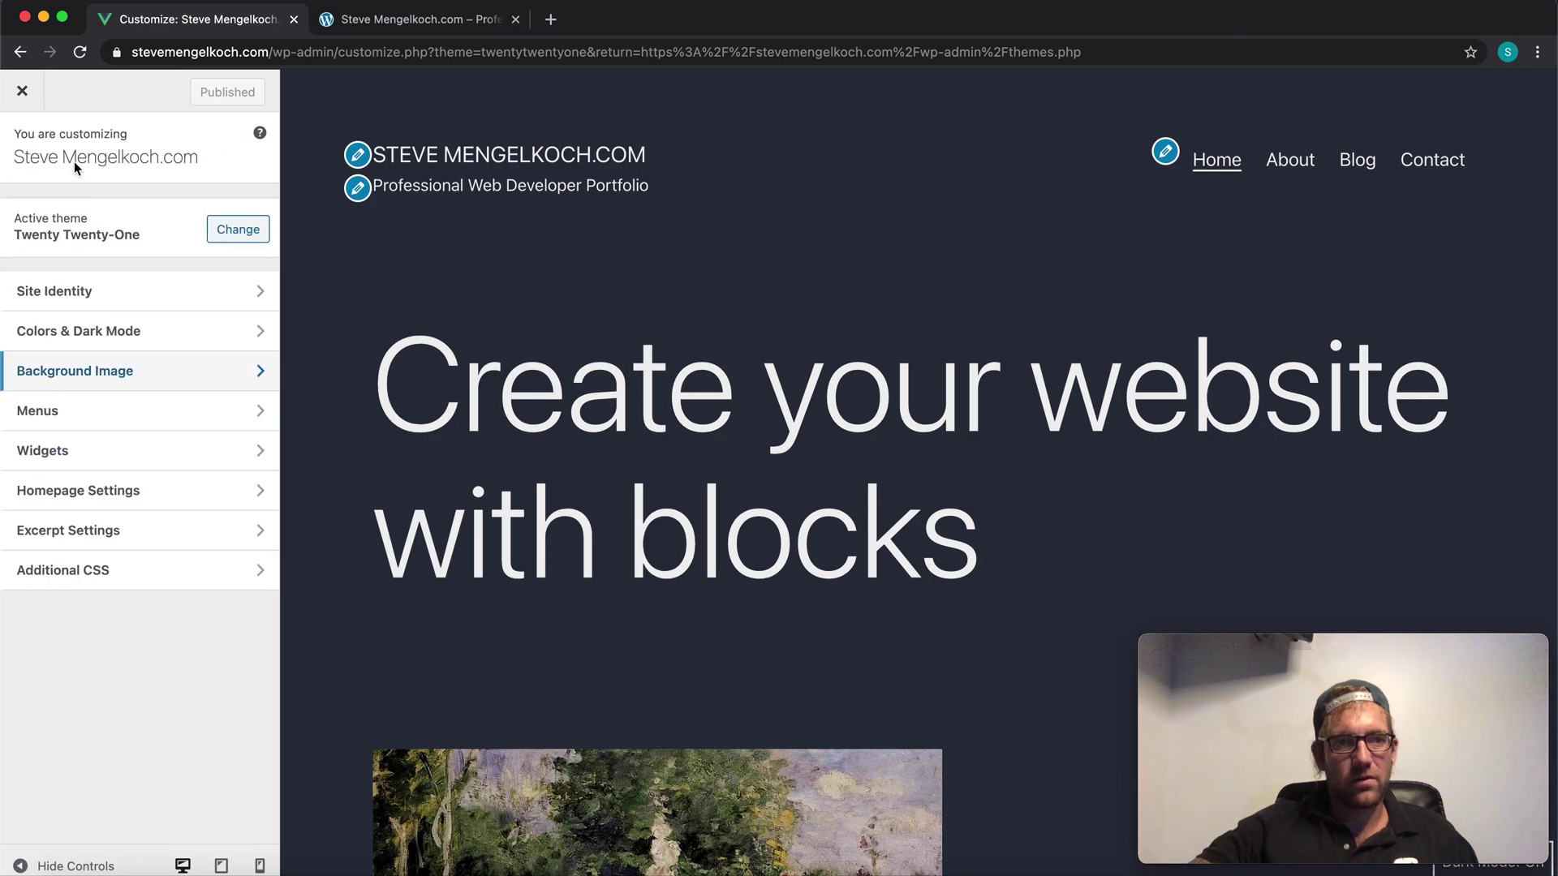
{"action": "left_click", "coordinate": [151, 424]}
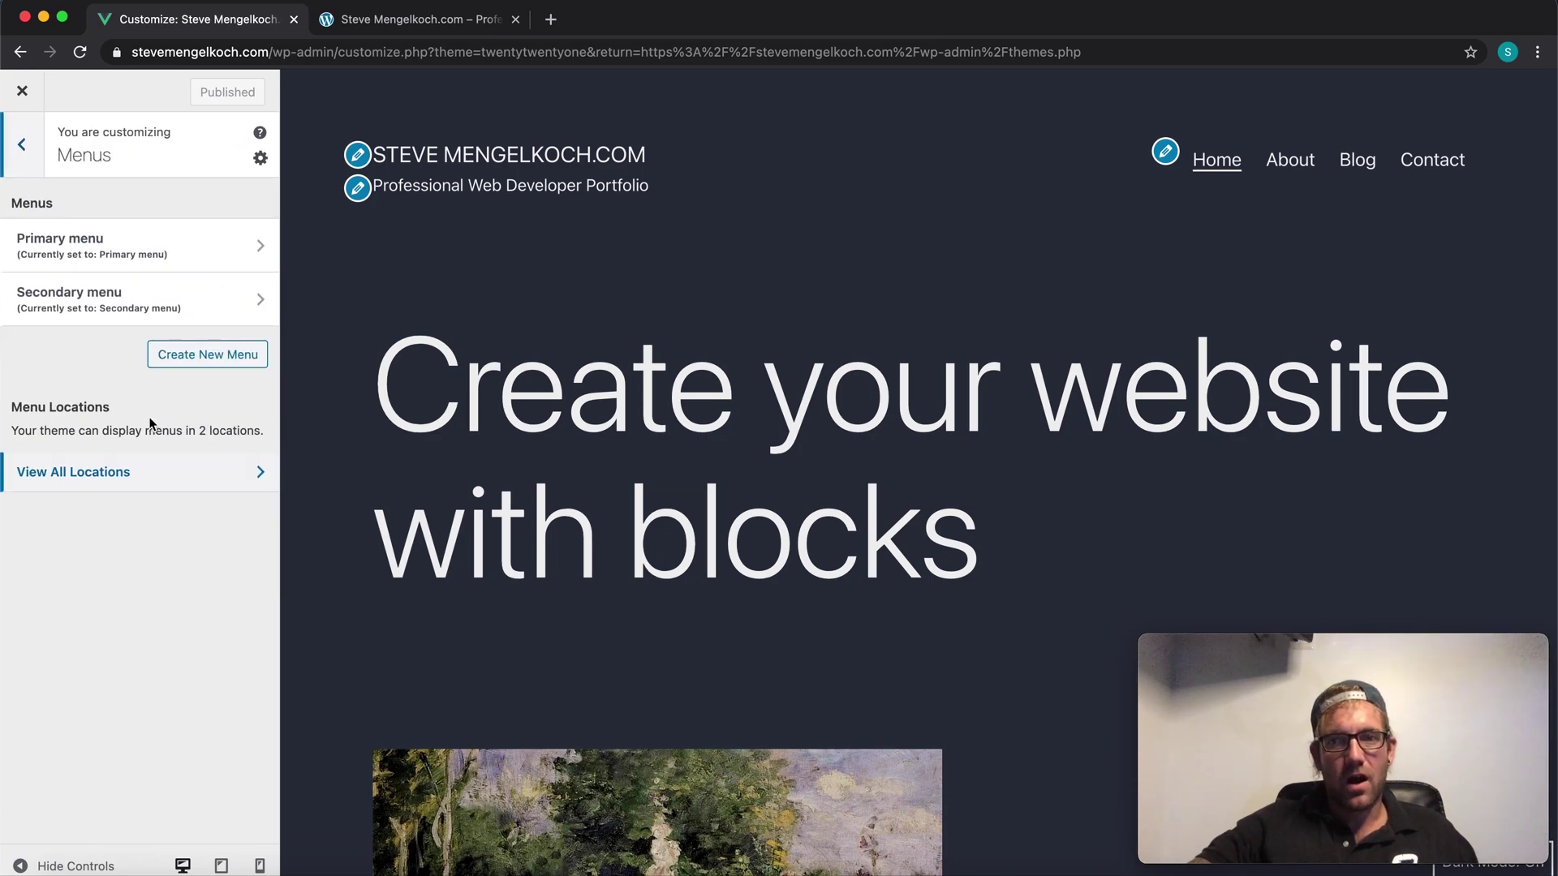
{"action": "left_click", "coordinate": [167, 257]}
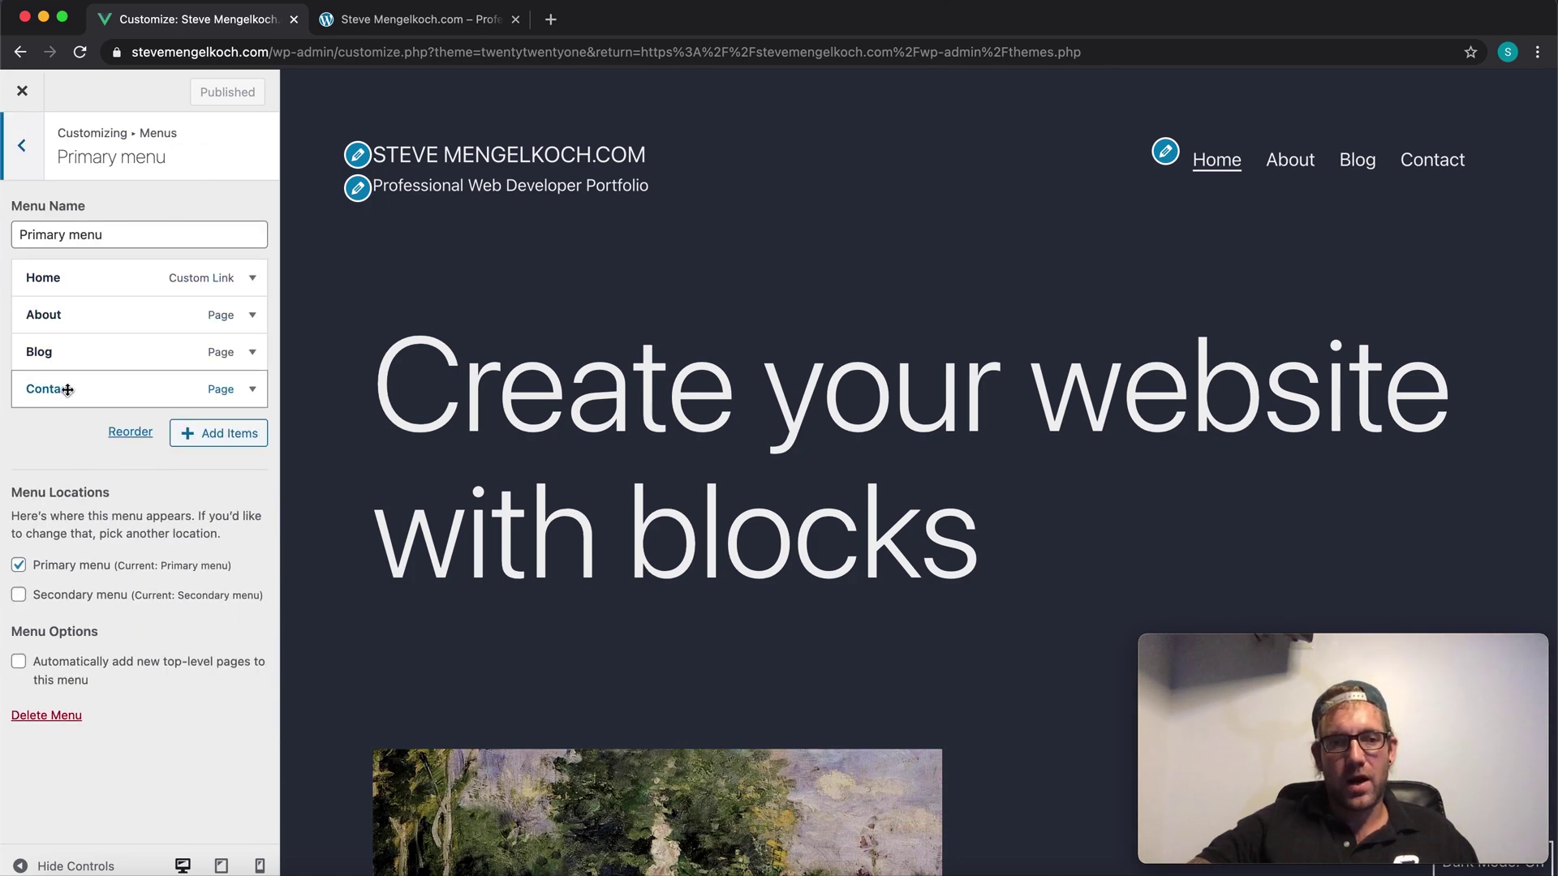
Step: Create a new Portfolio page and add it to the Primary menu
{"action": "left_click", "coordinate": [233, 438]}
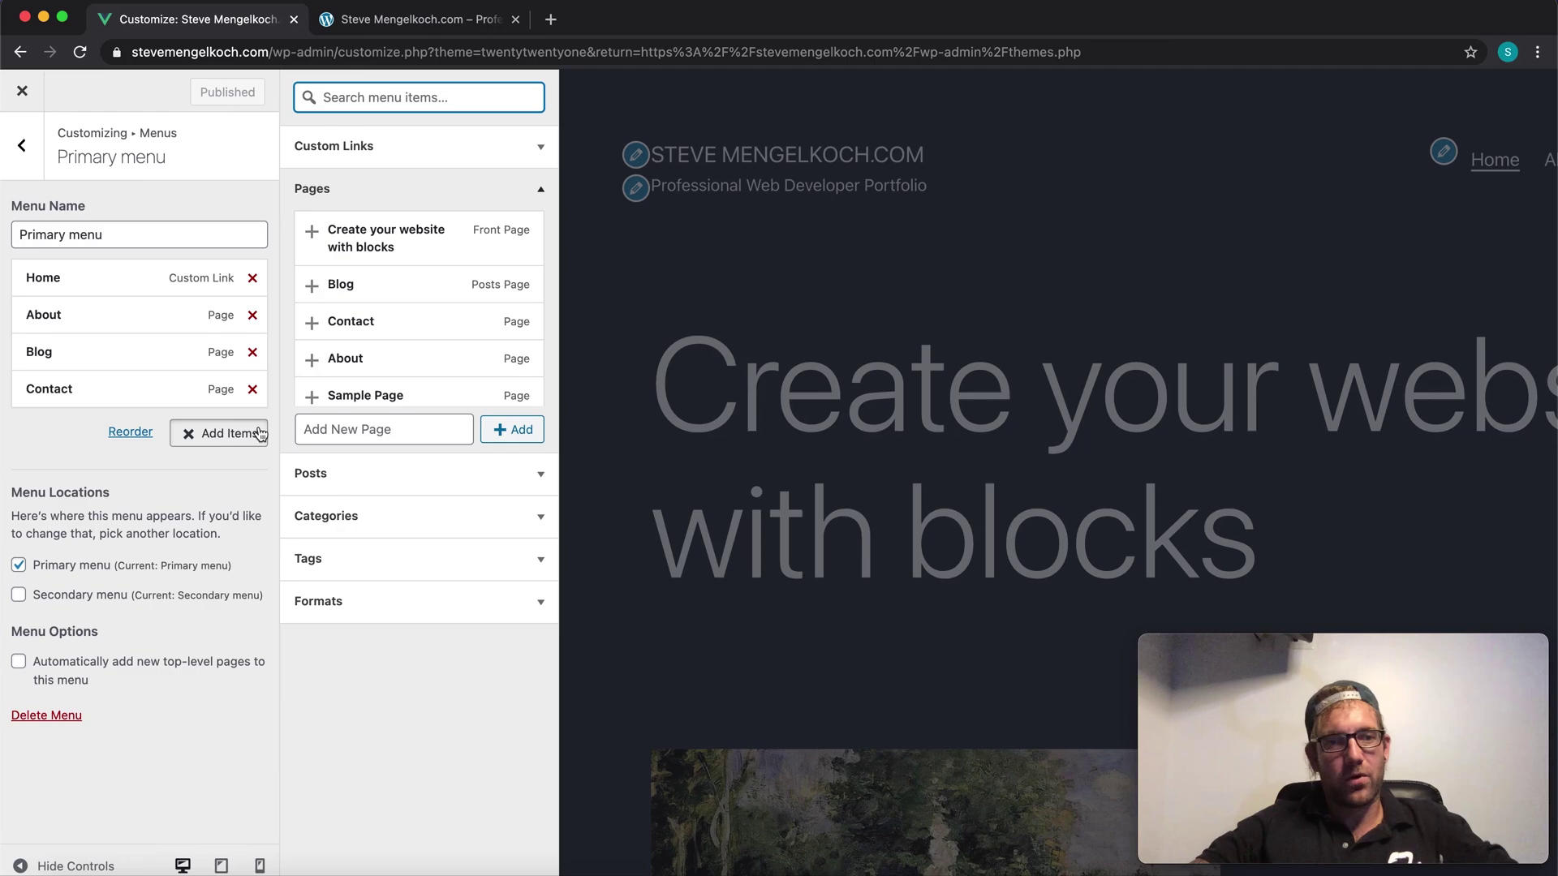
{"action": "left_click", "coordinate": [351, 430]}
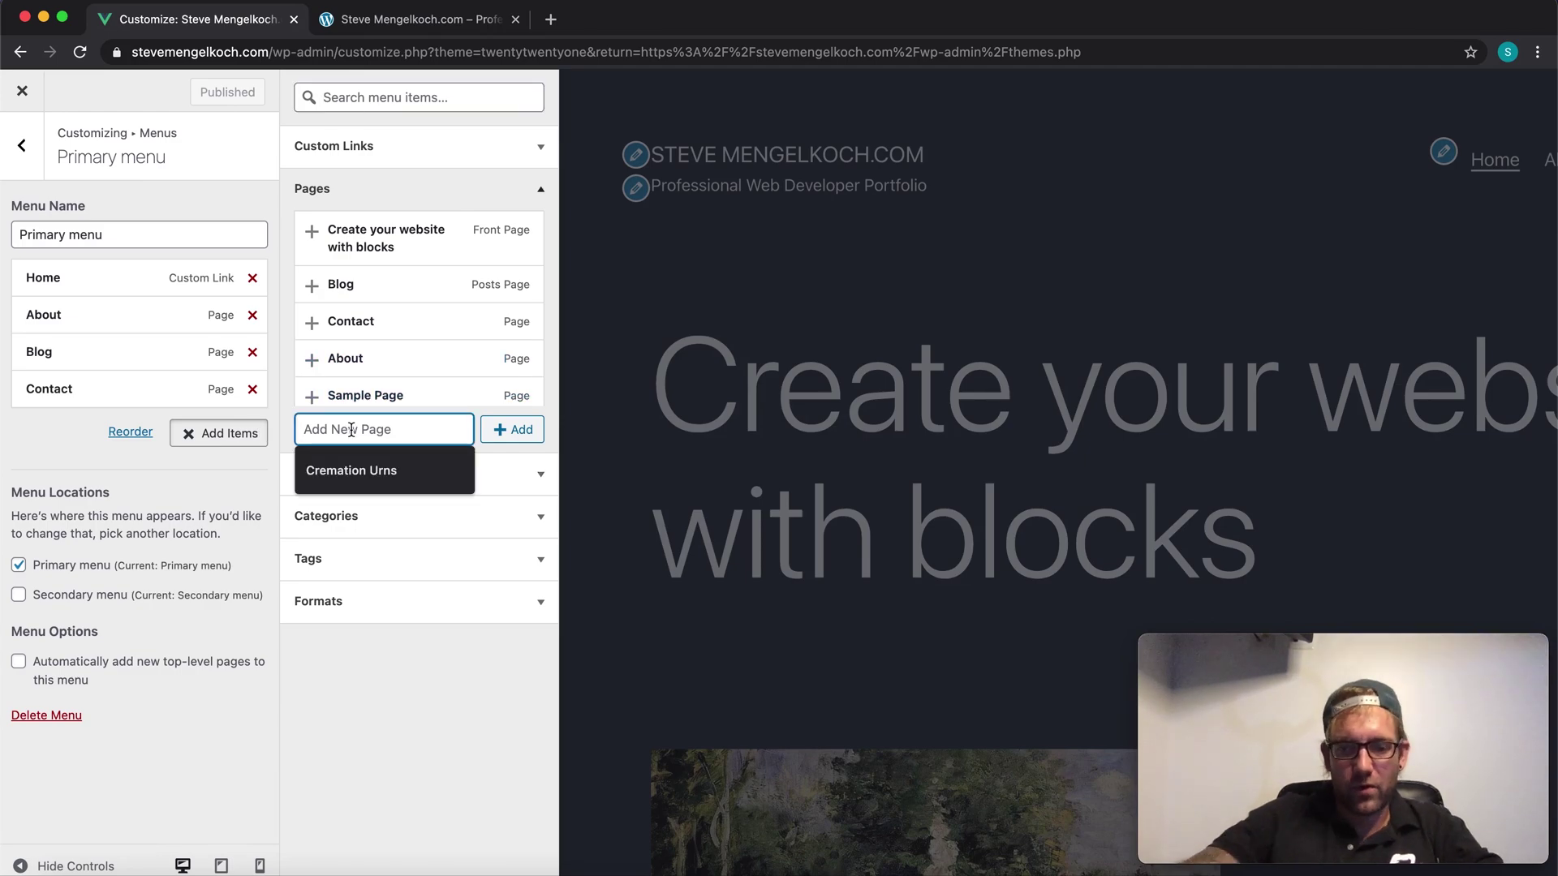
{"action": "type", "text": "Portfolio"}
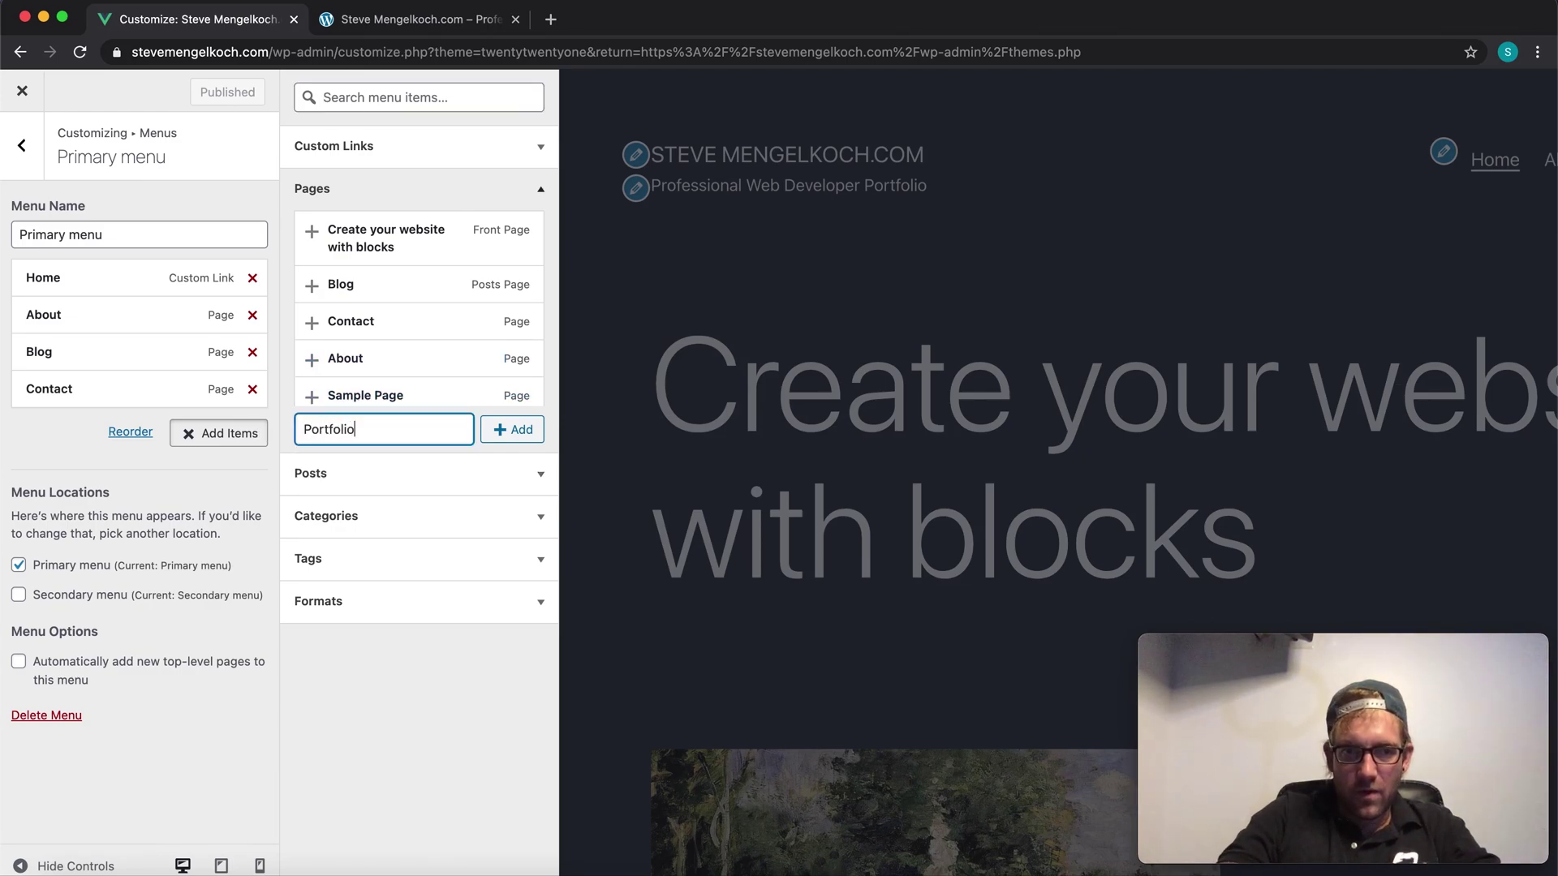
{"action": "left_click", "coordinate": [526, 432]}
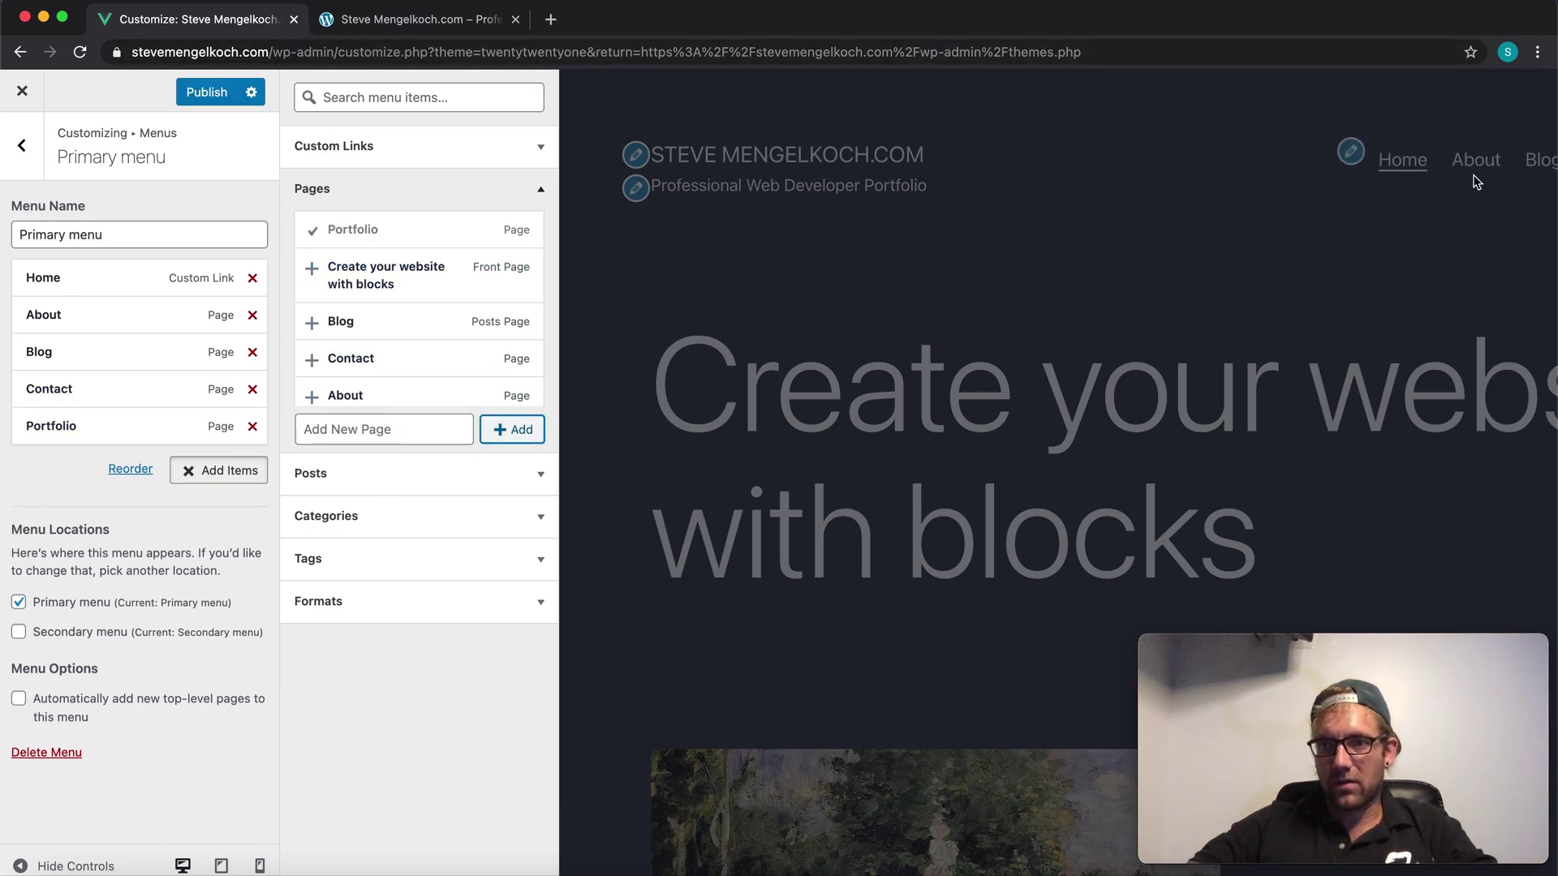
Step: Move Portfolio right after About, remove Blog, and publish the Primary menu
{"action": "left_click_drag", "start_coordinate": [85, 426], "coordinate": [99, 351]}
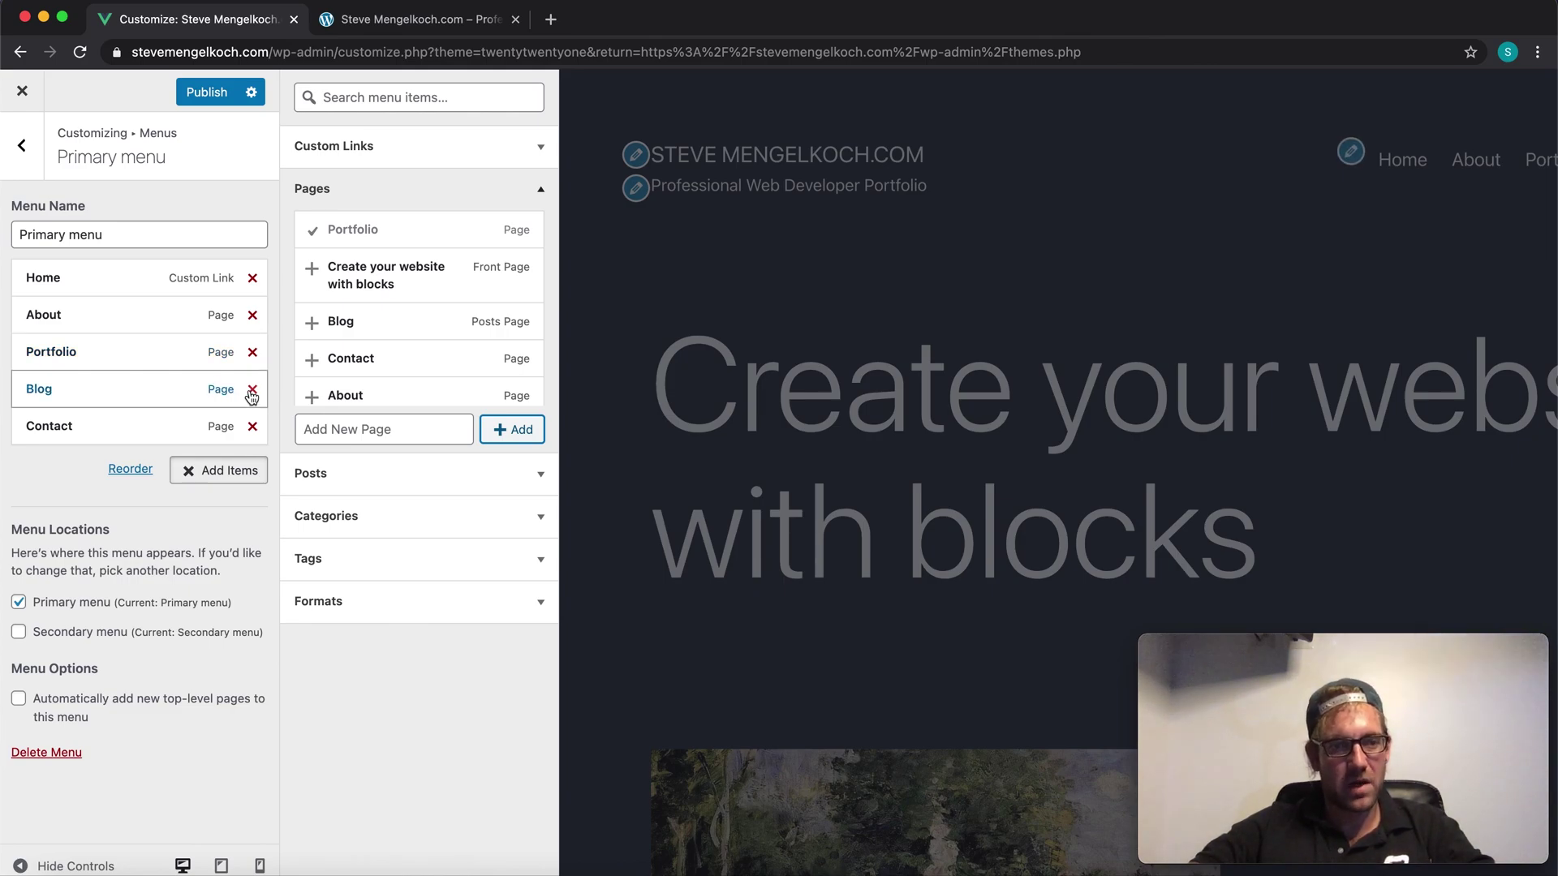
{"action": "left_click", "coordinate": [251, 395]}
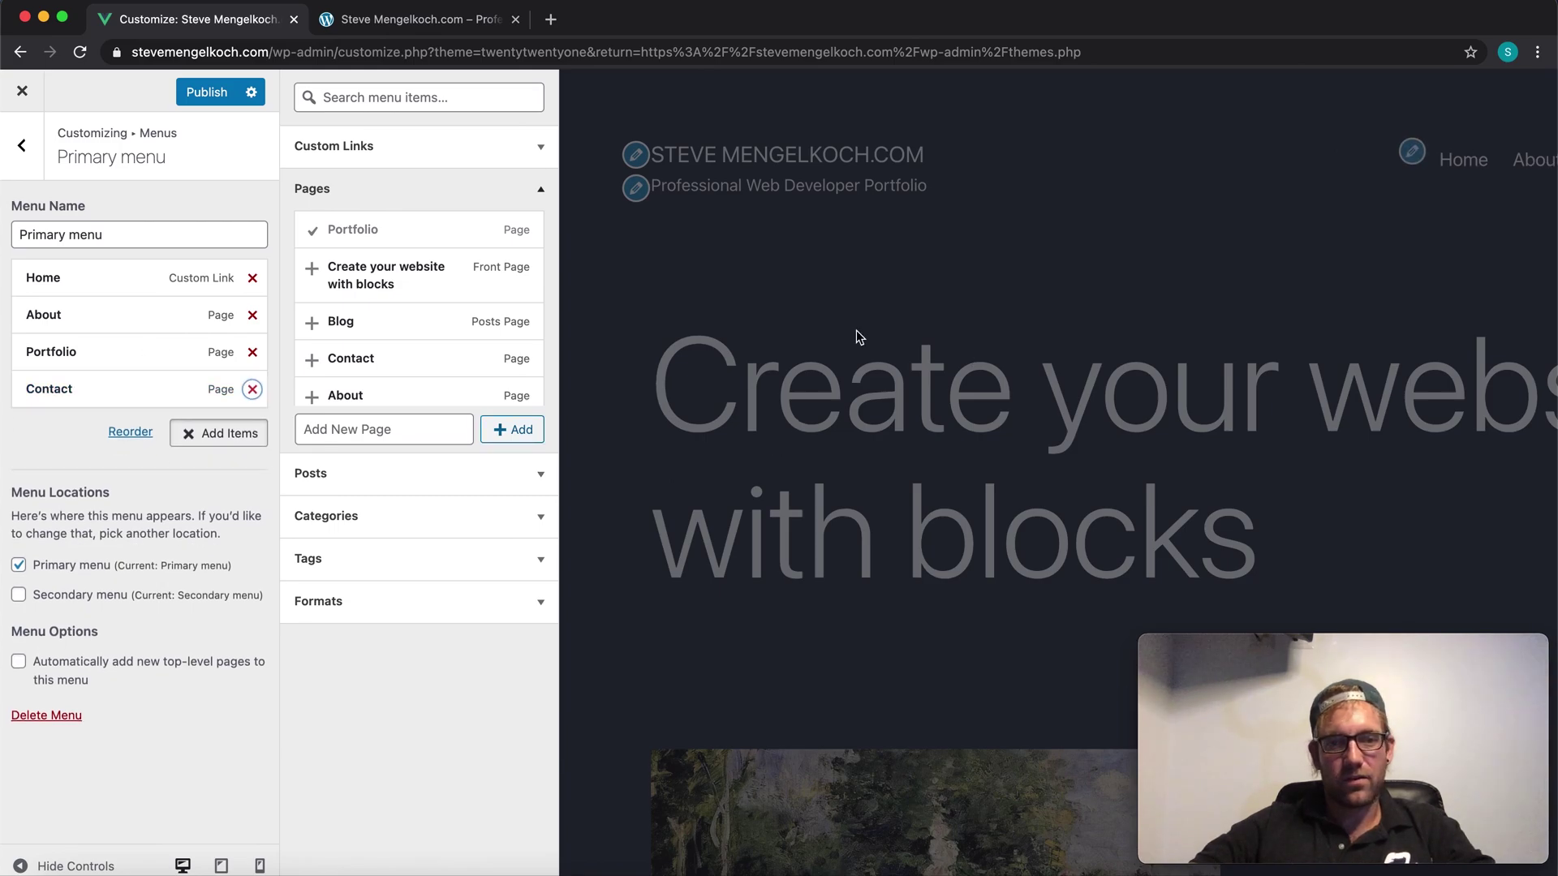
{"action": "left_click", "coordinate": [185, 92]}
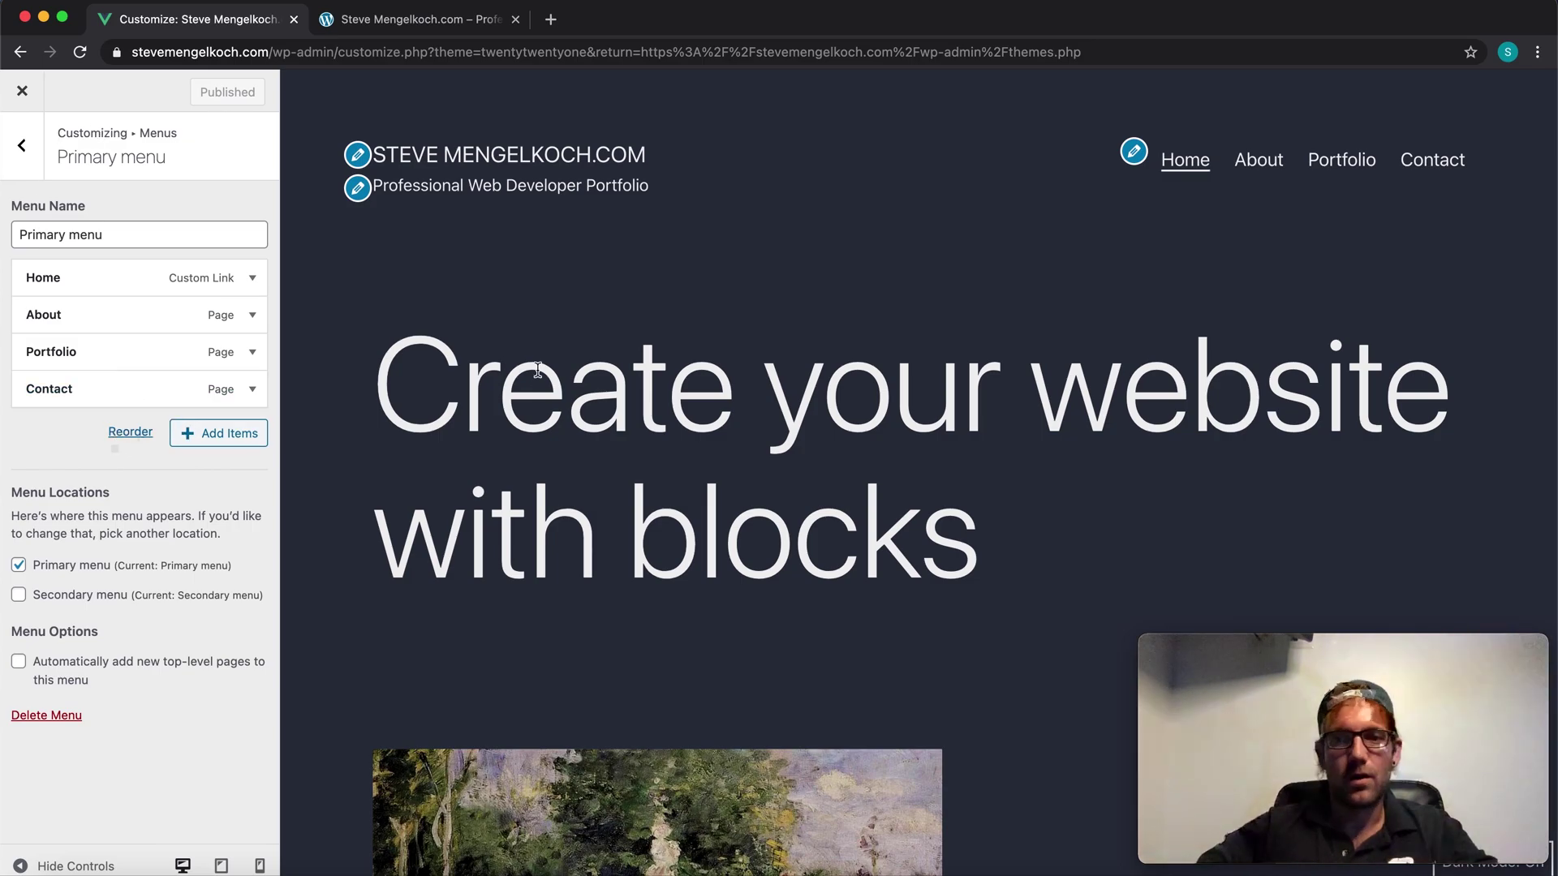
{"action": "scroll", "coordinate": [533, 386], "scroll_direction": "down", "scroll_amount": 10}
{"action": "scroll", "coordinate": [353, 240], "scroll_direction": "up", "scroll_amount": 10}
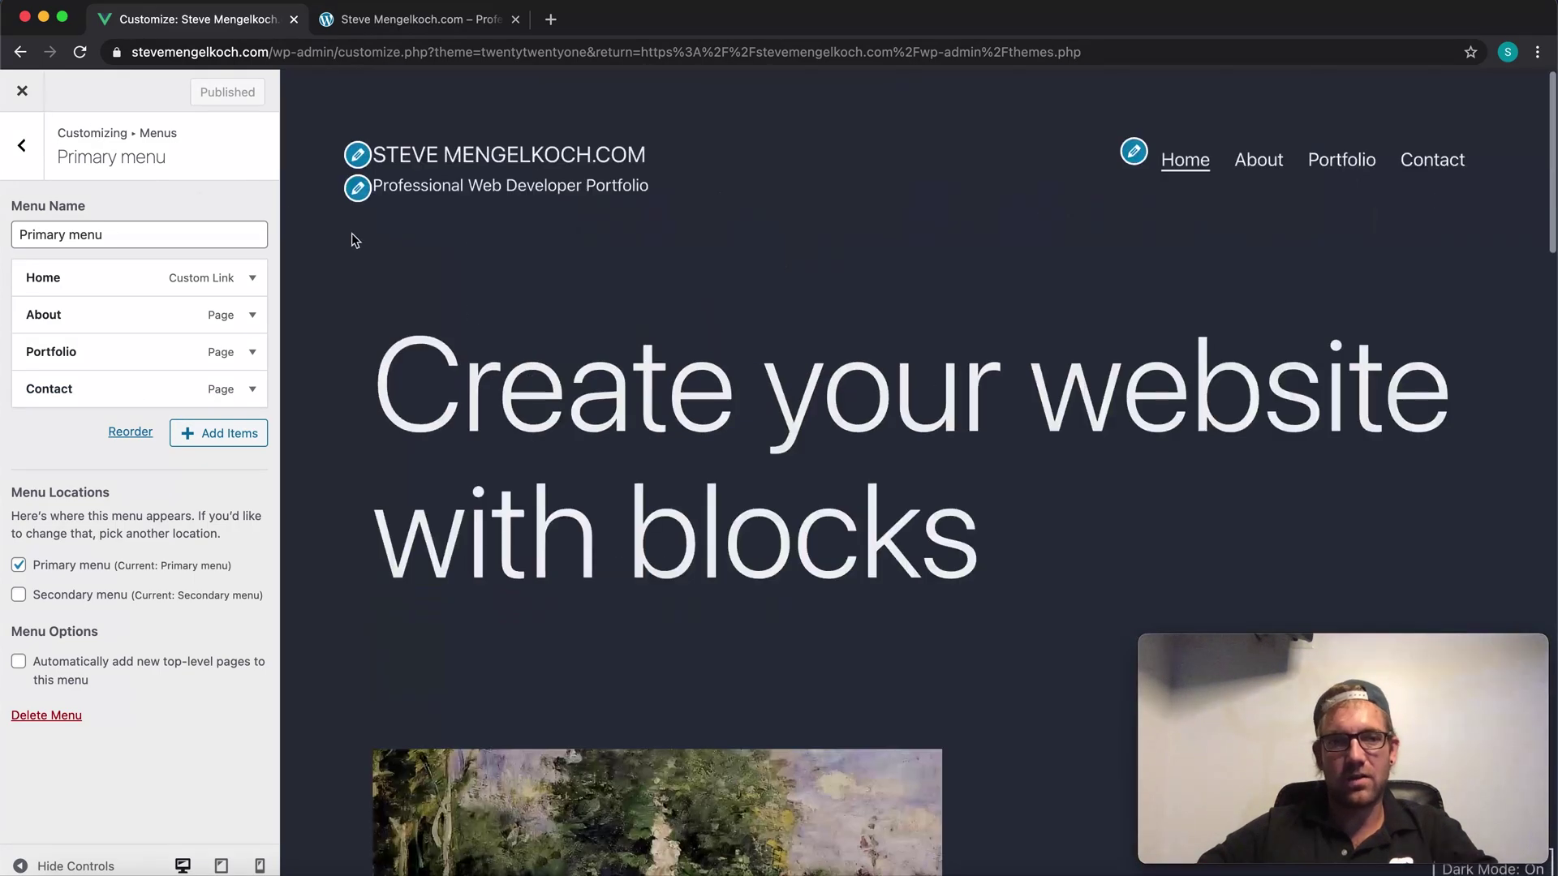
Step: Open the Secondary menu and expand the Facebook link's settings
{"action": "left_click", "coordinate": [21, 146]}
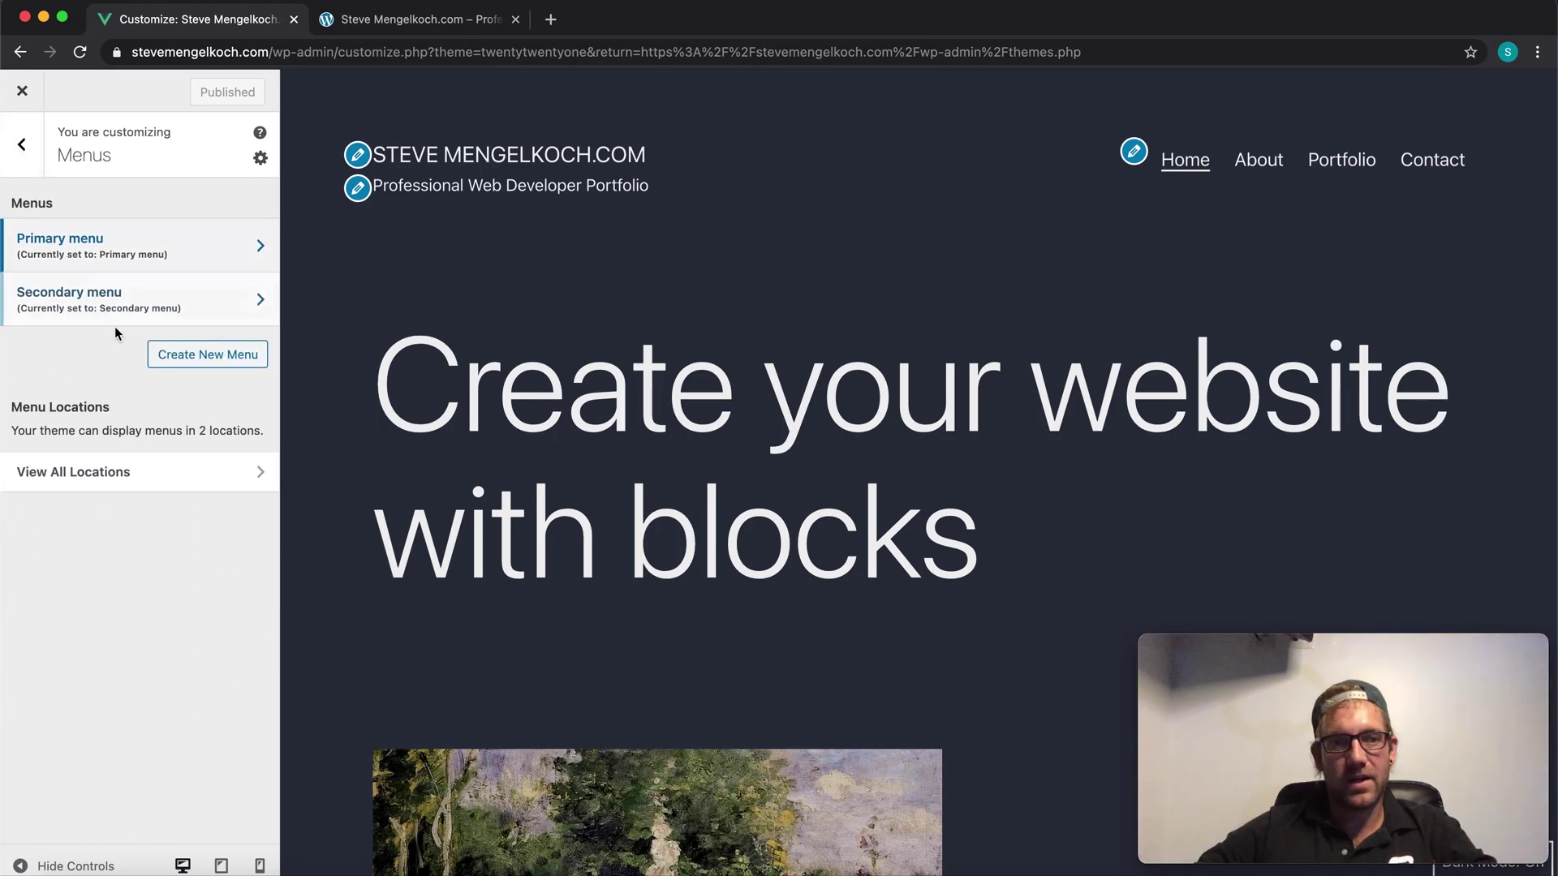
{"action": "left_click", "coordinate": [135, 312]}
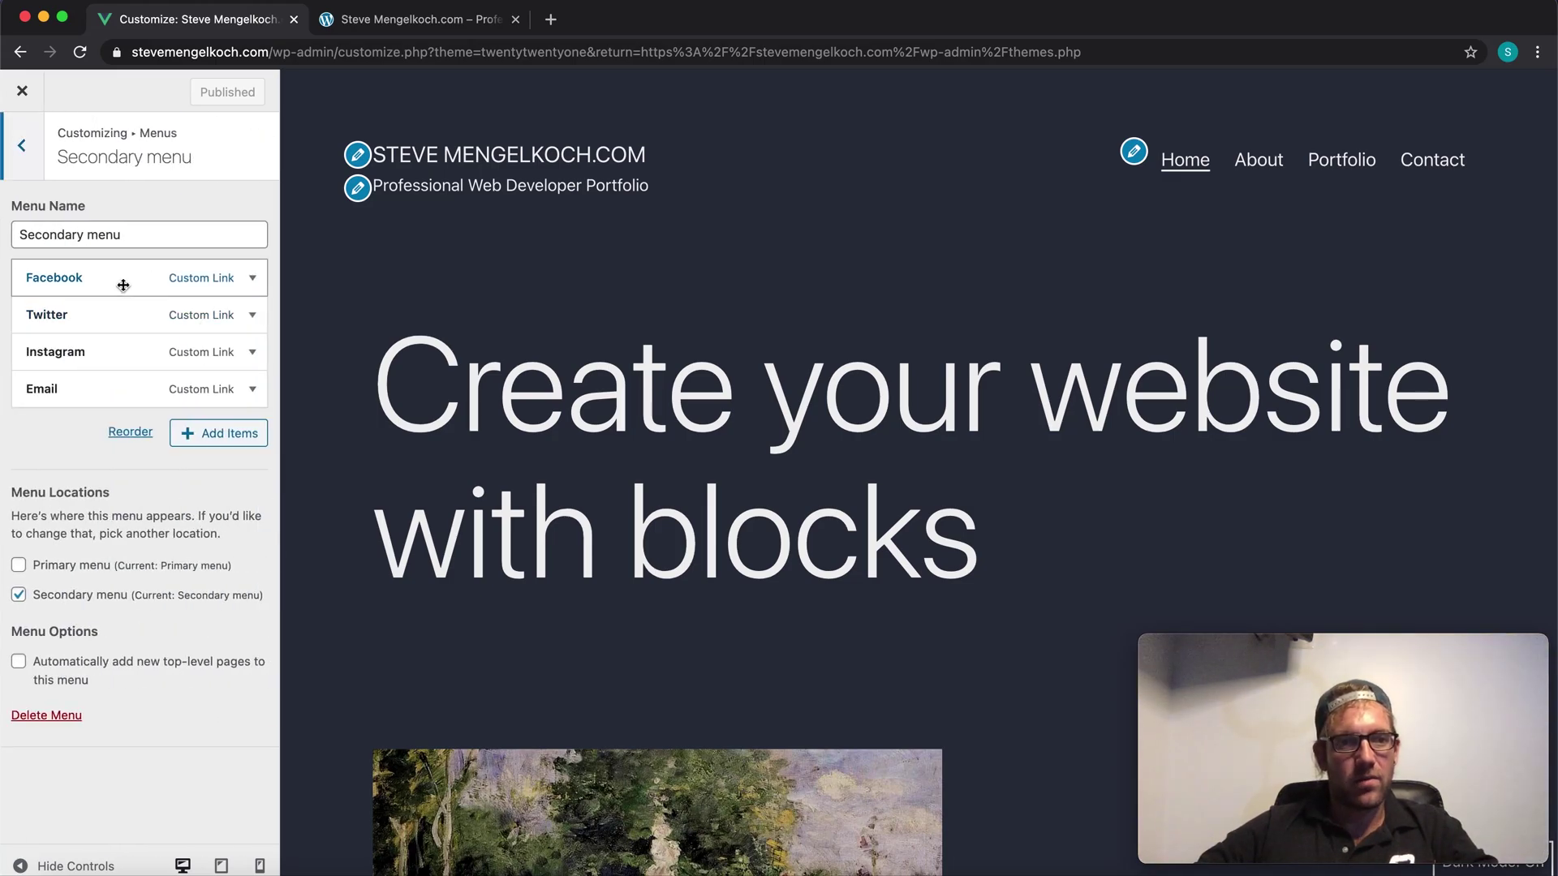
{"action": "scroll", "coordinate": [491, 328], "scroll_direction": "down", "scroll_amount": 15}
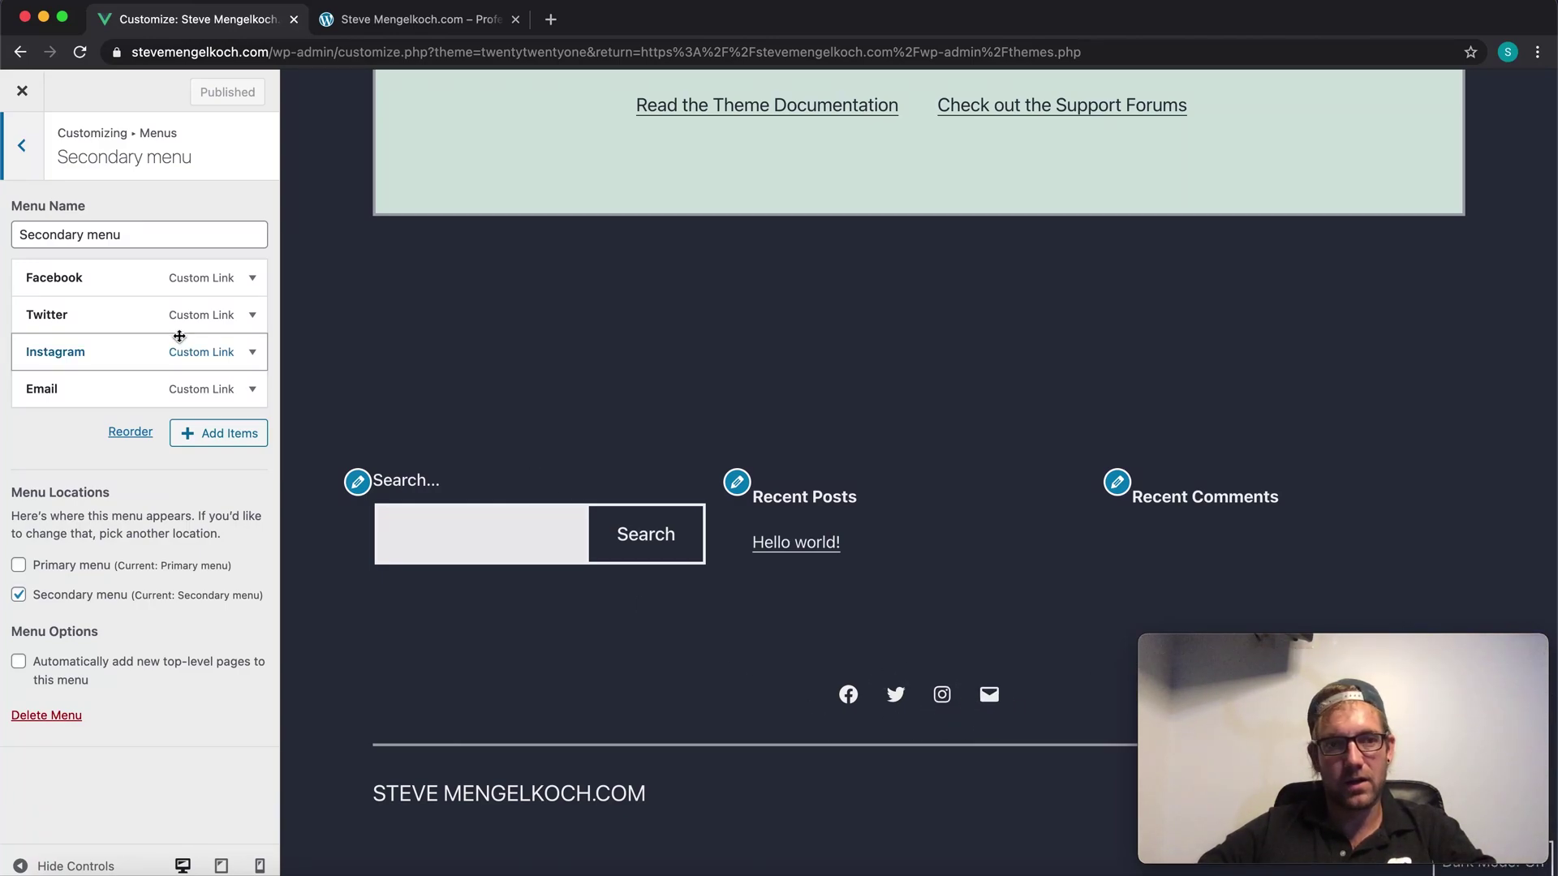
{"action": "left_click", "coordinate": [251, 280]}
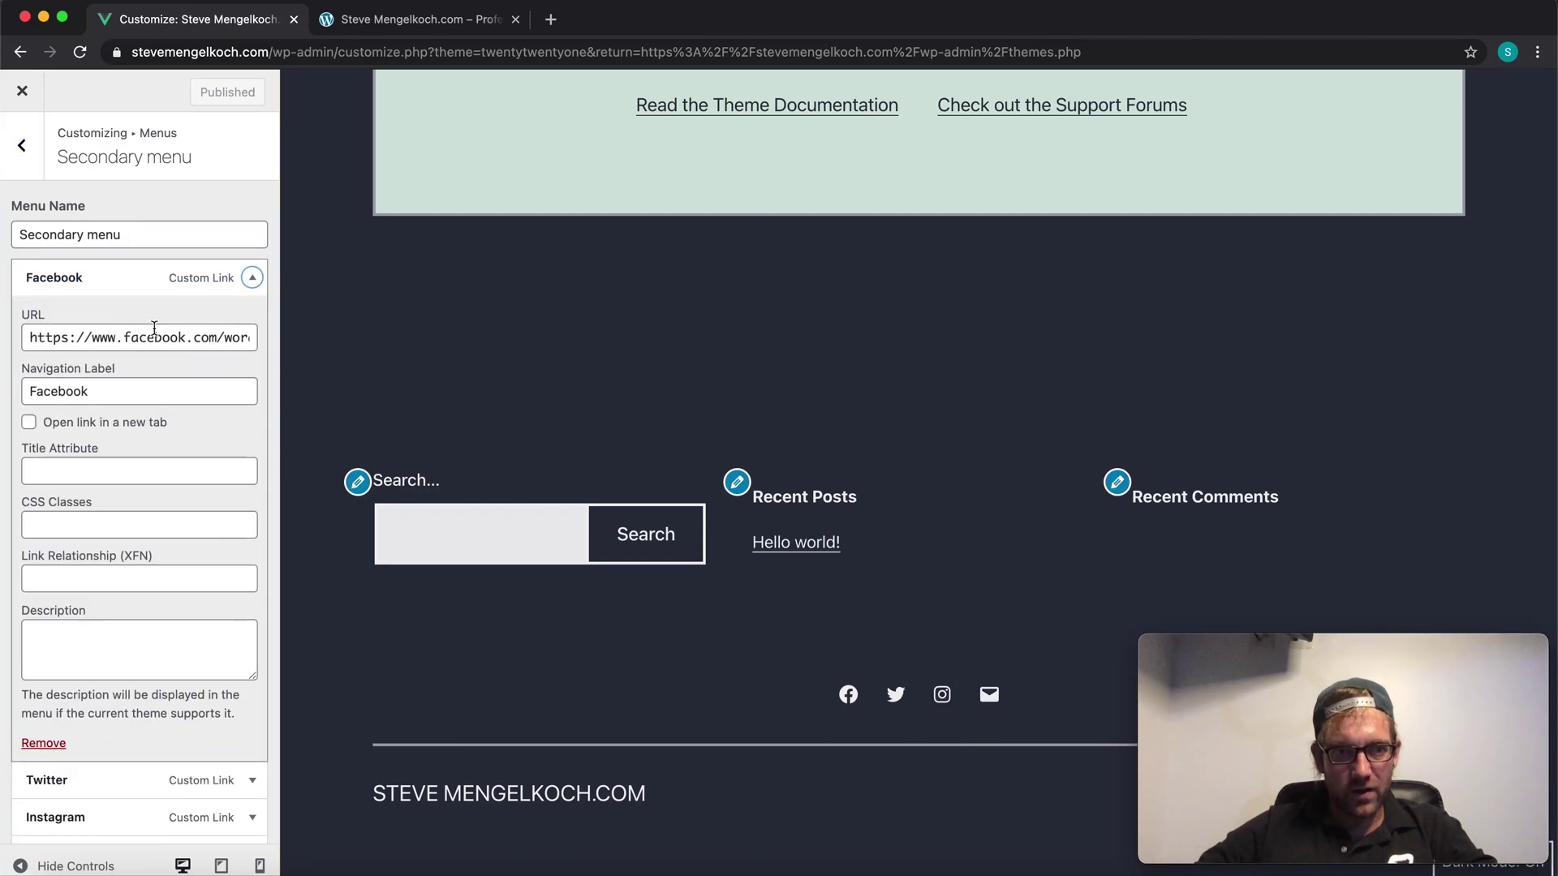
Step: Replace the username in the Facebook URL with the owner's profile name and publish
{"action": "left_click", "coordinate": [98, 338]}
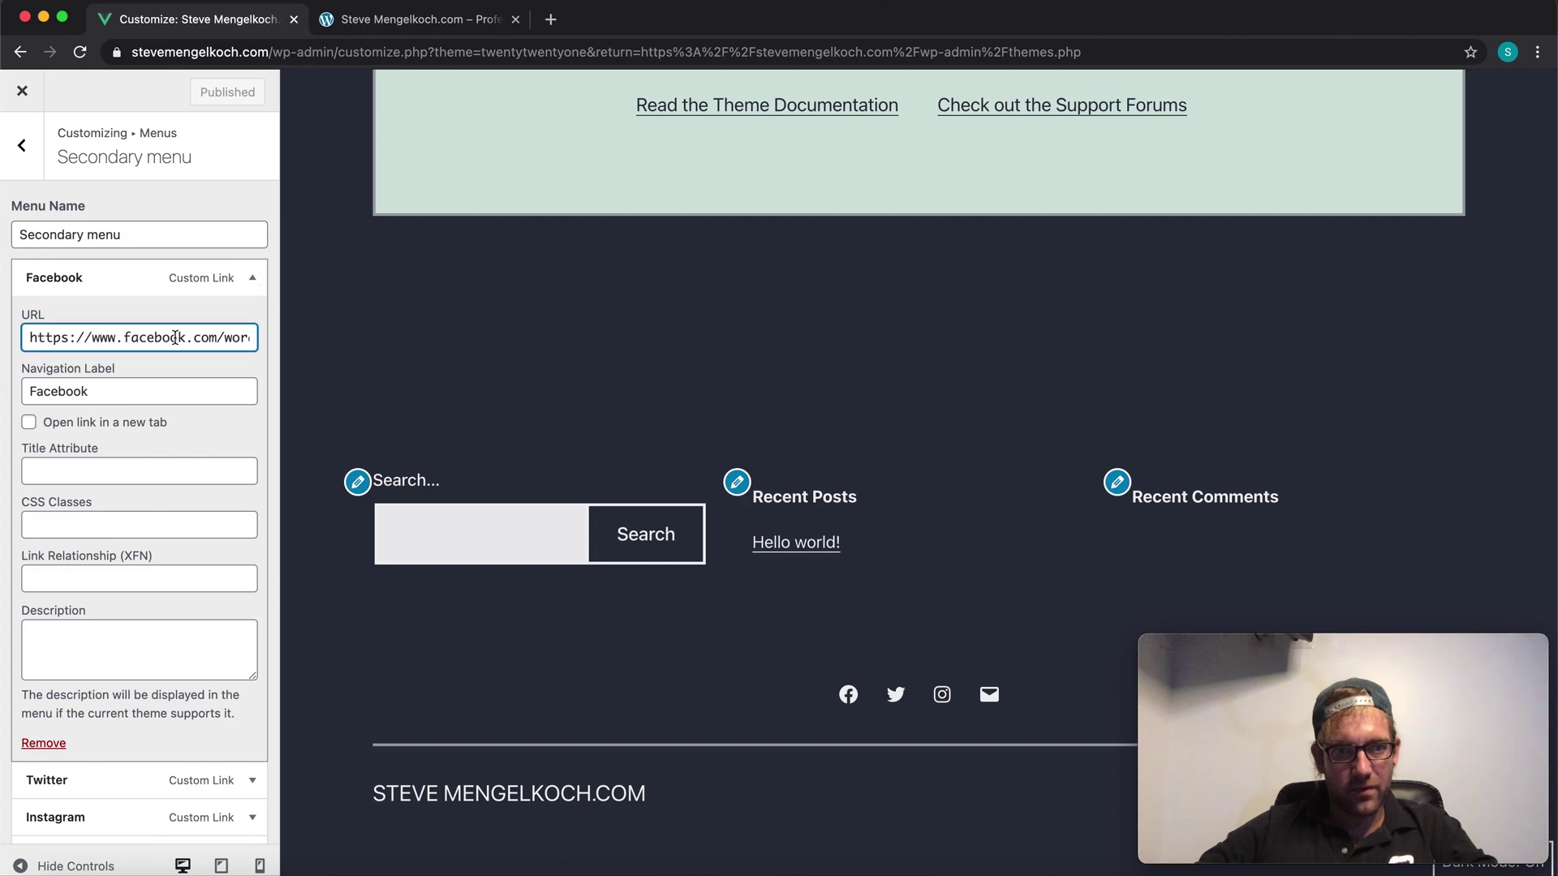
{"action": "left_click_drag", "start_coordinate": [231, 338], "coordinate": [501, 351]}
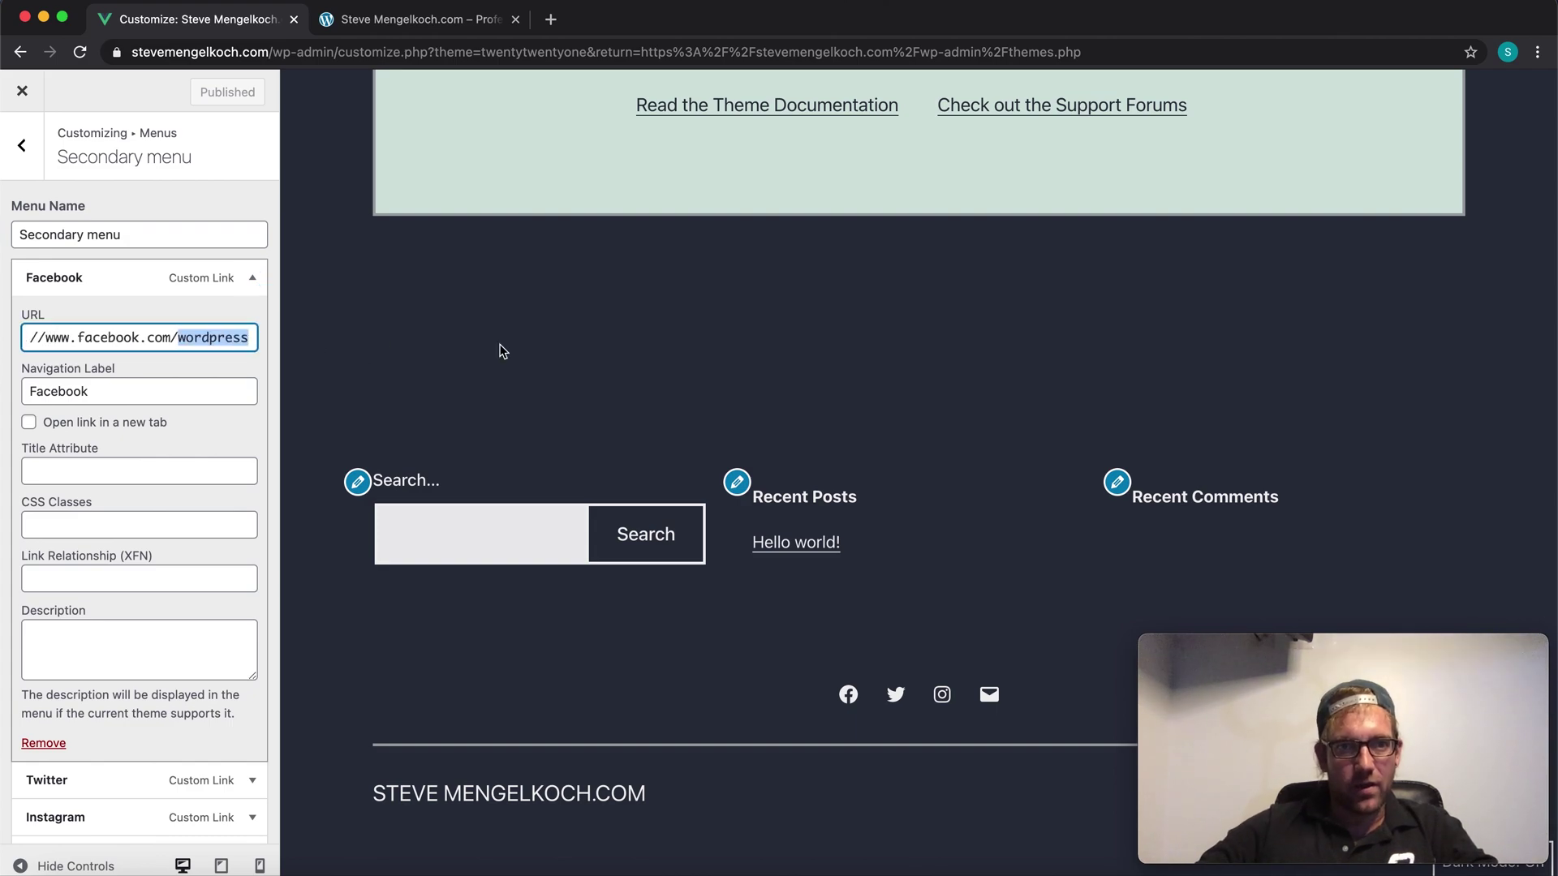
{"action": "key", "text": "BackSpace"}
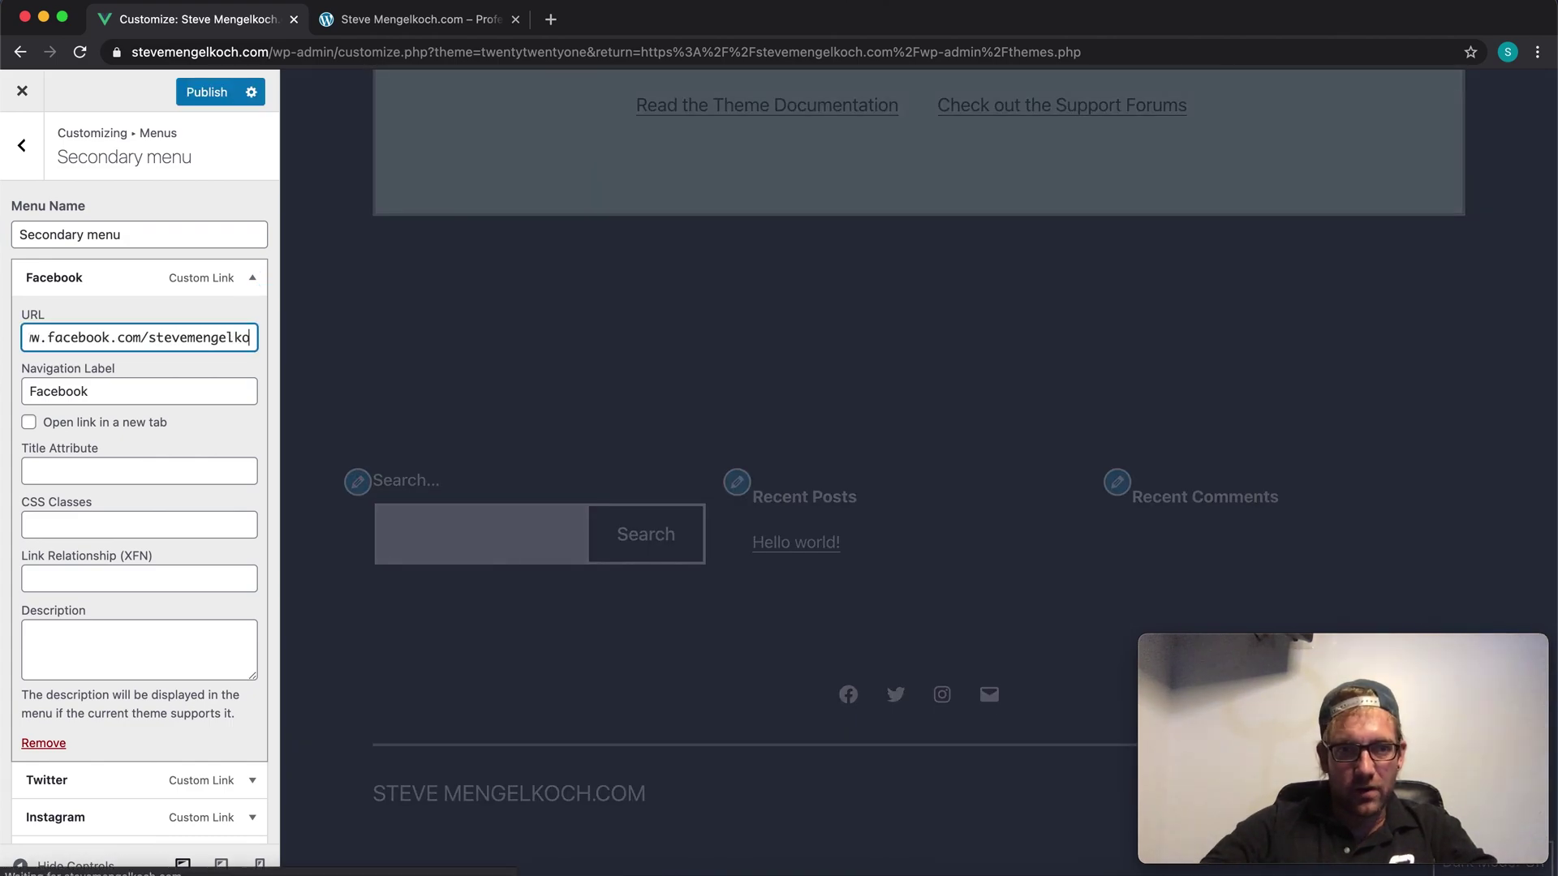
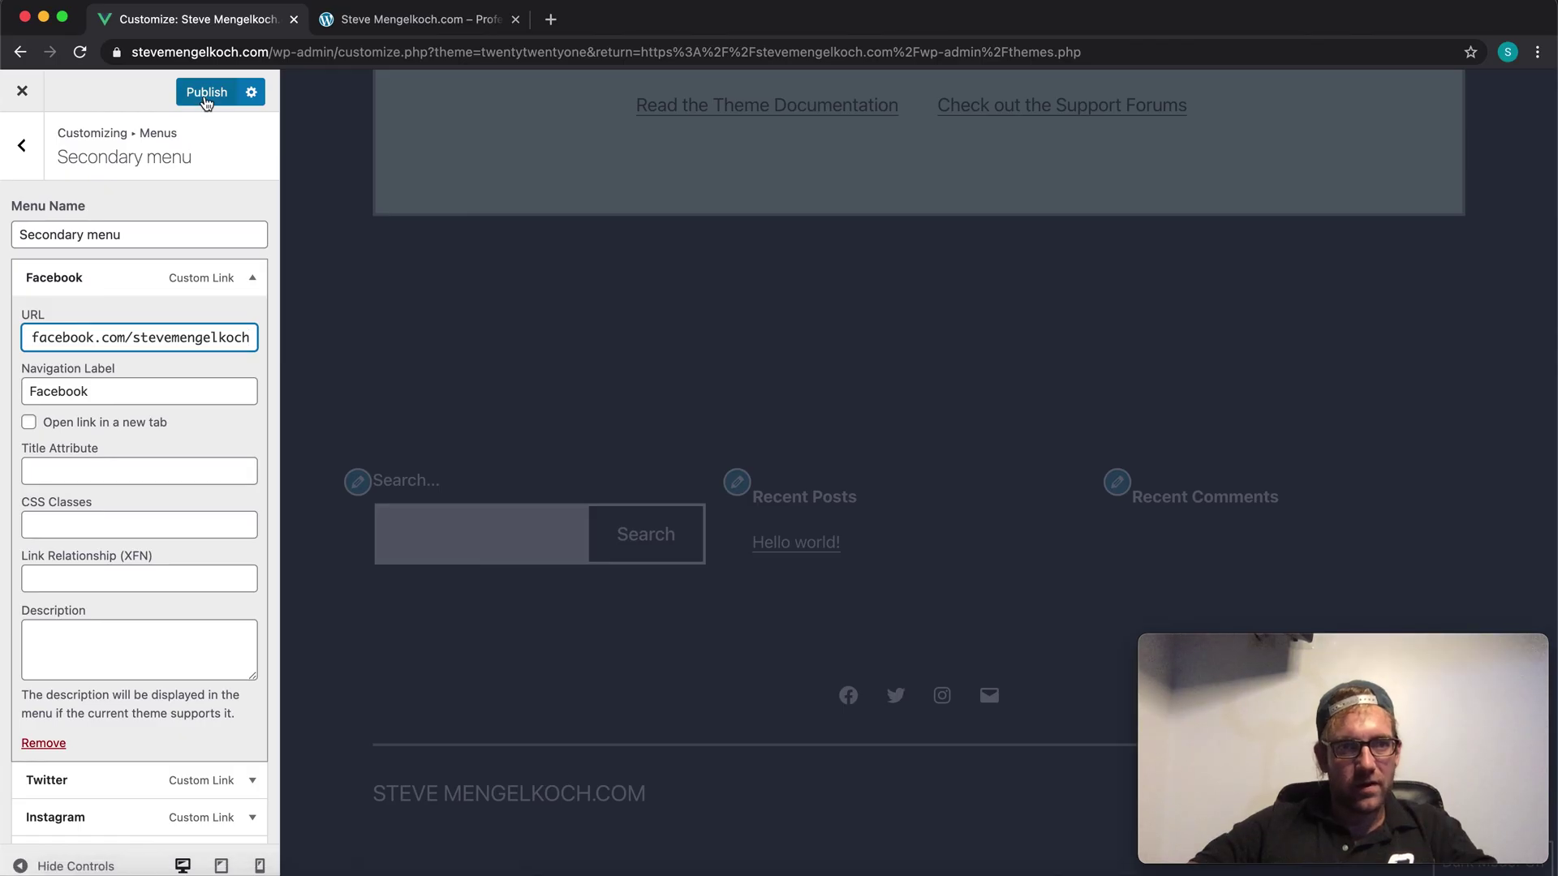
{"action": "triple_click", "coordinate": [152, 335]}
{"action": "key", "text": "ctrl+c"}
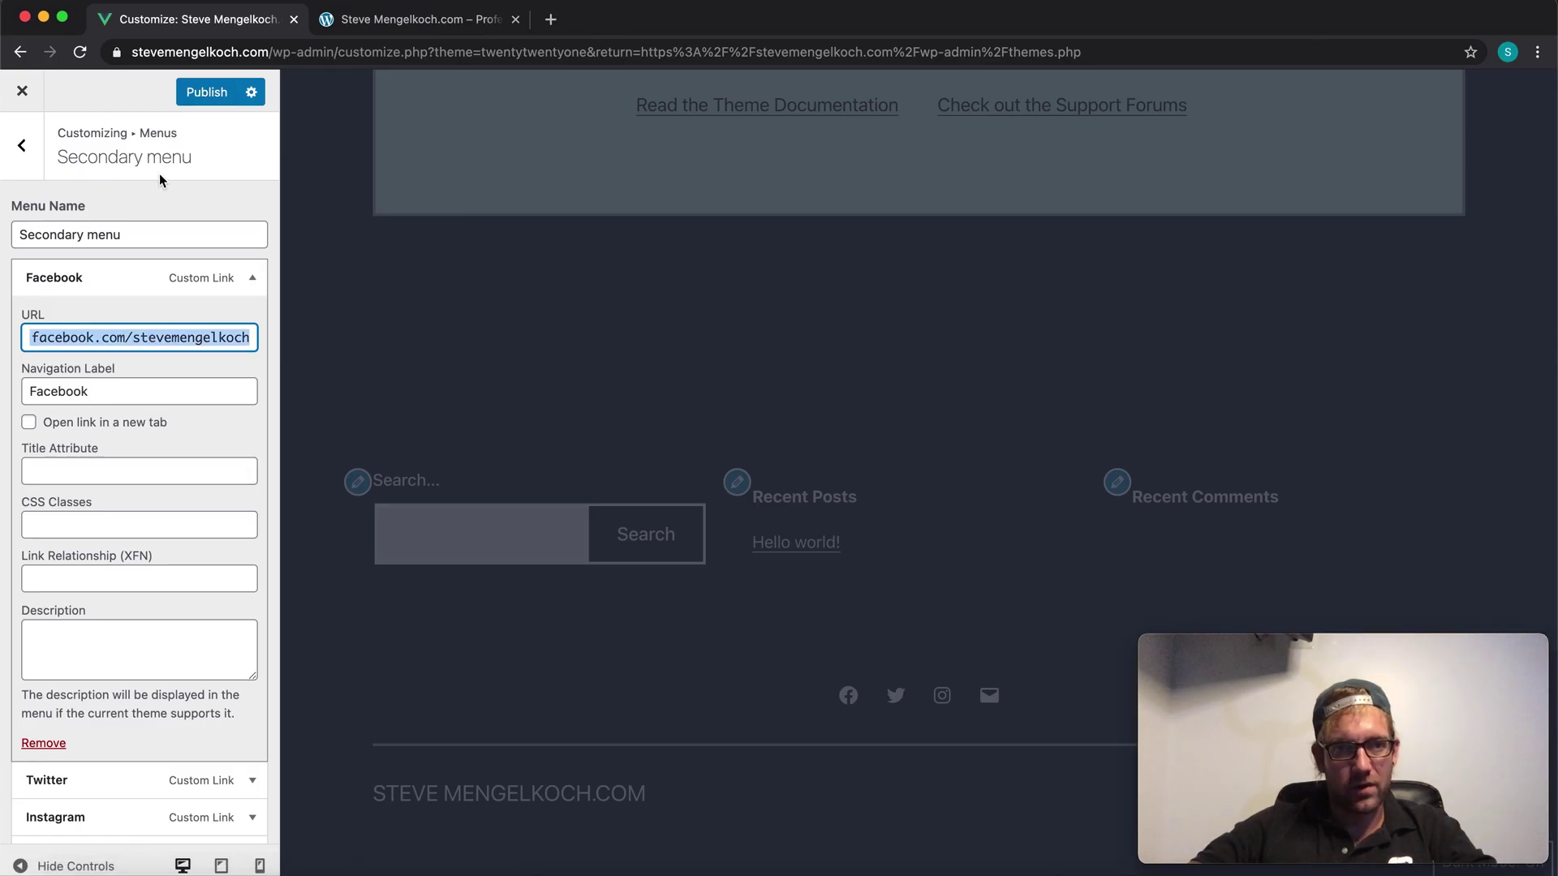
{"action": "left_click", "coordinate": [209, 94]}
Step: Load the new Facebook URL in a new tab to test it, then return to the Customizer
{"action": "left_click", "coordinate": [550, 19]}
{"action": "key", "text": "ctrl+v"}
{"action": "key", "text": "Return"}
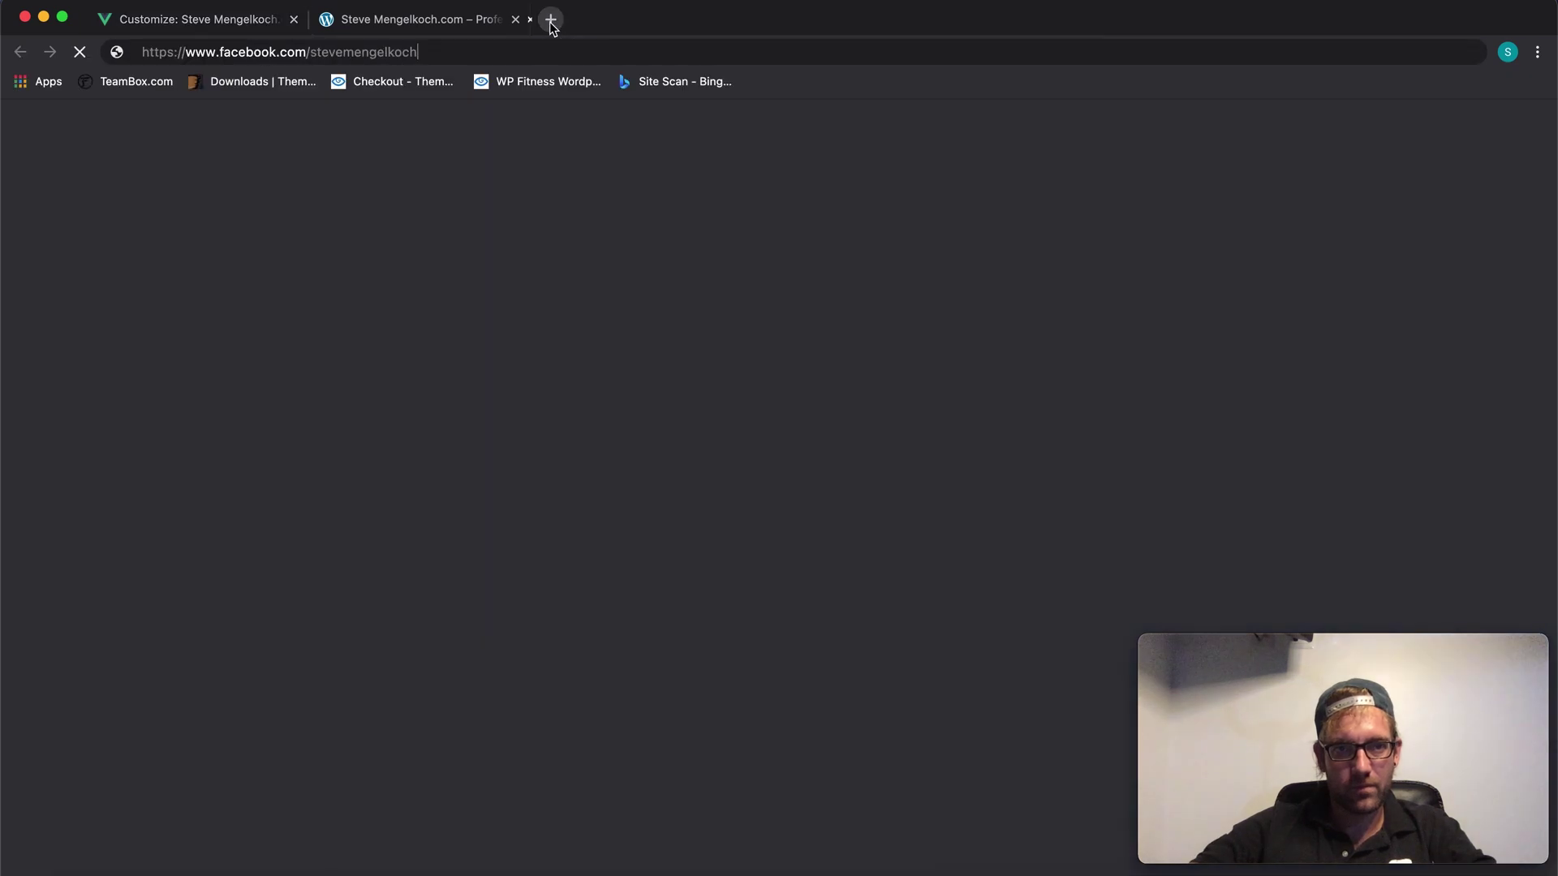
{"action": "key", "text": "super+1"}
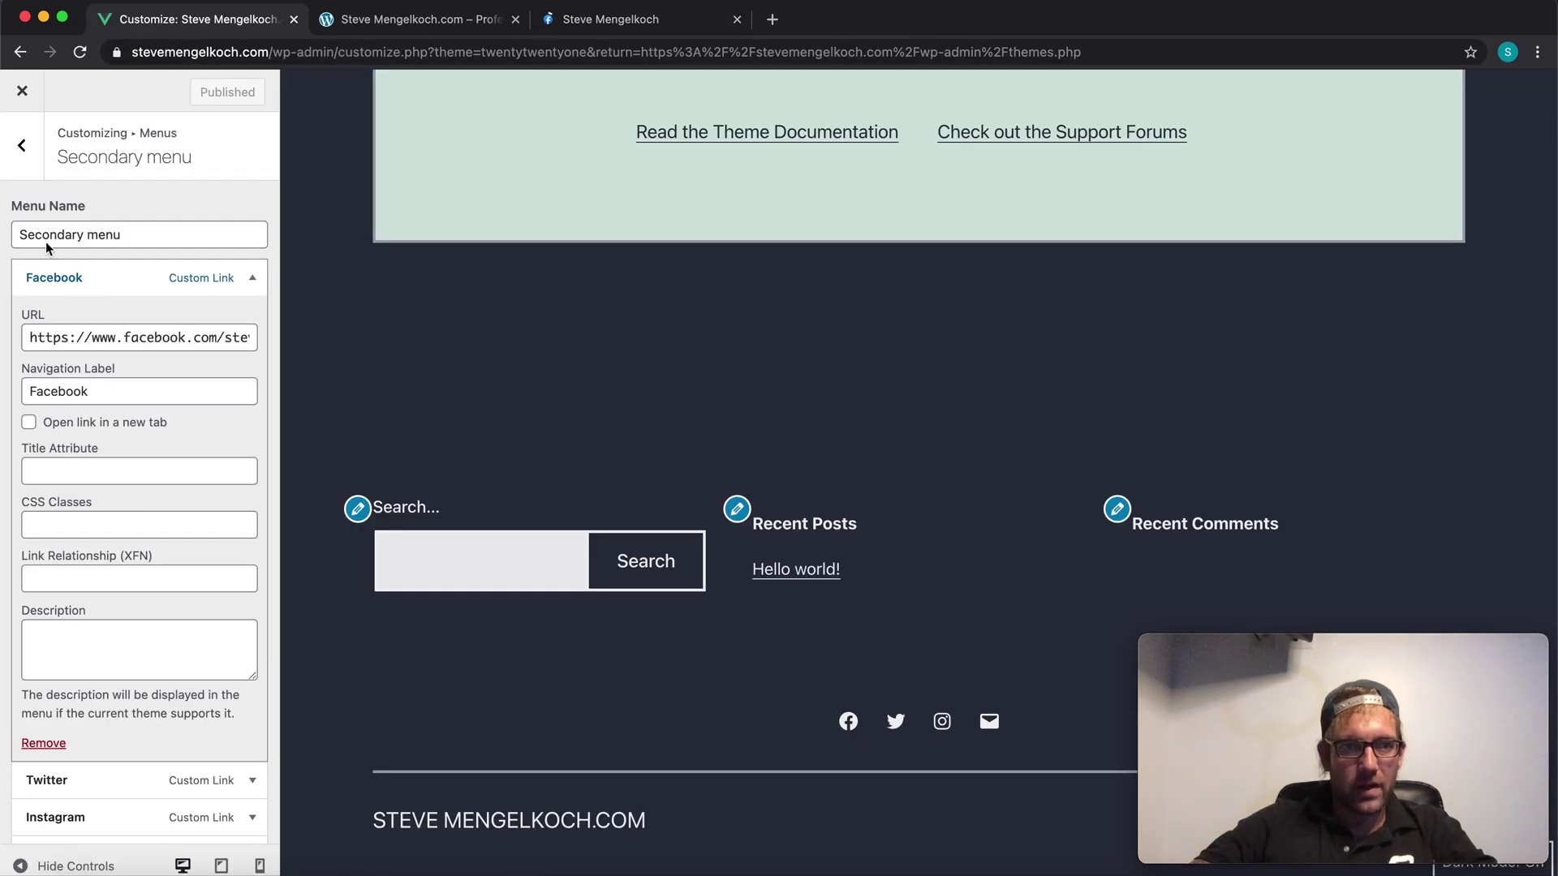
Step: Reopen the Secondary menu and expand the Twitter link's settings
{"action": "left_click", "coordinate": [21, 146]}
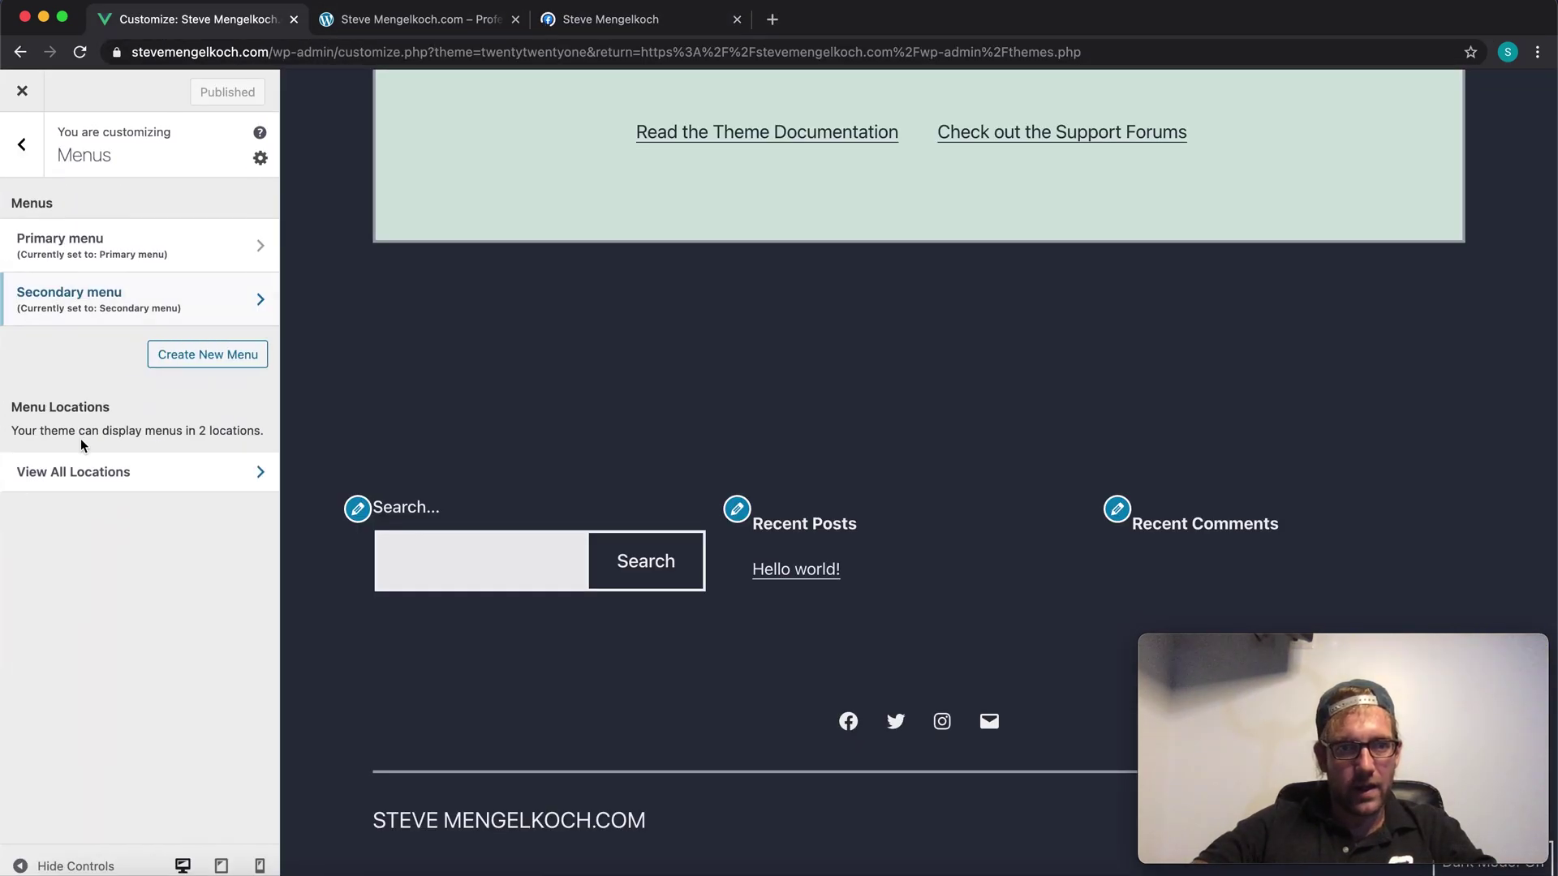
{"action": "left_click", "coordinate": [136, 313]}
{"action": "scroll", "coordinate": [129, 466], "scroll_direction": "down", "scroll_amount": 4}
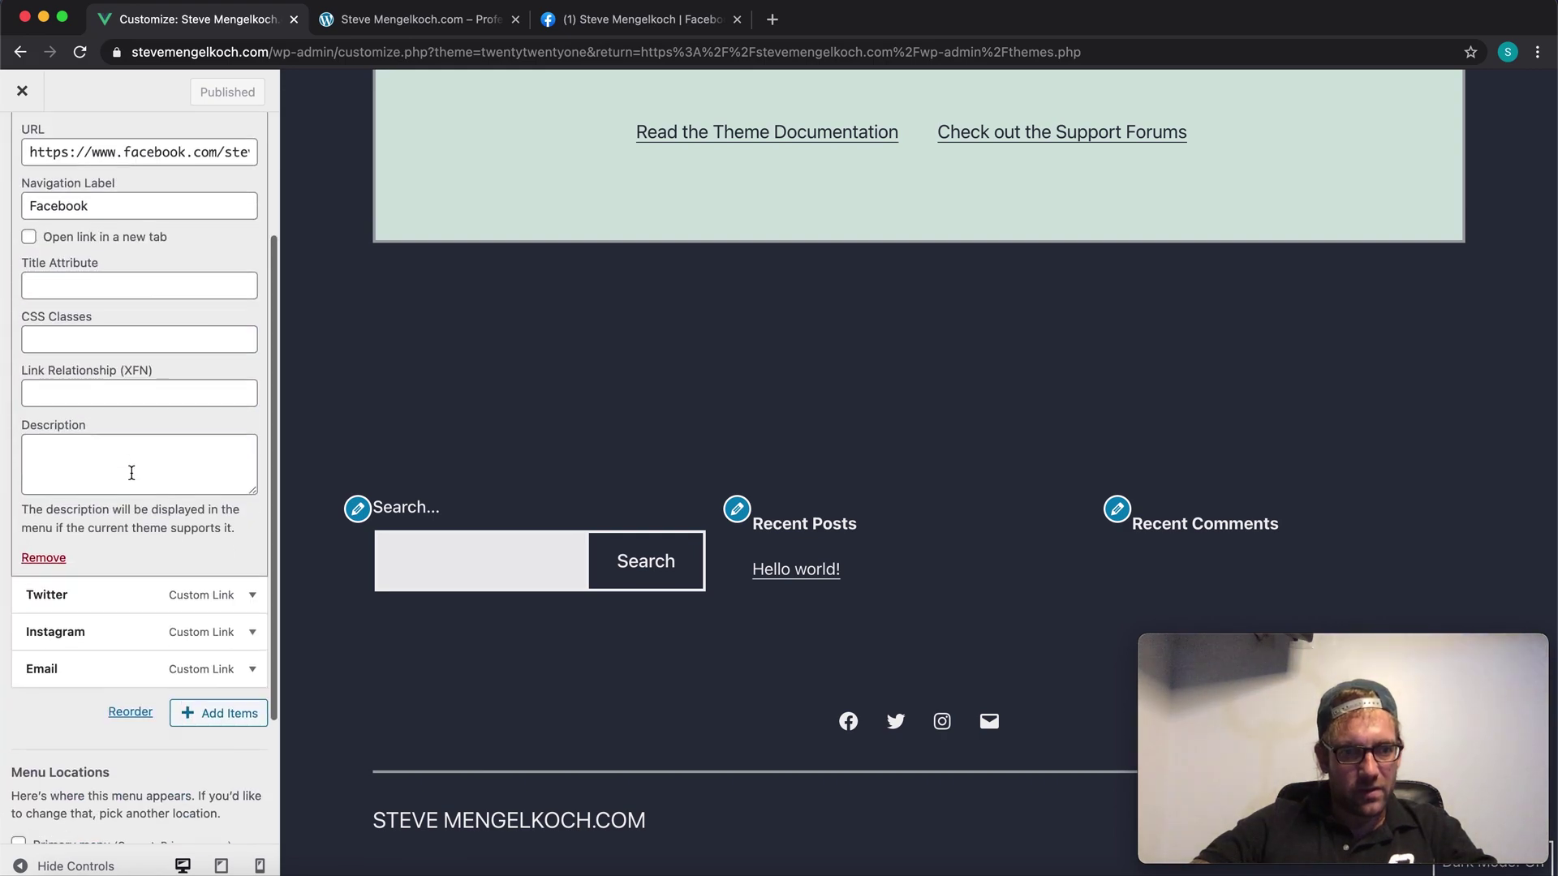
{"action": "left_click", "coordinate": [163, 505]}
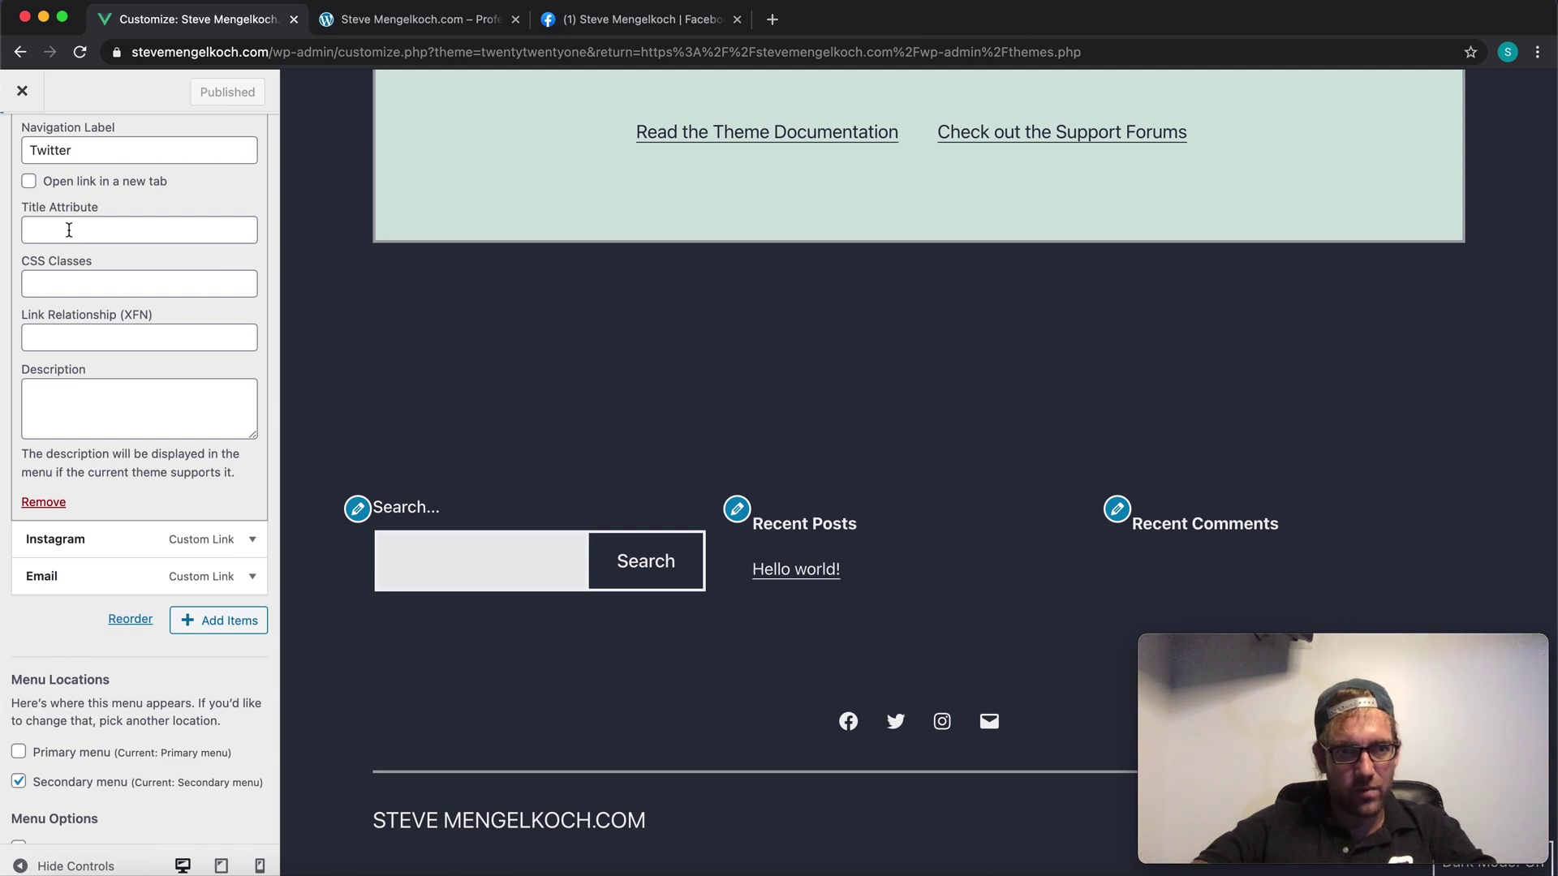
Step: Change the Twitter link's username to finalwebdesign and publish it
{"action": "left_click", "coordinate": [58, 340]}
{"action": "scroll", "coordinate": [69, 400], "scroll_direction": "up", "scroll_amount": 5}
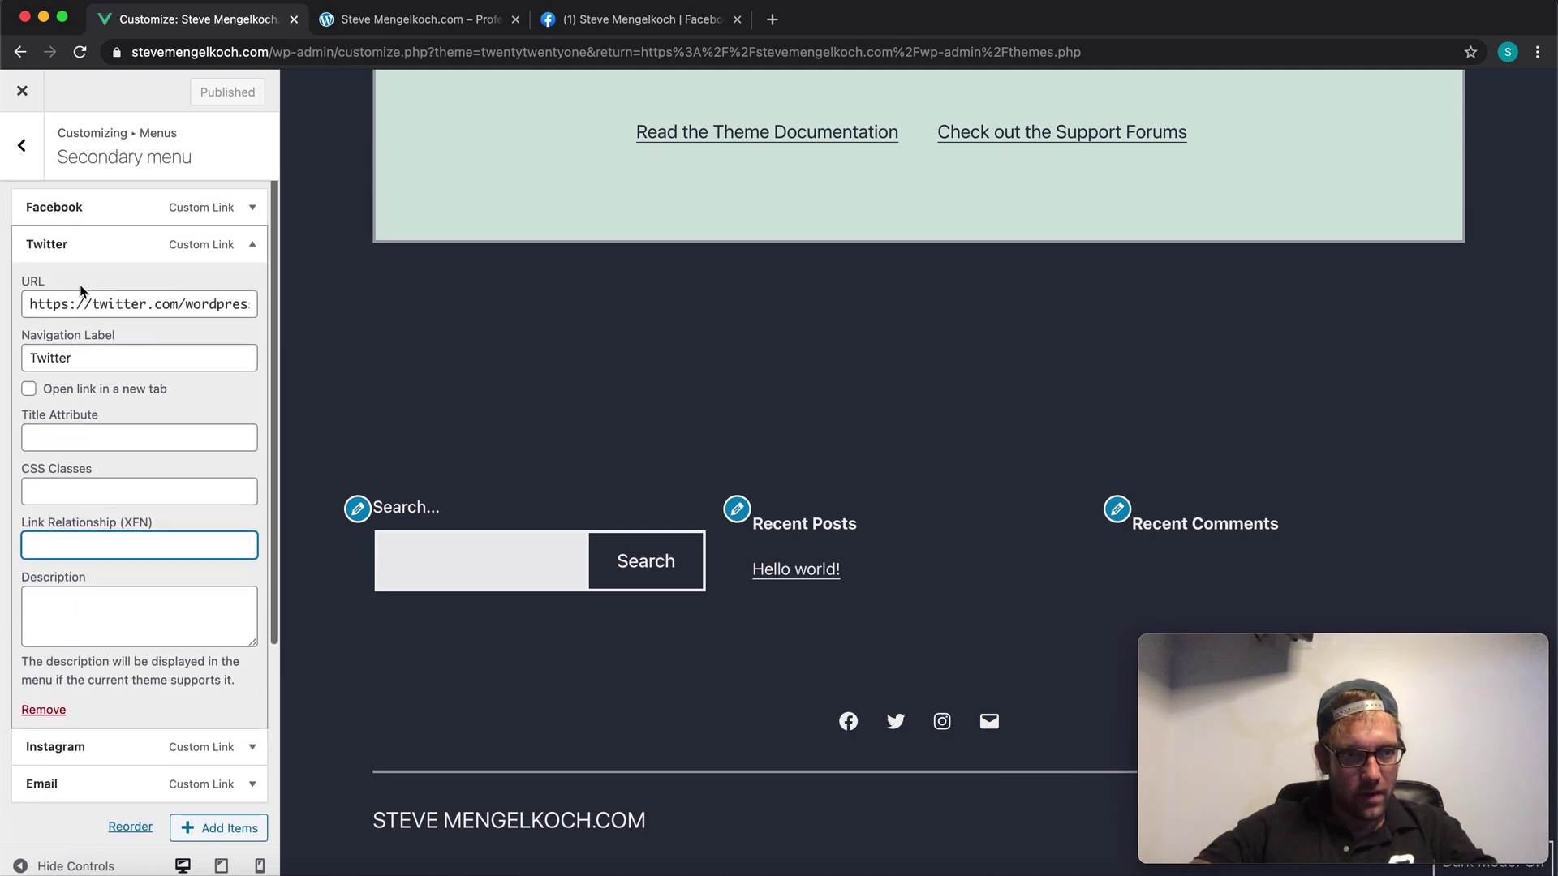
{"action": "double_click", "coordinate": [119, 307]}
{"action": "double_click", "coordinate": [198, 302]}
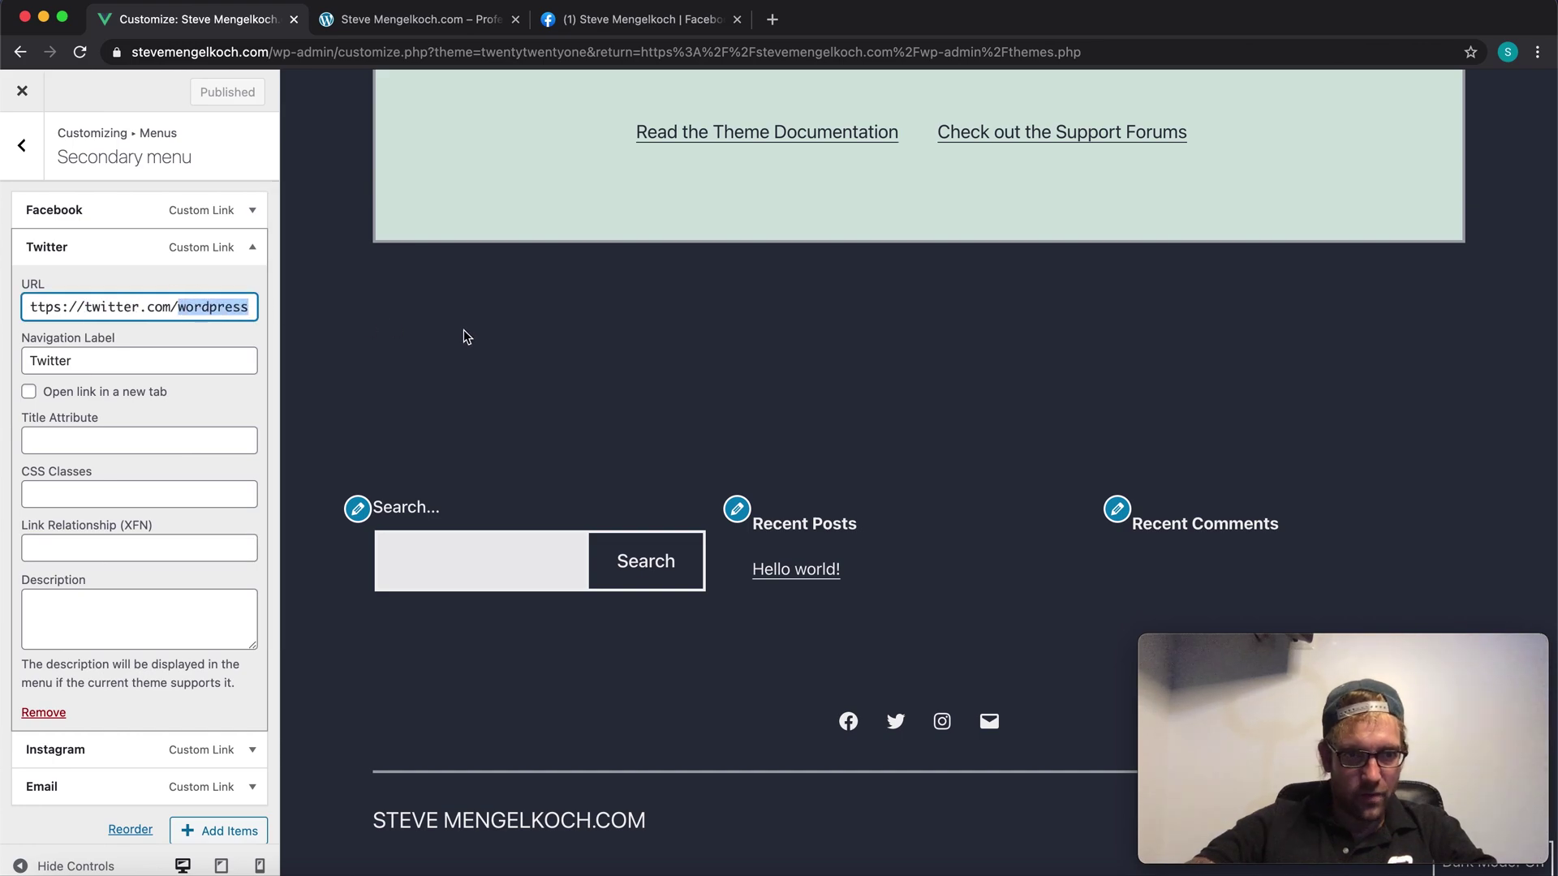
{"action": "type", "text": "finalwebdesign"}
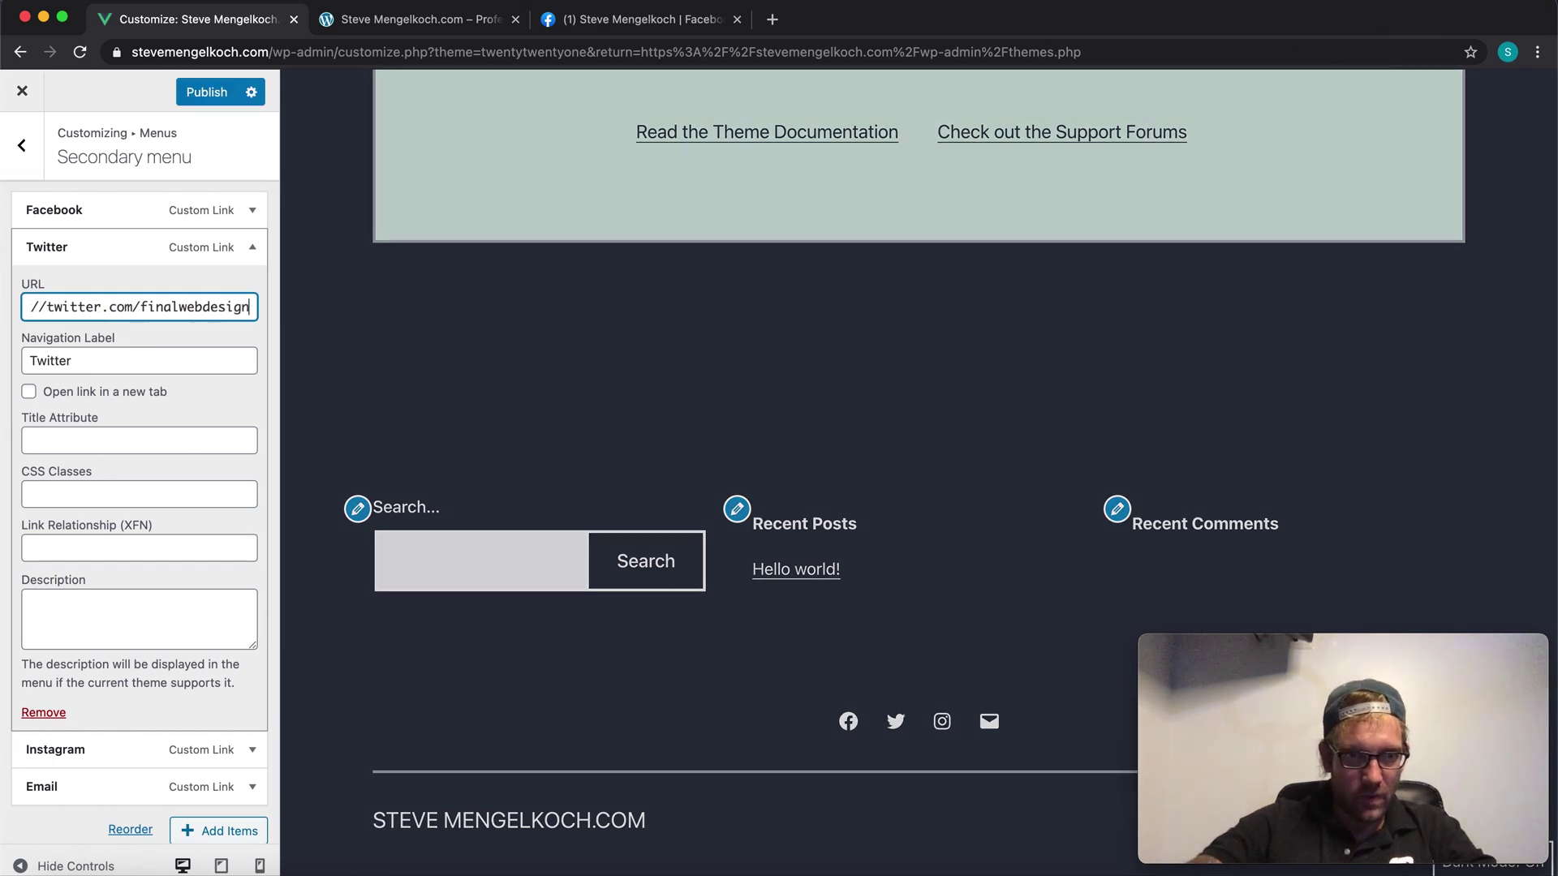
{"action": "scroll", "coordinate": [126, 480], "scroll_direction": "down", "scroll_amount": 2}
{"action": "scroll", "coordinate": [126, 480], "scroll_direction": "down", "scroll_amount": 3}
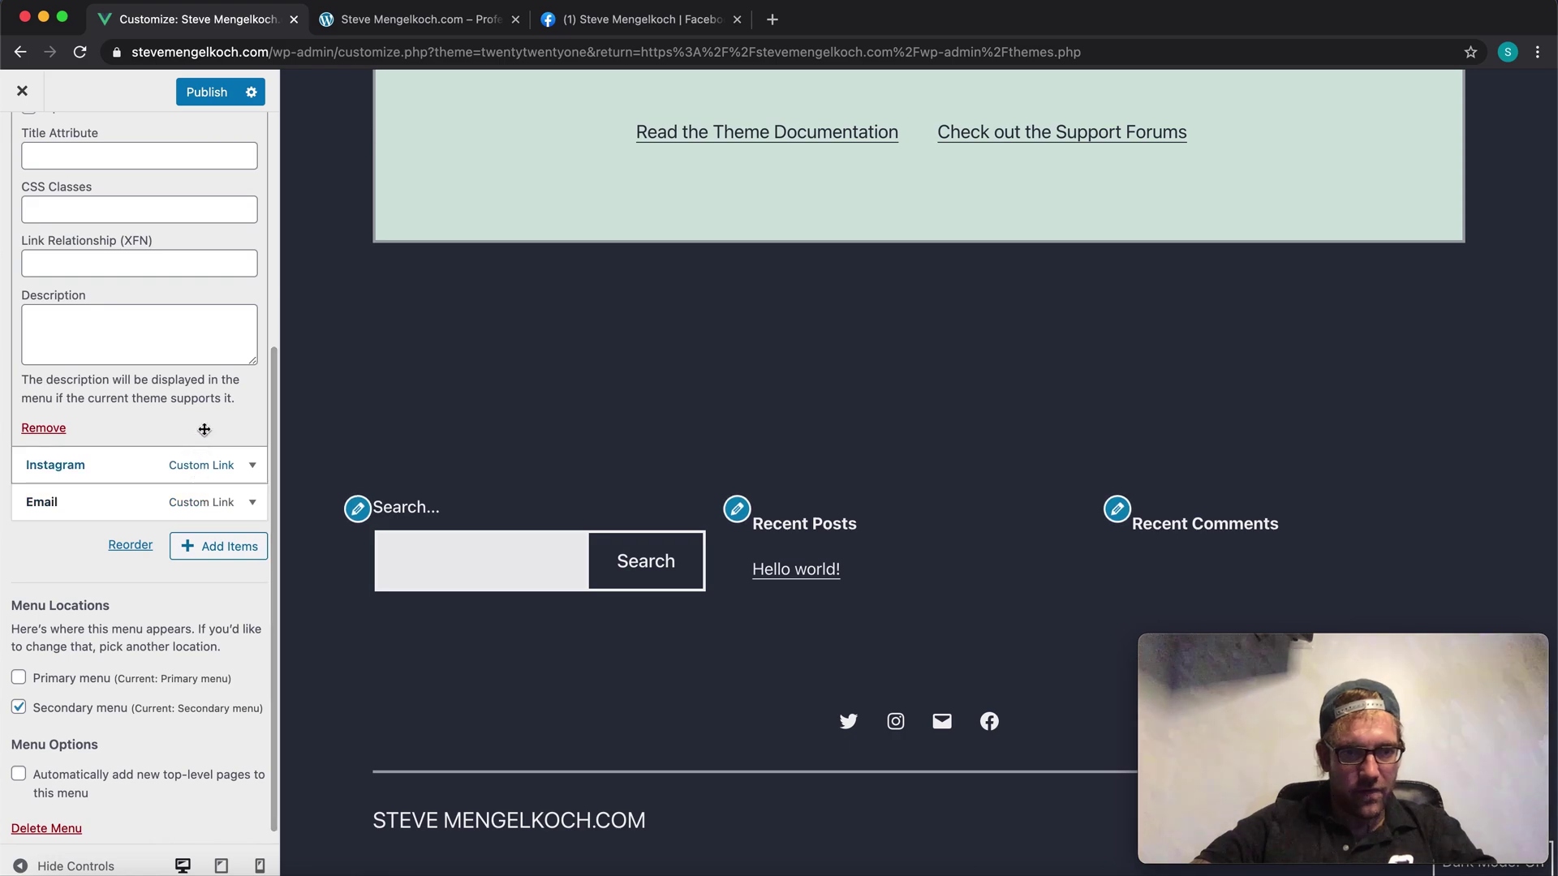
{"action": "left_click", "coordinate": [205, 91]}
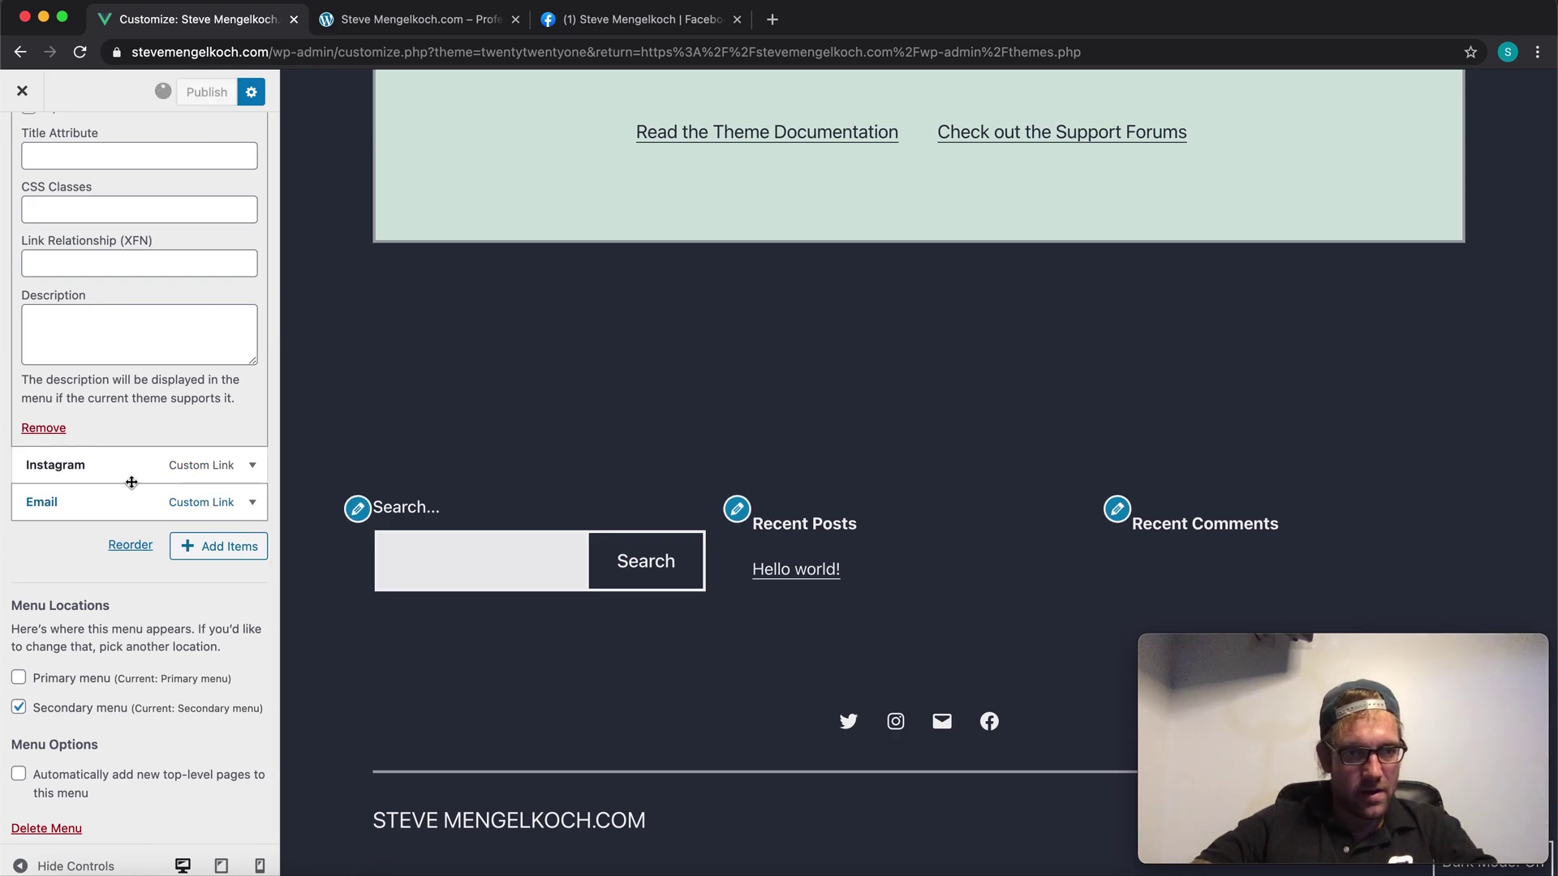
Step: Expand the Instagram link and paste the owner's Instagram profile address into its URL
{"action": "left_click", "coordinate": [251, 466]}
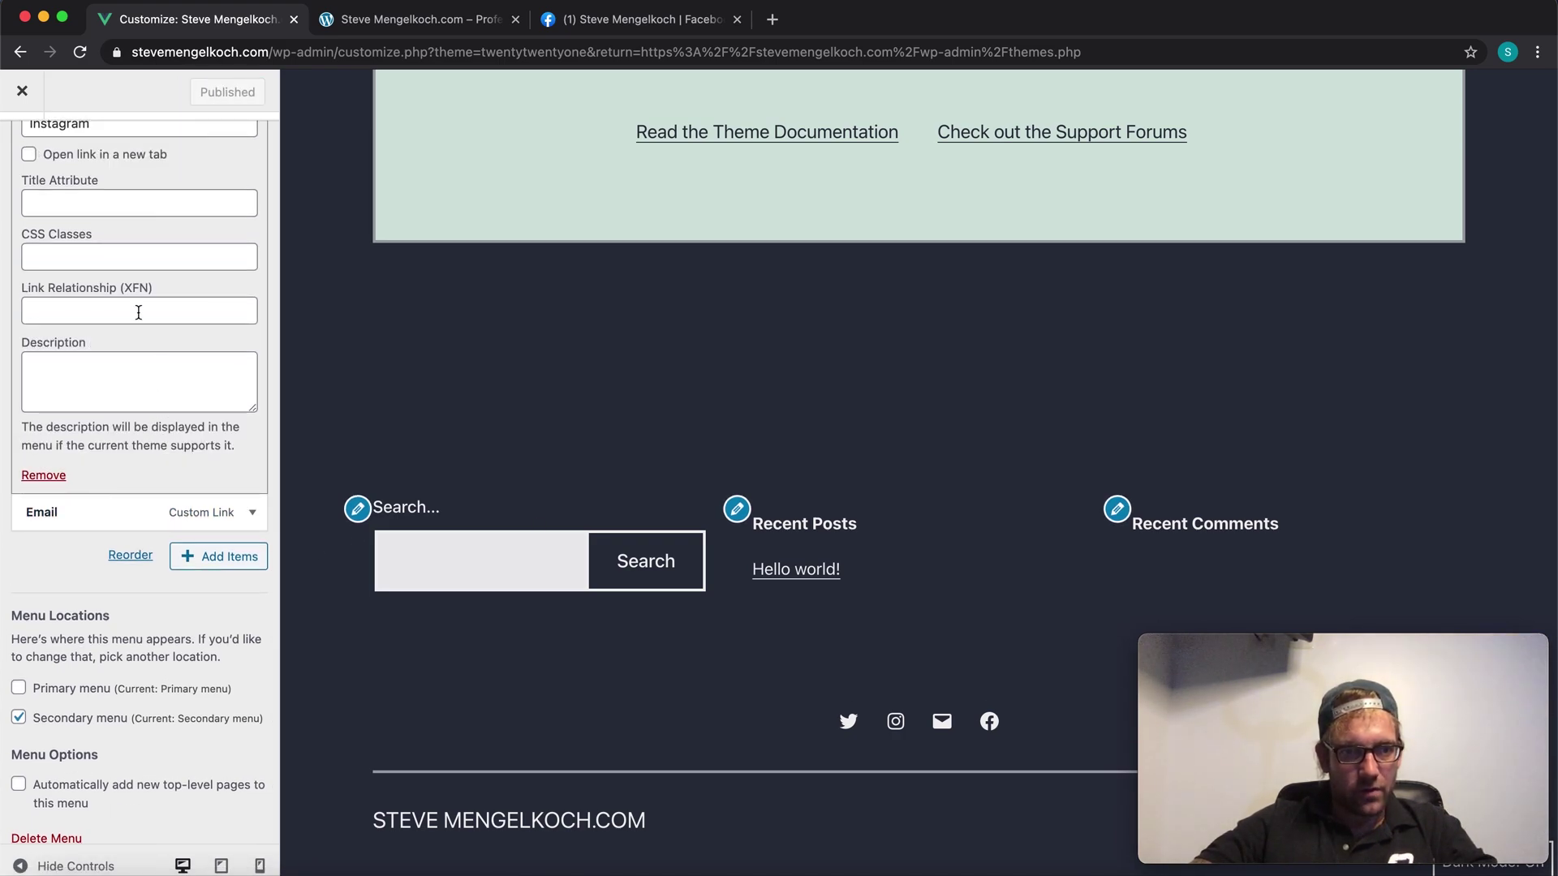
{"action": "scroll", "coordinate": [139, 310], "scroll_direction": "up", "scroll_amount": 3}
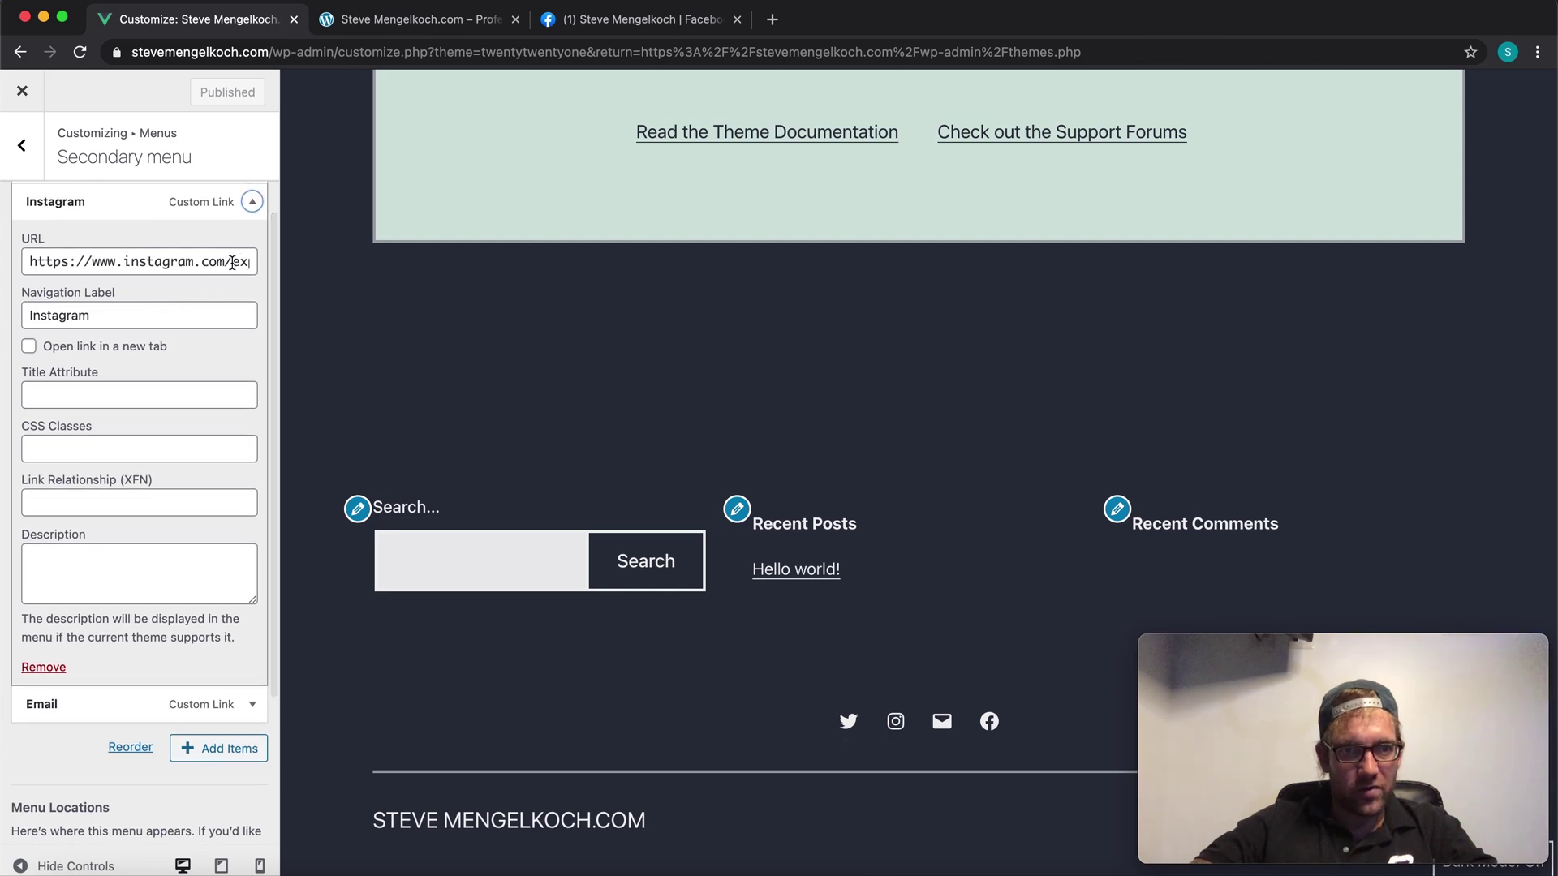
{"action": "left_click_drag", "start_coordinate": [245, 263], "coordinate": [445, 287]}
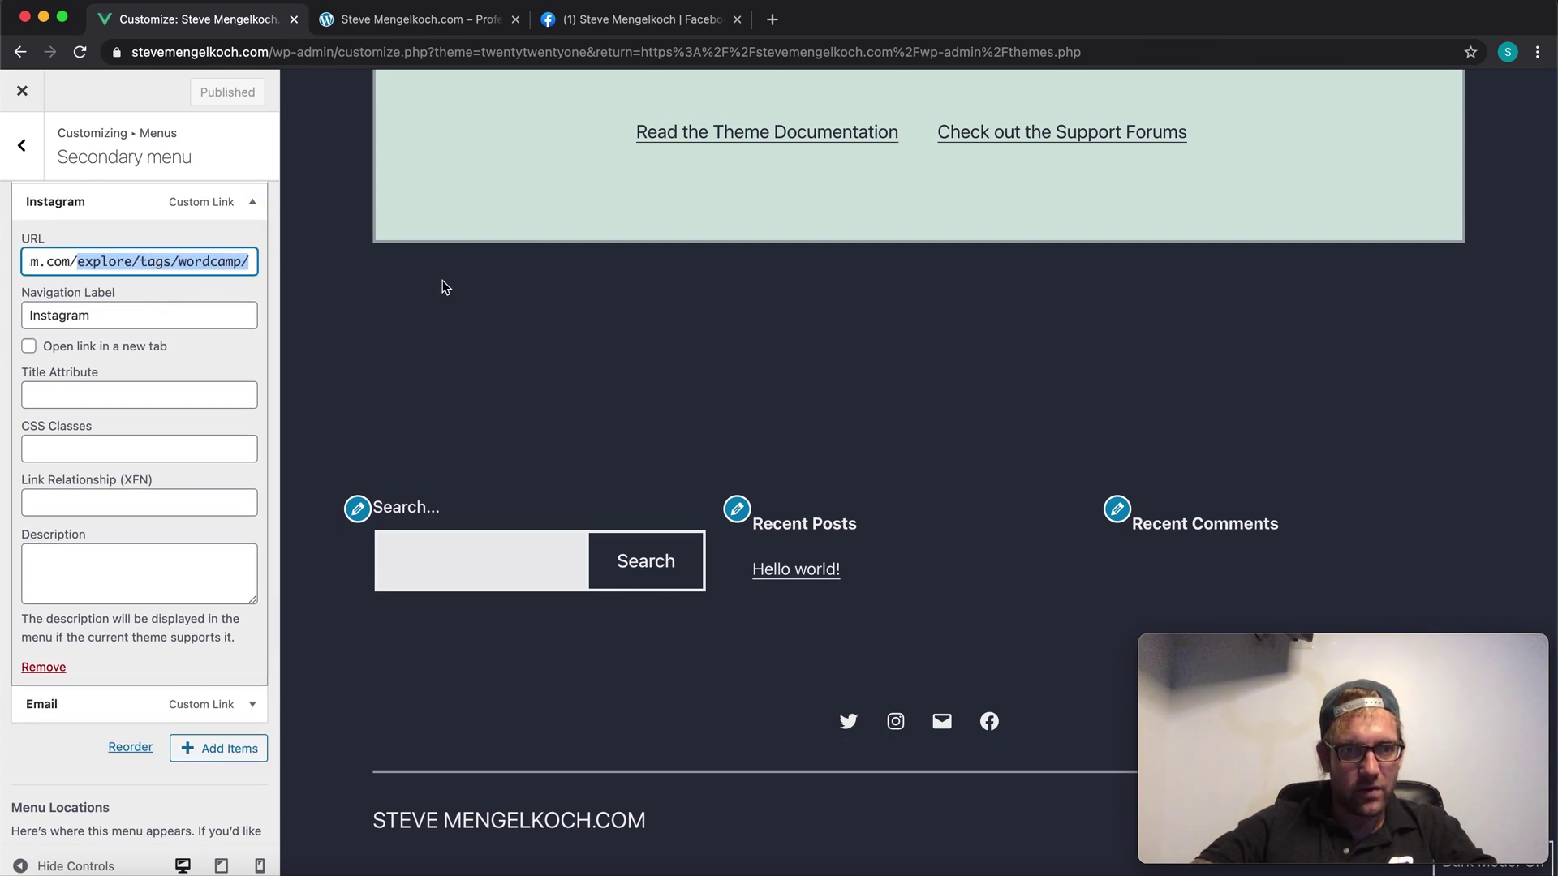
{"action": "type", "text": "www.instagram.com/mengelkoch"}
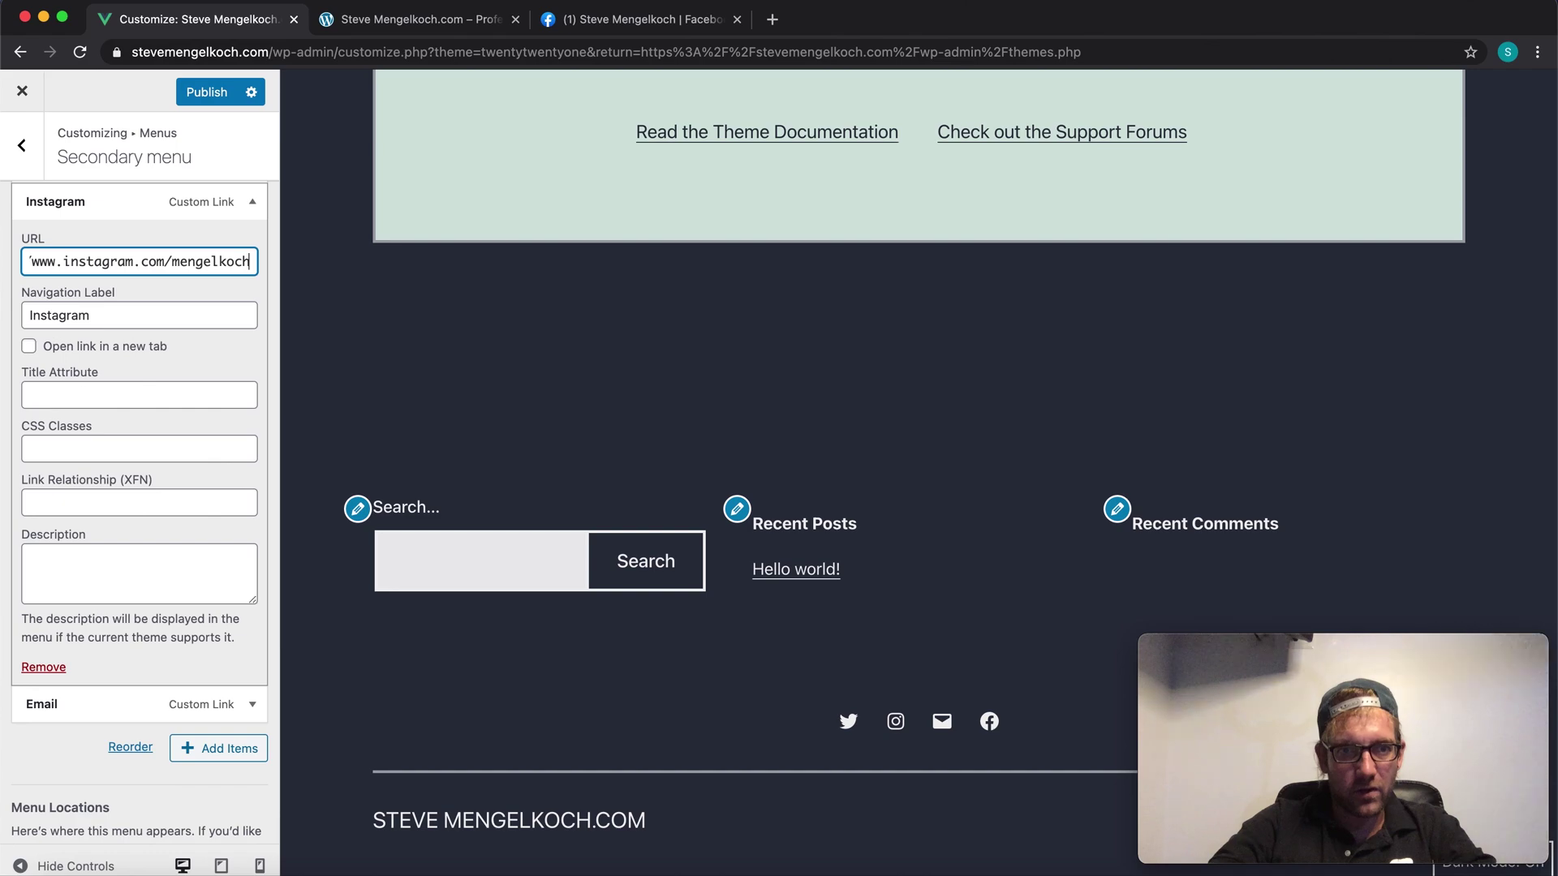
Step: Publish the Instagram link and load the pasted profile address in a new tab
{"action": "left_click", "coordinate": [206, 94]}
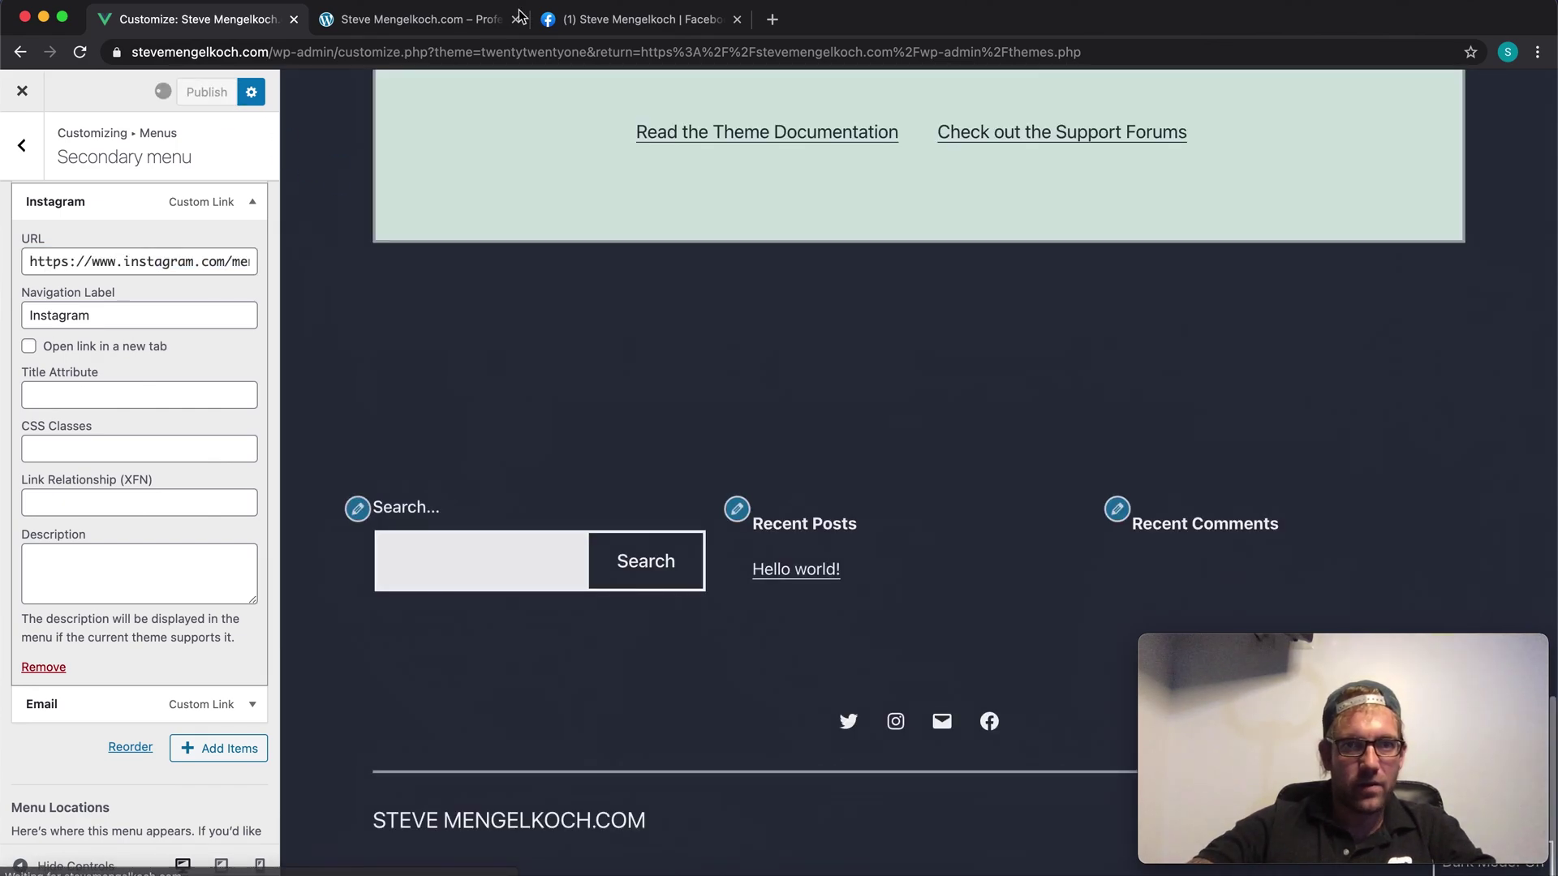
{"action": "left_click", "coordinate": [609, 25]}
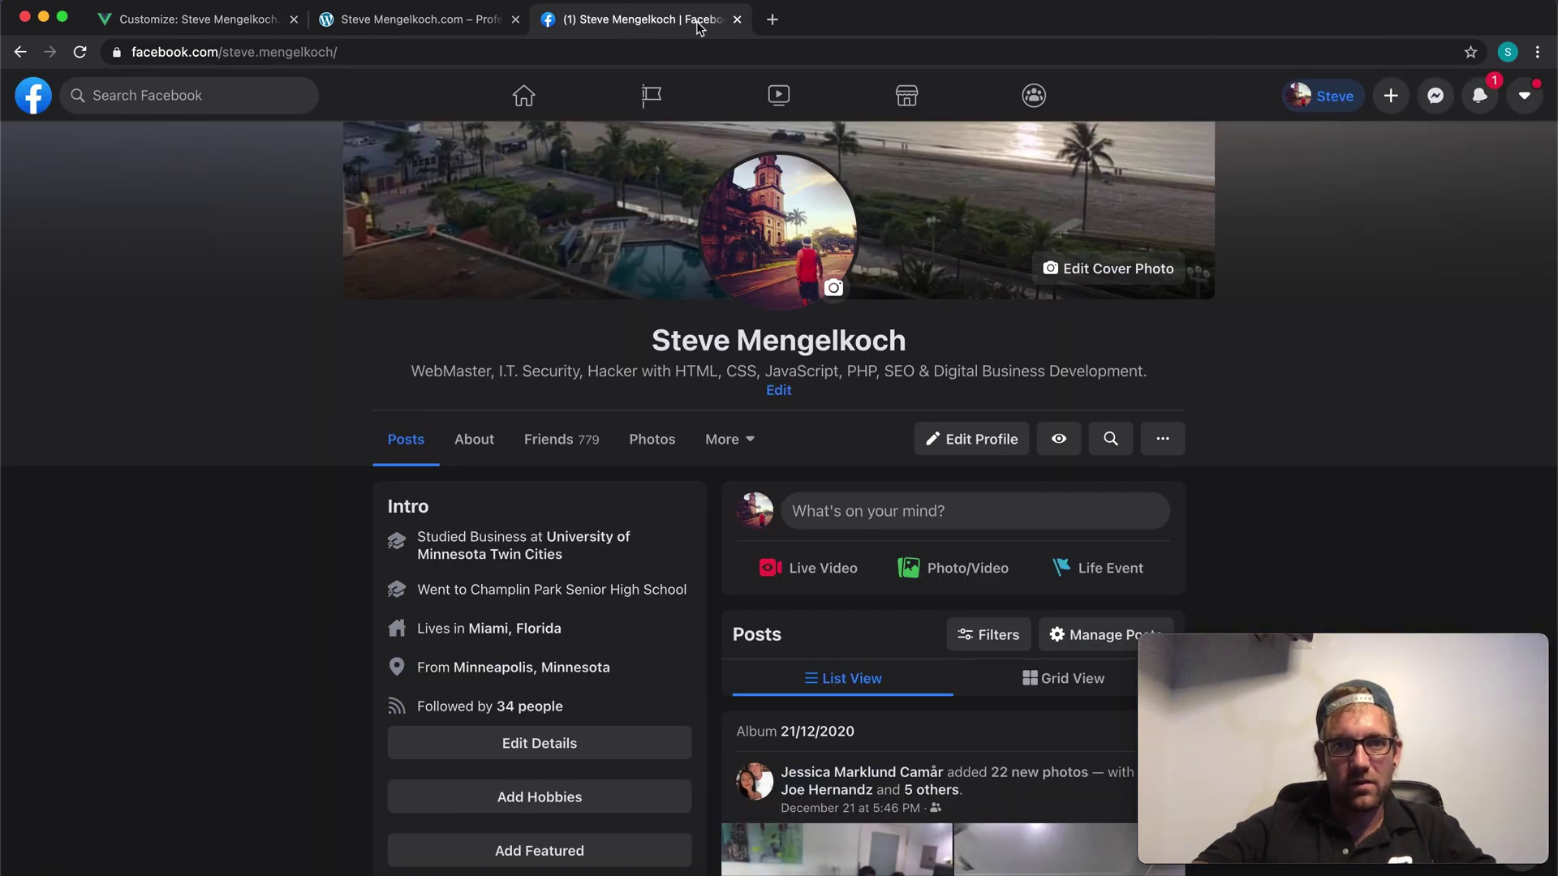
{"action": "left_click", "coordinate": [768, 24]}
{"action": "type", "text": "https://www.instagram.com/mengelkoch"}
{"action": "key", "text": "Return"}
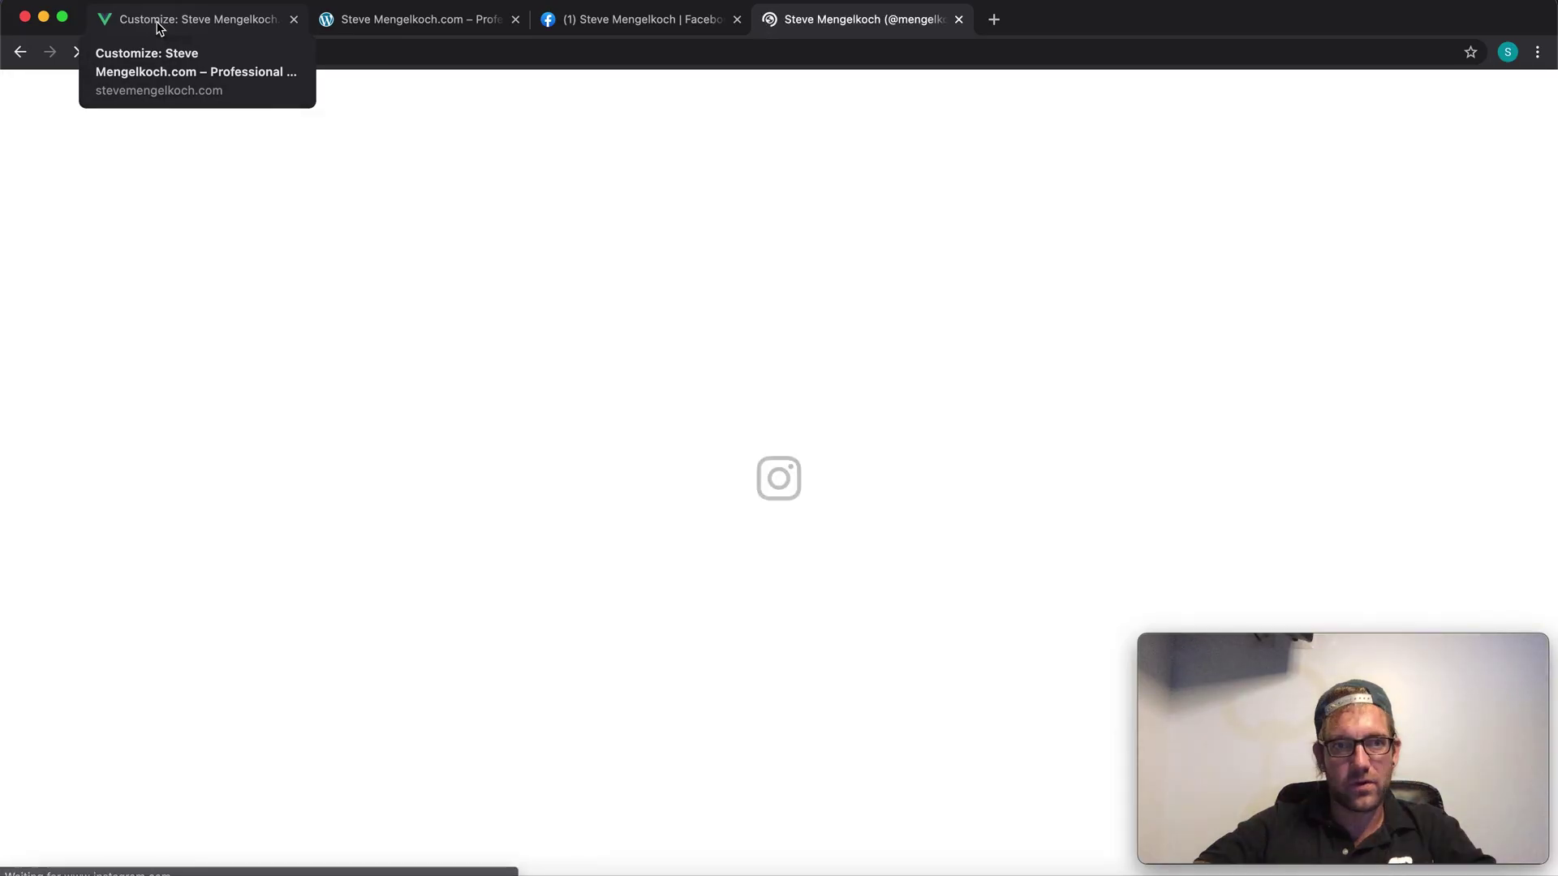
Step: Switch back to the site Customizer tab after checking the Instagram profile
{"action": "left_click", "coordinate": [159, 25]}
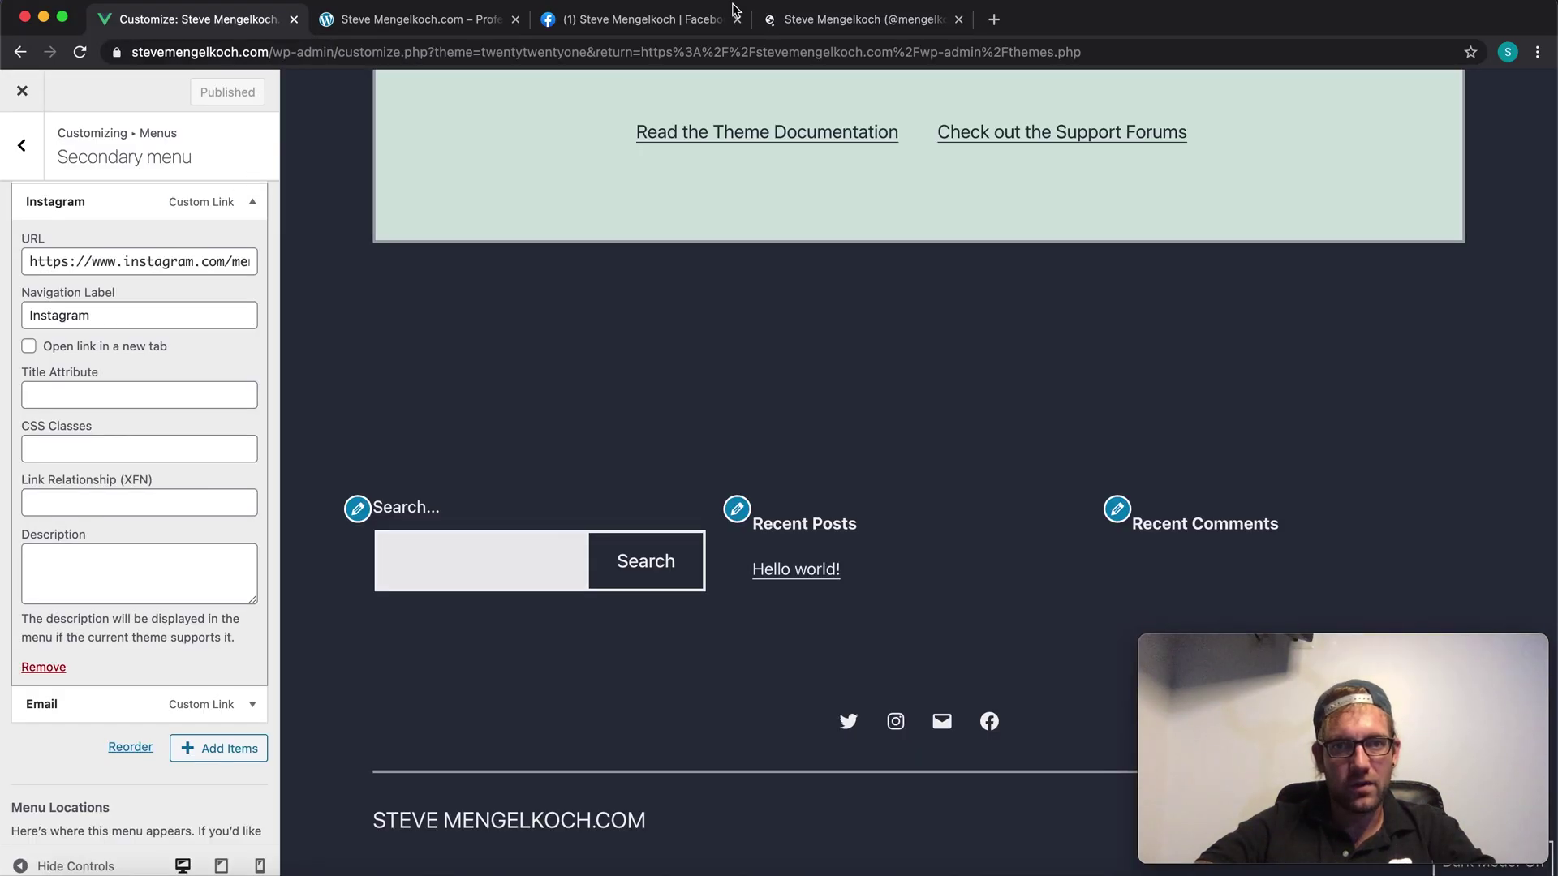
{"action": "left_click", "coordinate": [801, 25]}
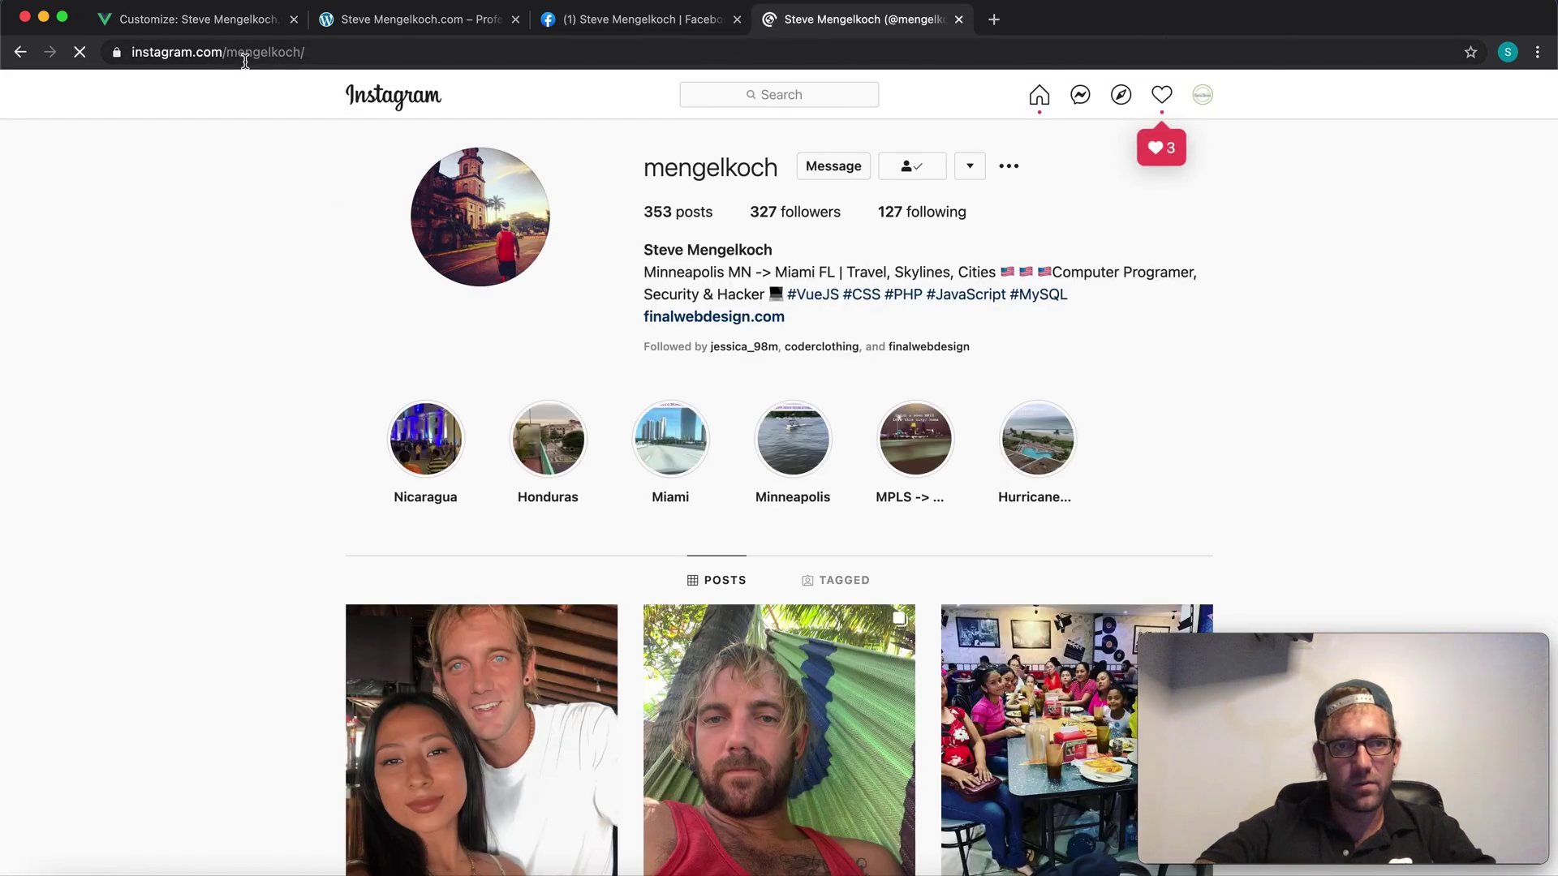
{"action": "left_click", "coordinate": [225, 34]}
{"action": "scroll", "coordinate": [77, 452], "scroll_direction": "down", "scroll_amount": 3}
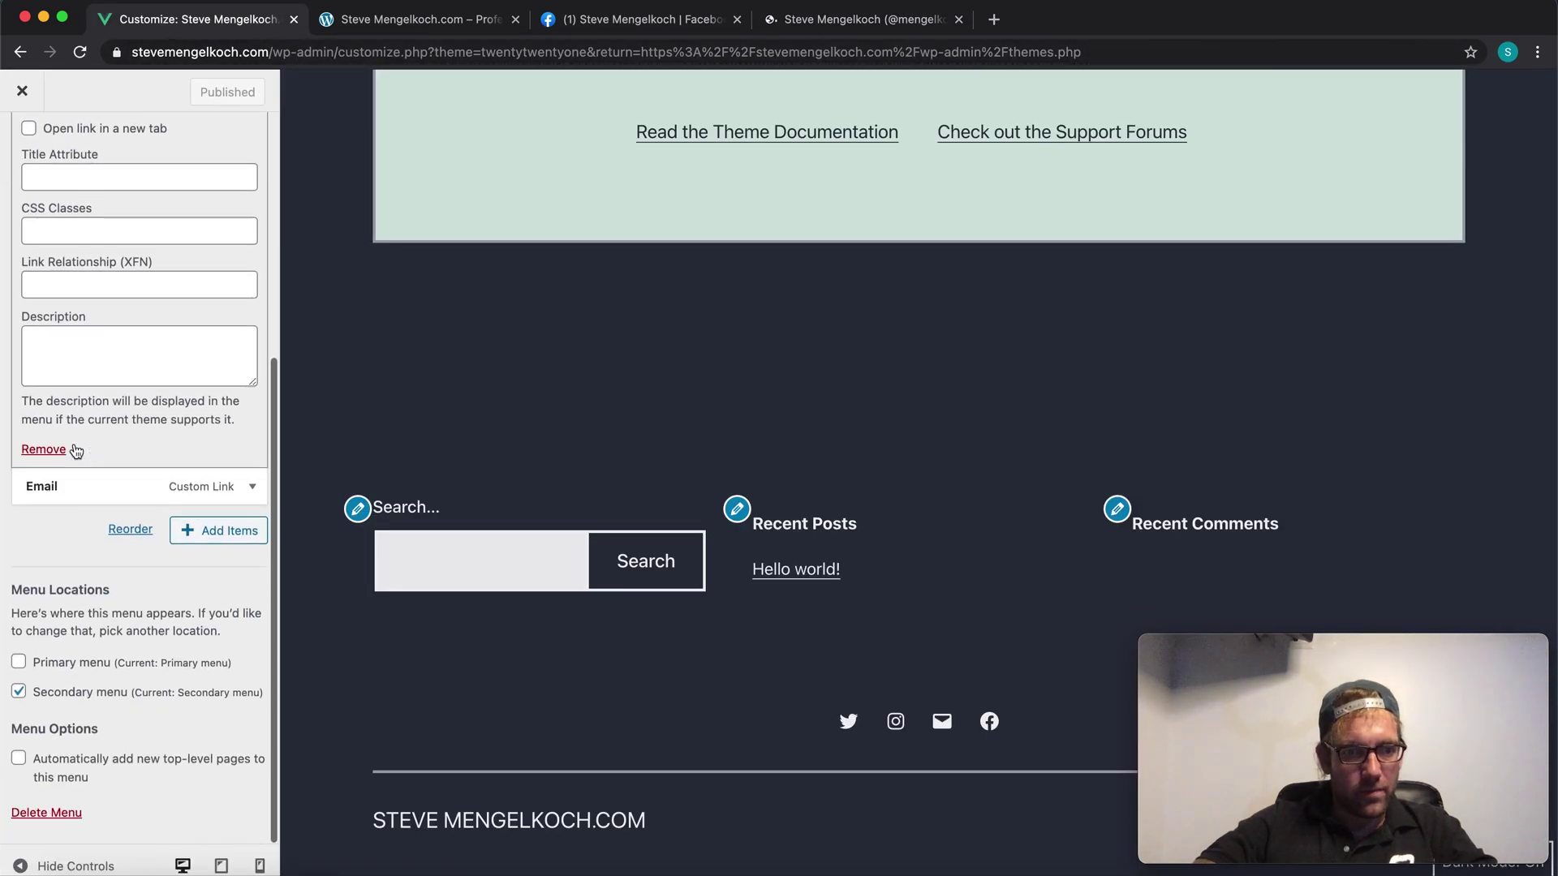
Step: Replace the Email link's placeholder after mailto: with the owner's e-mail address and publish
{"action": "left_click", "coordinate": [253, 487]}
{"action": "scroll", "coordinate": [235, 487], "scroll_direction": "down", "scroll_amount": 5}
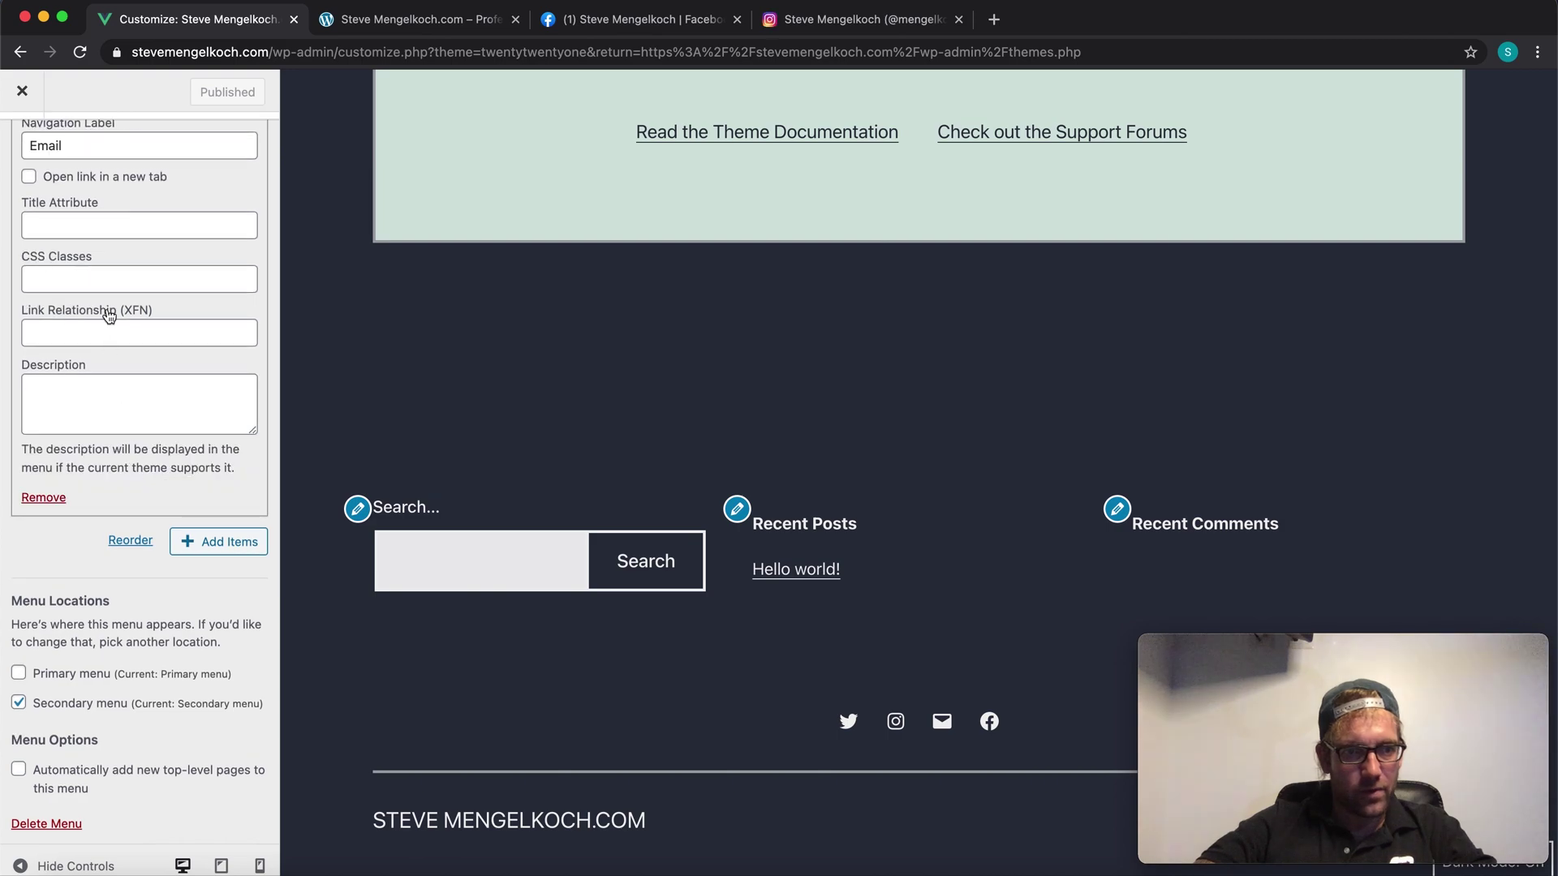
{"action": "scroll", "coordinate": [106, 332], "scroll_direction": "up", "scroll_amount": 2}
{"action": "scroll", "coordinate": [107, 333], "scroll_direction": "up", "scroll_amount": 1}
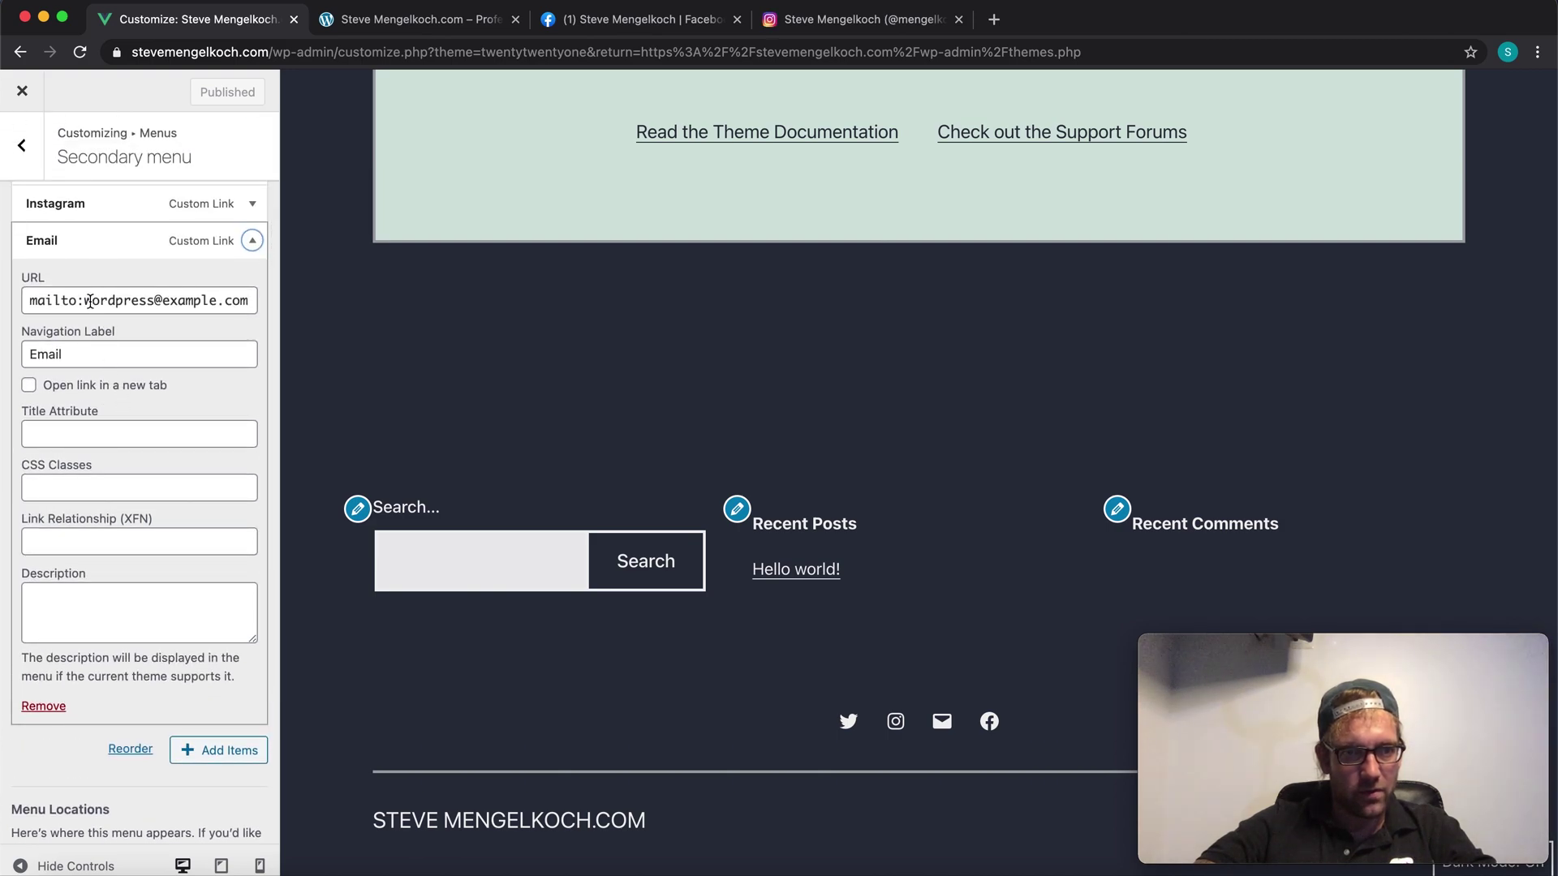
{"action": "left_click_drag", "start_coordinate": [88, 301], "coordinate": [345, 325]}
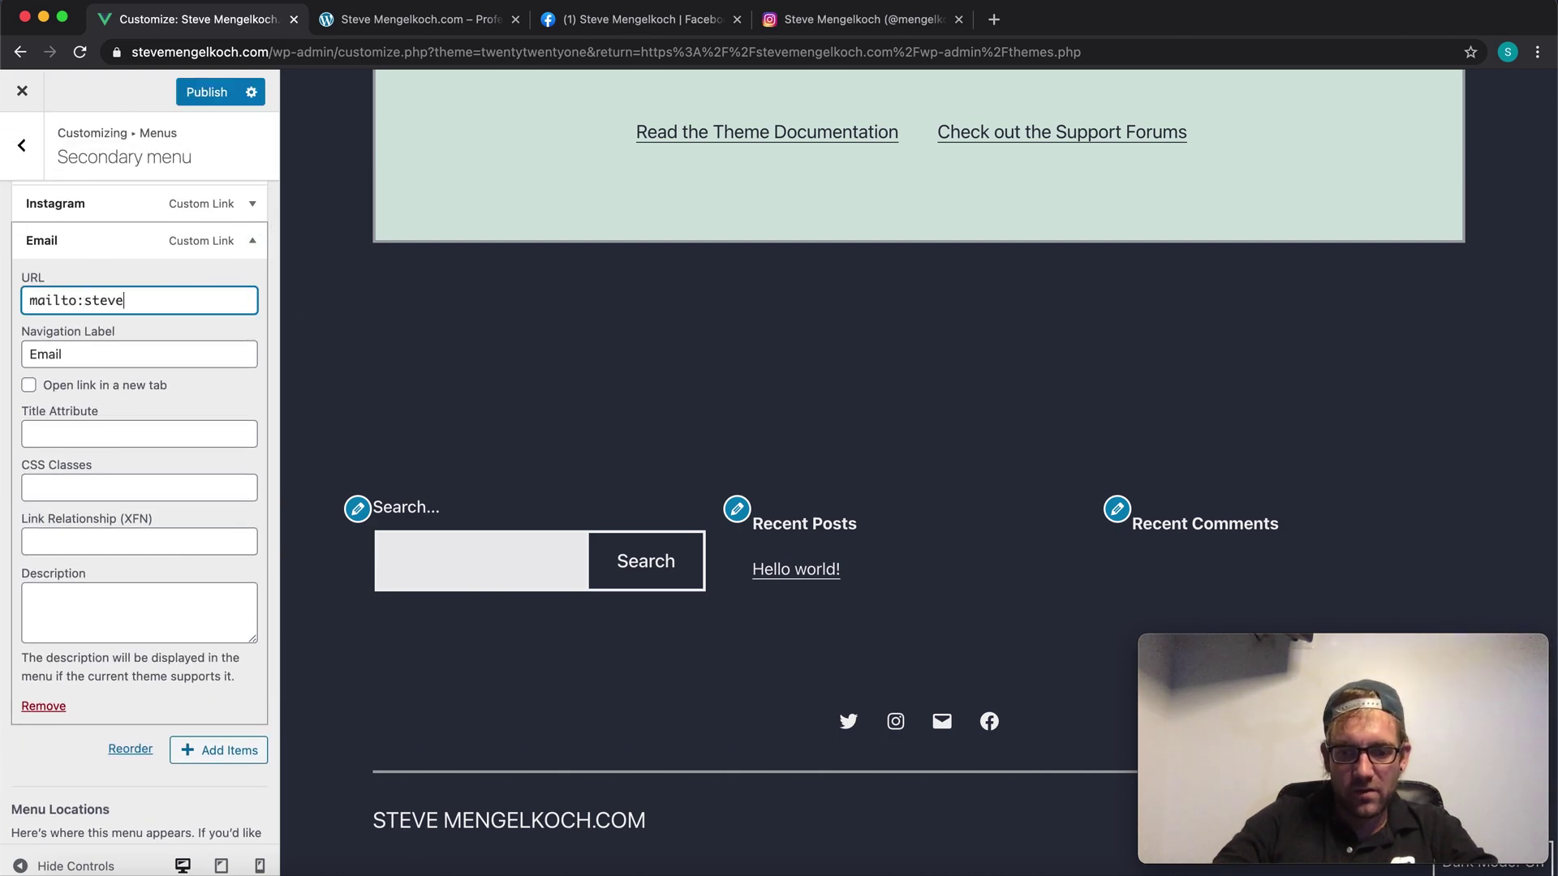
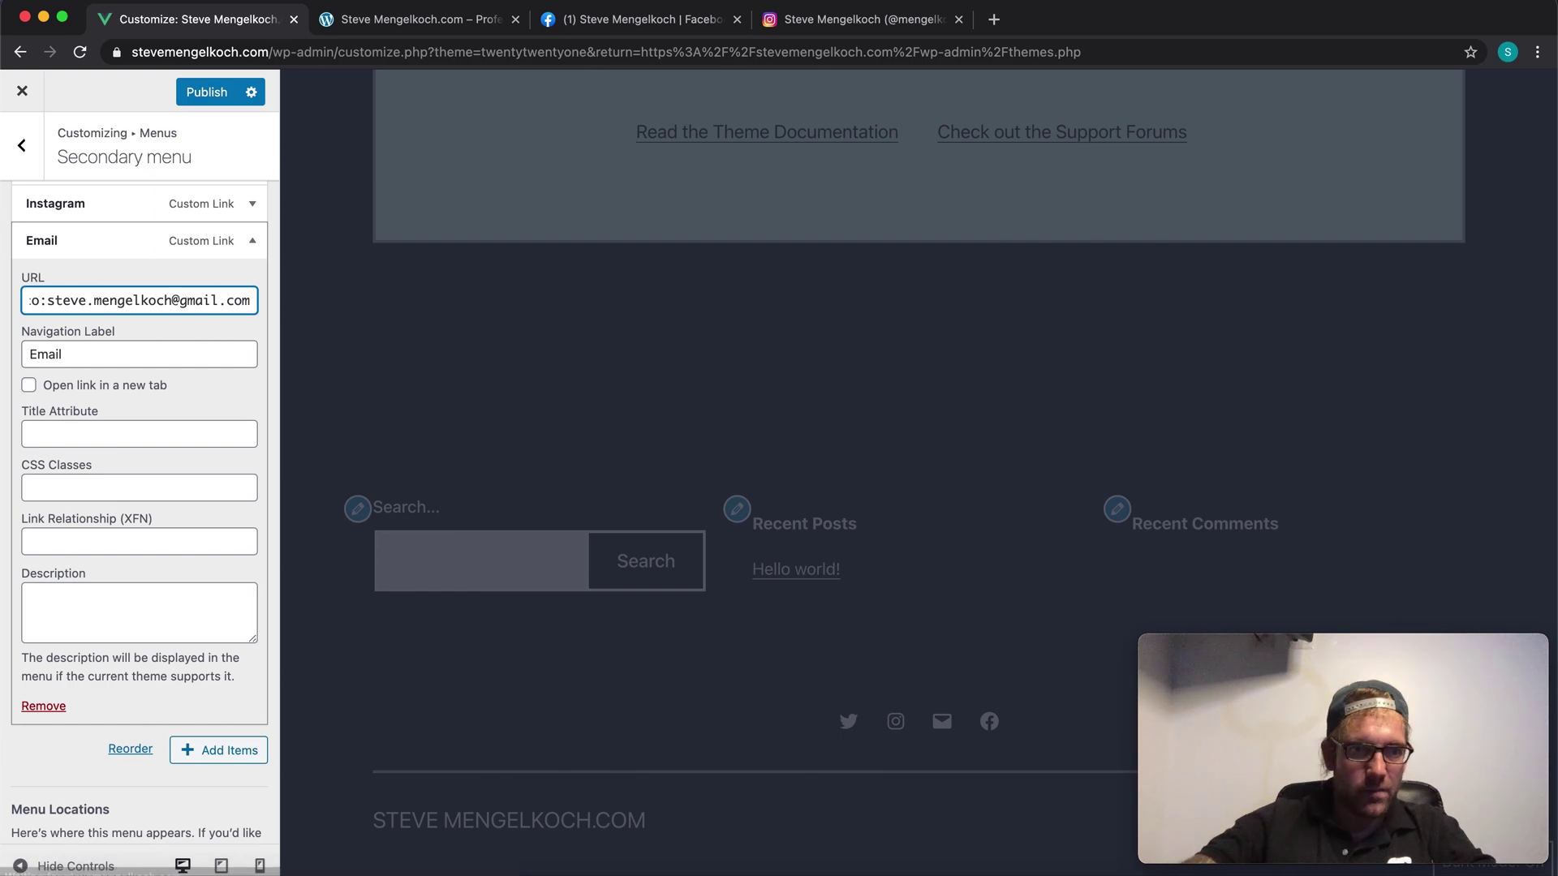
{"action": "scroll", "coordinate": [166, 503], "scroll_direction": "down", "scroll_amount": 3}
{"action": "scroll", "coordinate": [163, 503], "scroll_direction": "up", "scroll_amount": 5}
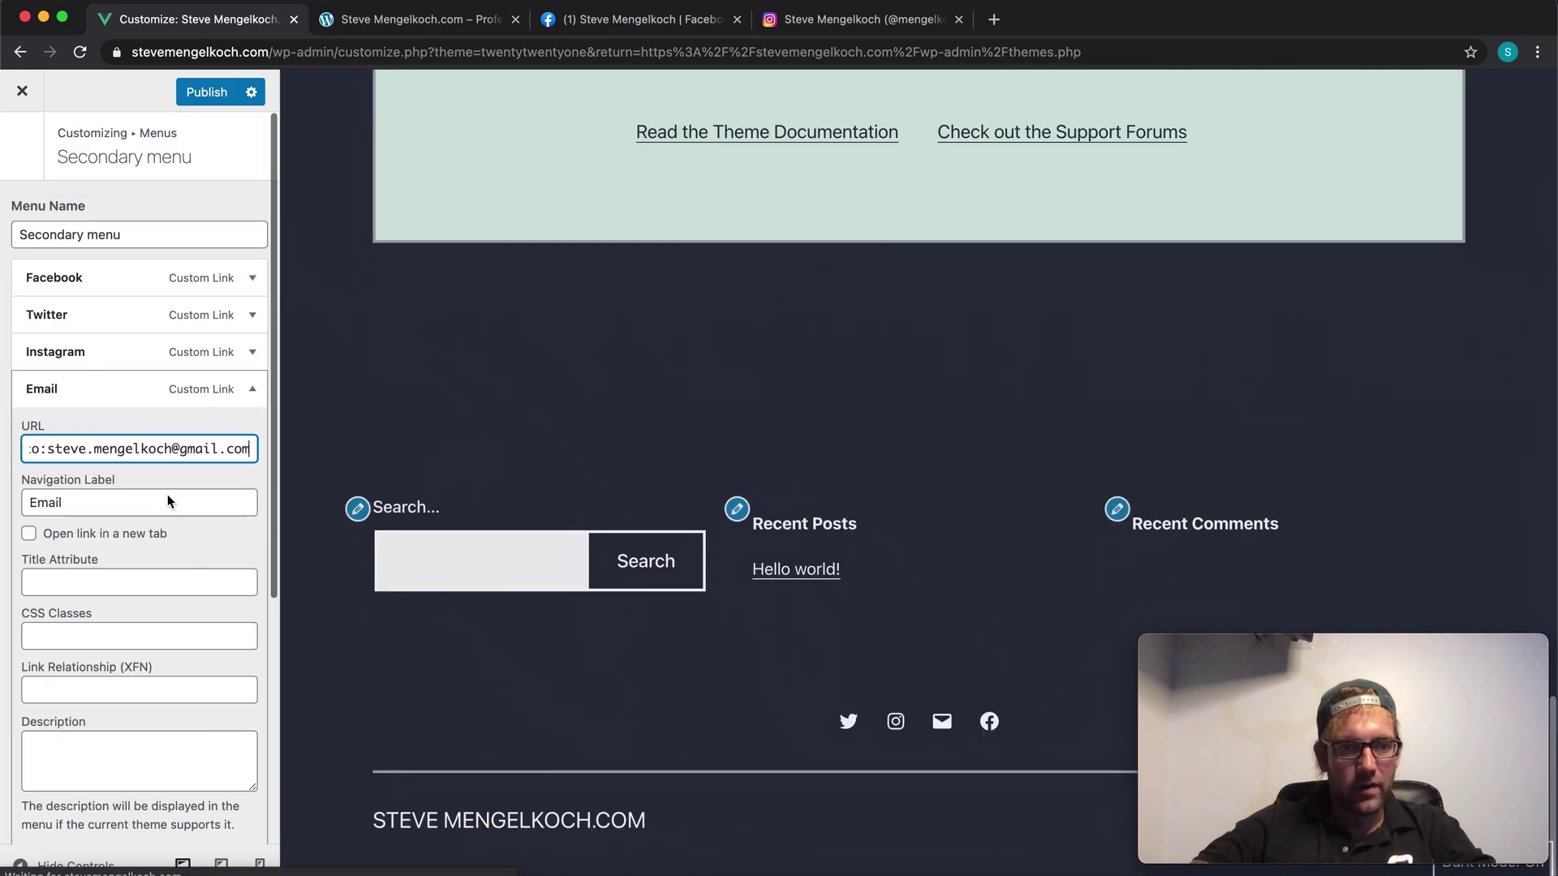
{"action": "left_click", "coordinate": [202, 93]}
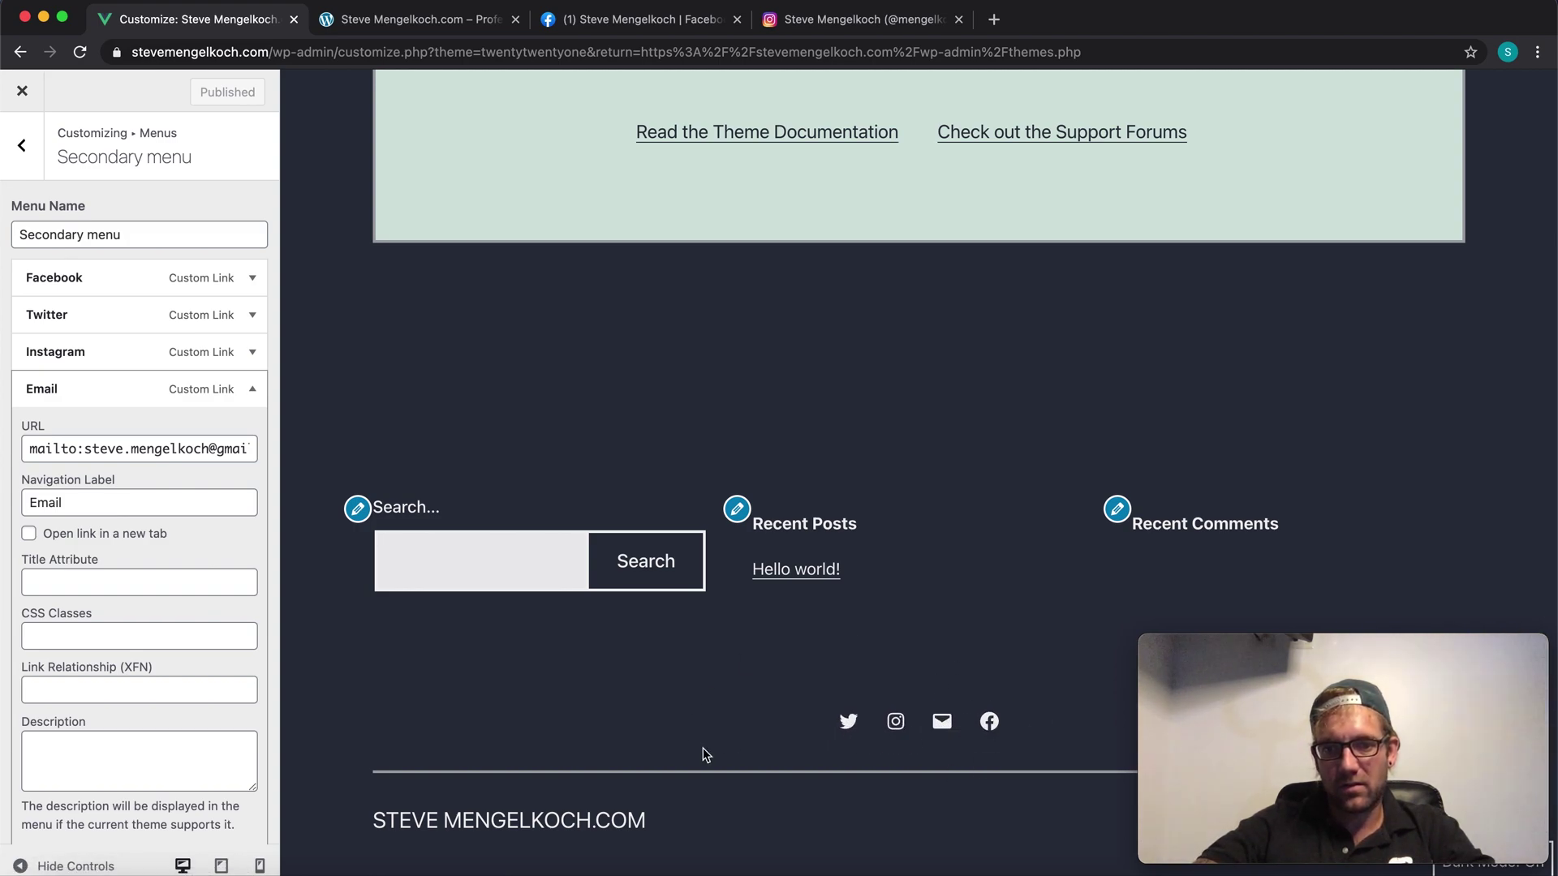
Step: Go back to the menus list and reopen the Secondary menu to check its four links
{"action": "left_click", "coordinate": [22, 145]}
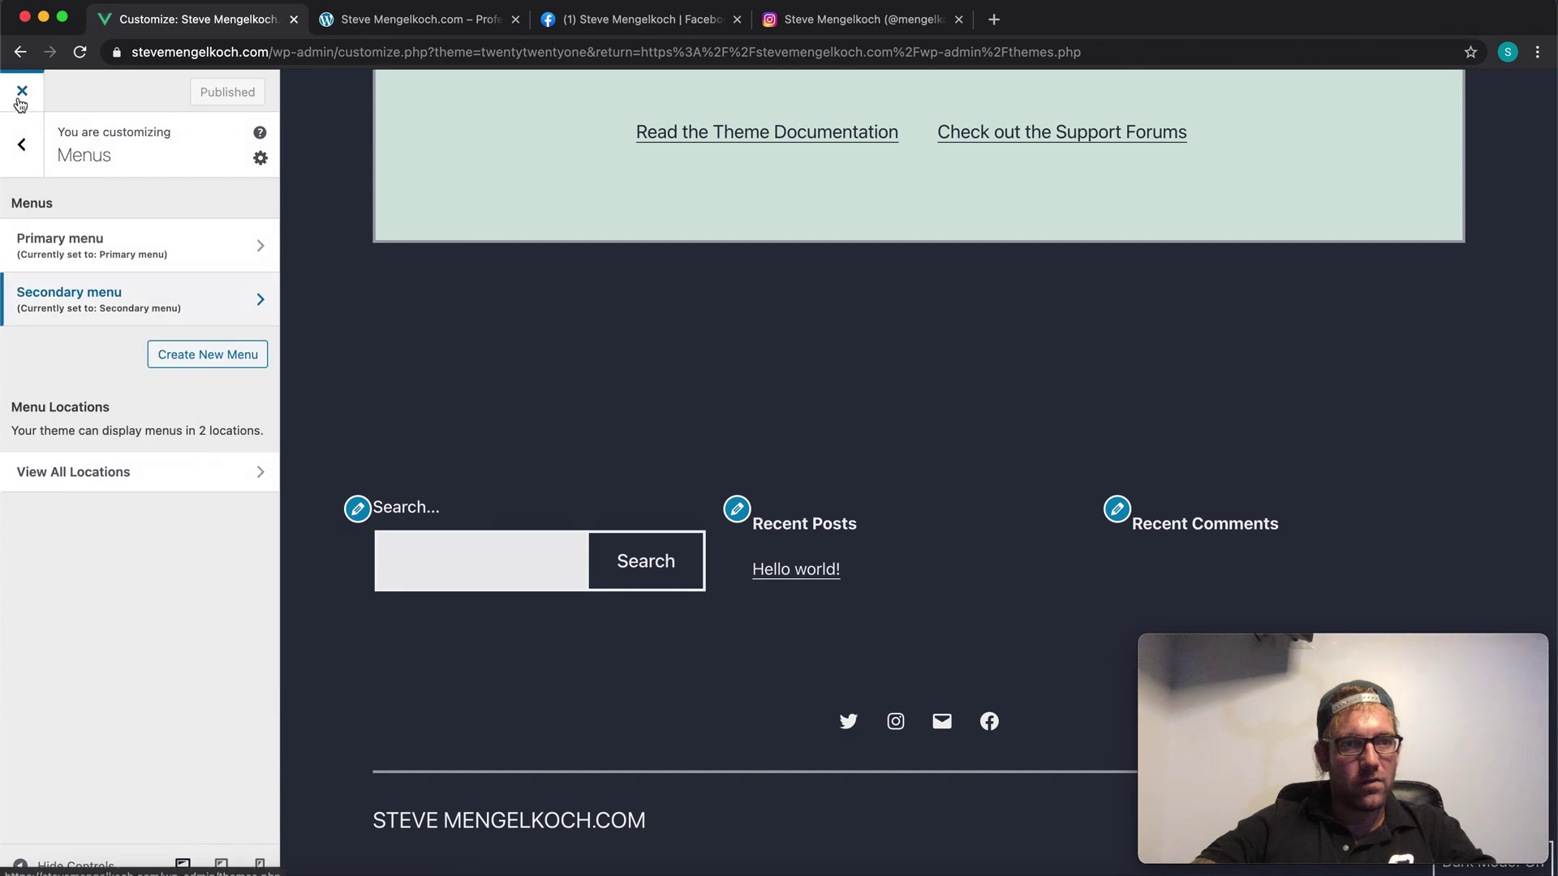
{"action": "left_click", "coordinate": [257, 304]}
{"action": "scroll", "coordinate": [193, 470], "scroll_direction": "down", "scroll_amount": 5}
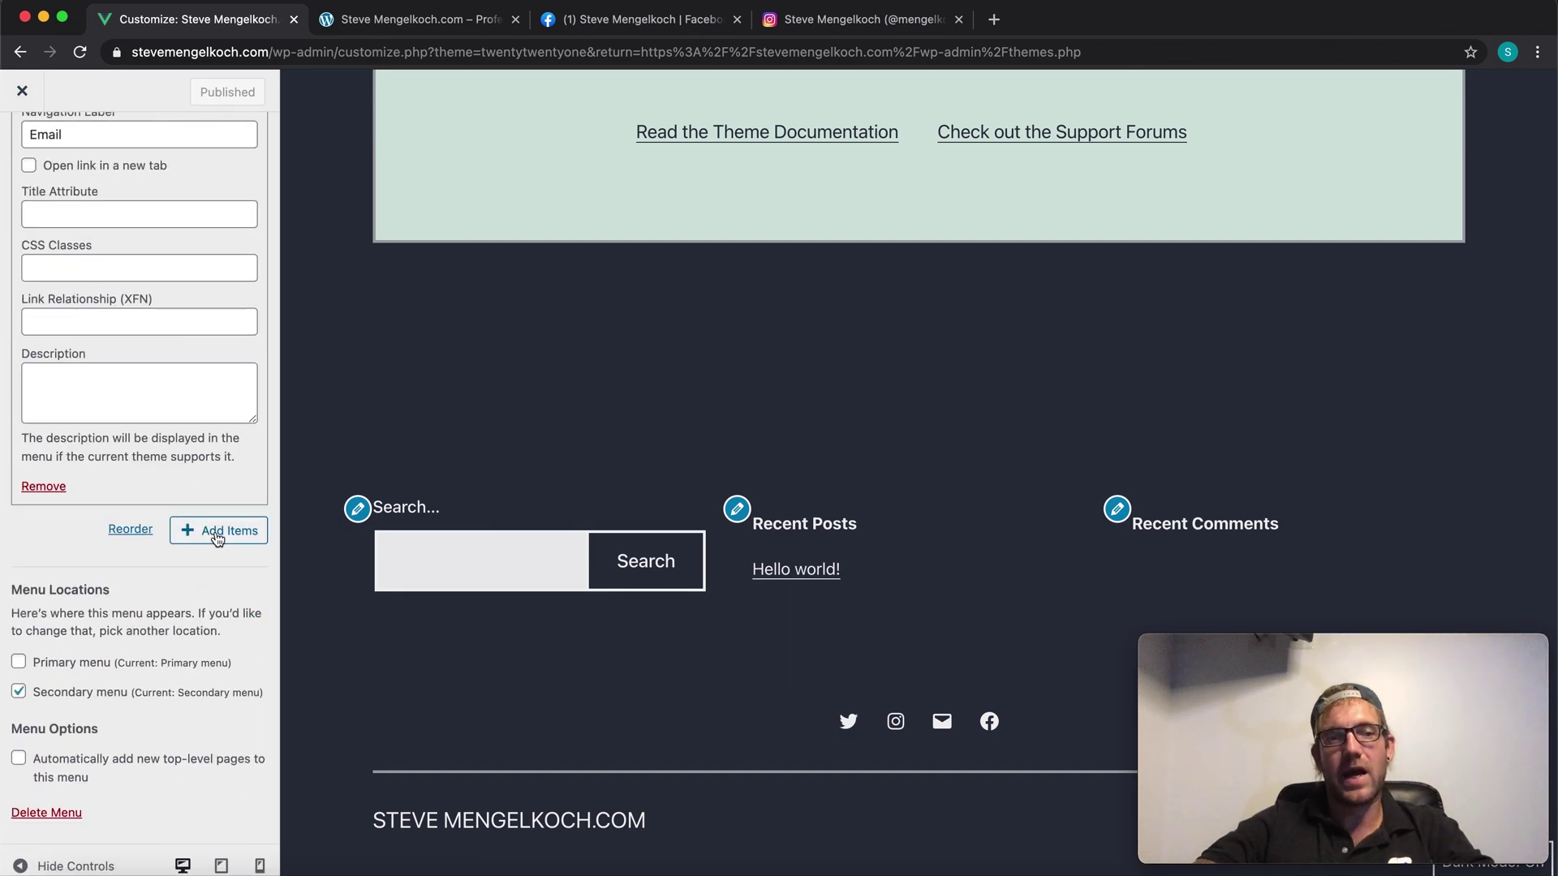
{"action": "scroll", "coordinate": [105, 357], "scroll_direction": "up", "scroll_amount": 5}
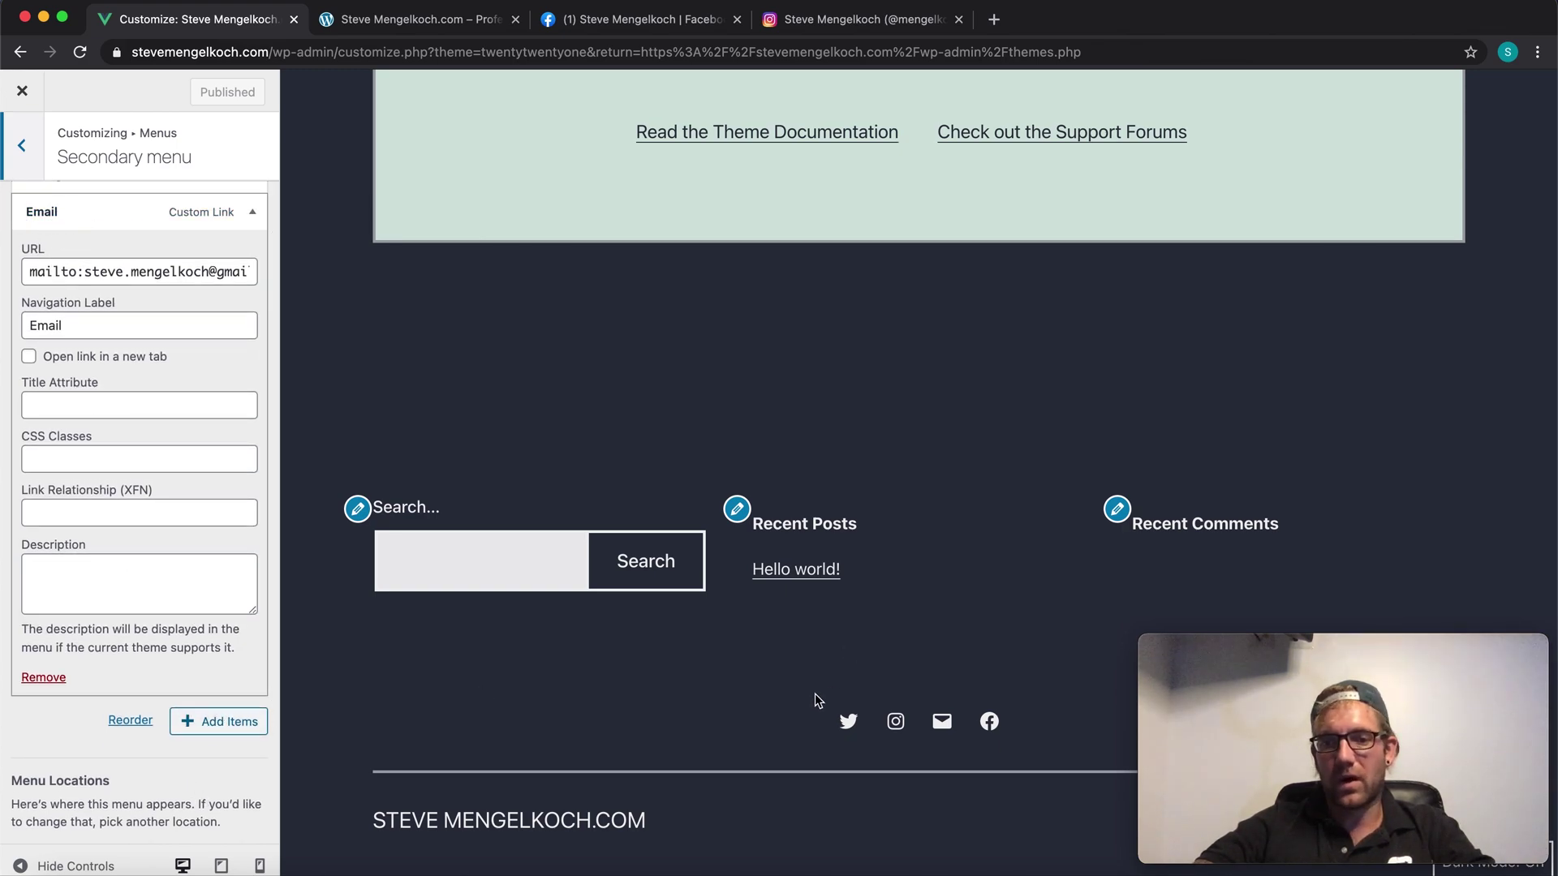
Step: Return to the Customizer root and open the Footer widget area
{"action": "left_click", "coordinate": [27, 149]}
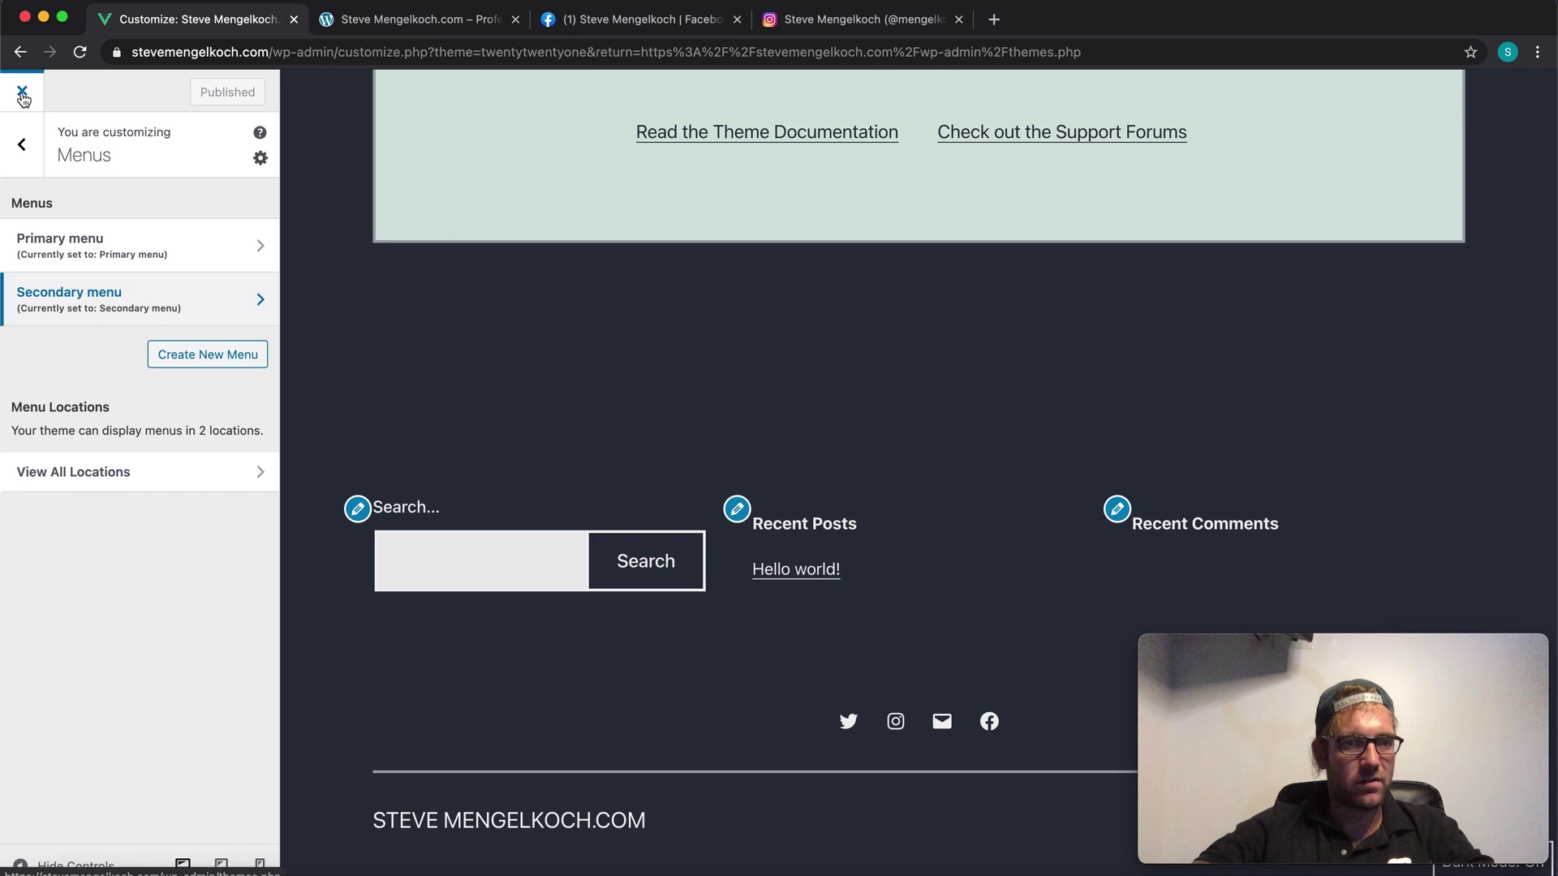
{"action": "left_click", "coordinate": [26, 115]}
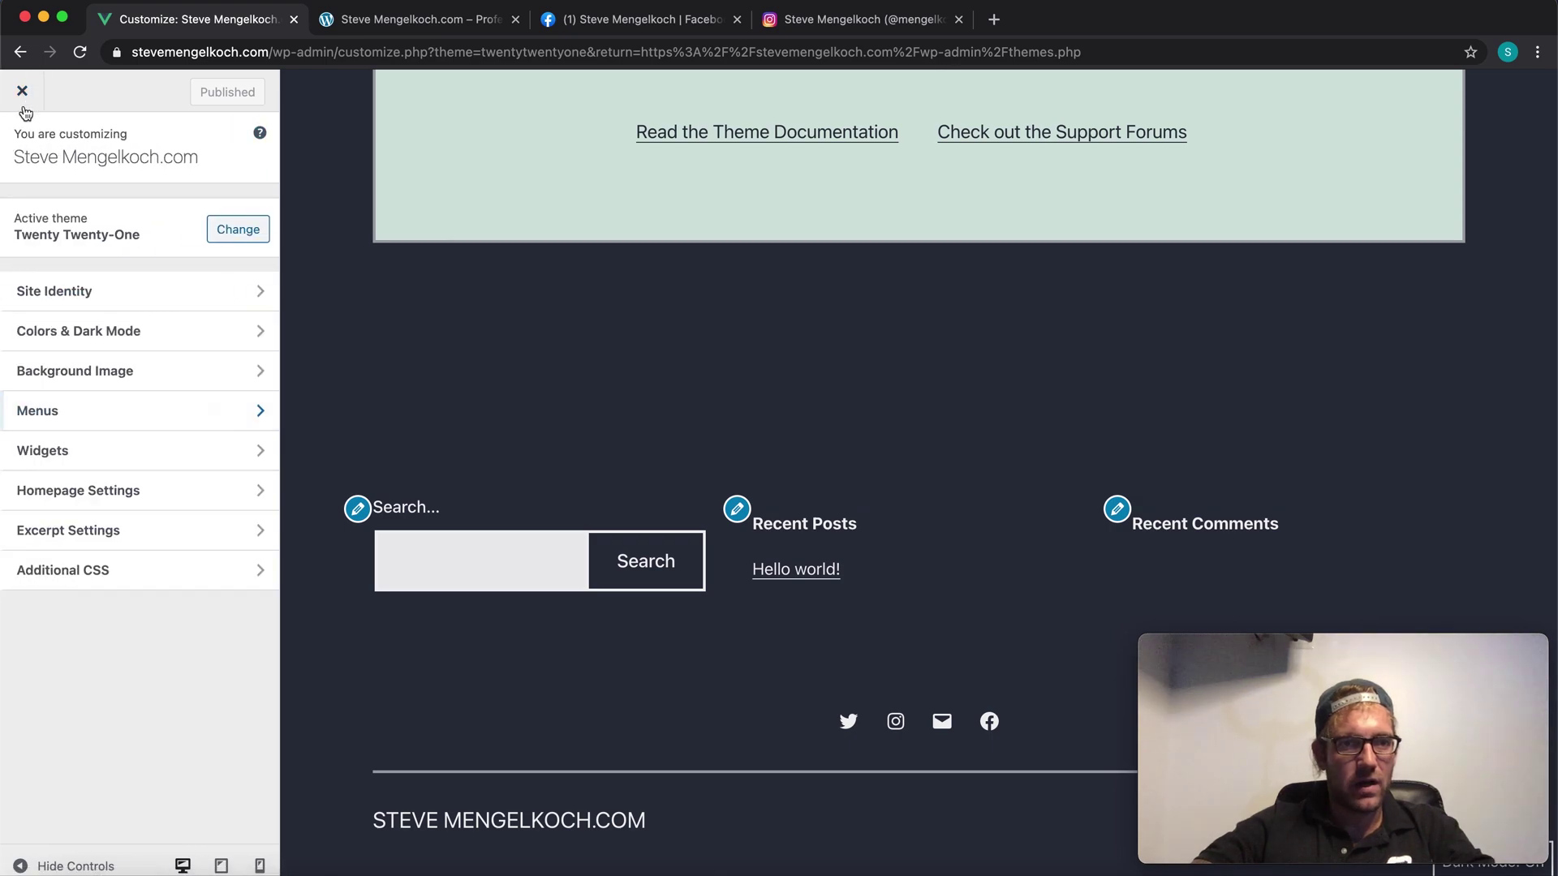
{"action": "left_click", "coordinate": [104, 451]}
Step: Drag the Search widget below Recent Comments so it ends the footer
{"action": "scroll", "coordinate": [420, 343], "scroll_direction": "up", "scroll_amount": 2}
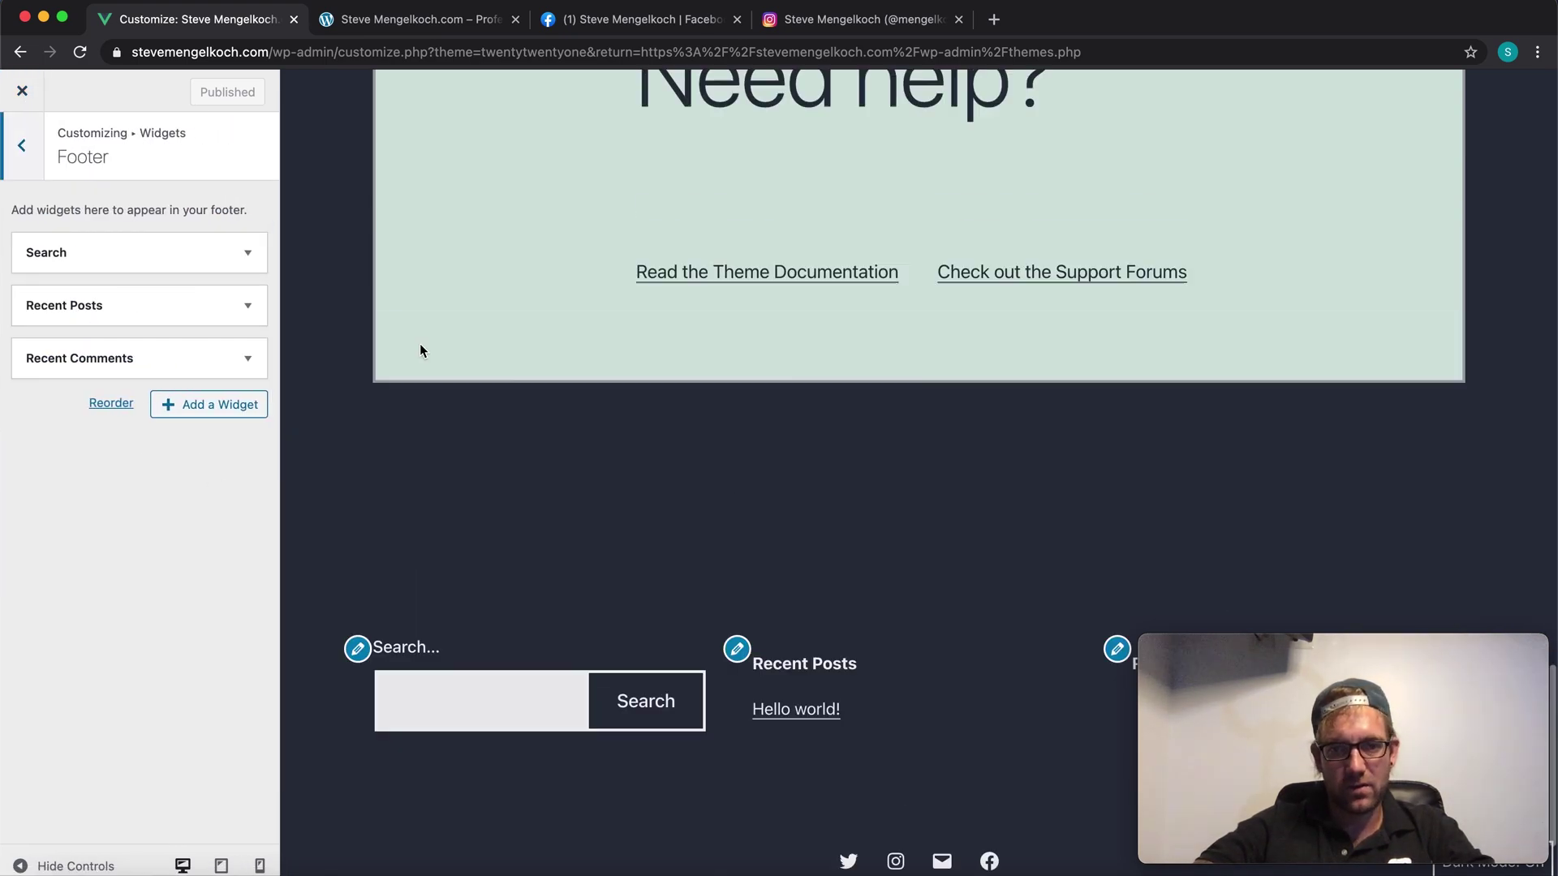
{"action": "scroll", "coordinate": [421, 339], "scroll_direction": "down", "scroll_amount": 2}
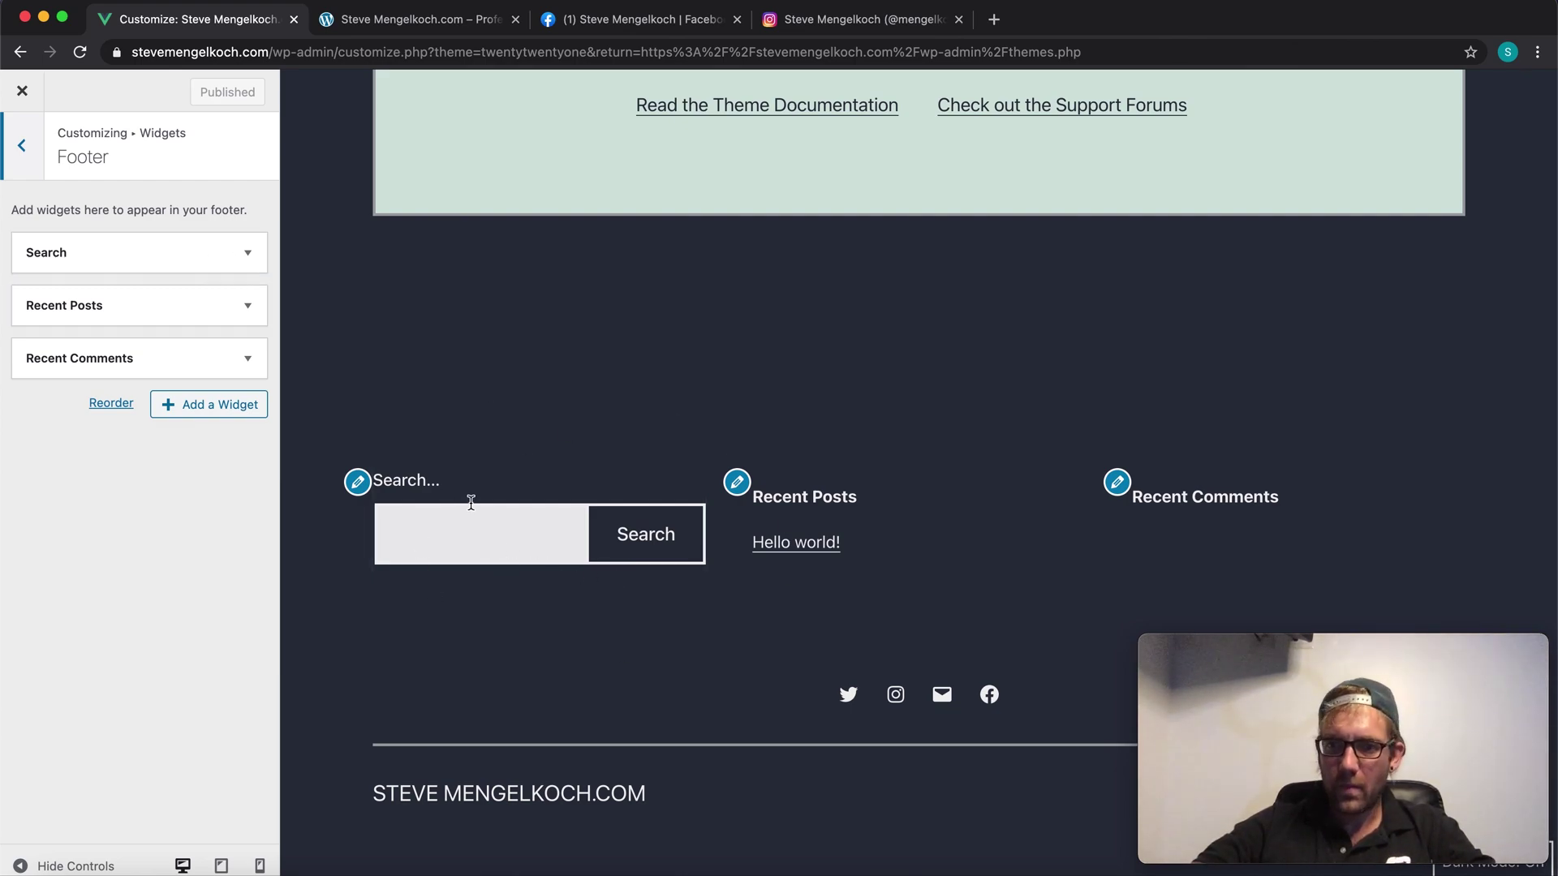
{"action": "left_click_drag", "start_coordinate": [172, 269], "coordinate": [167, 357]}
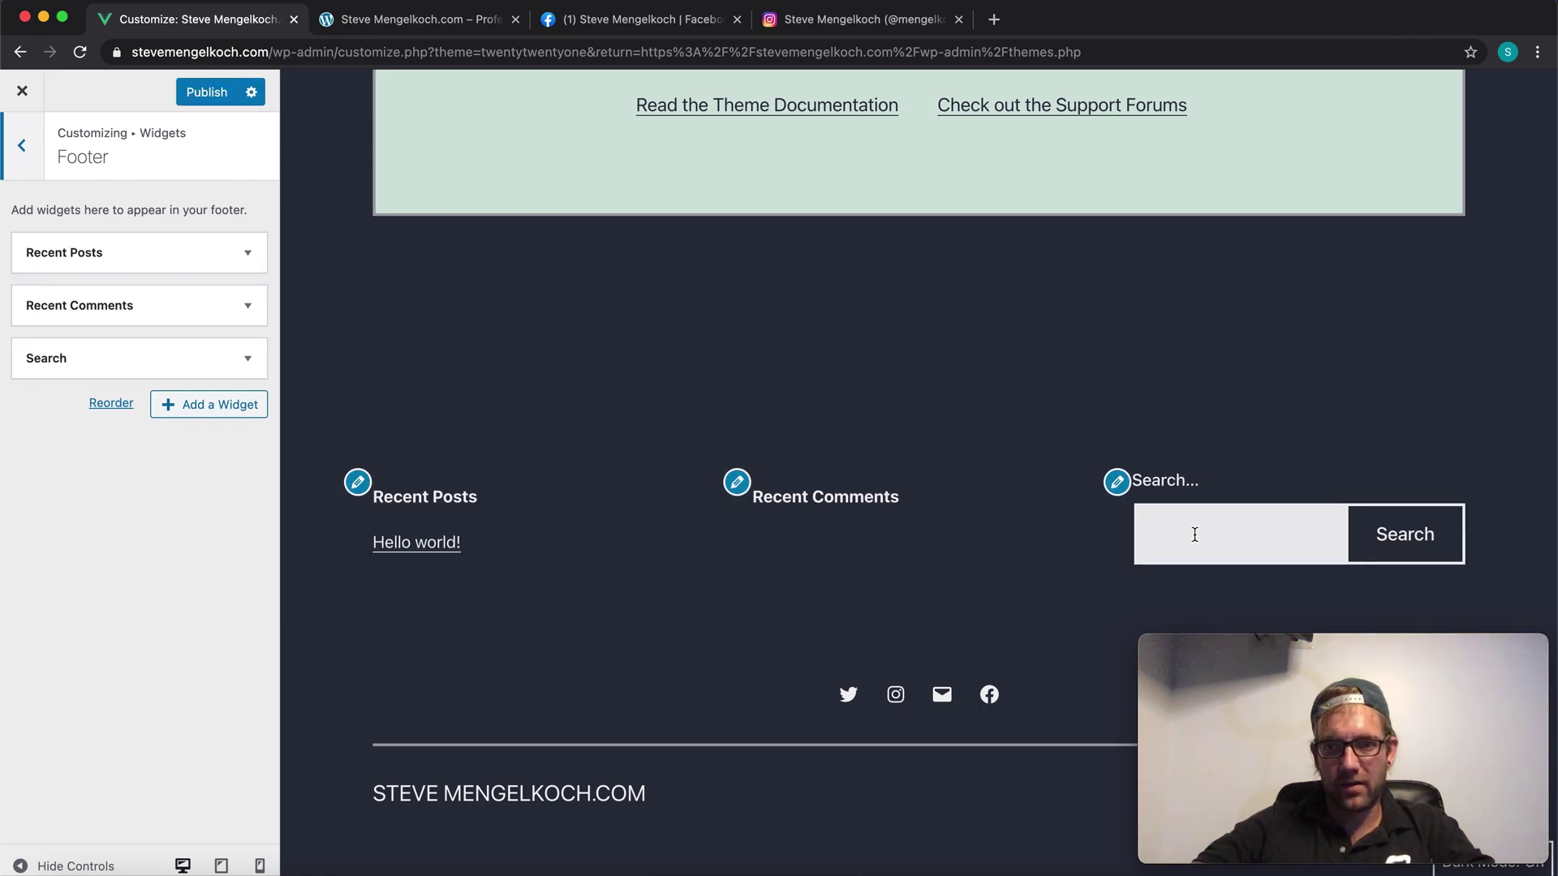
{"action": "left_click", "coordinate": [247, 255]}
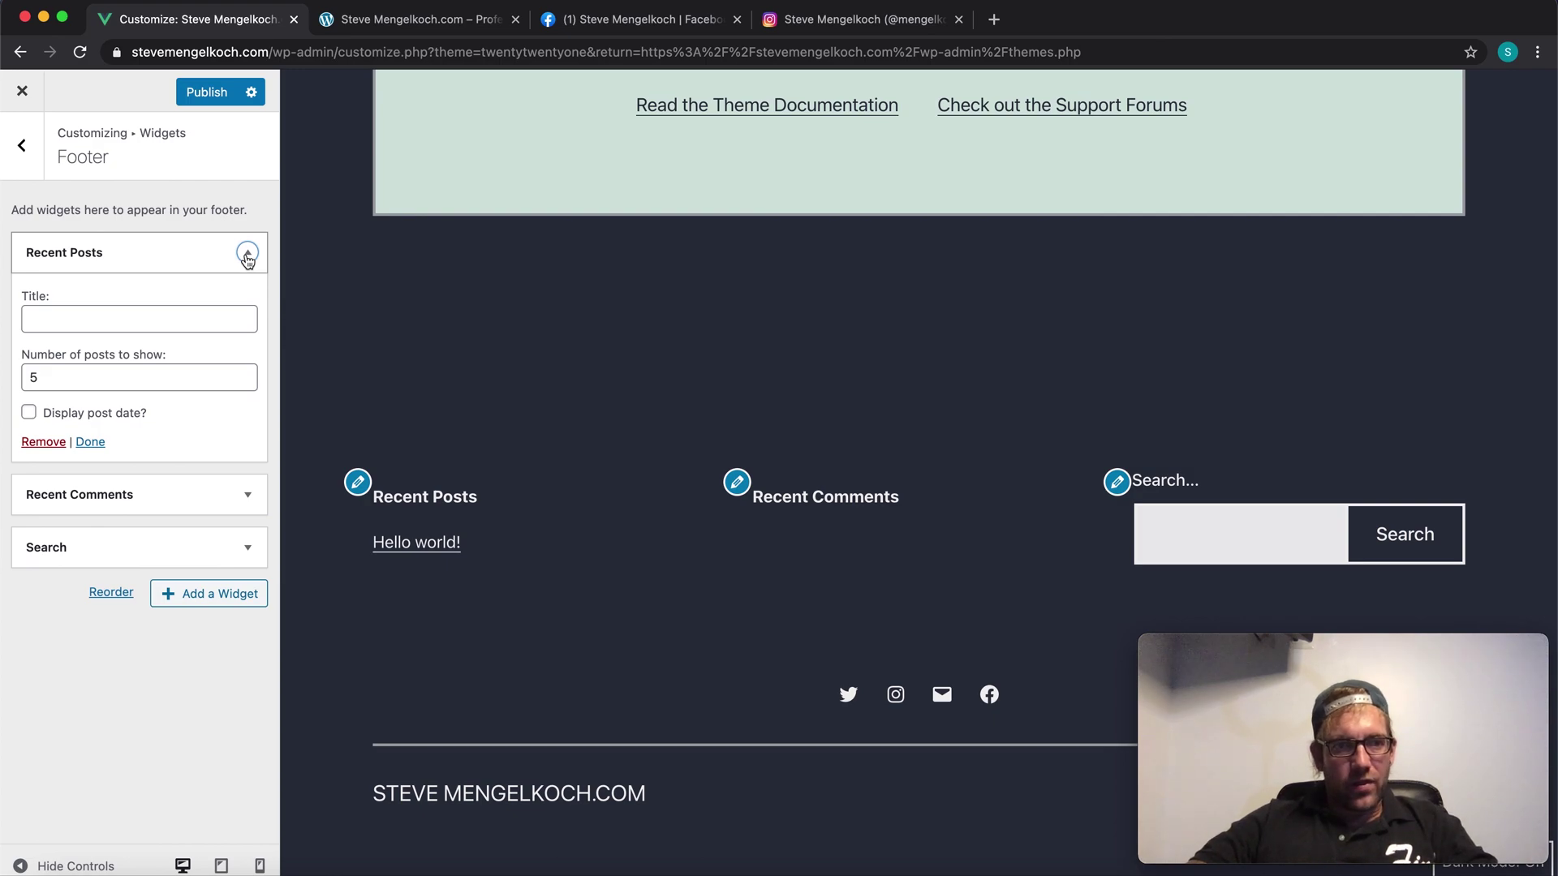
{"action": "left_click", "coordinate": [248, 254]}
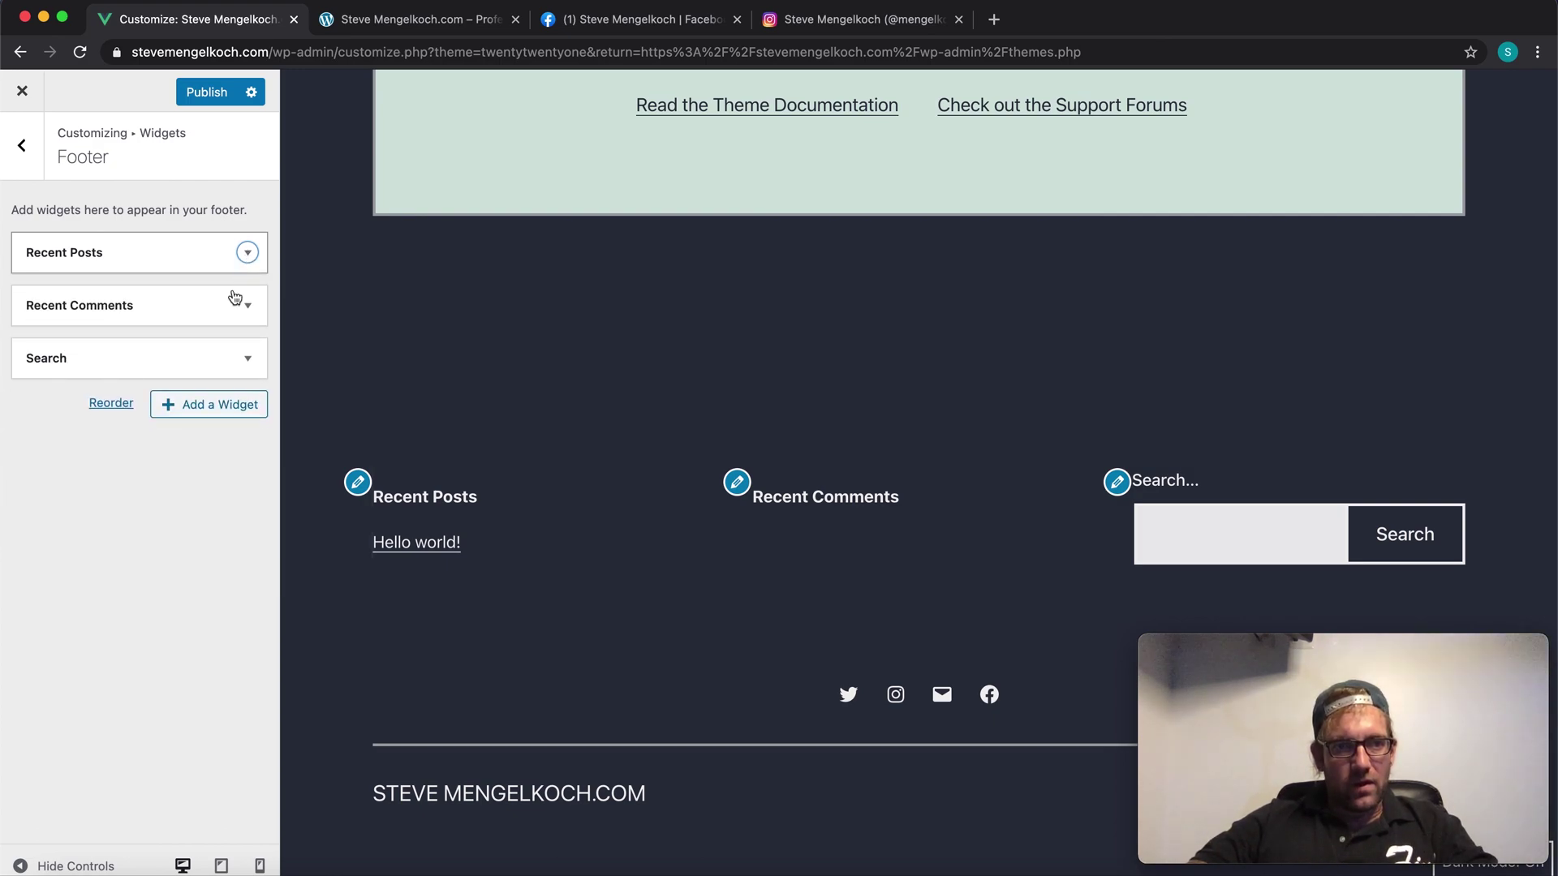
Step: Add a Navigation Menu widget to the footer set to show the Primary menu
{"action": "left_click", "coordinate": [236, 413]}
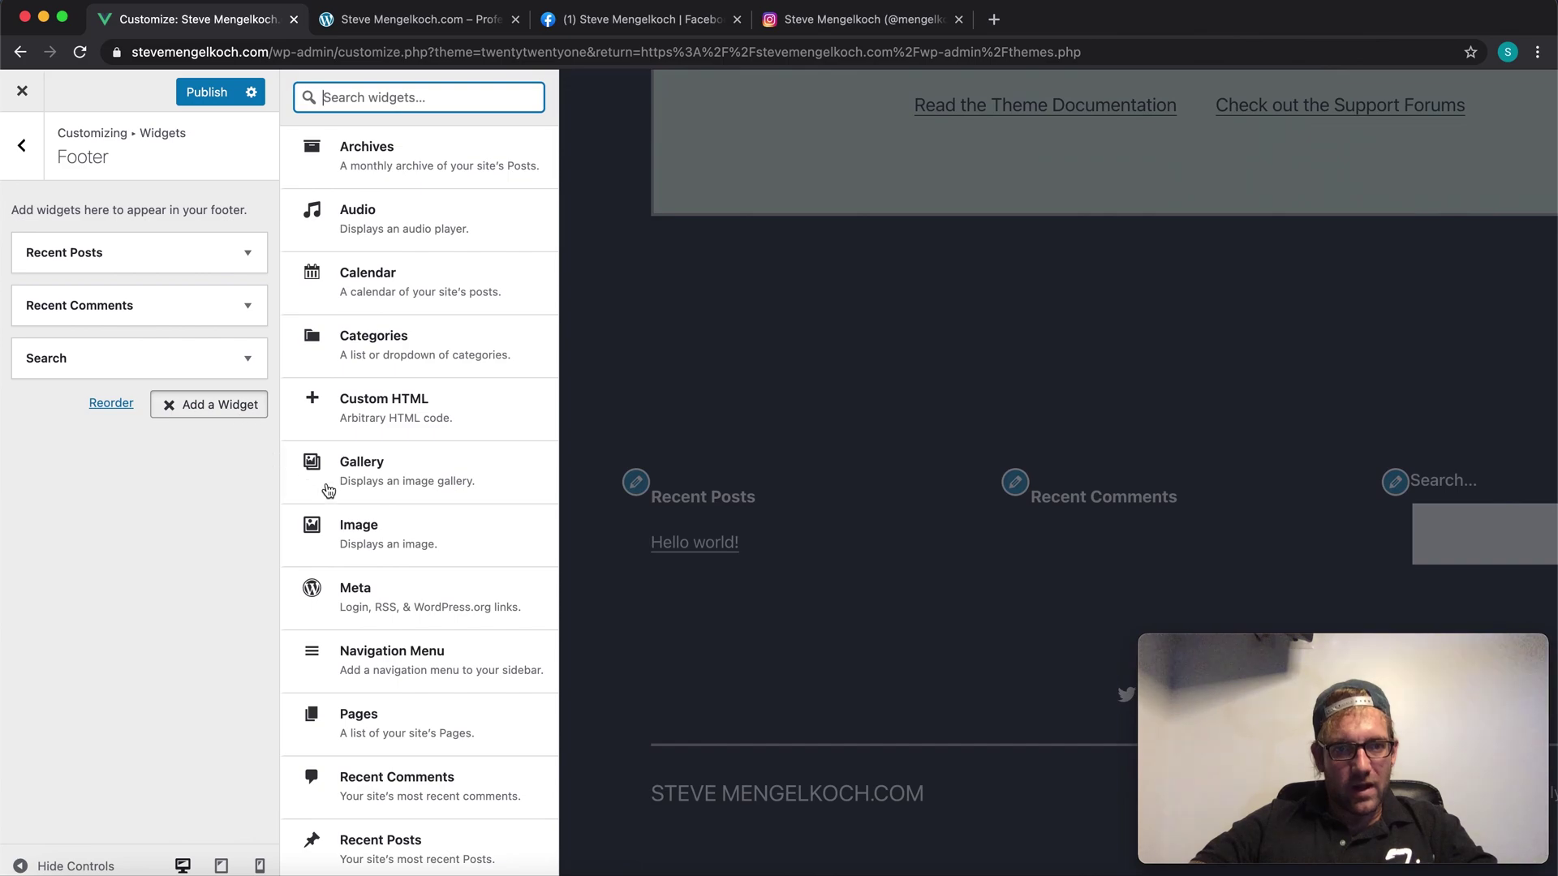
{"action": "scroll", "coordinate": [329, 495], "scroll_direction": "down", "scroll_amount": 5}
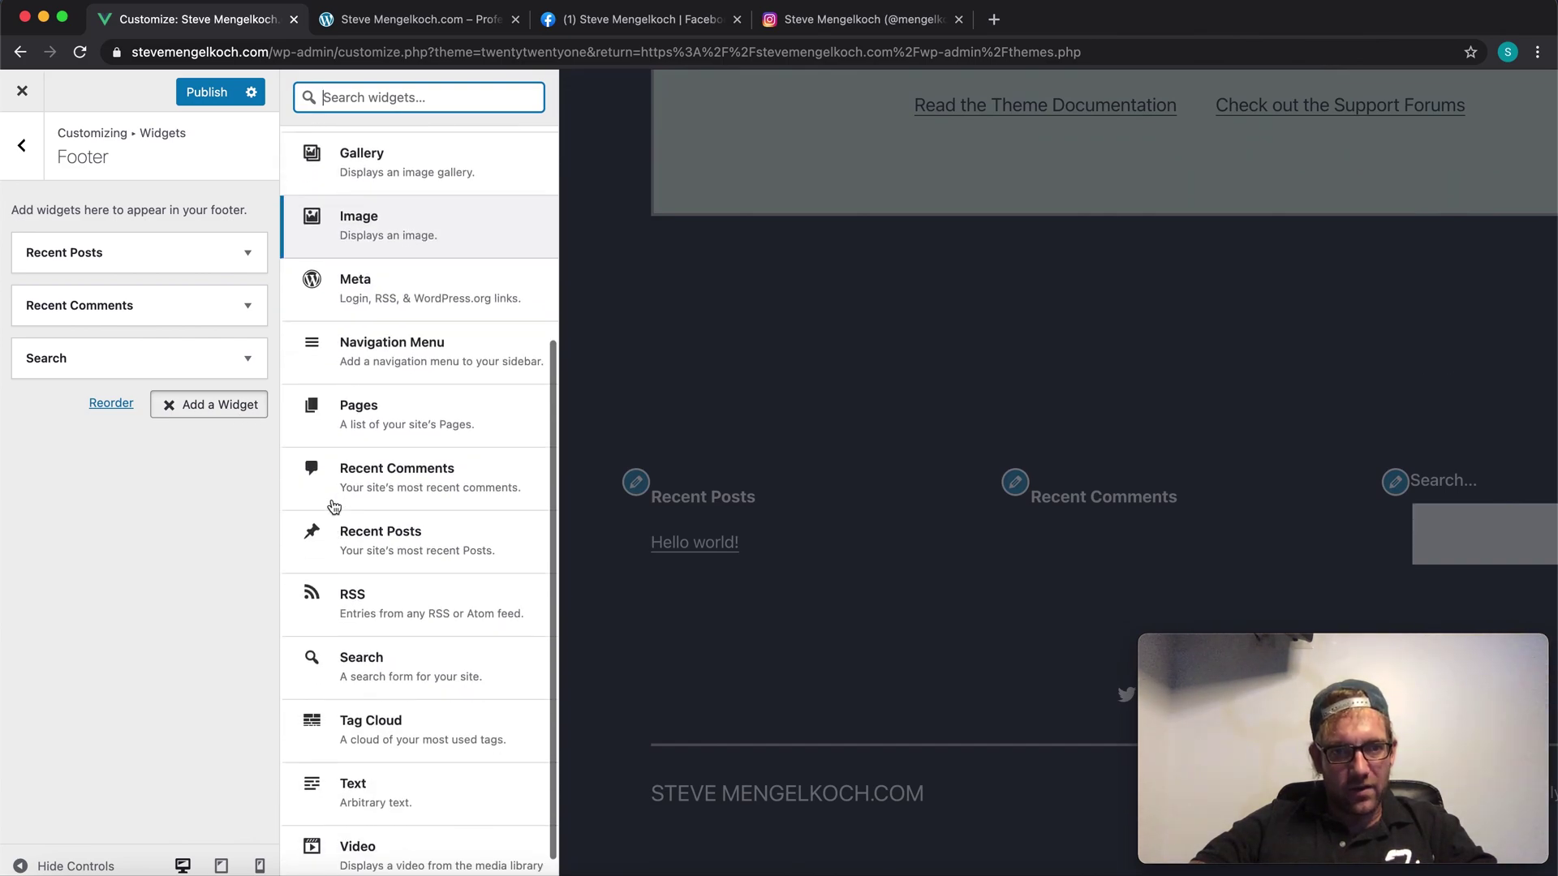
{"action": "scroll", "coordinate": [333, 507], "scroll_direction": "up", "scroll_amount": 3}
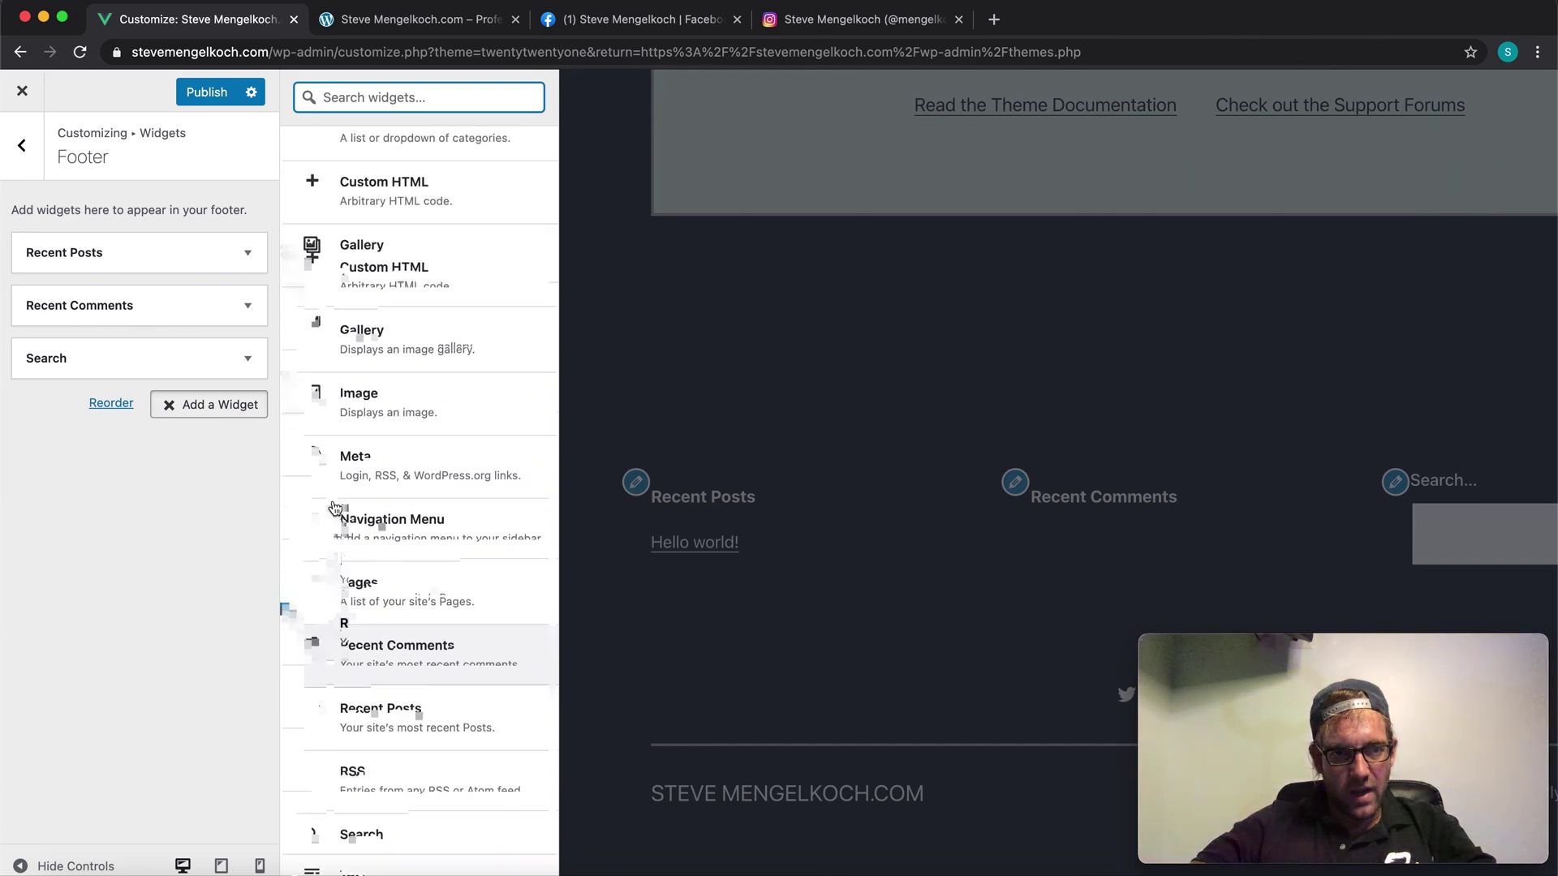
{"action": "left_click", "coordinate": [412, 497]}
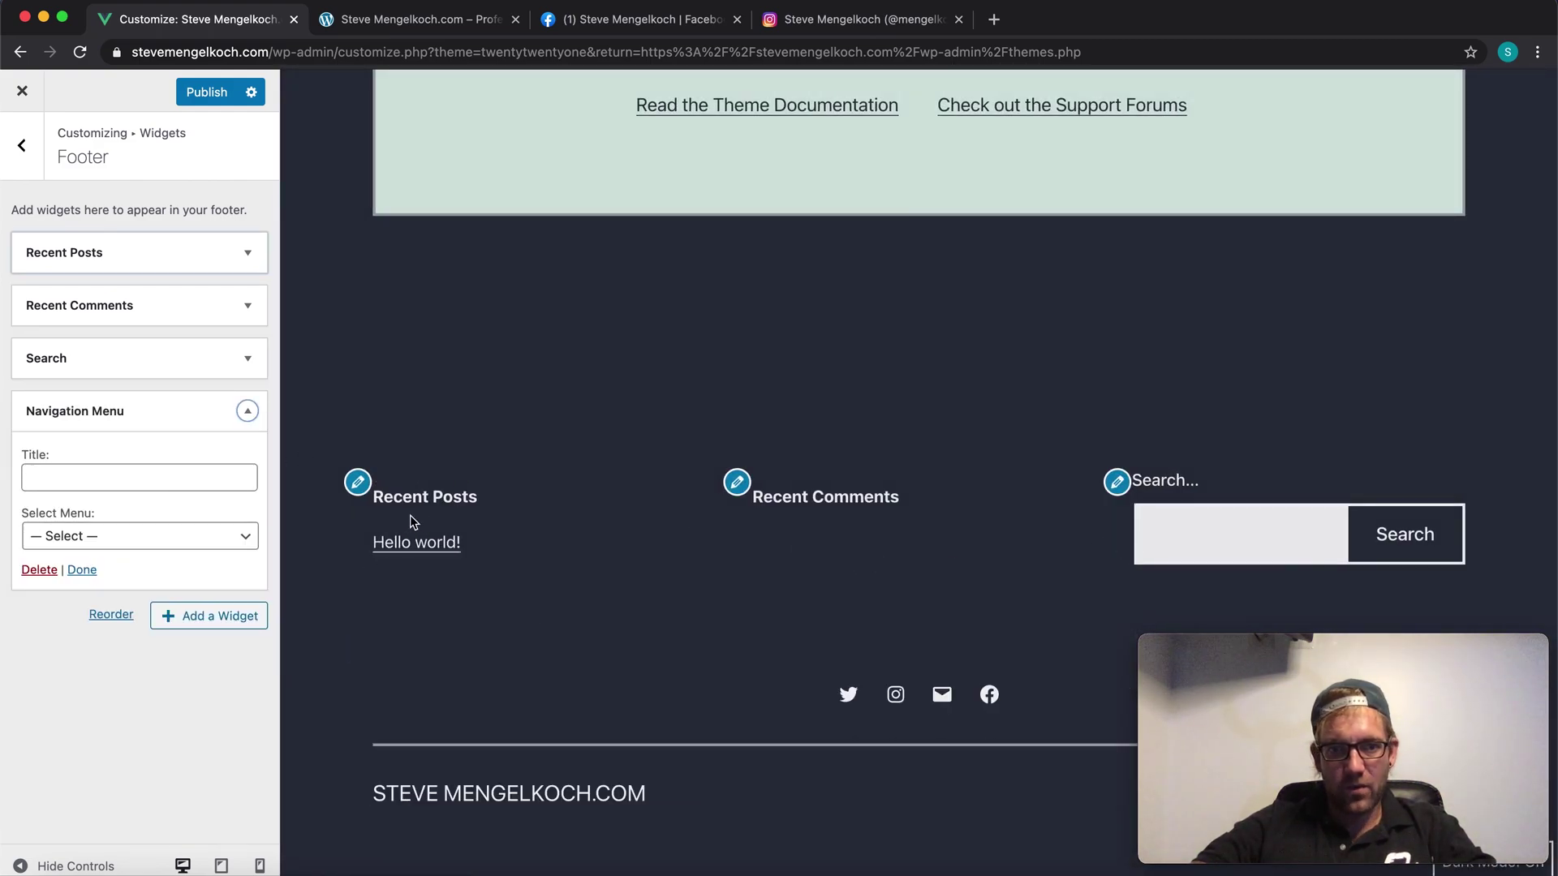
{"action": "left_click", "coordinate": [111, 552]}
{"action": "left_click", "coordinate": [104, 558]}
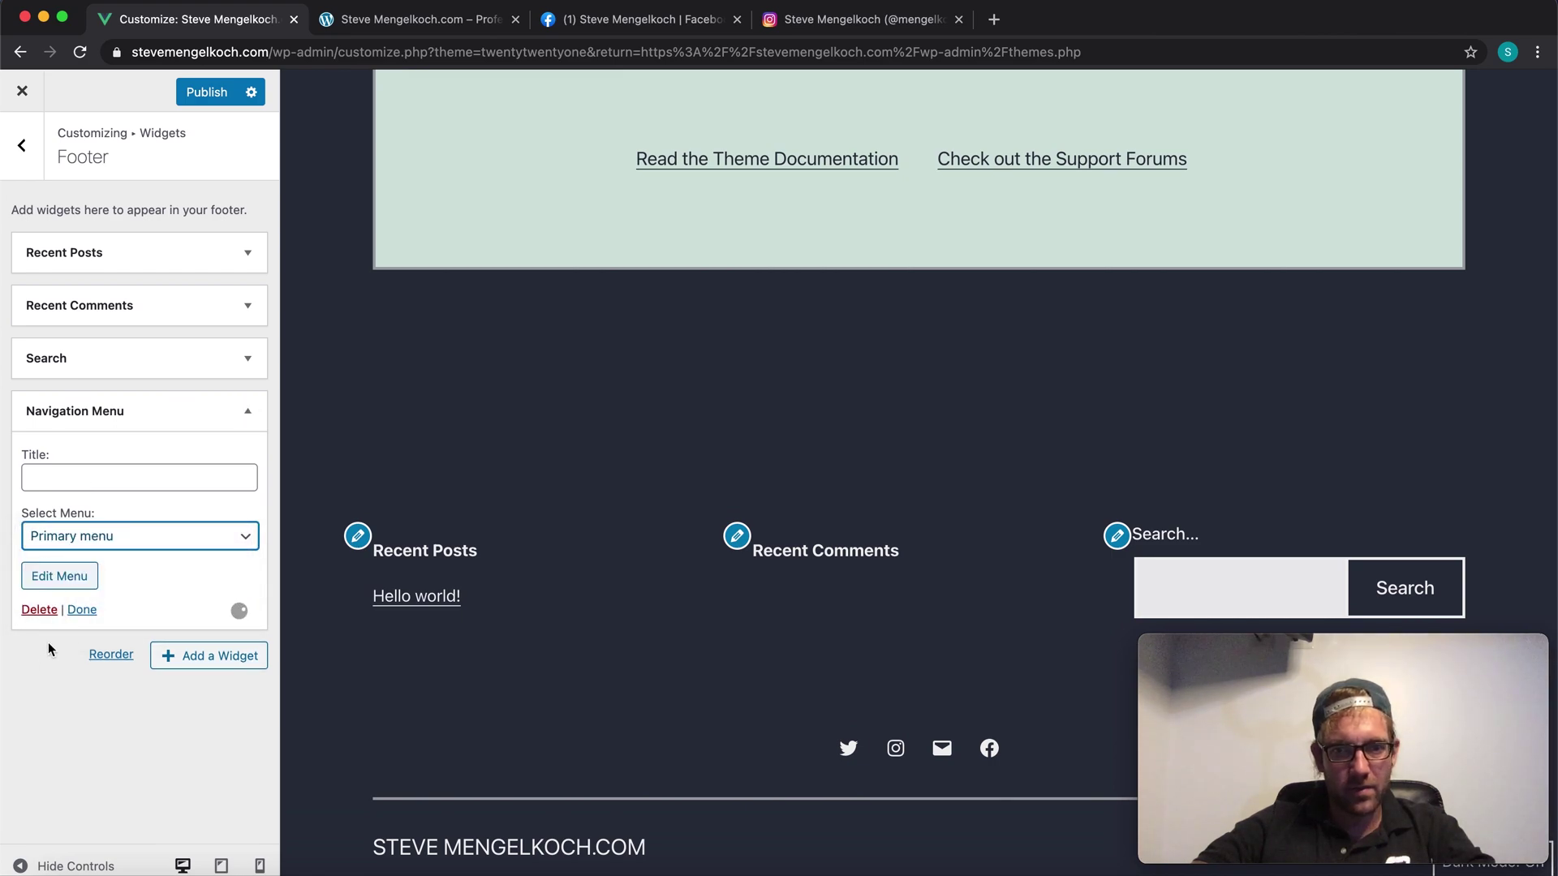
Step: Title the widget 'Navigation:' and move it to second place in the footer
{"action": "left_click", "coordinate": [86, 480]}
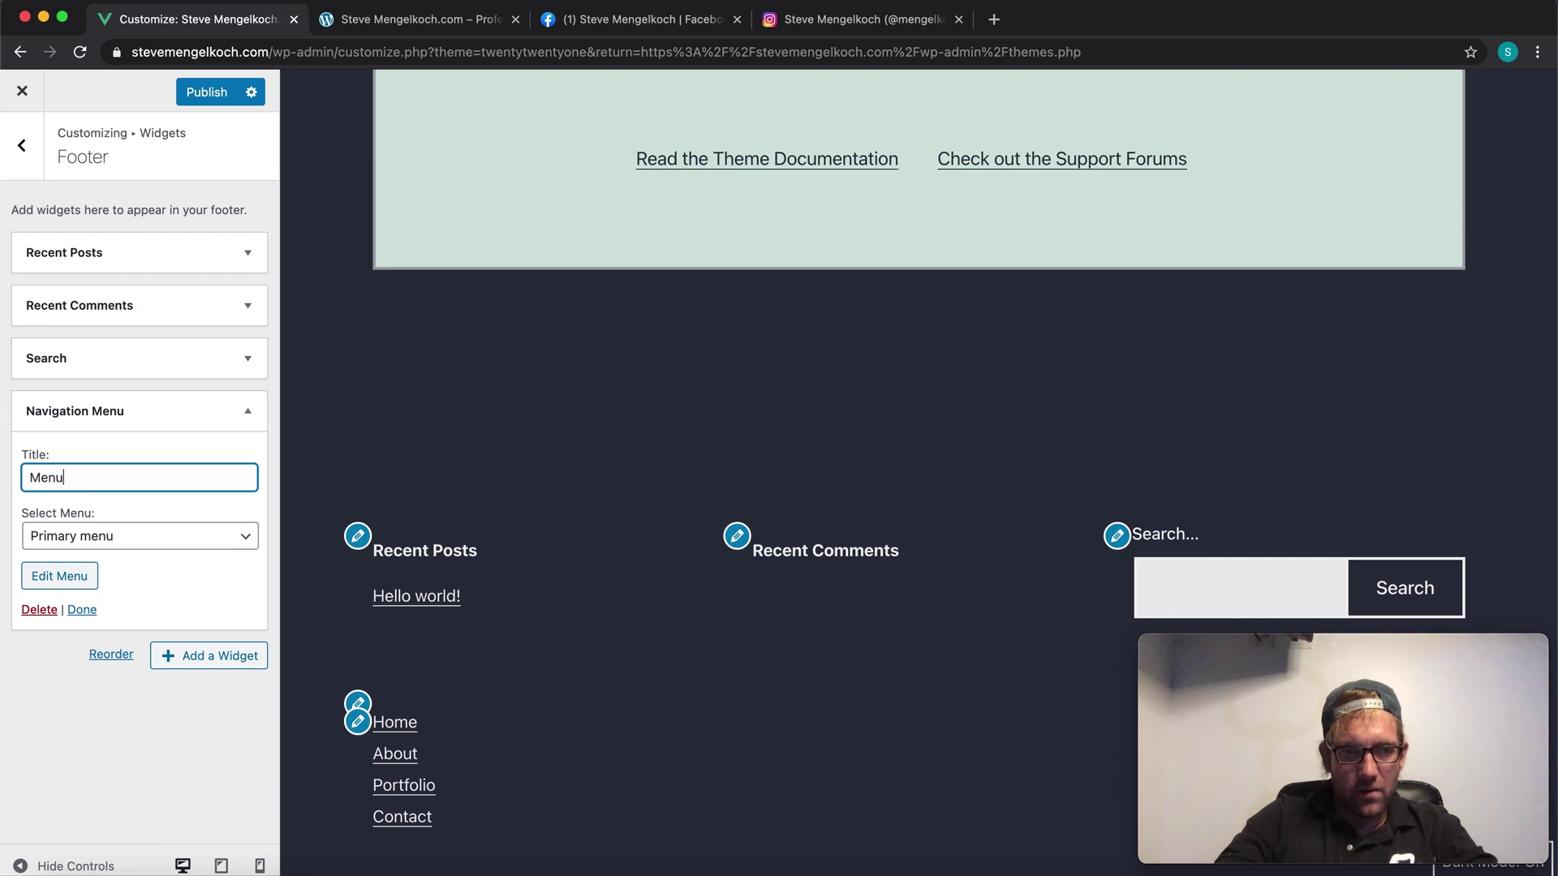
{"action": "type", "text": "Navi"}
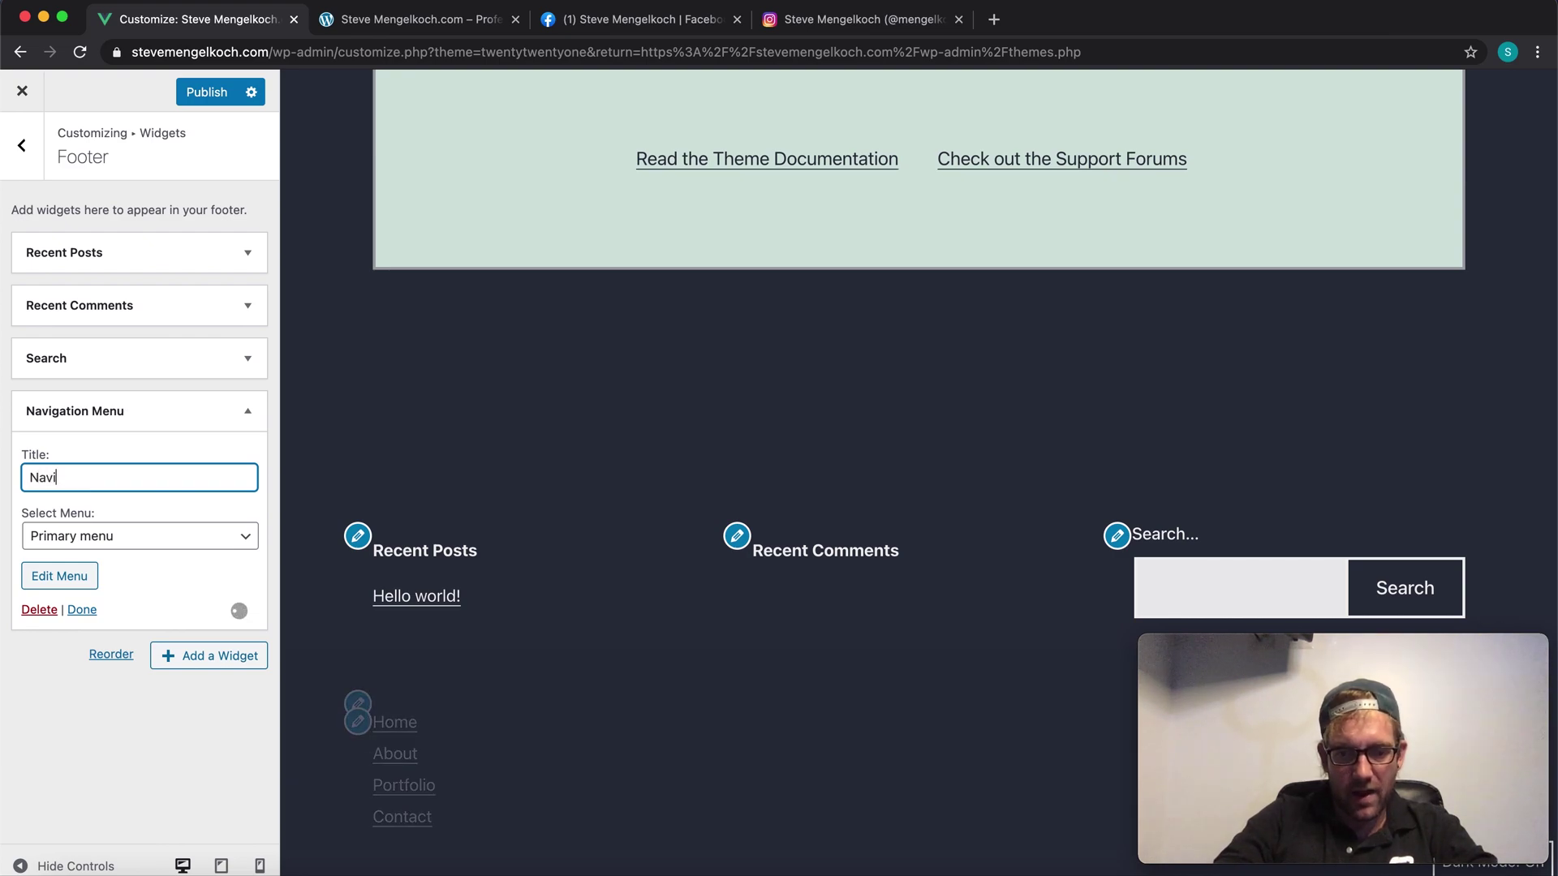
{"action": "type", "text": "gation:"}
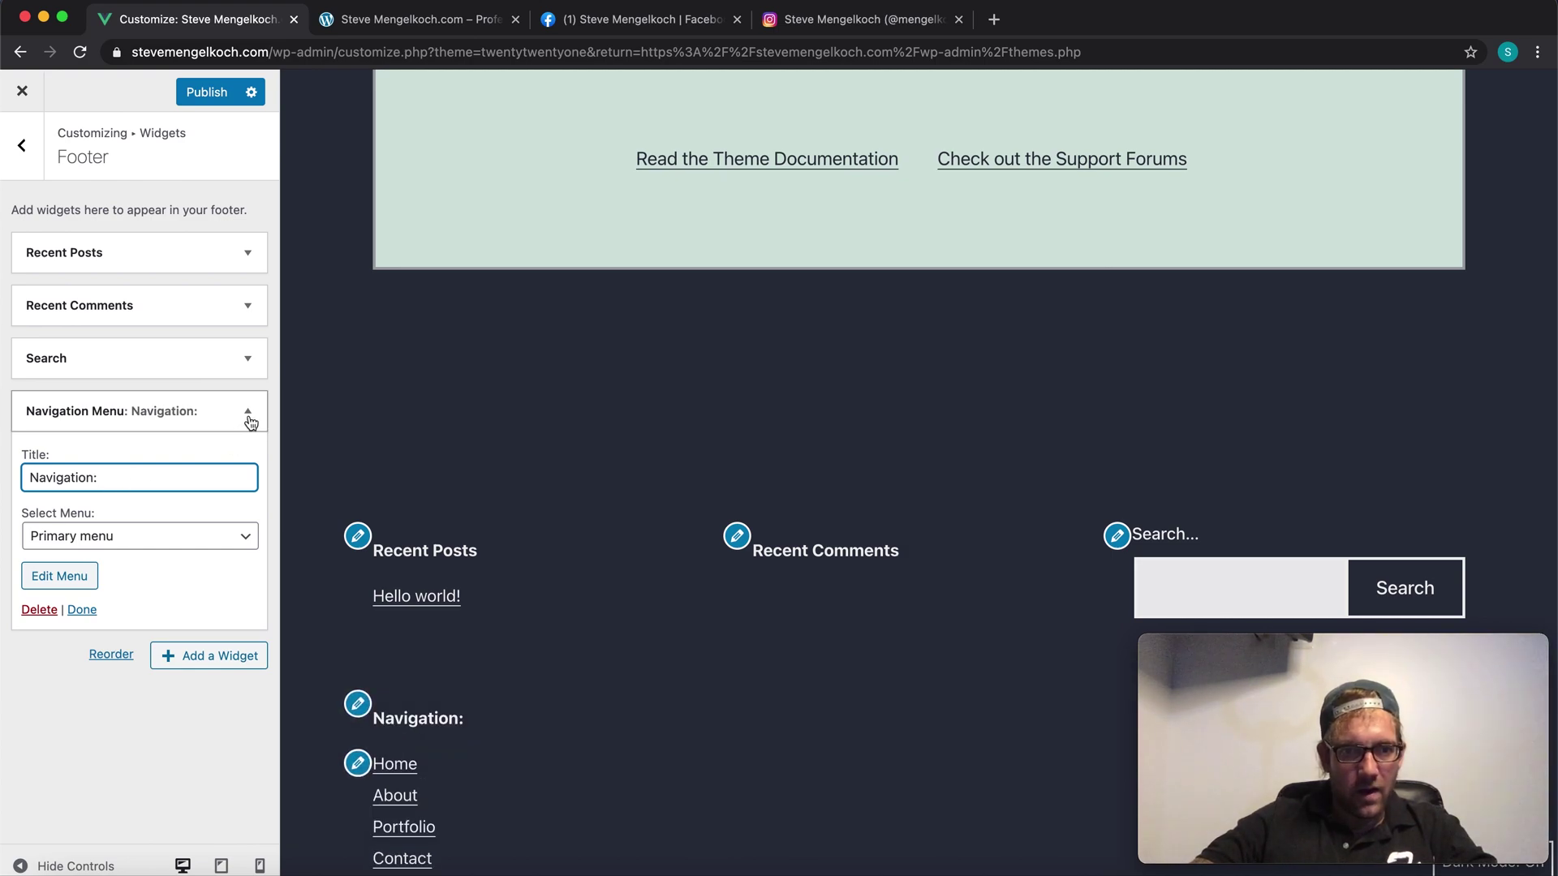
{"action": "left_click", "coordinate": [249, 413]}
{"action": "left_click_drag", "start_coordinate": [103, 419], "coordinate": [105, 309]}
Step: Remove the Recent Comments widget from the footer
{"action": "left_click", "coordinate": [247, 360]}
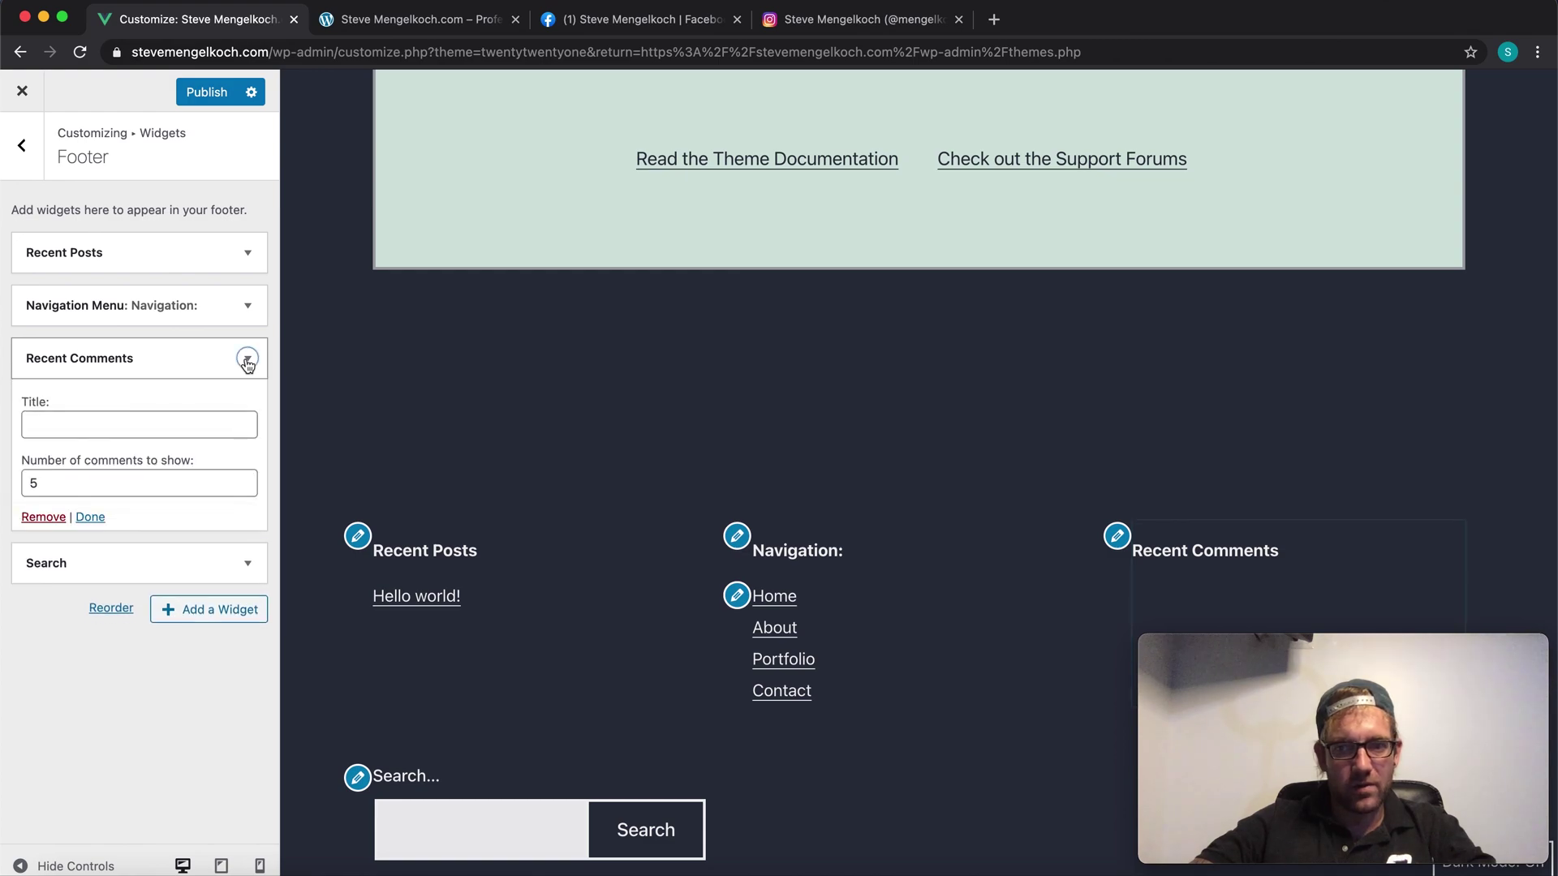
{"action": "left_click", "coordinate": [43, 517]}
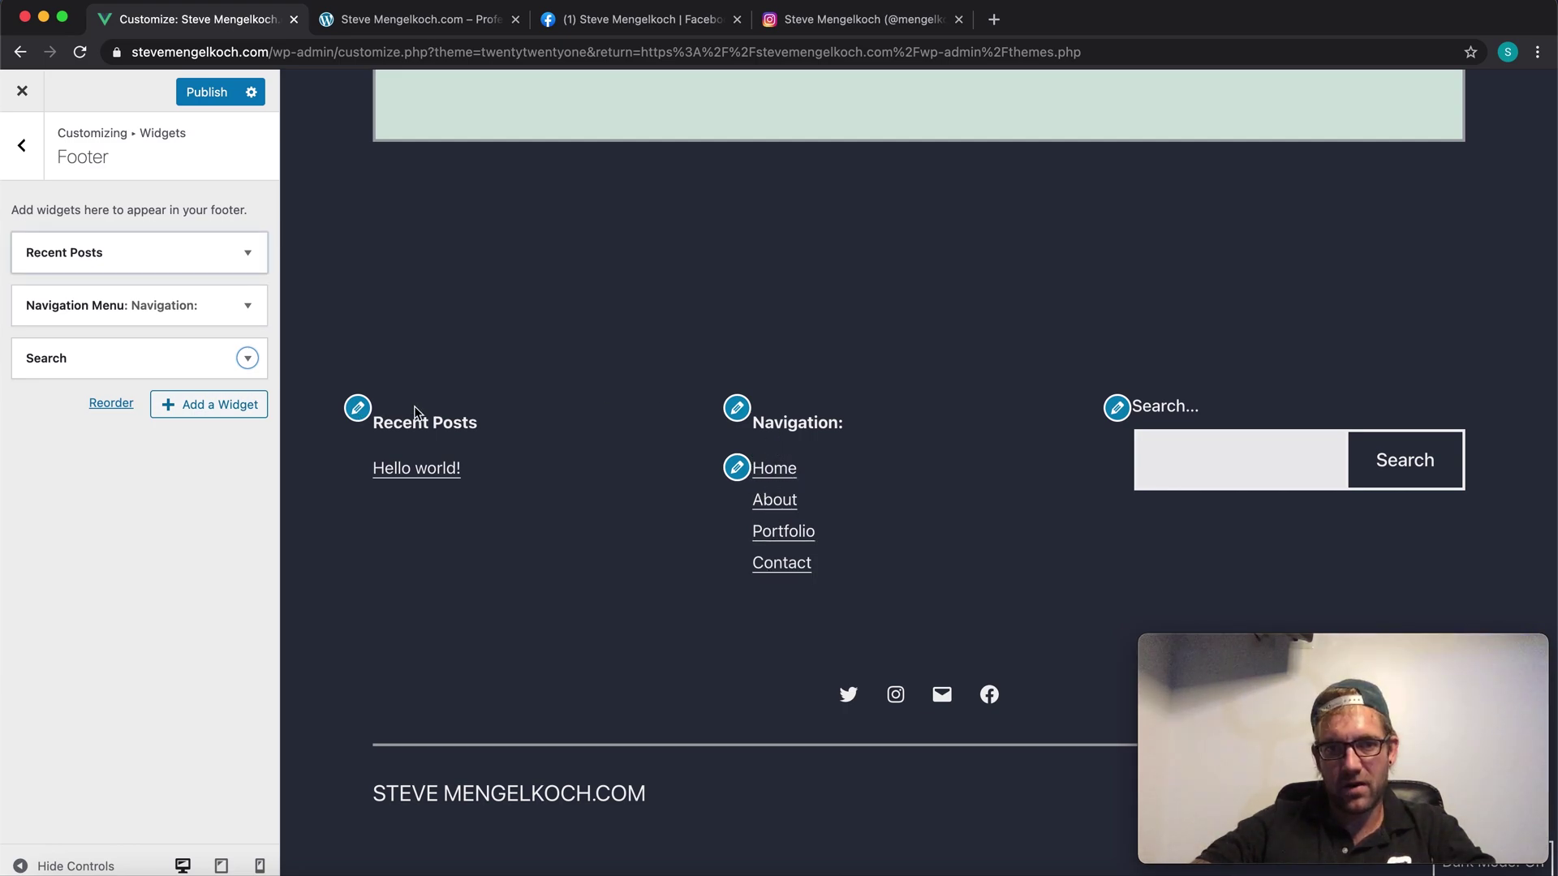
{"action": "left_click", "coordinate": [231, 263]}
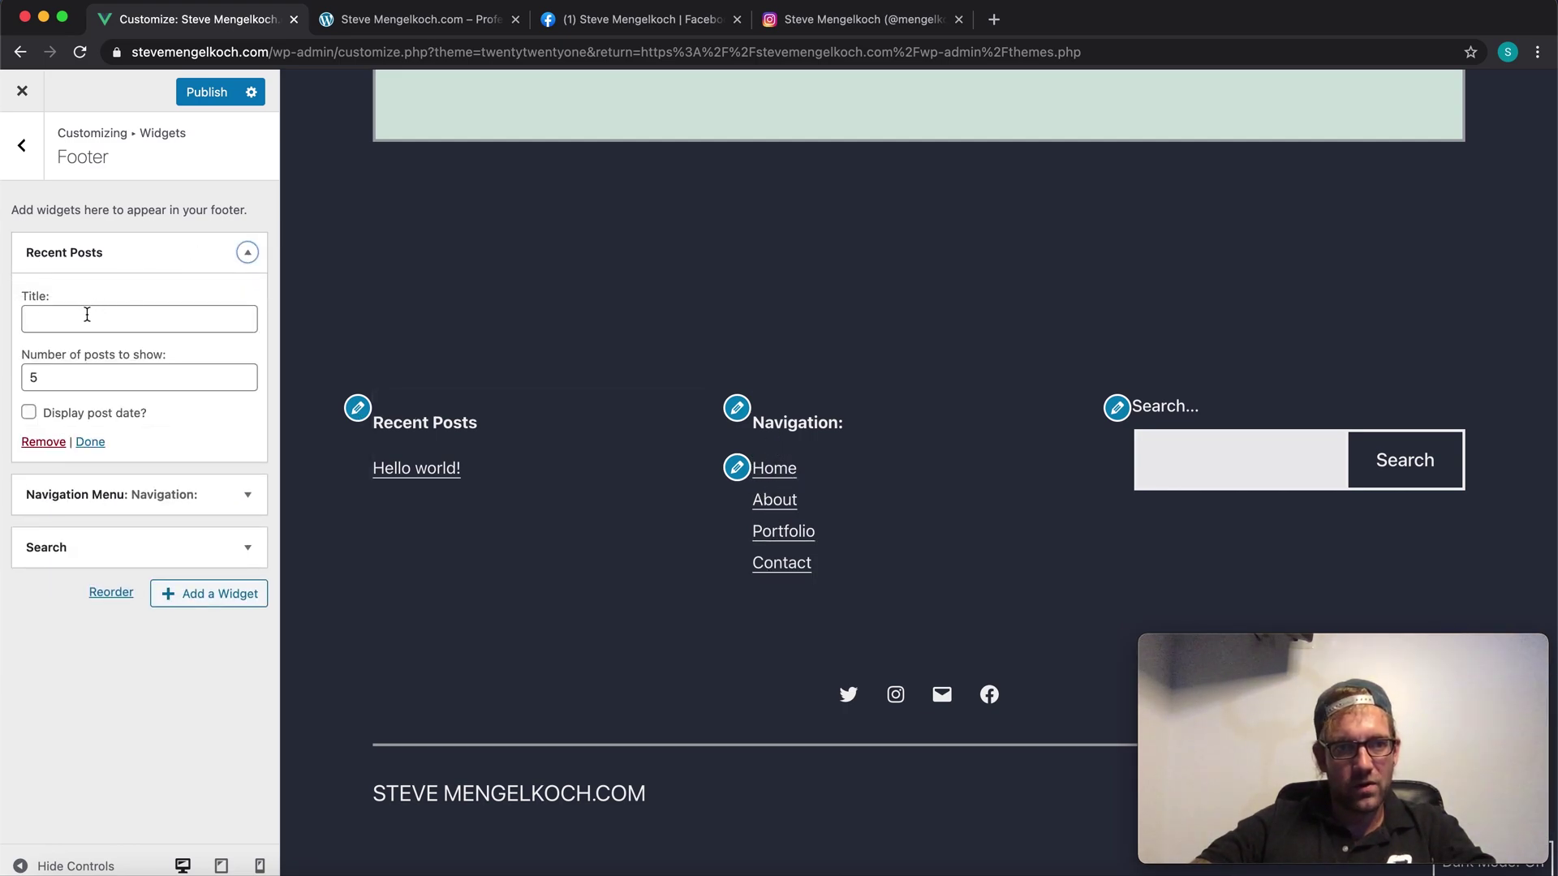
Step: Retitle the Navigation Menu widget to 'Navigation' without the colon
{"action": "left_click", "coordinate": [248, 497]}
{"action": "left_click", "coordinate": [143, 367]}
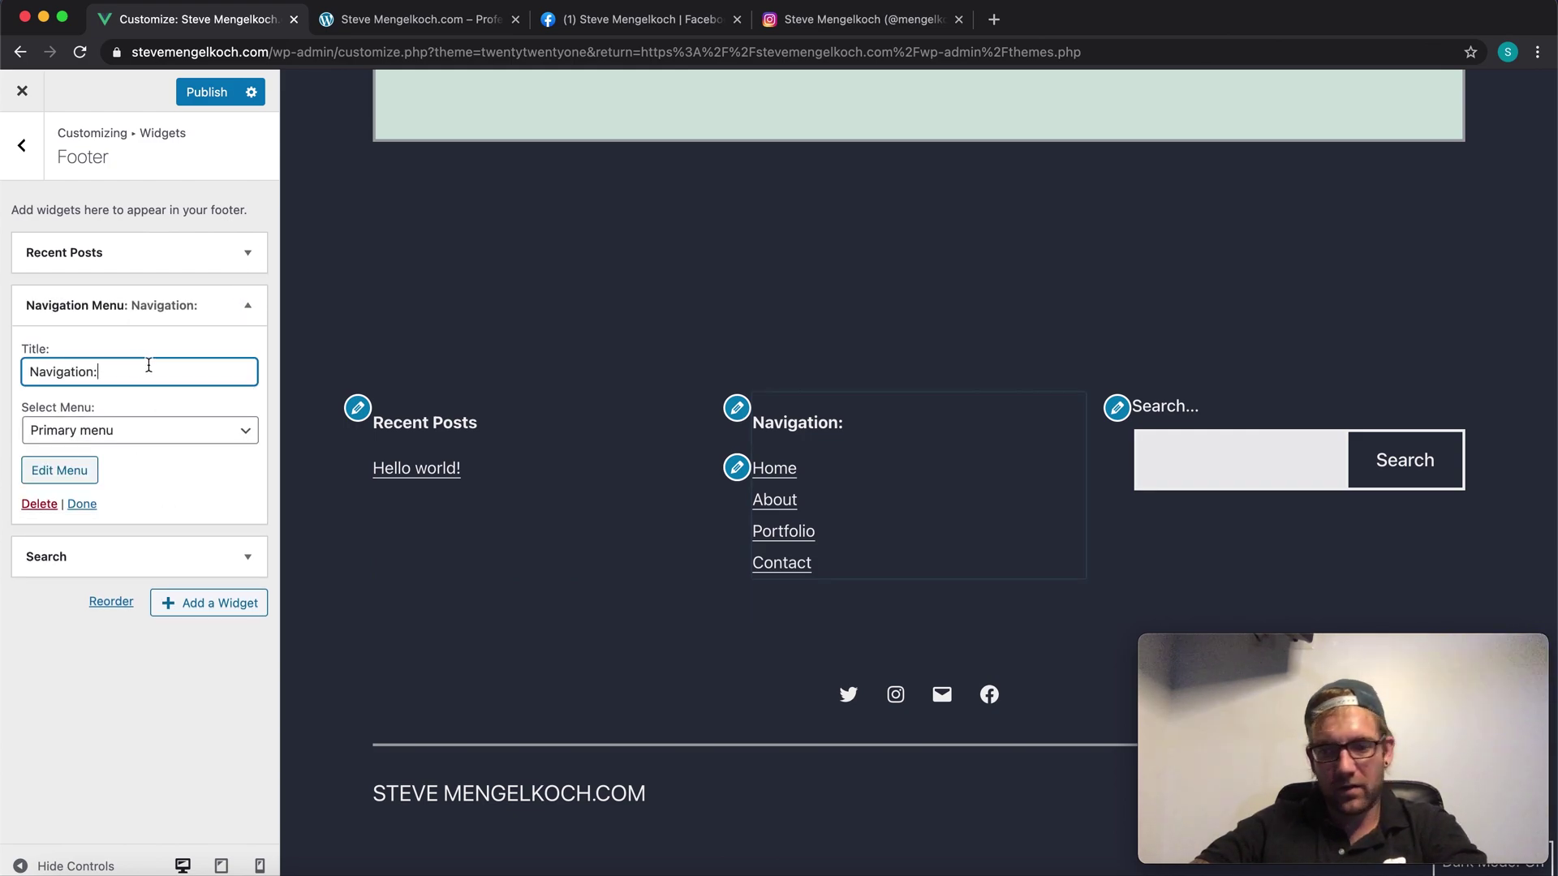
{"action": "left_click", "coordinate": [42, 663]}
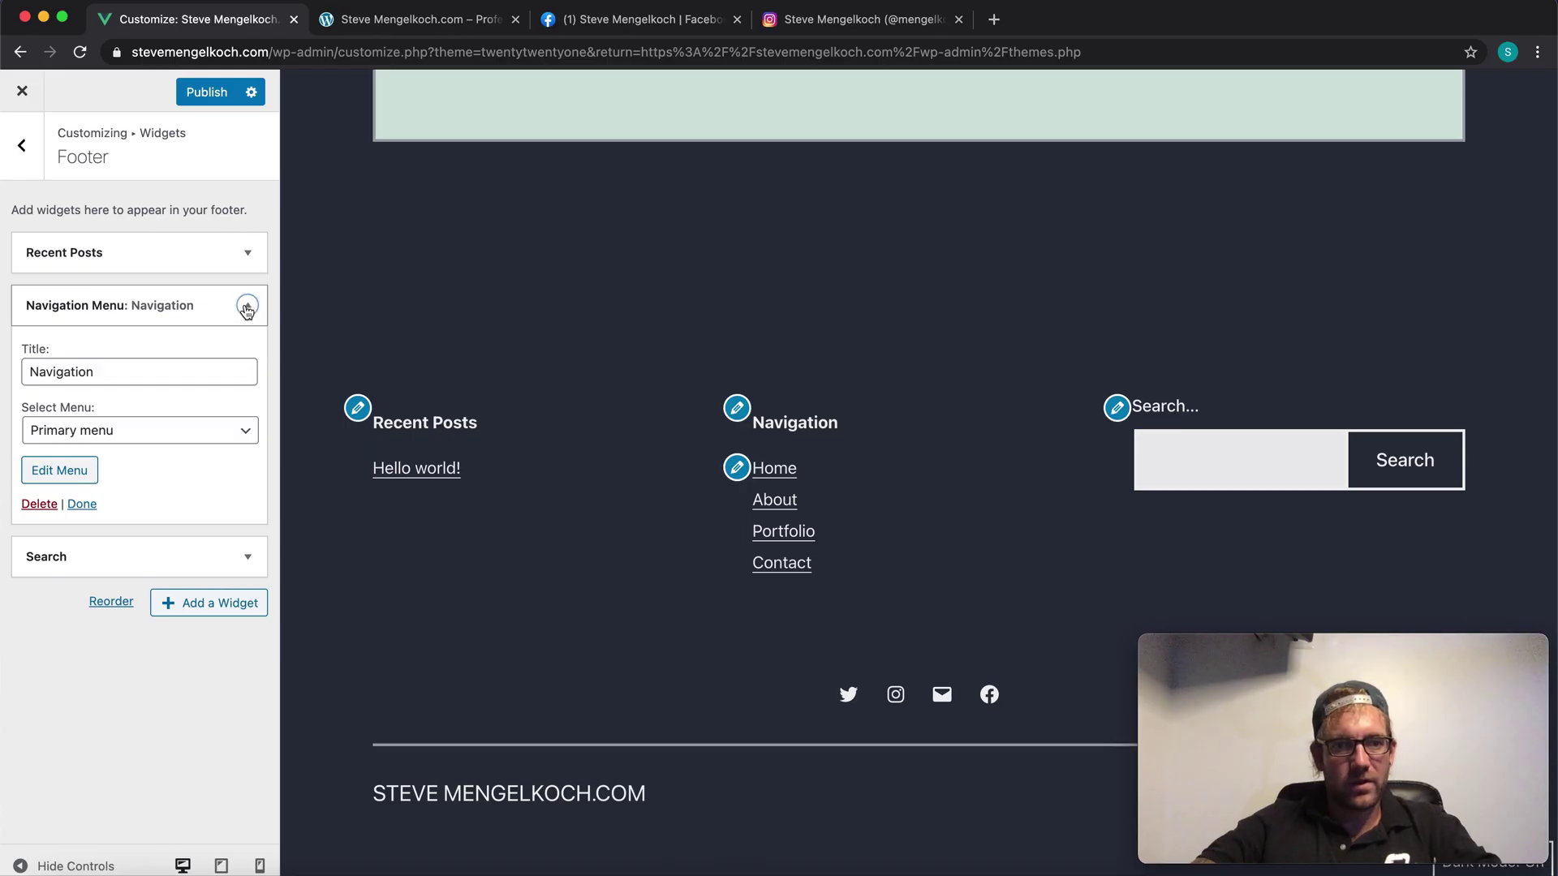
{"action": "left_click", "coordinate": [247, 307]}
{"action": "scroll", "coordinate": [440, 477], "scroll_direction": "up", "scroll_amount": 2}
{"action": "scroll", "coordinate": [440, 477], "scroll_direction": "down", "scroll_amount": 2}
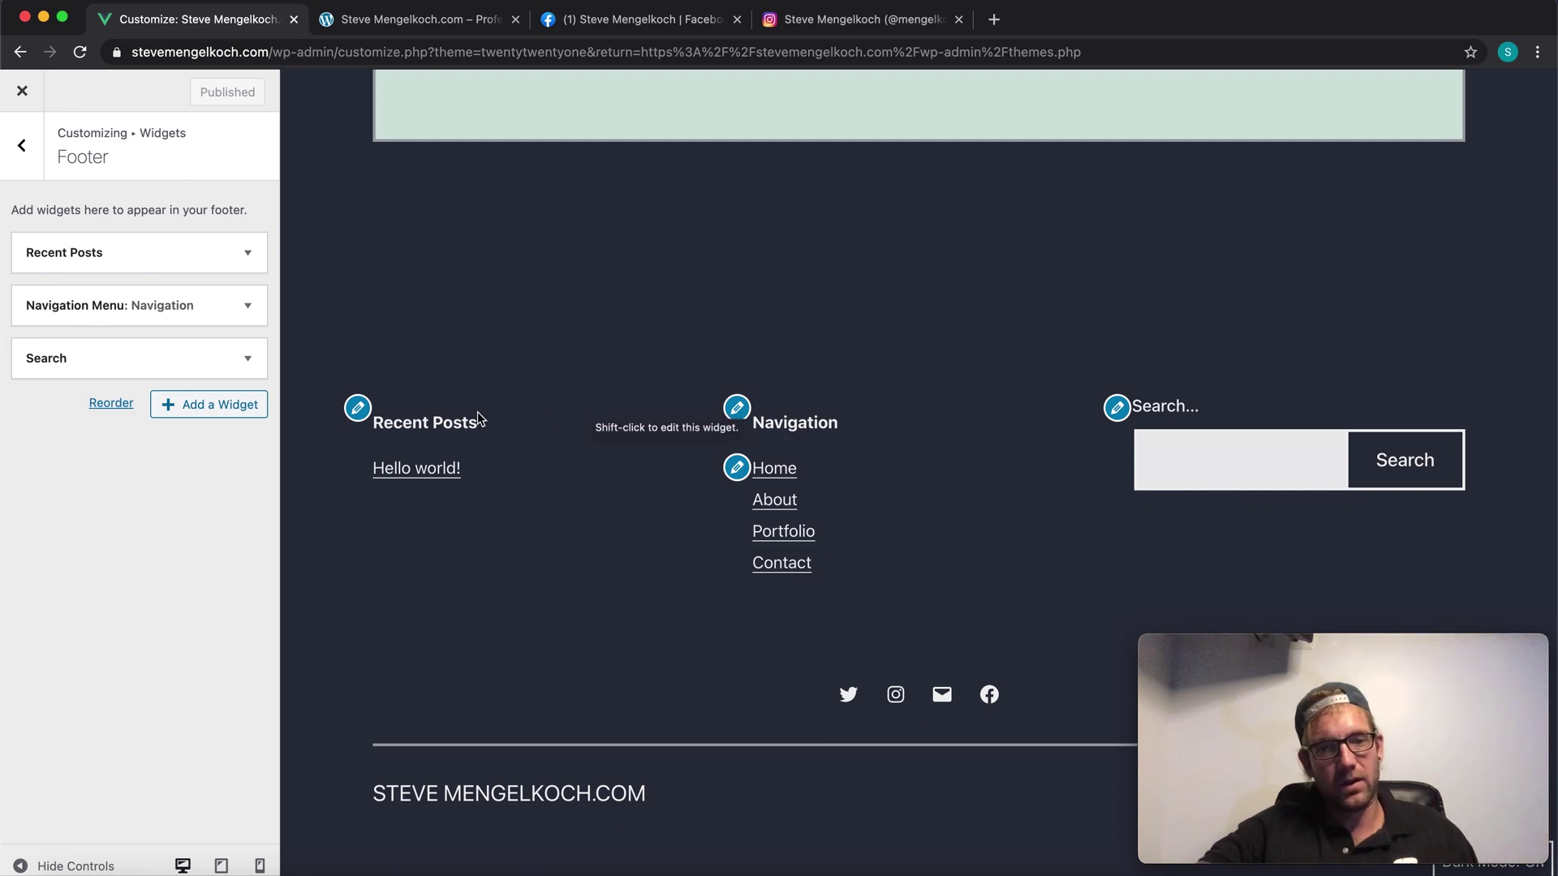
Step: Return to the main Customizer sections and close the Facebook and Instagram tabs
{"action": "left_click", "coordinate": [24, 151]}
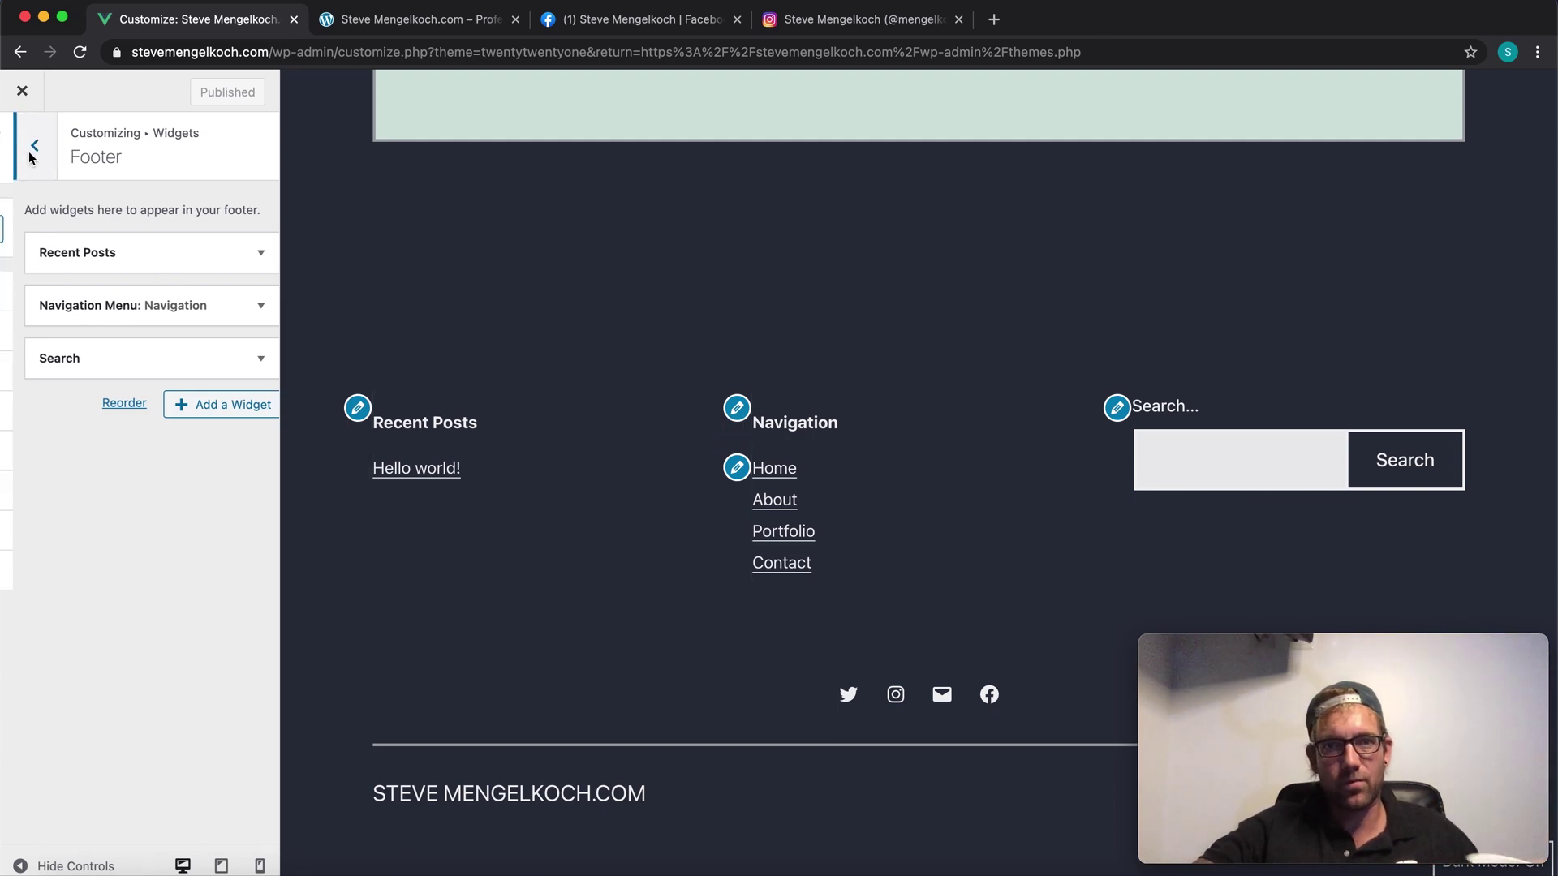
{"action": "left_click", "coordinate": [736, 25]}
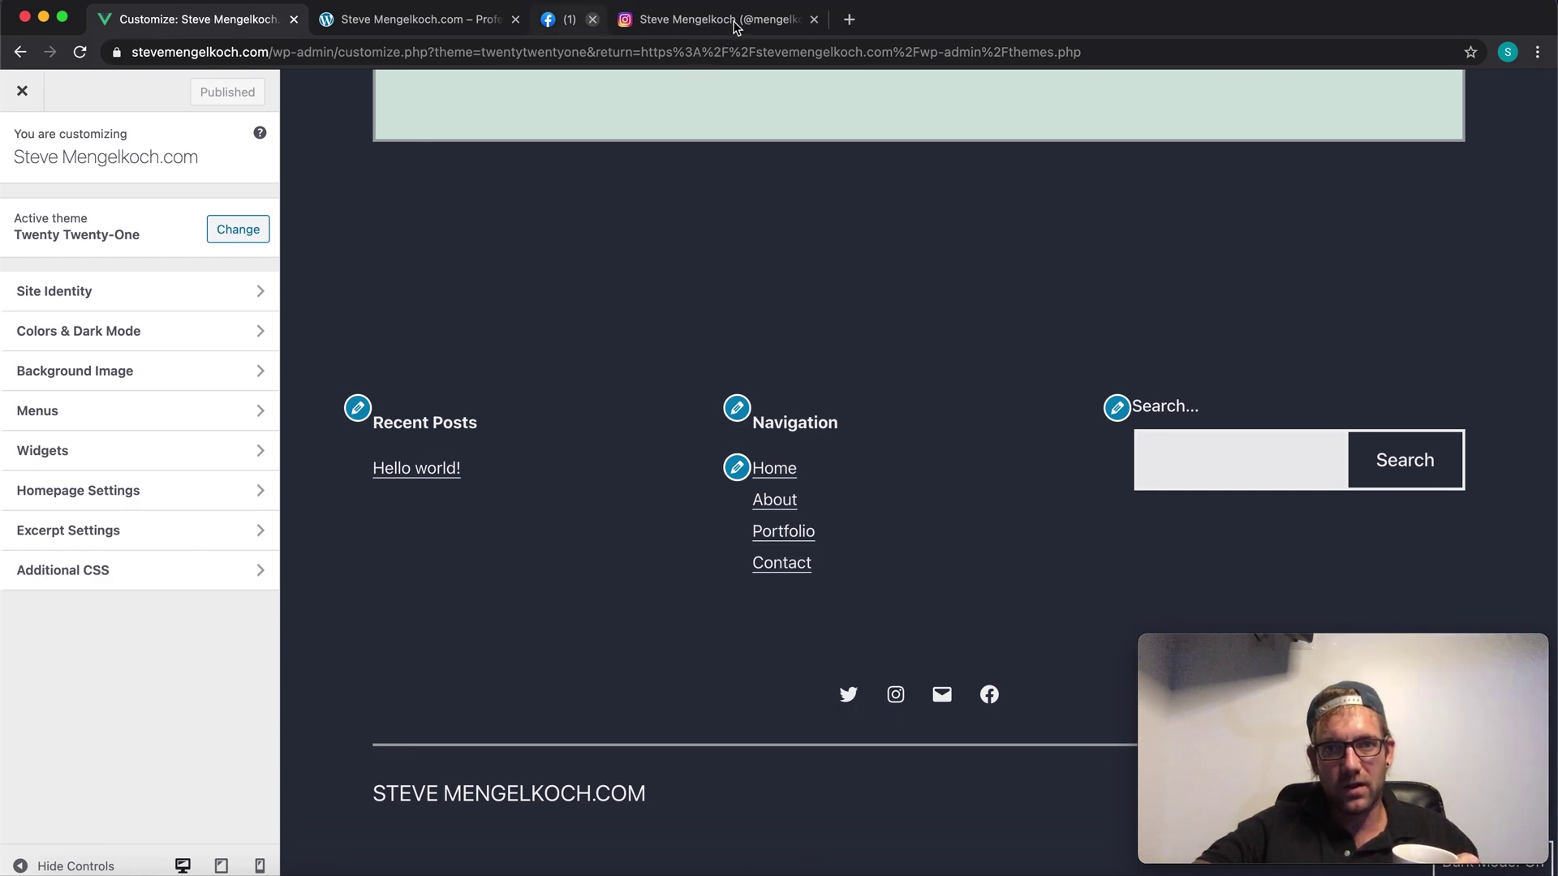
{"action": "left_click", "coordinate": [736, 22]}
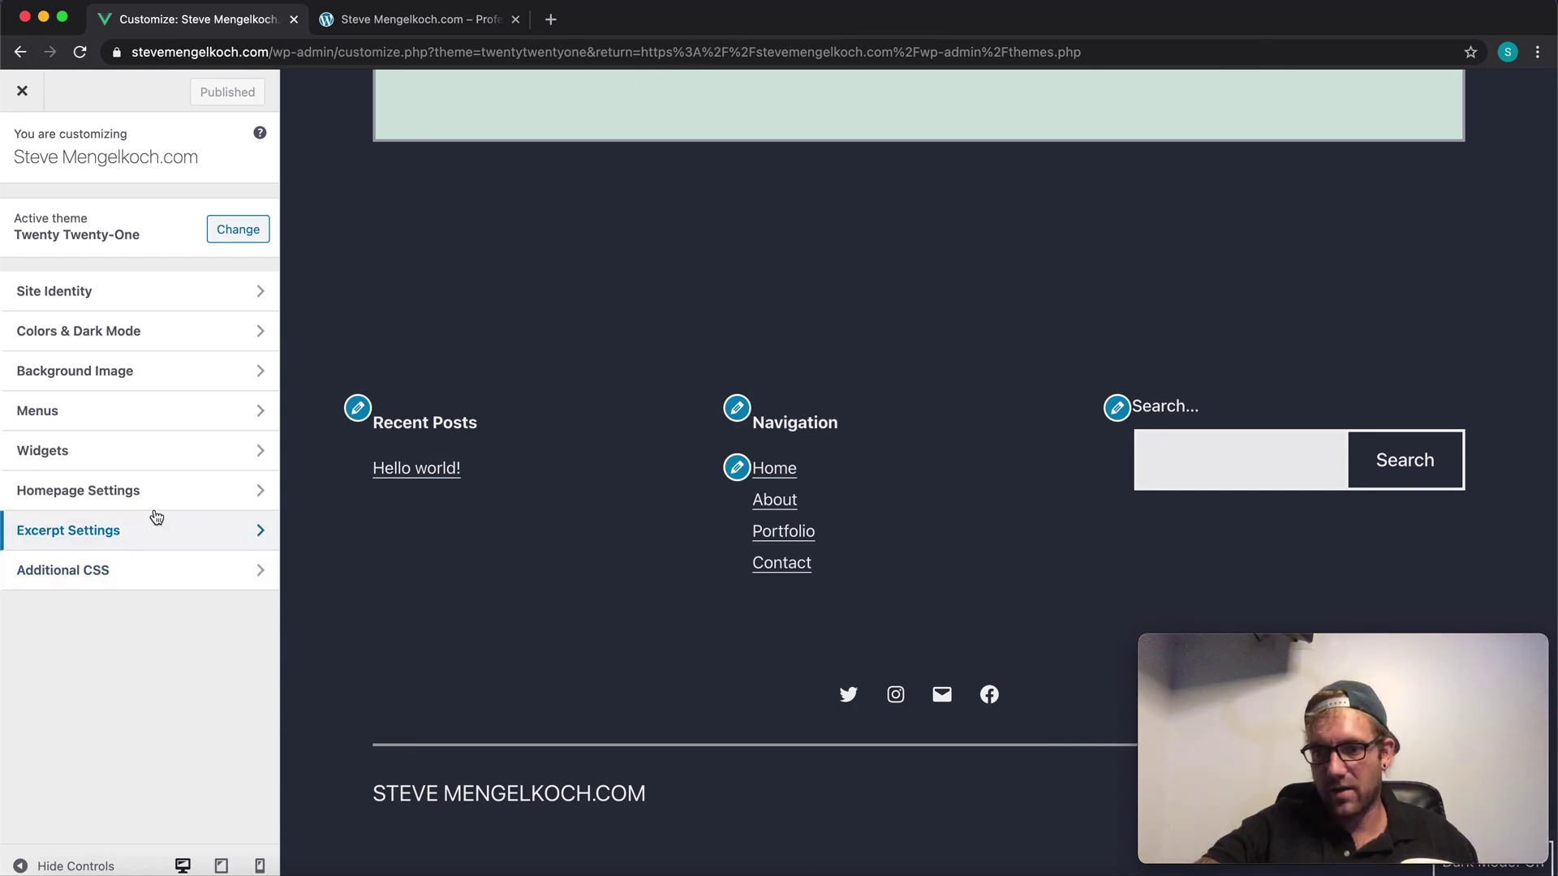
Step: Choose 'Create your website with blocks' as the static homepage in Homepage Settings and publish
{"action": "left_click", "coordinate": [256, 495]}
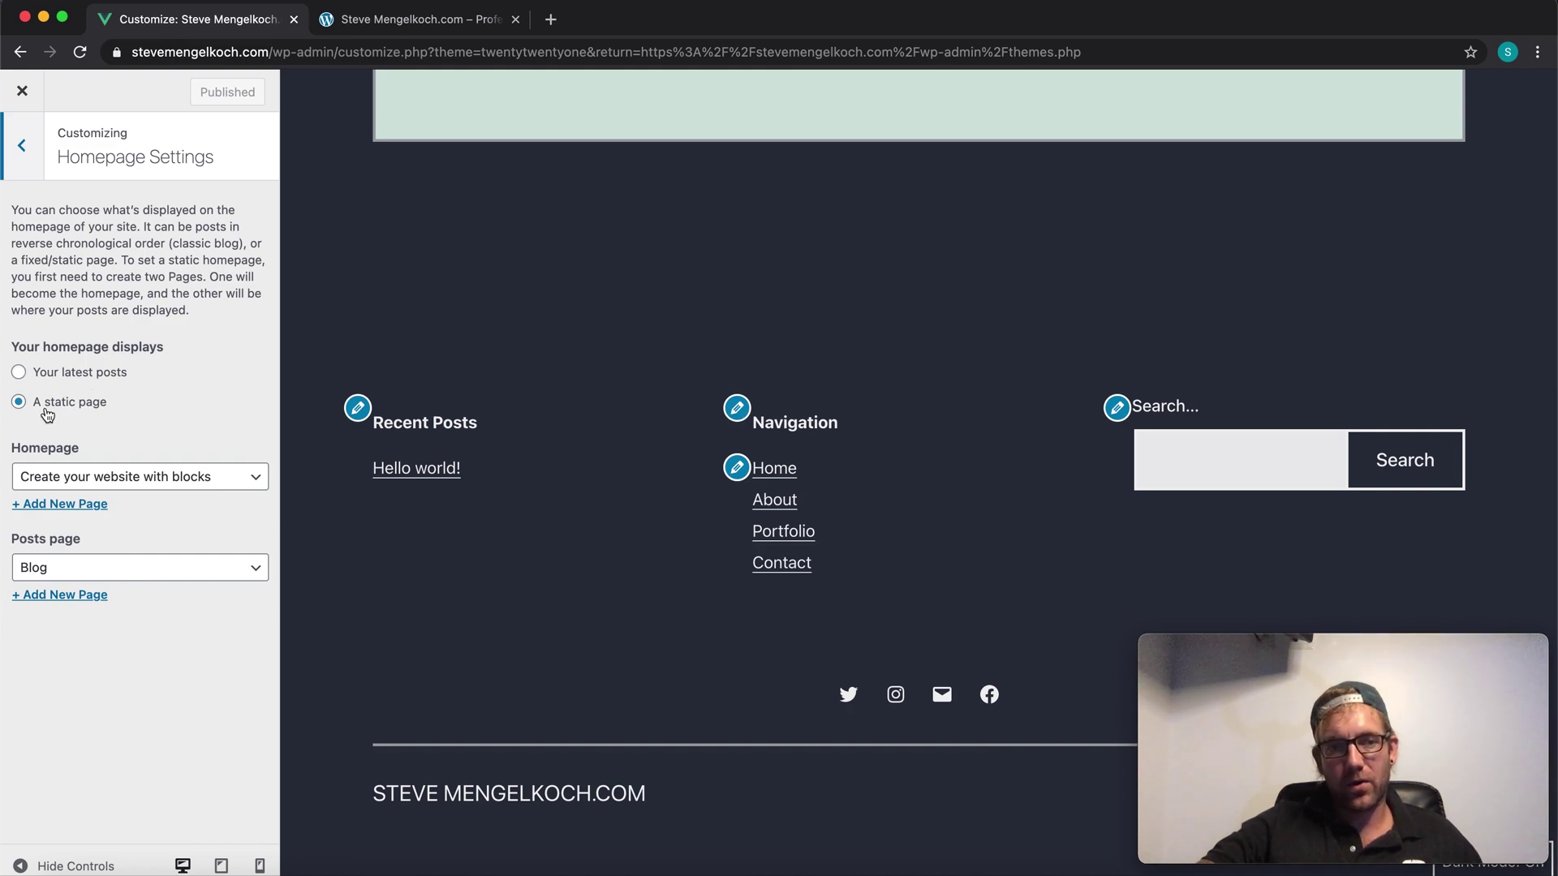
{"action": "left_click", "coordinate": [128, 477]}
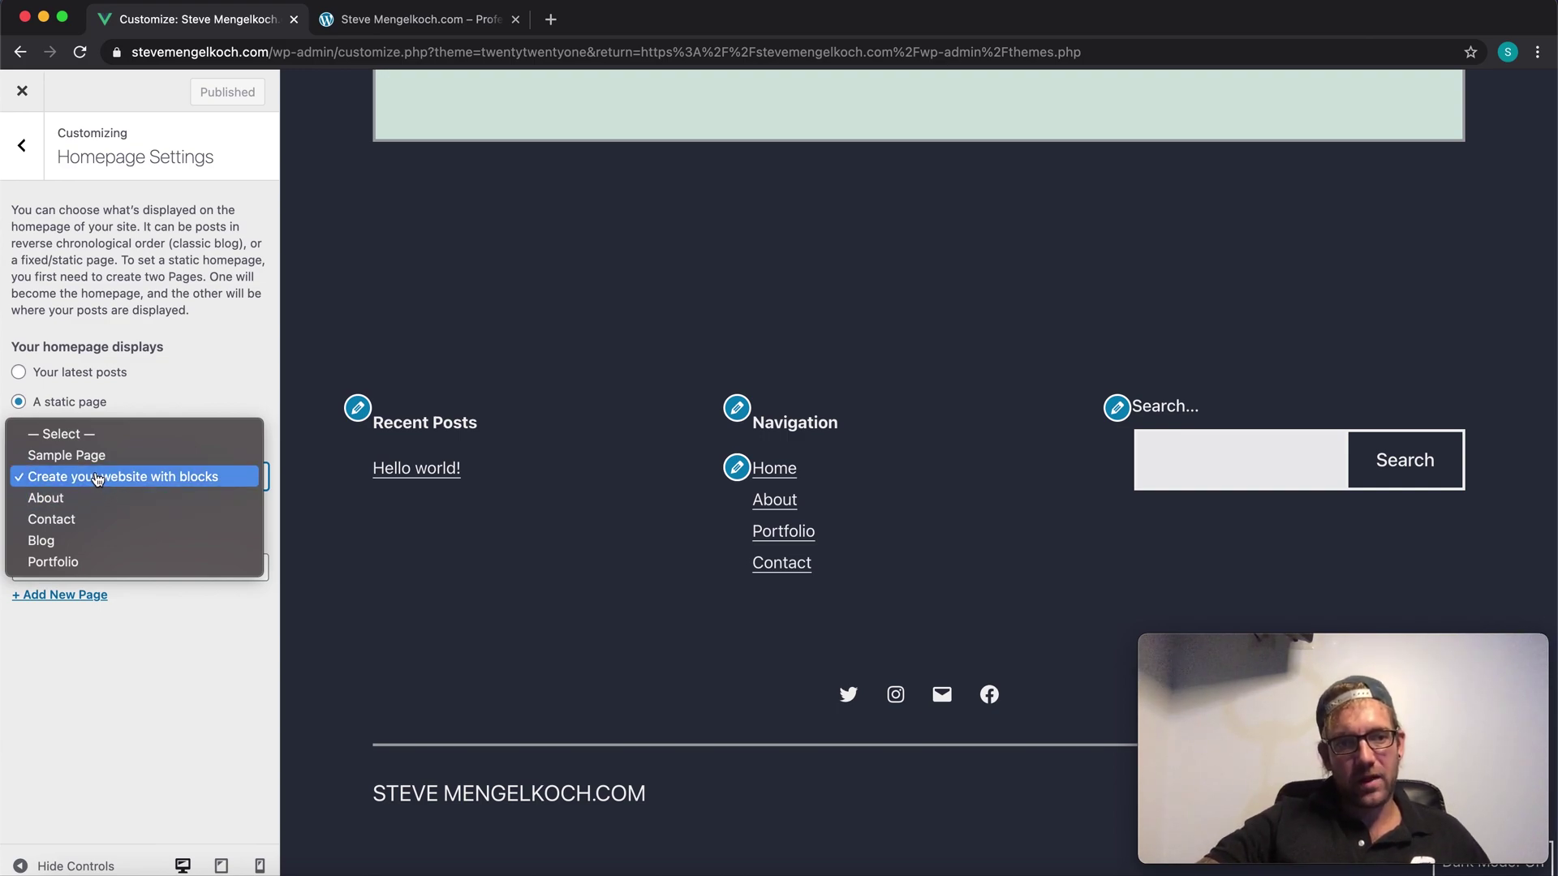
{"action": "left_click", "coordinate": [97, 464]}
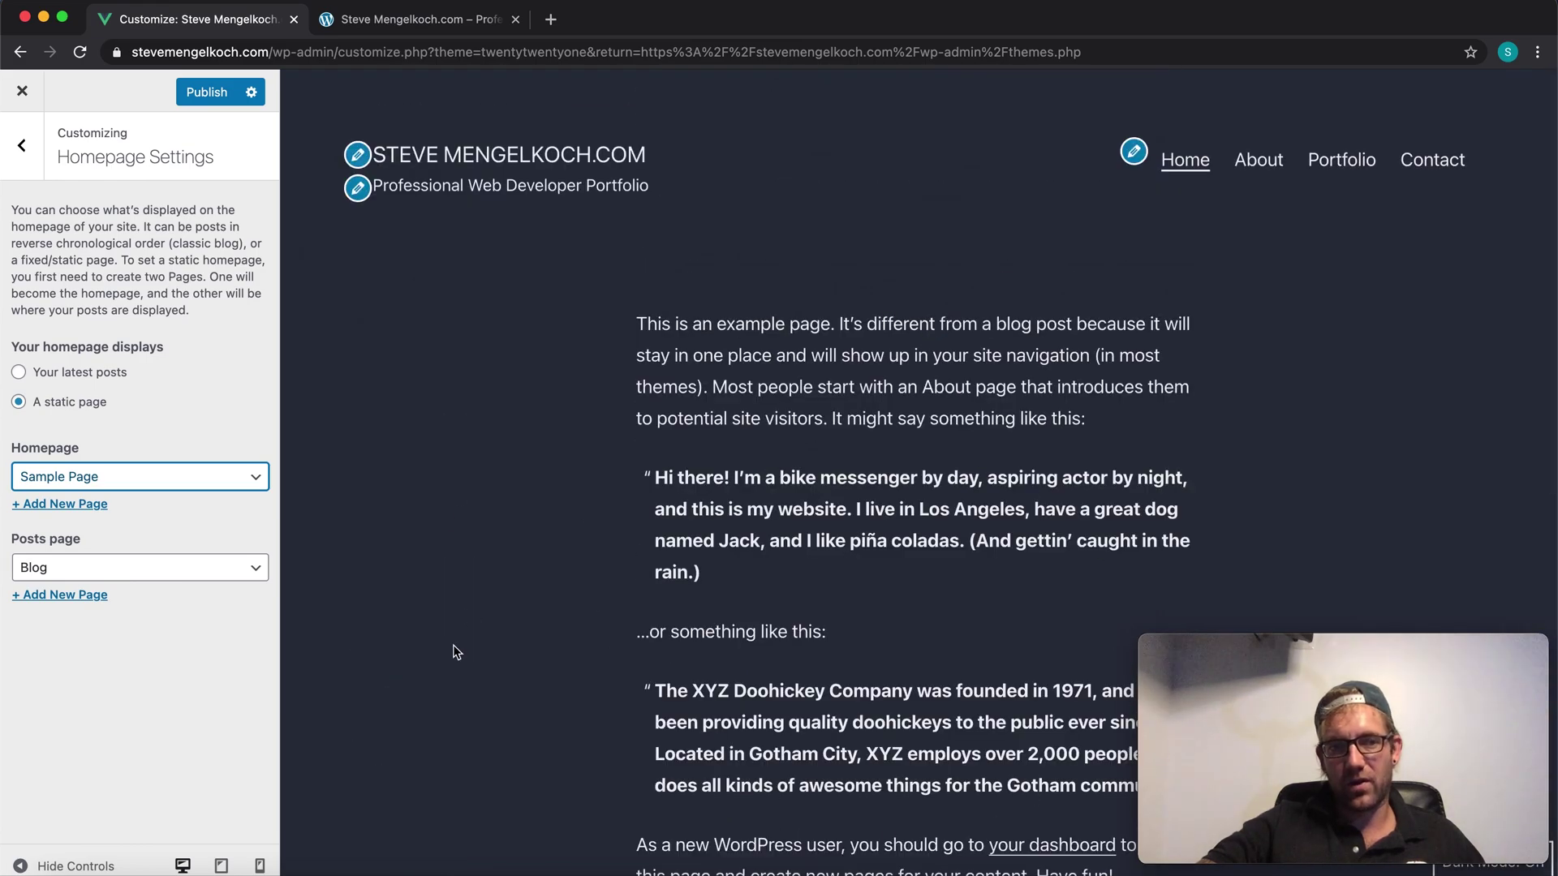
{"action": "left_click", "coordinate": [176, 483]}
{"action": "left_click", "coordinate": [159, 499]}
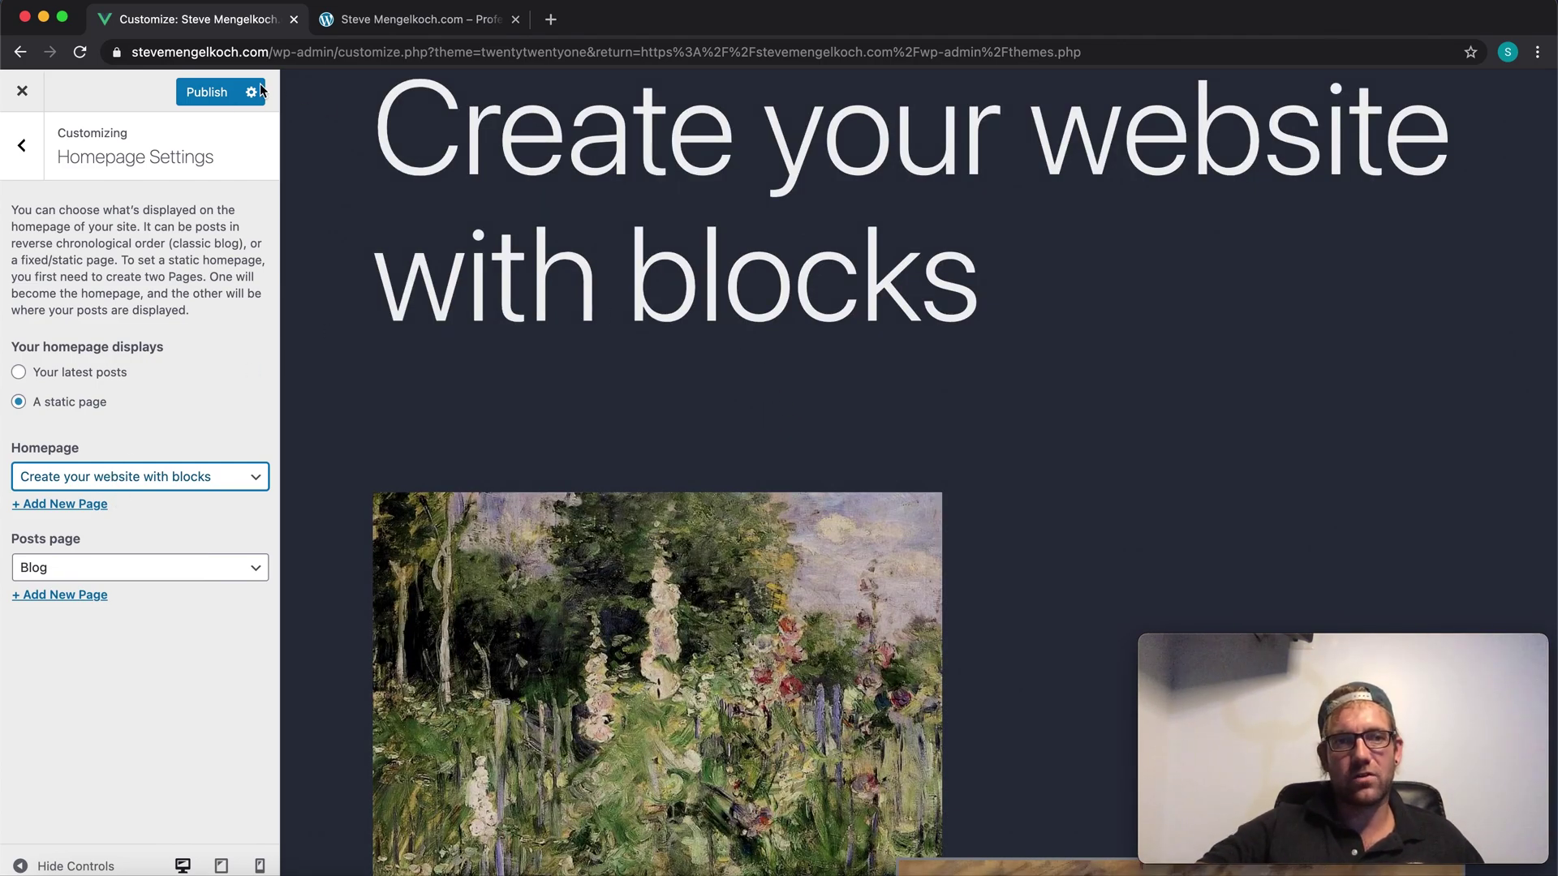
{"action": "left_click", "coordinate": [208, 94]}
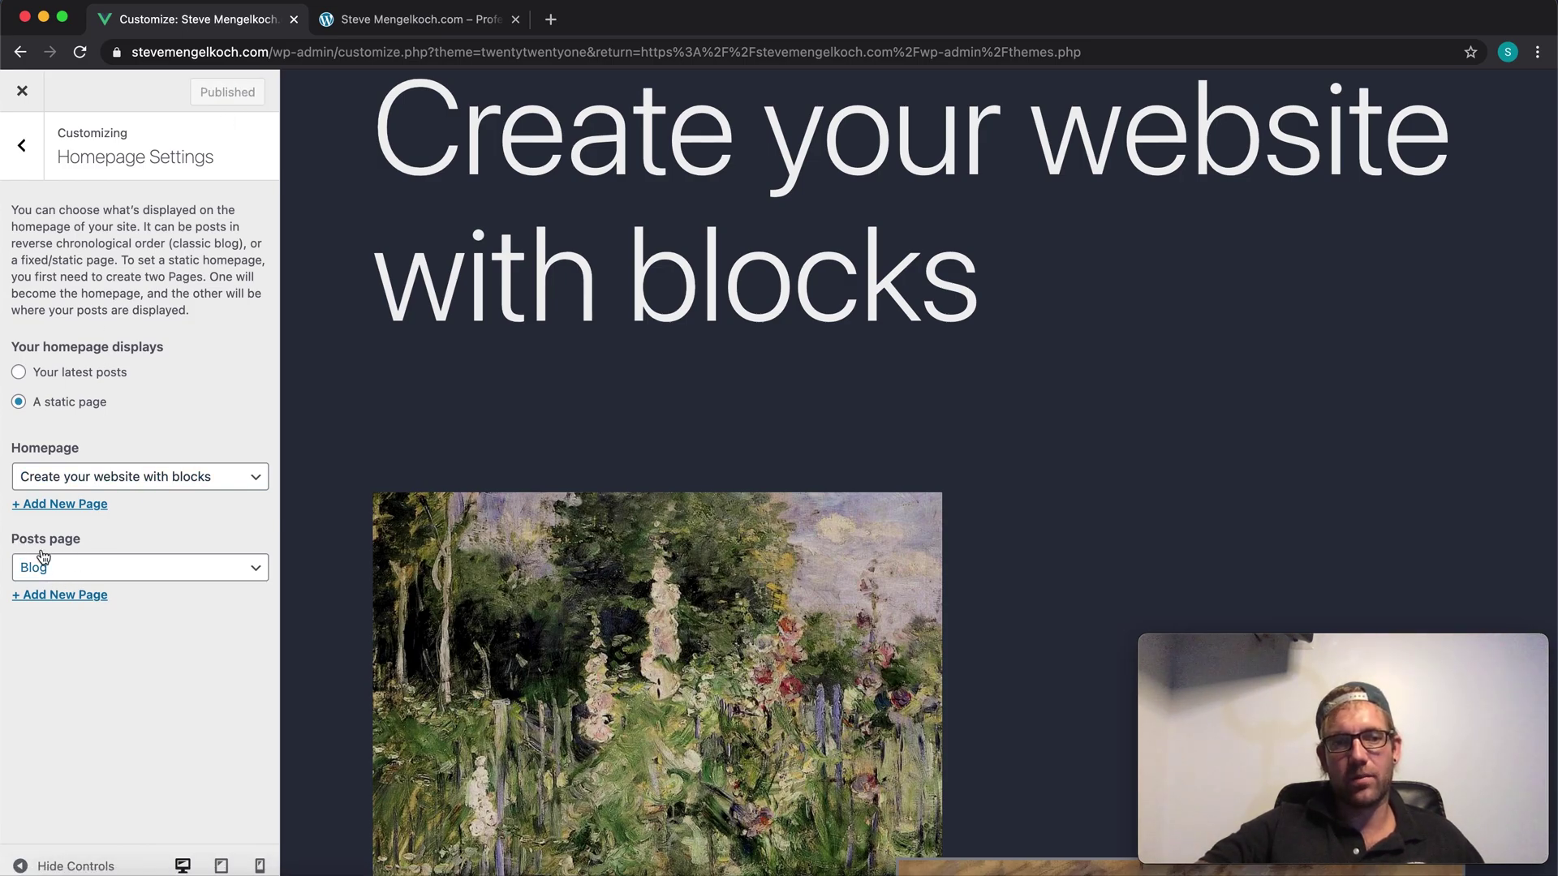
{"action": "scroll", "coordinate": [520, 679], "scroll_direction": "down", "scroll_amount": 20}
{"action": "scroll", "coordinate": [531, 625], "scroll_direction": "down", "scroll_amount": 3}
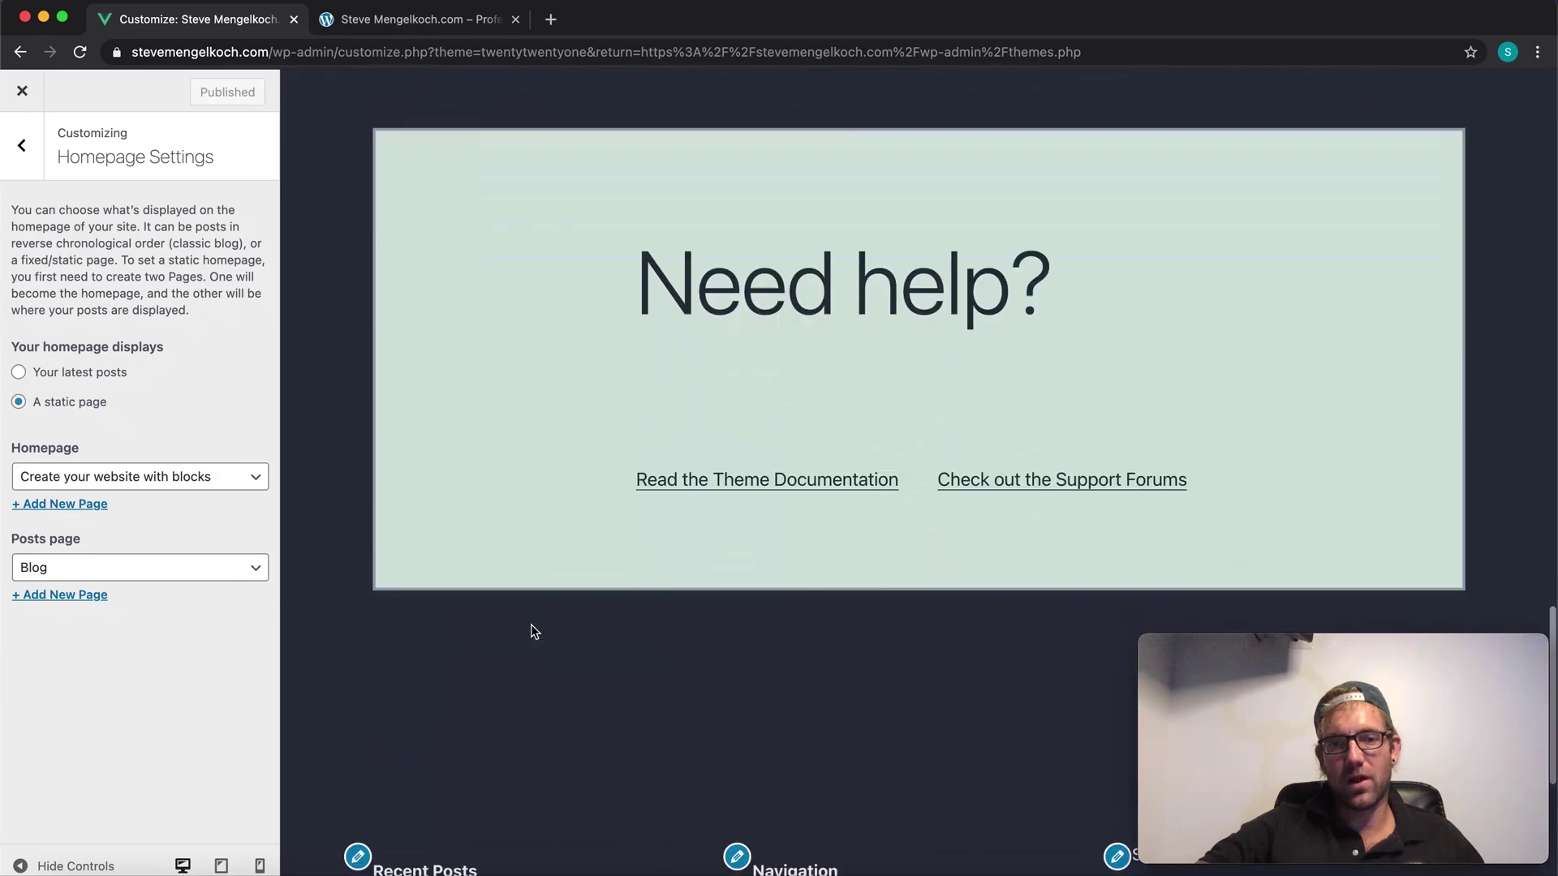
{"action": "scroll", "coordinate": [530, 625], "scroll_direction": "up", "scroll_amount": 10}
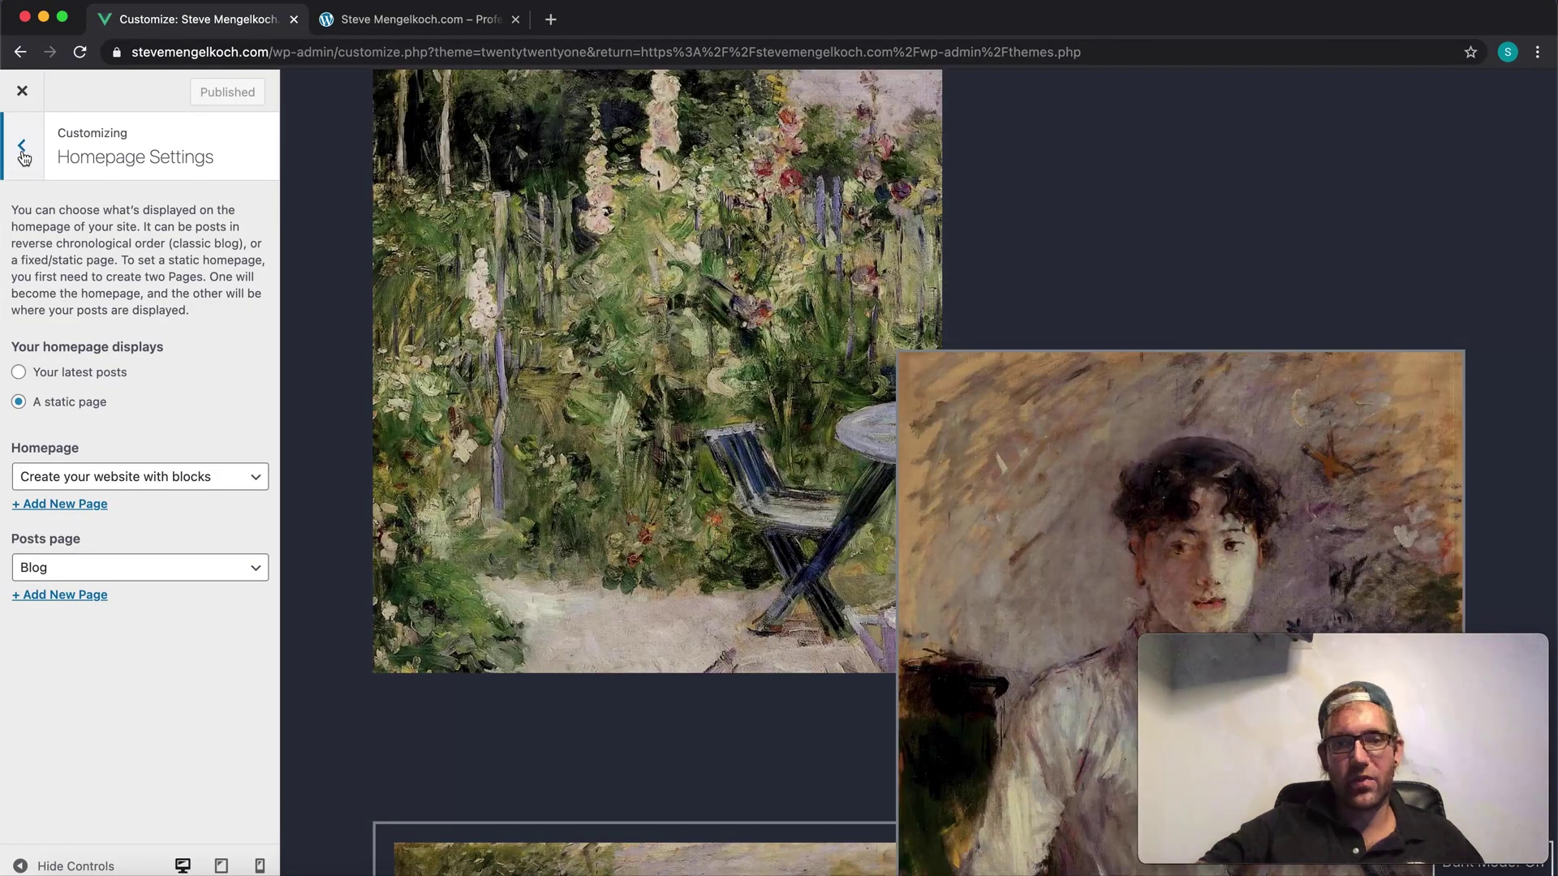
Step: Look over the excerpt settings, then open the Additional CSS section
{"action": "left_click", "coordinate": [22, 150]}
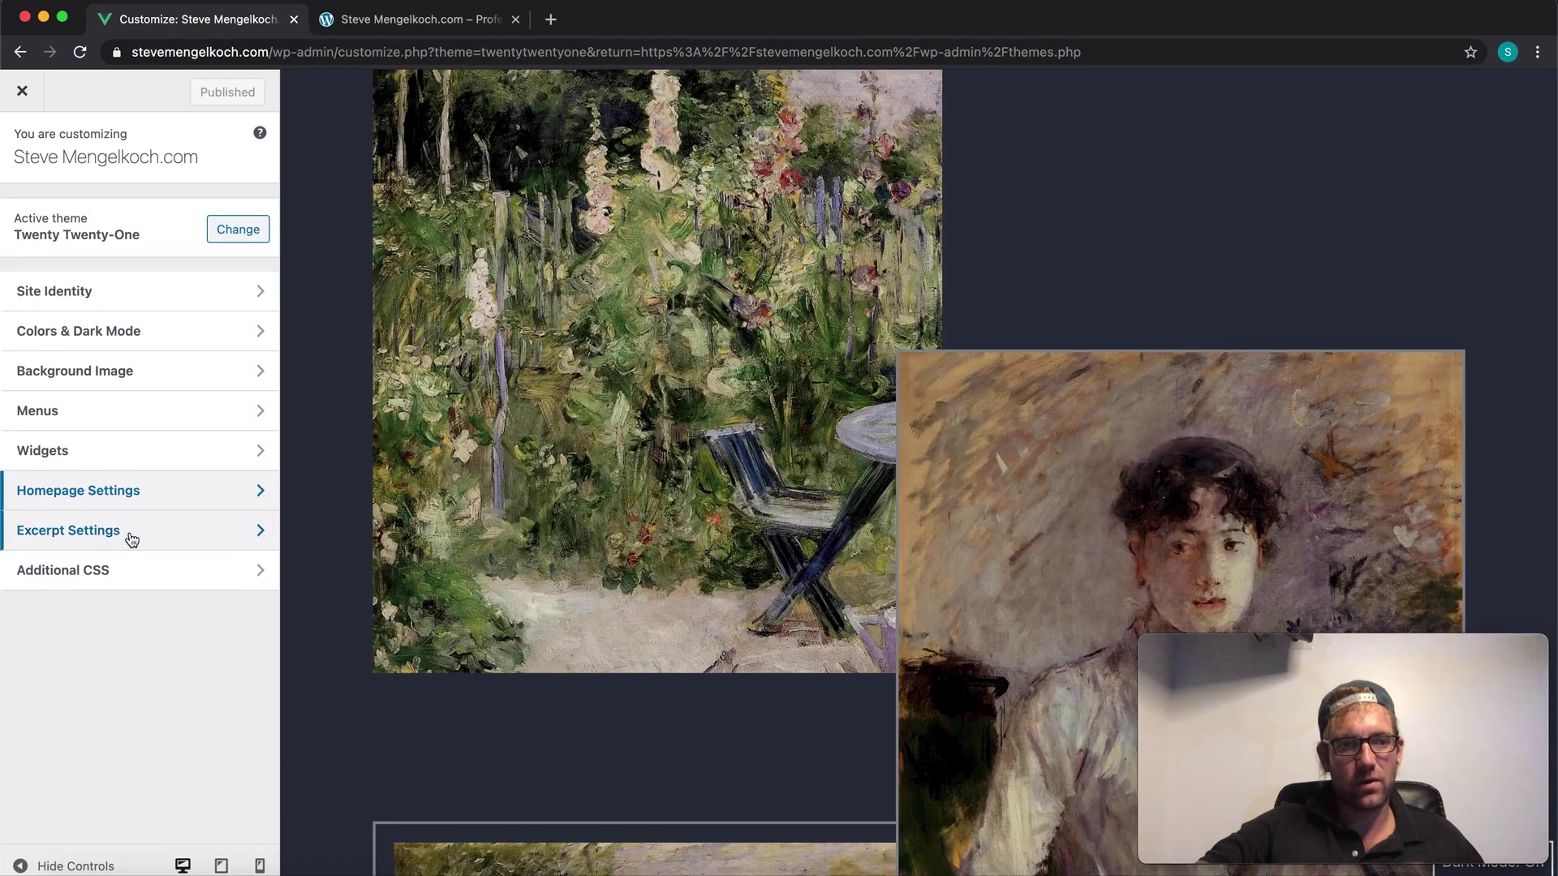
{"action": "left_click", "coordinate": [131, 539]}
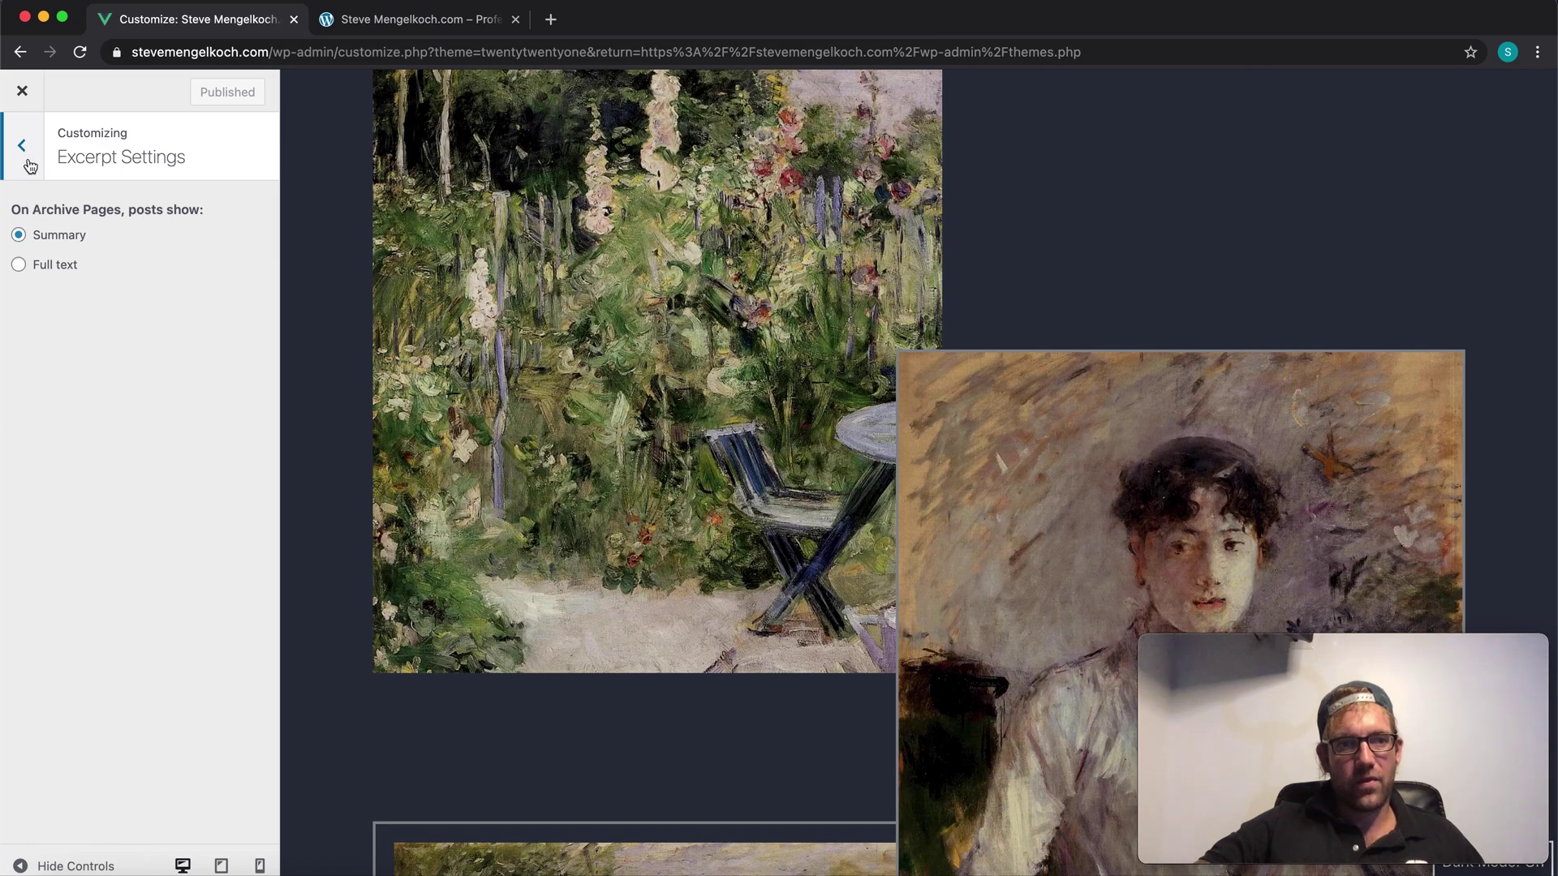
{"action": "scroll", "coordinate": [574, 382], "scroll_direction": "up", "scroll_amount": 10}
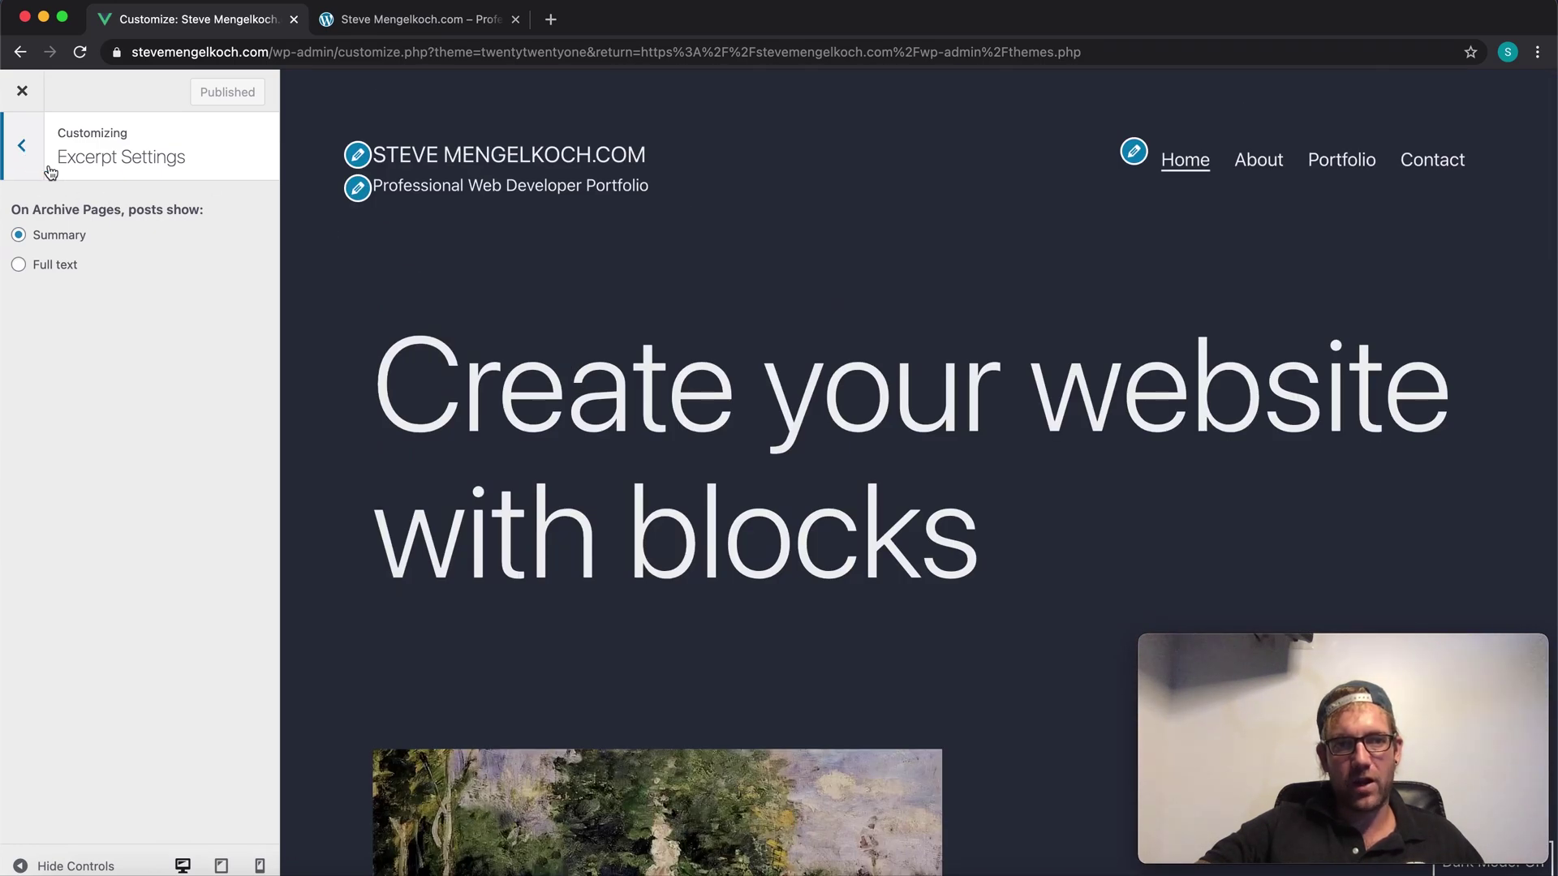
{"action": "left_click", "coordinate": [23, 149]}
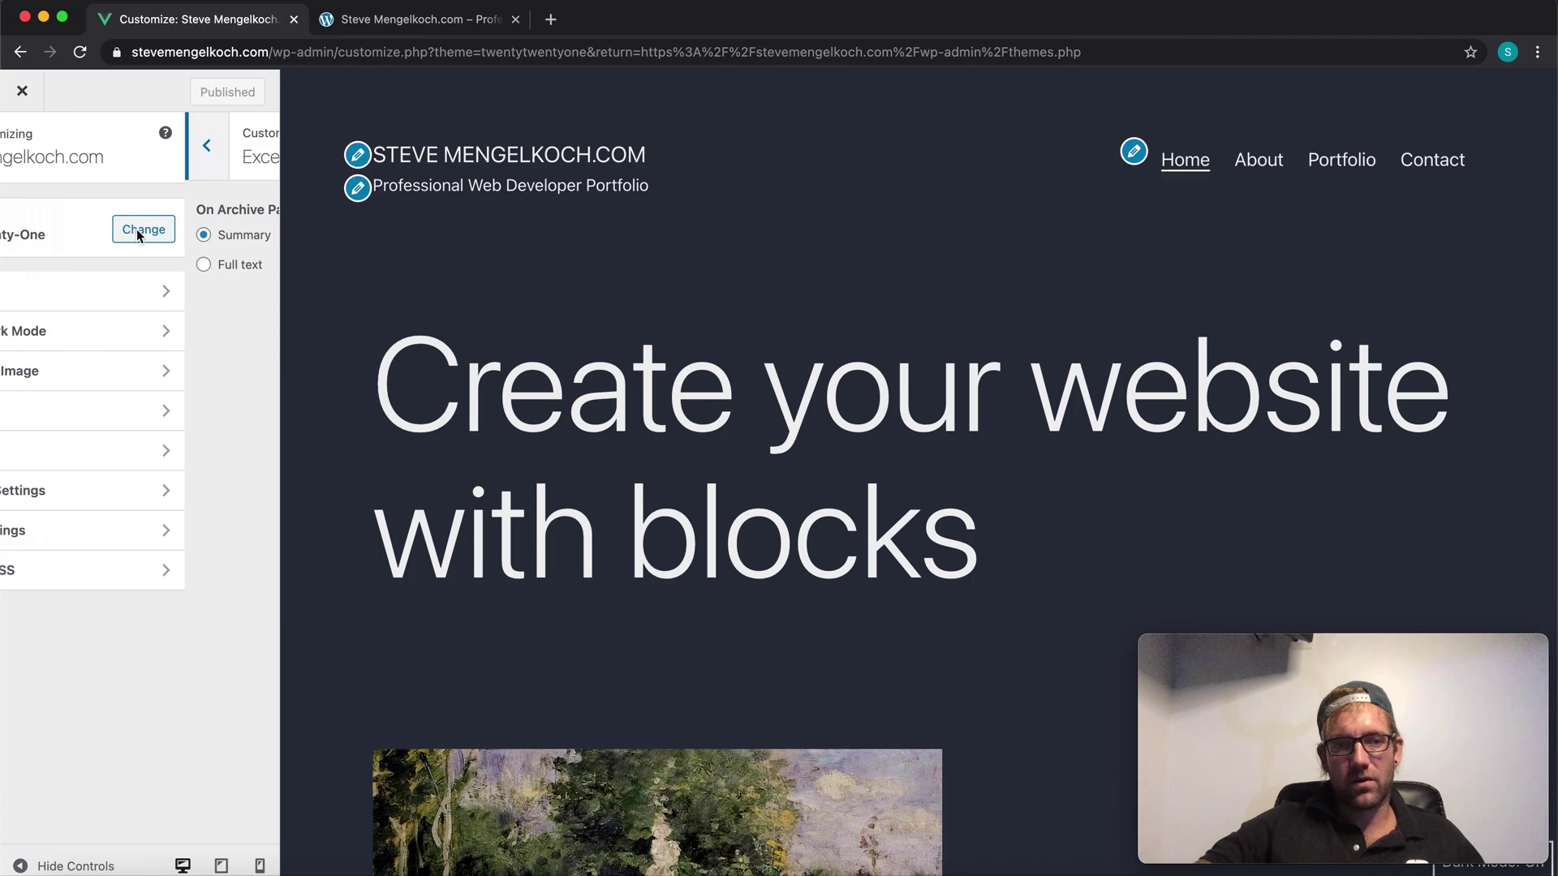
{"action": "left_click", "coordinate": [132, 580]}
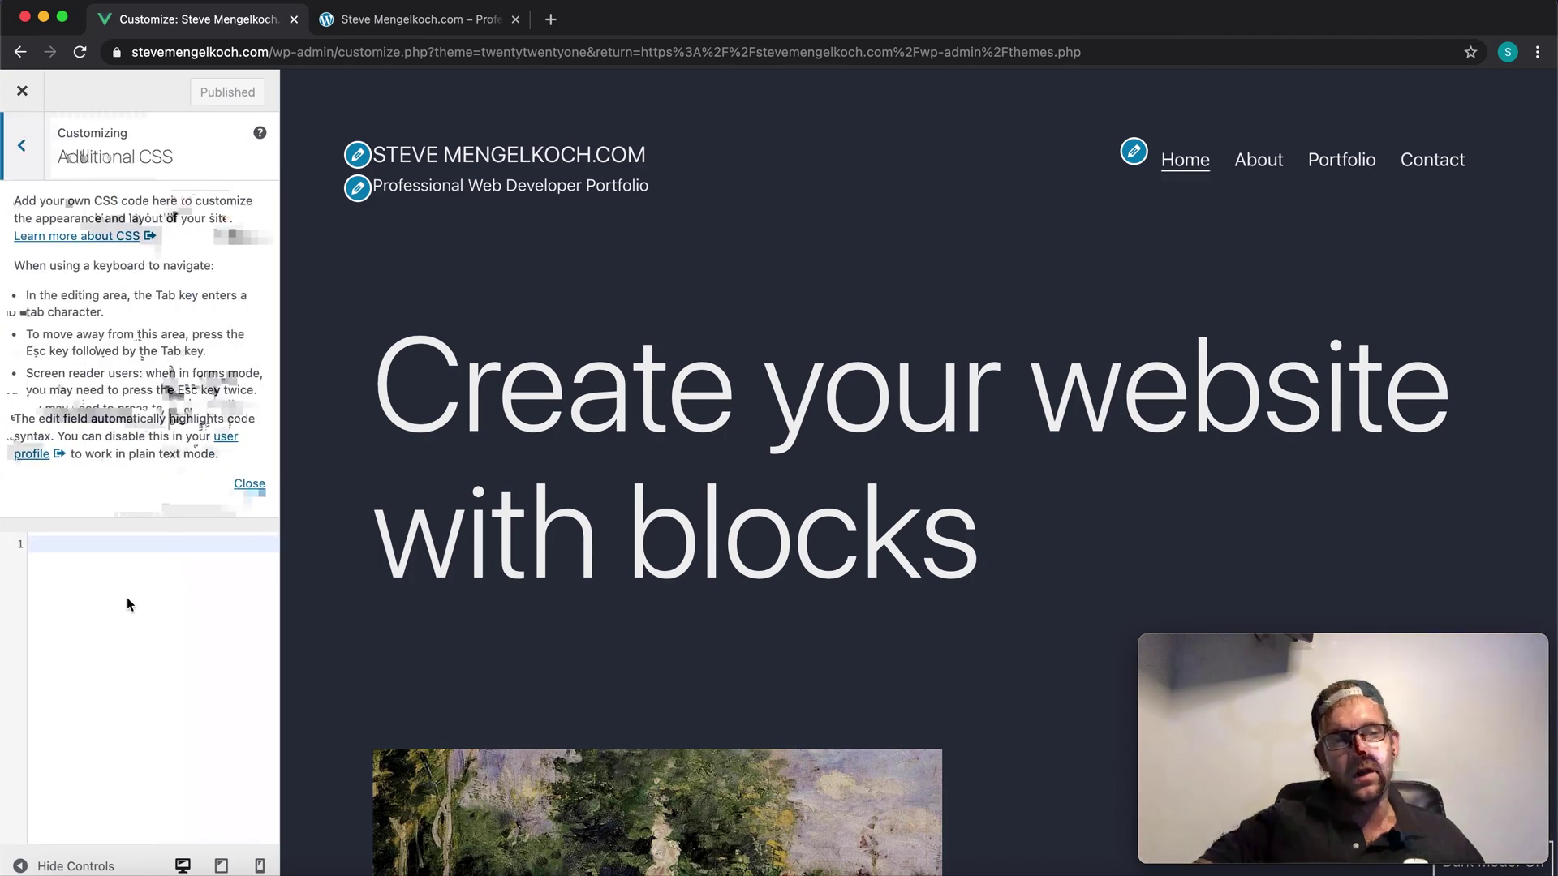
Step: Clear the stray text from the Additional CSS editor and publish the Customizer changes
{"action": "left_click", "coordinate": [119, 572]}
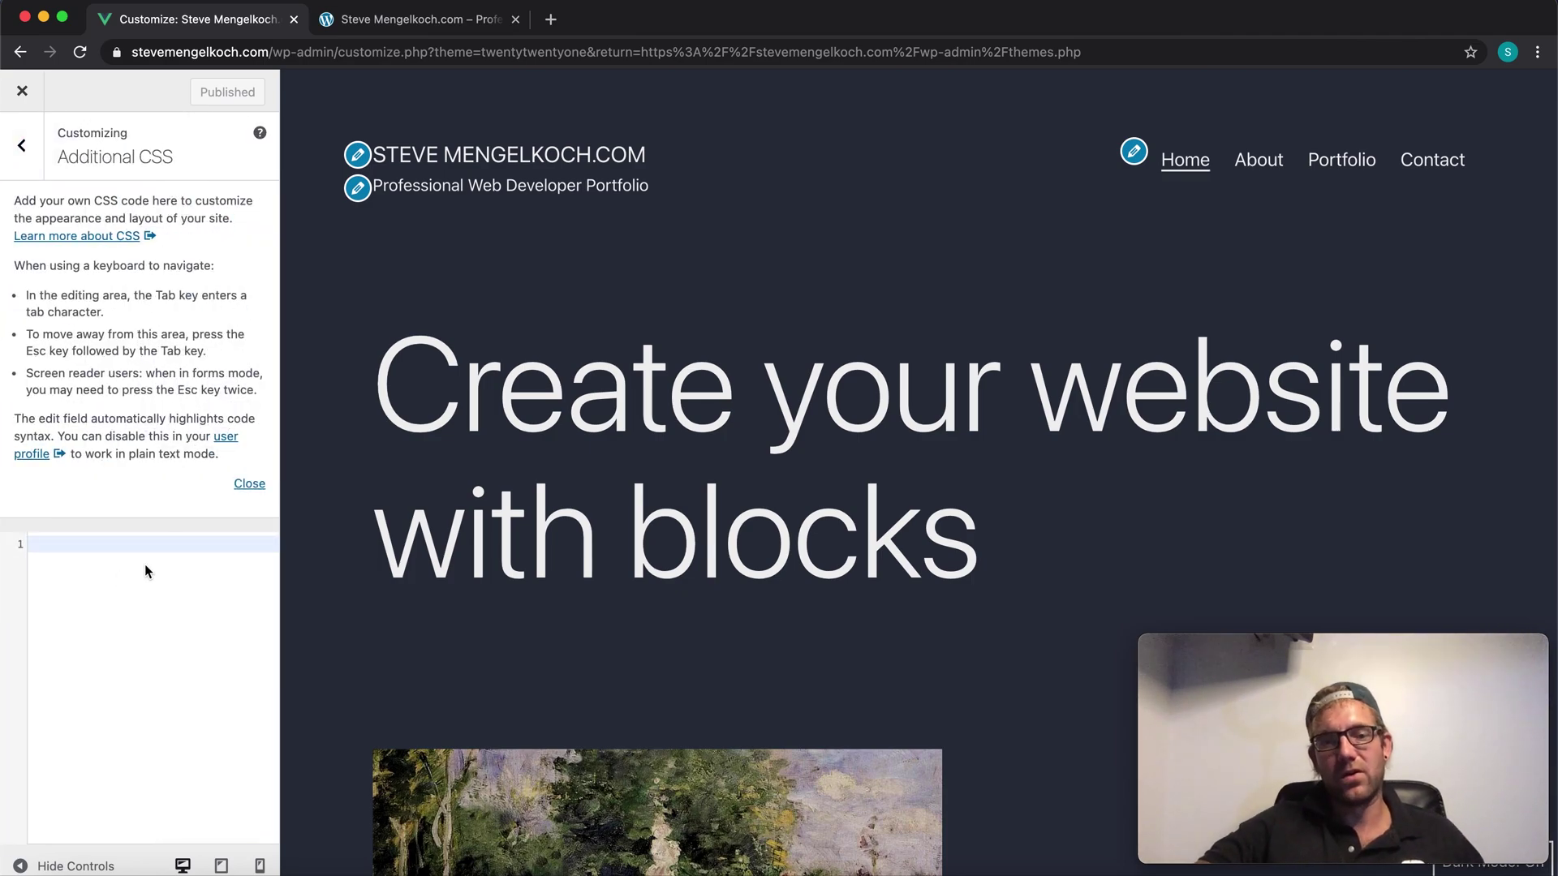
{"action": "type", "text": ".ds"}
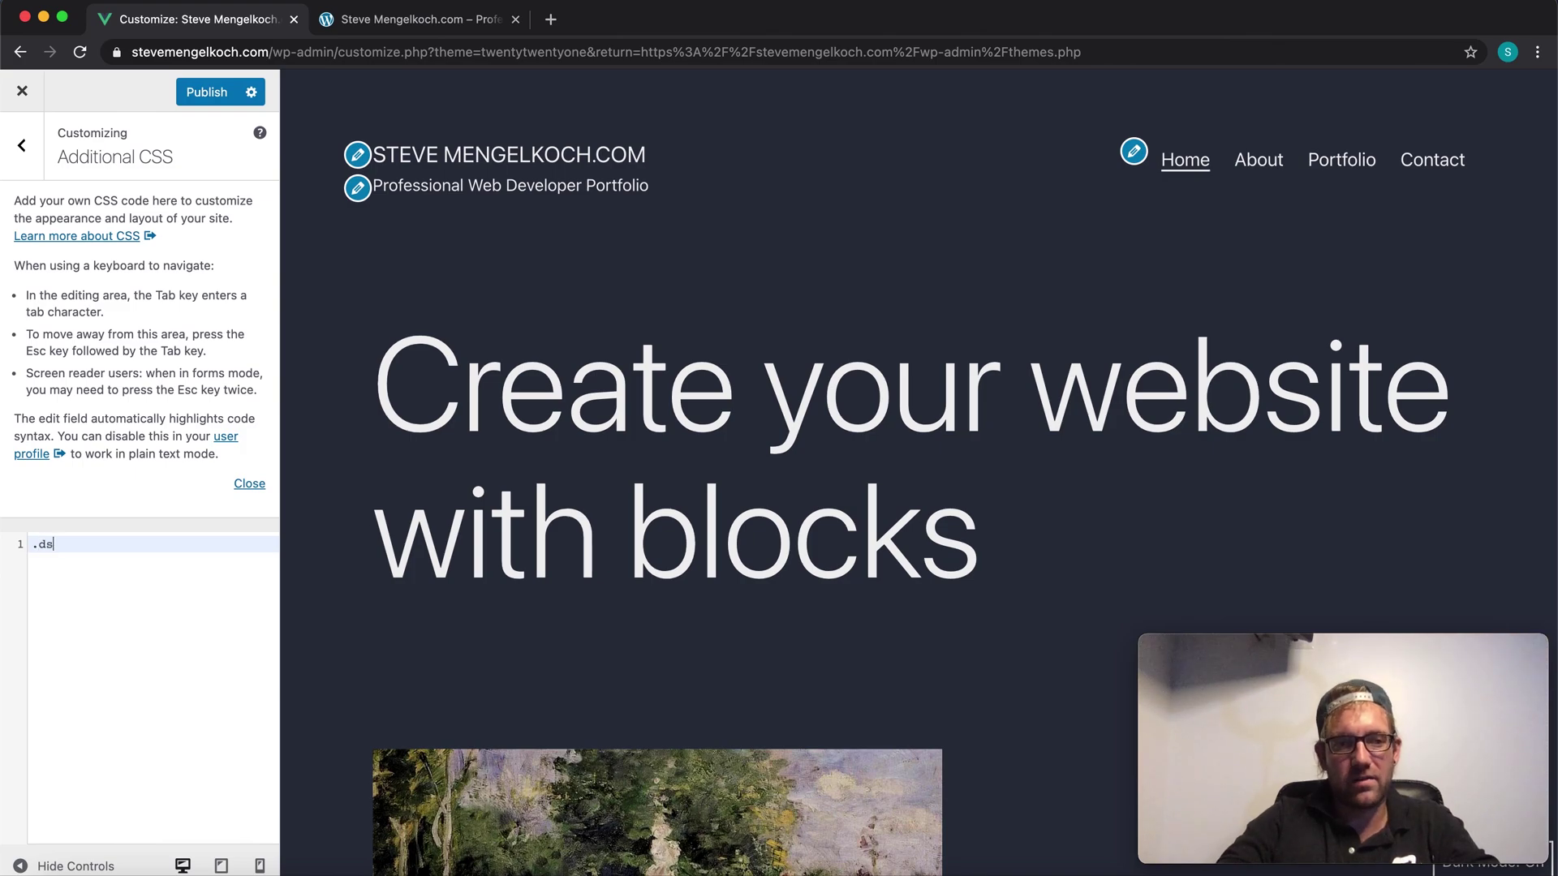
{"action": "key", "text": "BackSpace"}
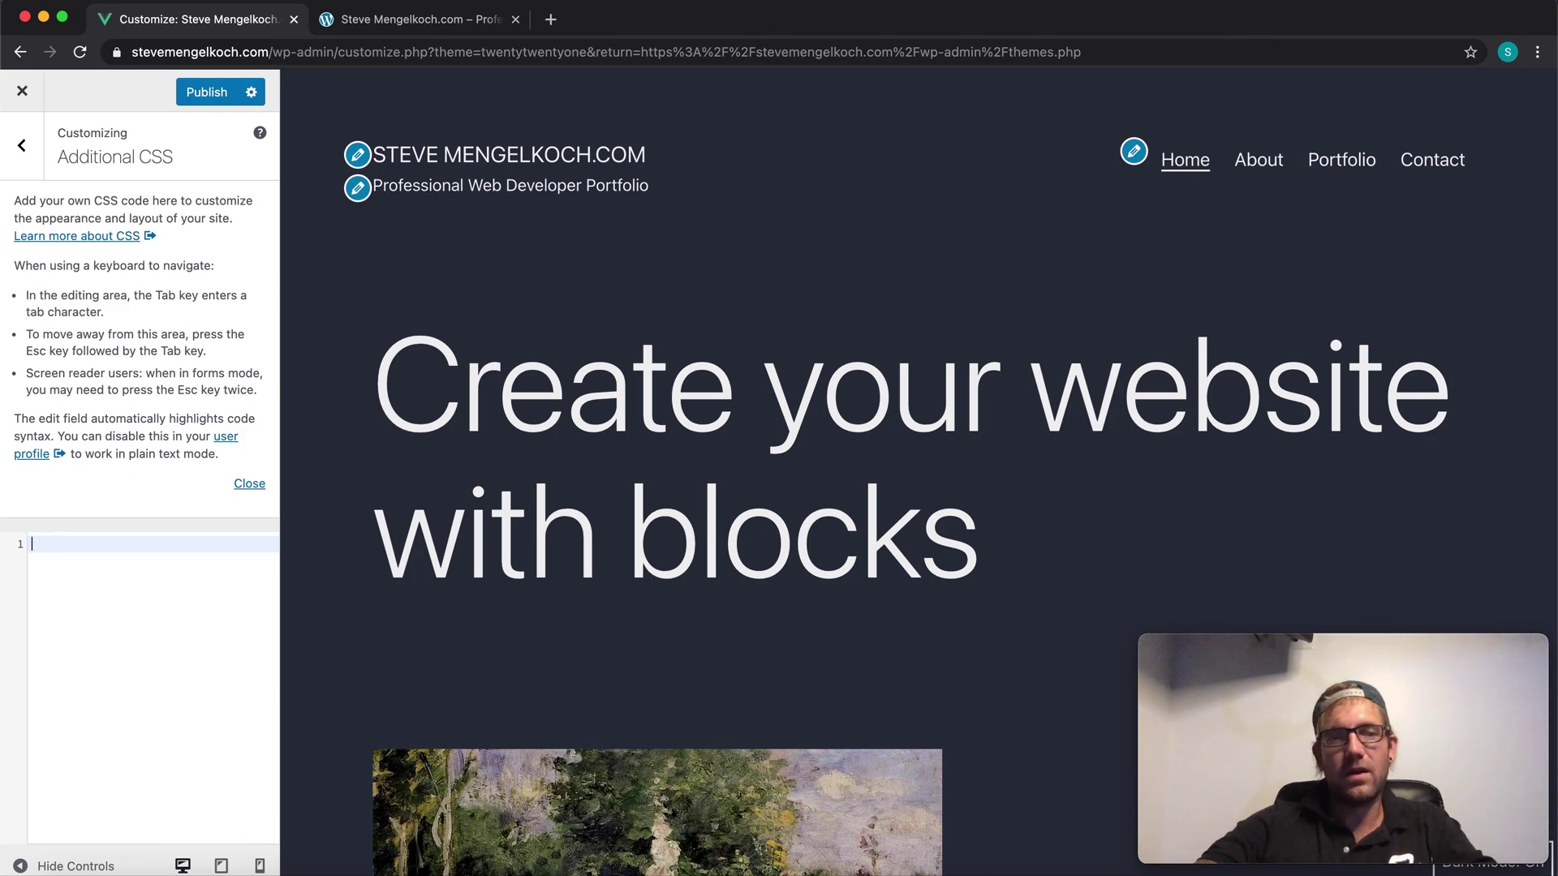
{"action": "left_click", "coordinate": [208, 90]}
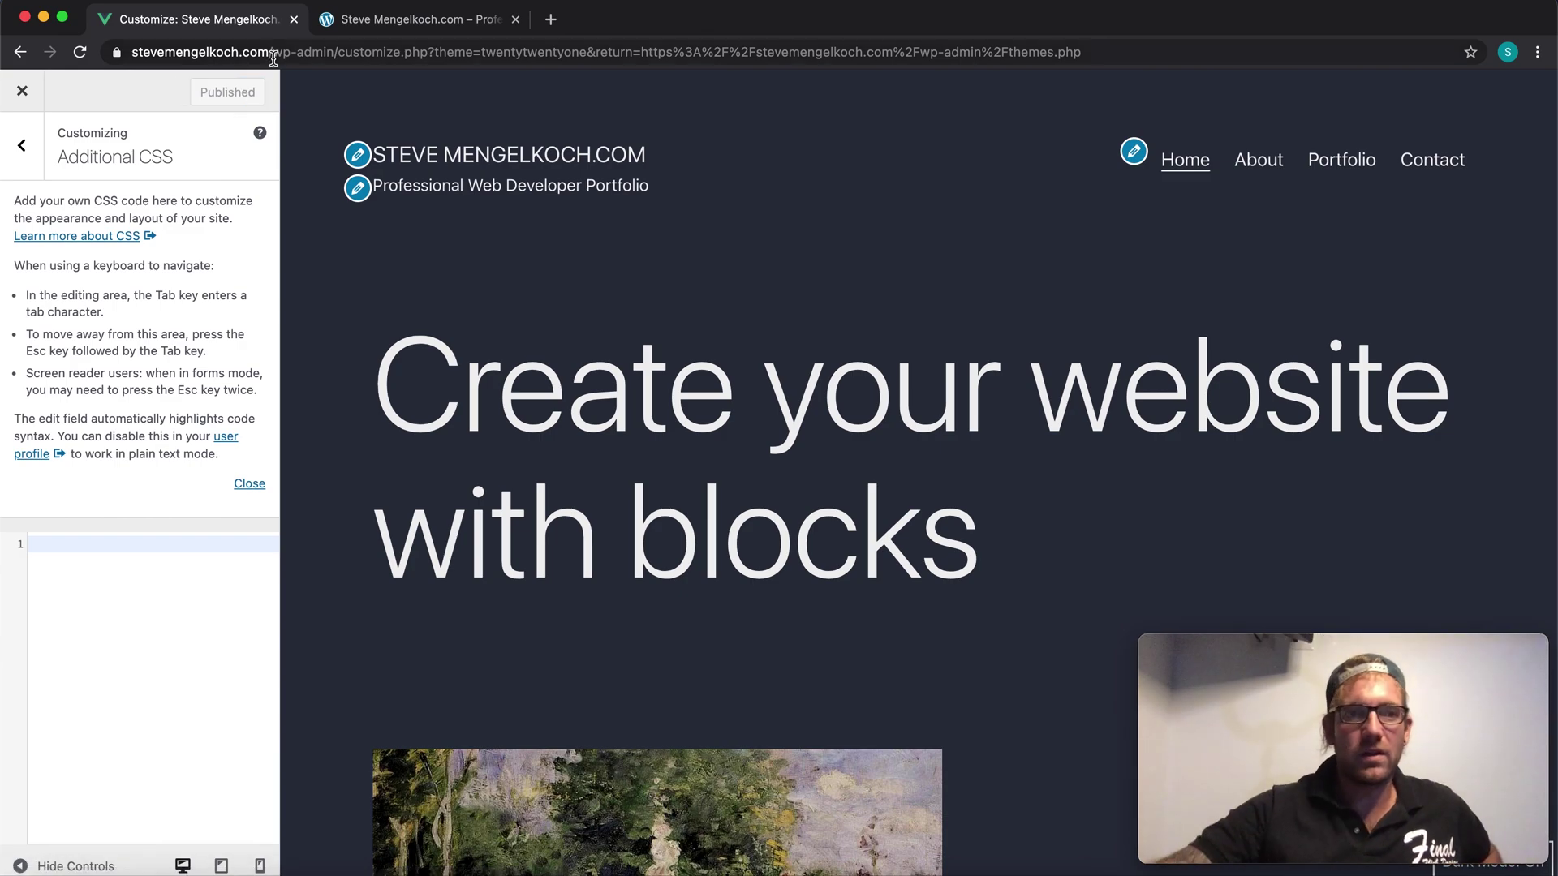
Step: Go back to the main customizer menu, review the preview, and close the customizer to Themes
{"action": "left_click", "coordinate": [24, 148]}
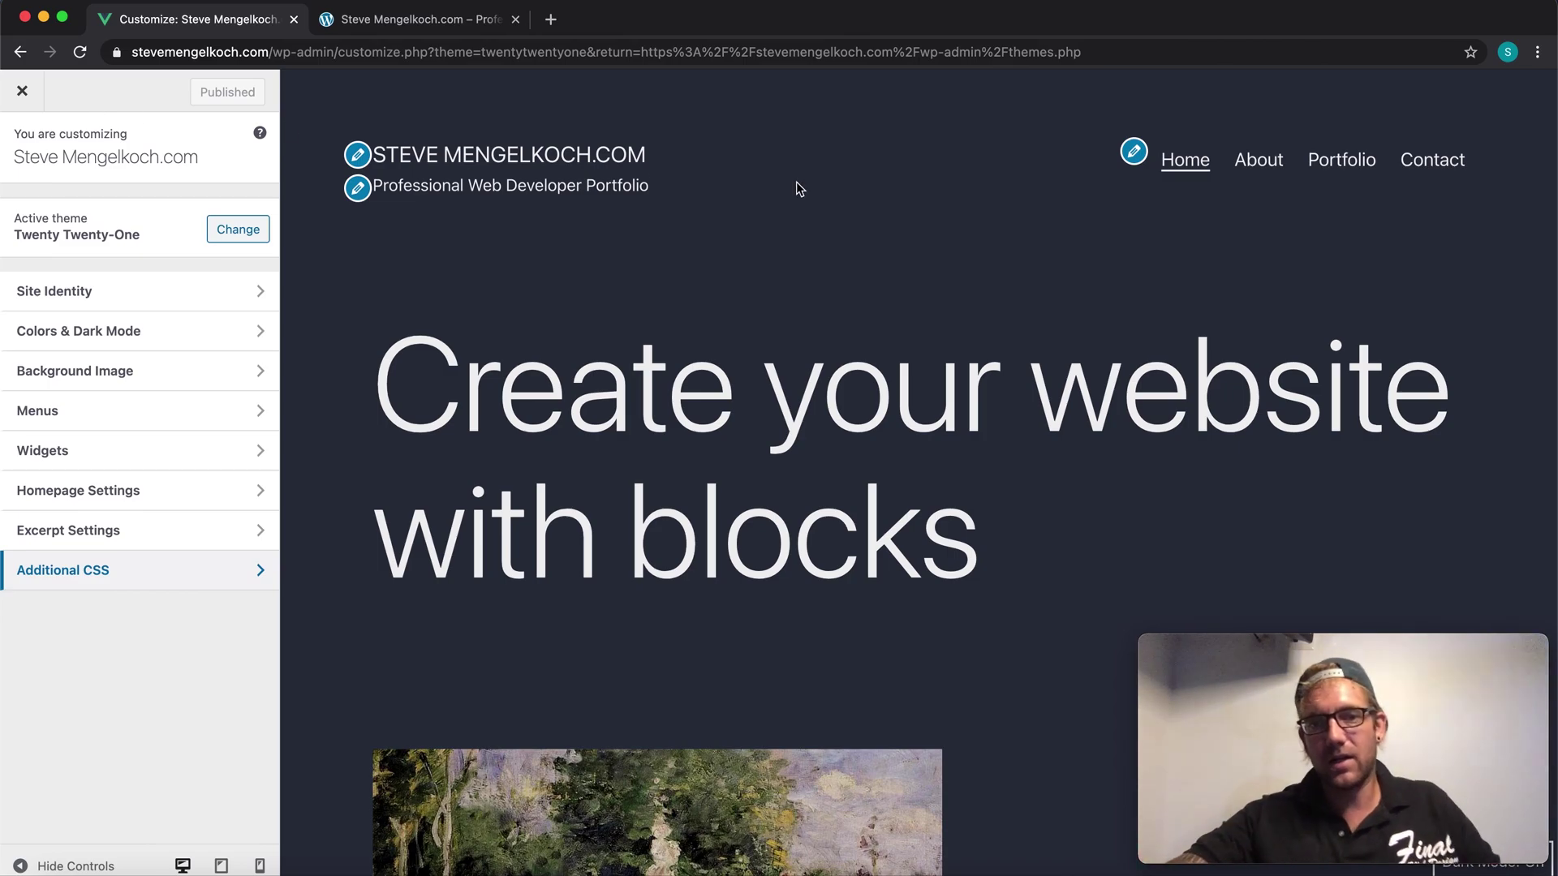
{"action": "scroll", "coordinate": [785, 314], "scroll_direction": "down", "scroll_amount": 20}
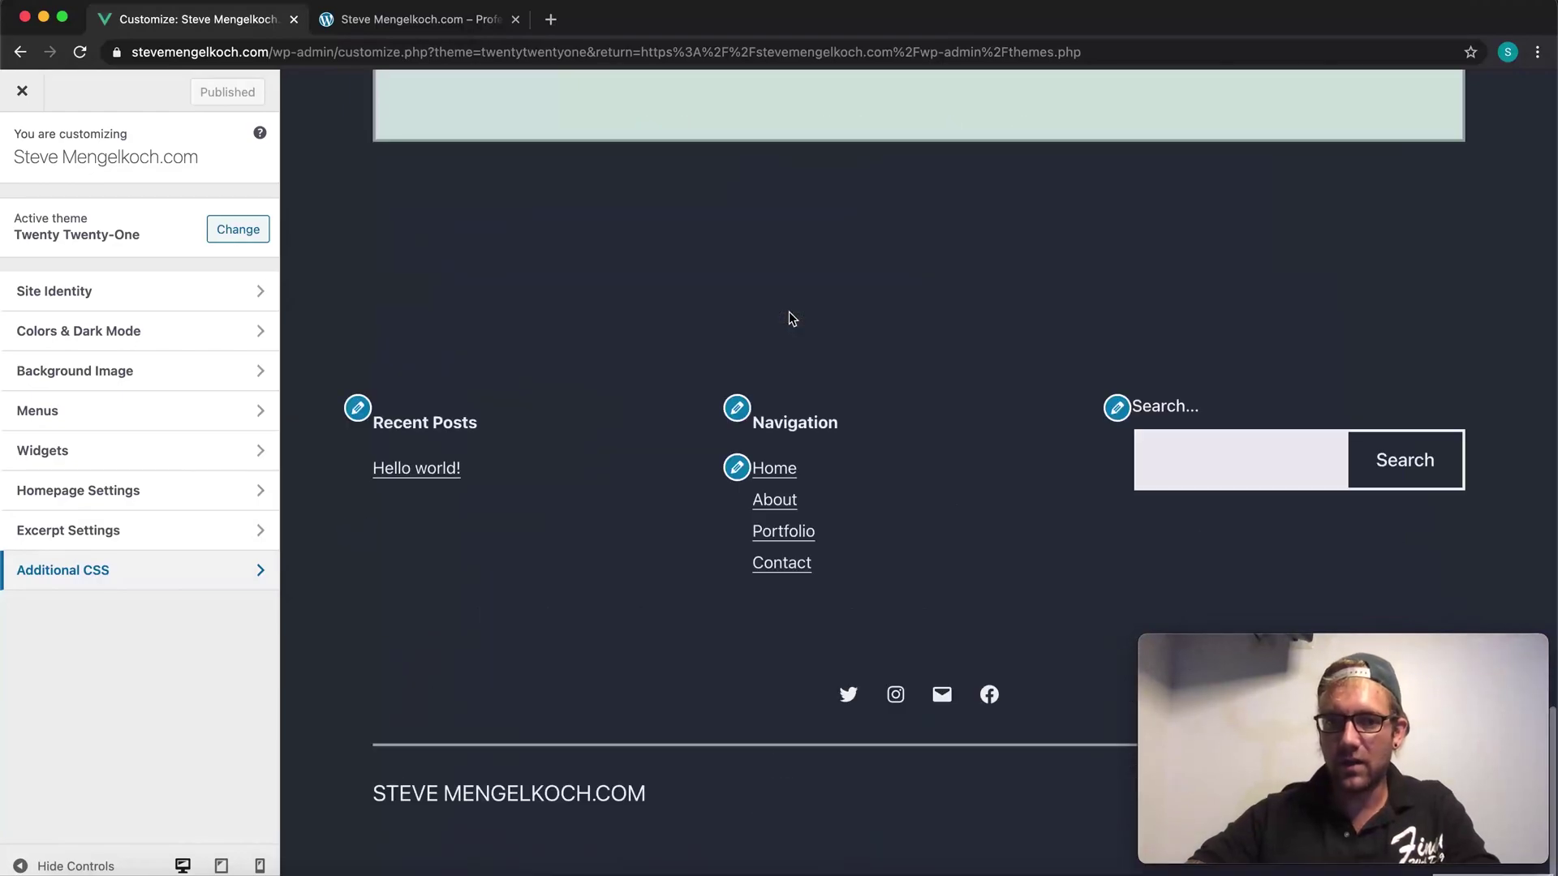
{"action": "scroll", "coordinate": [789, 314], "scroll_direction": "up", "scroll_amount": 12}
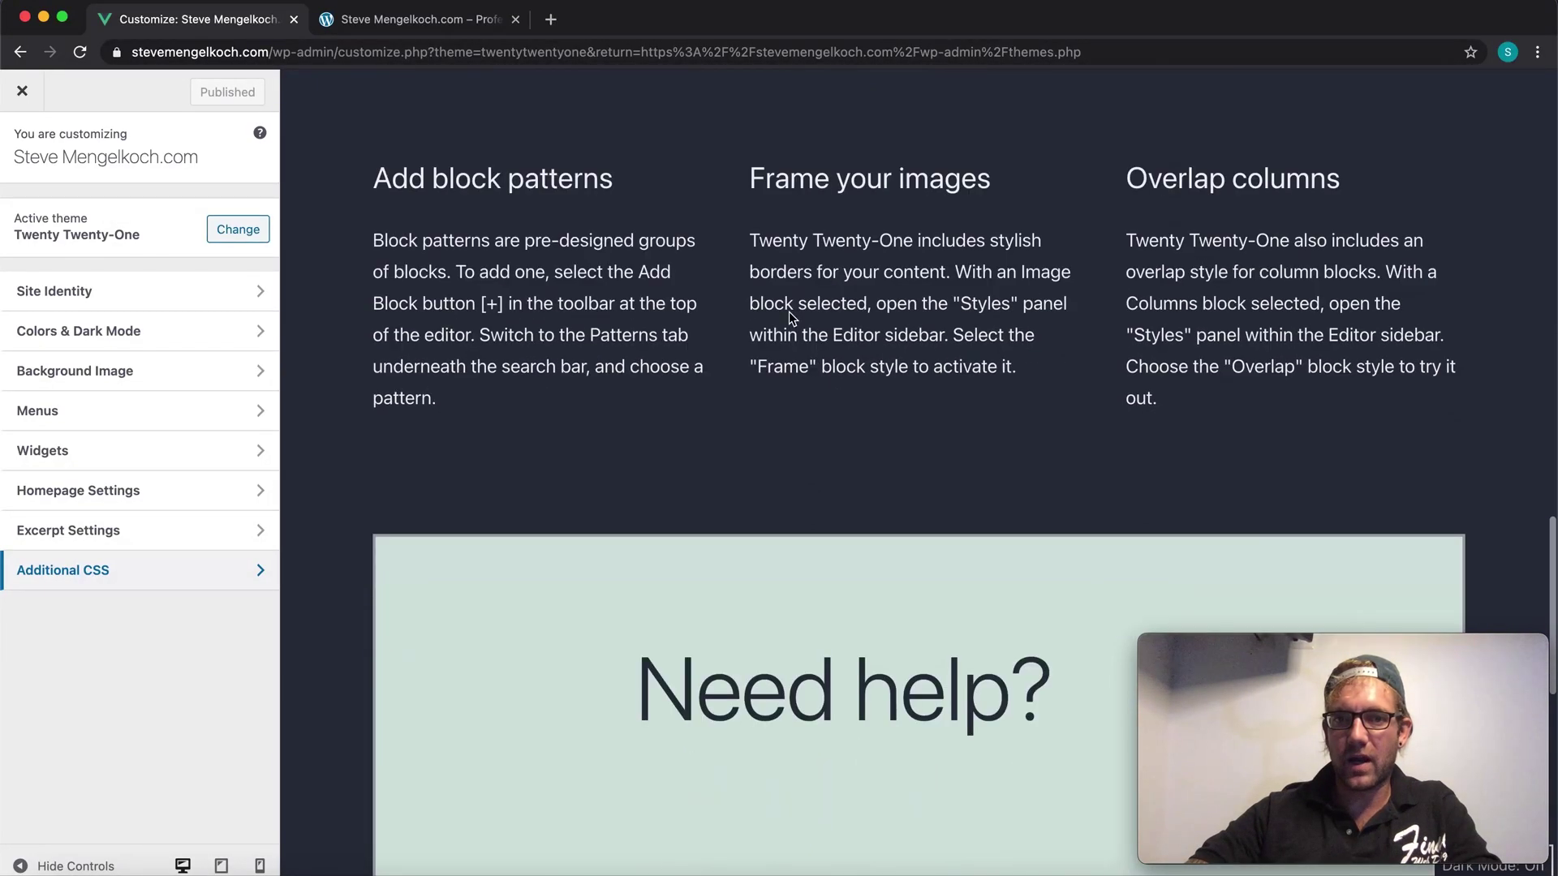
{"action": "scroll", "coordinate": [788, 311], "scroll_direction": "up", "scroll_amount": 10}
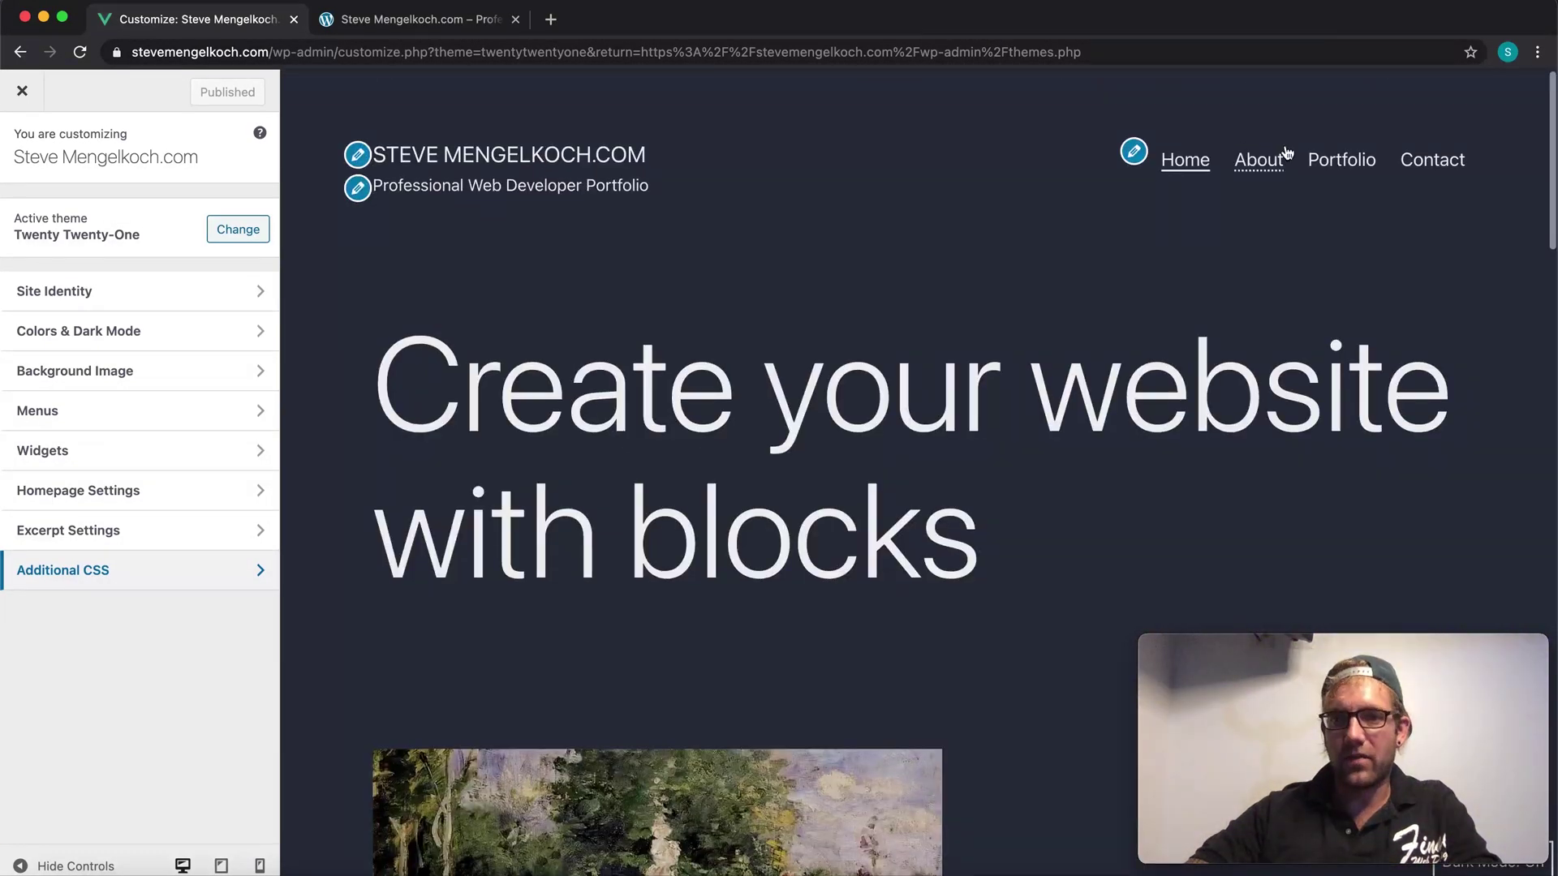
{"action": "left_click", "coordinate": [31, 109]}
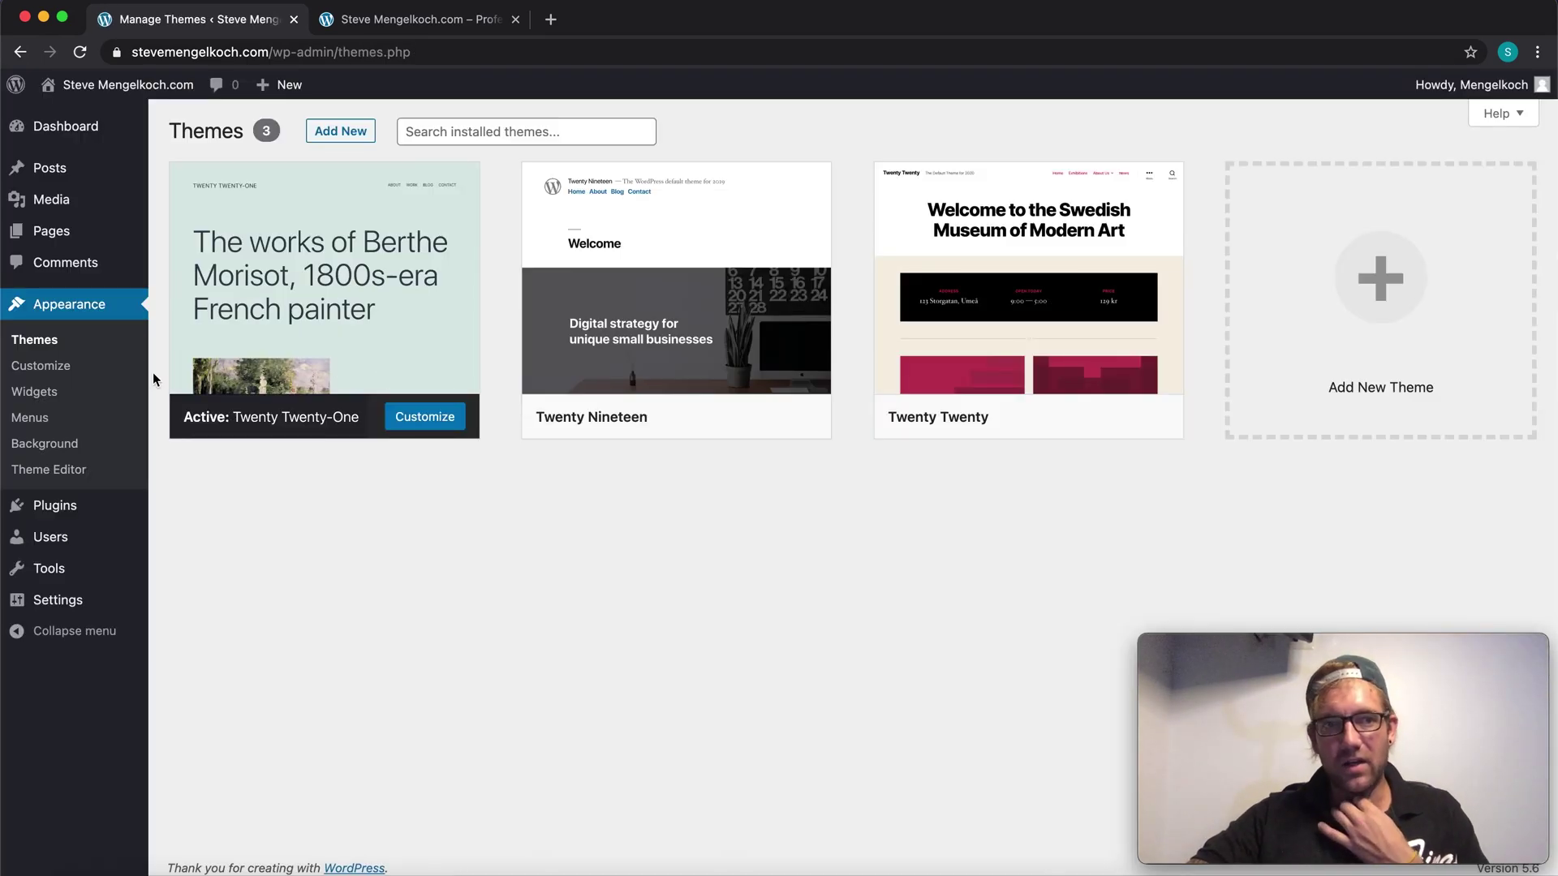
Step: Open the 'Create your website with blocks' page from the Pages list for editing
{"action": "left_click", "coordinate": [72, 237]}
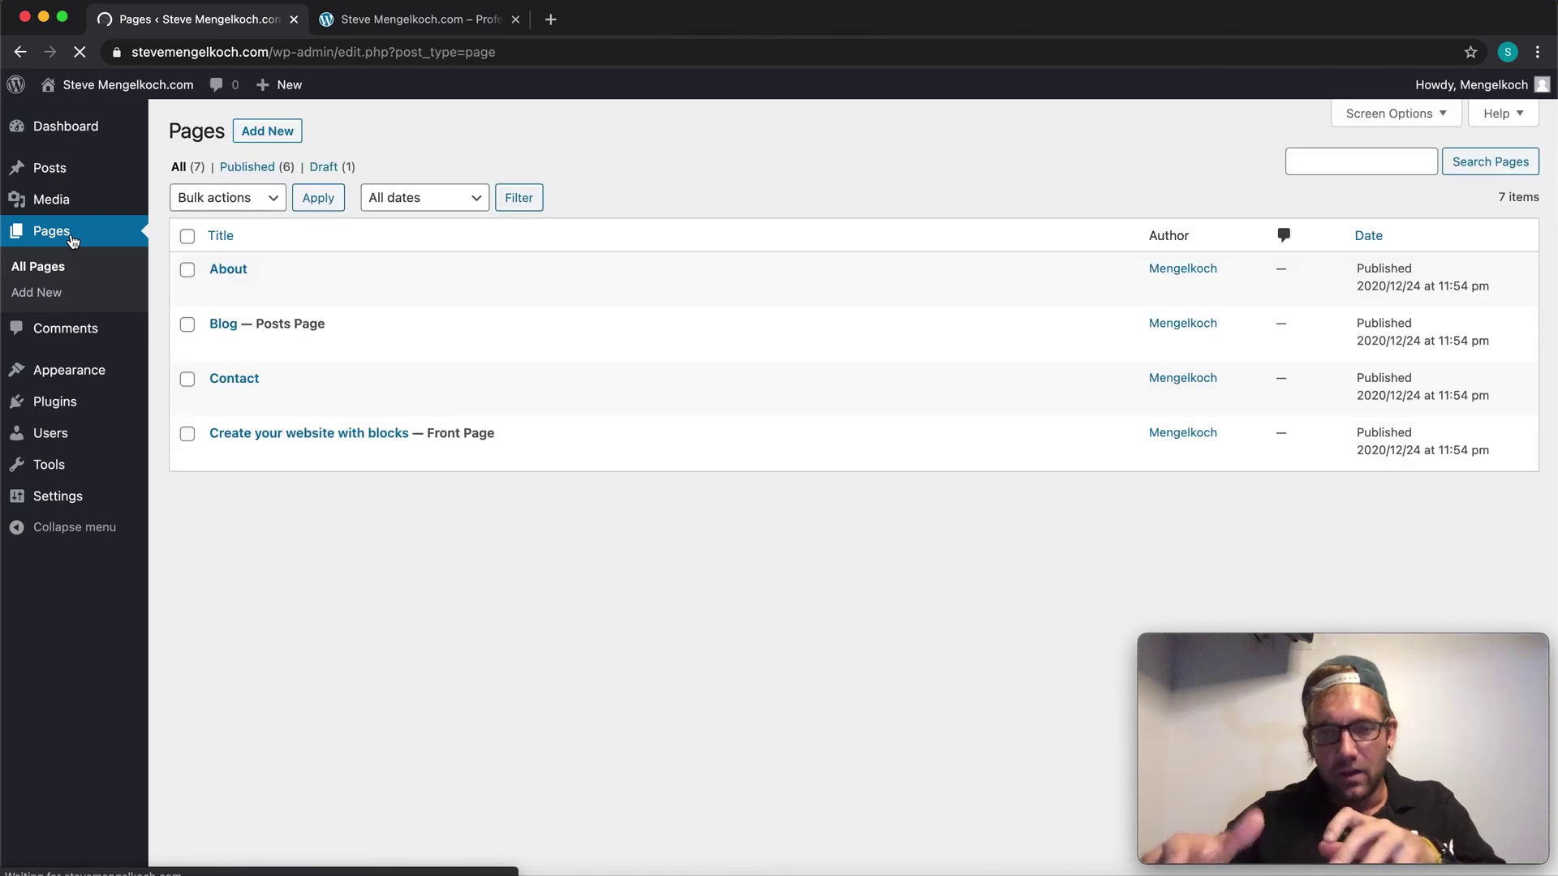
{"action": "mouse_move", "coordinate": [289, 450]}
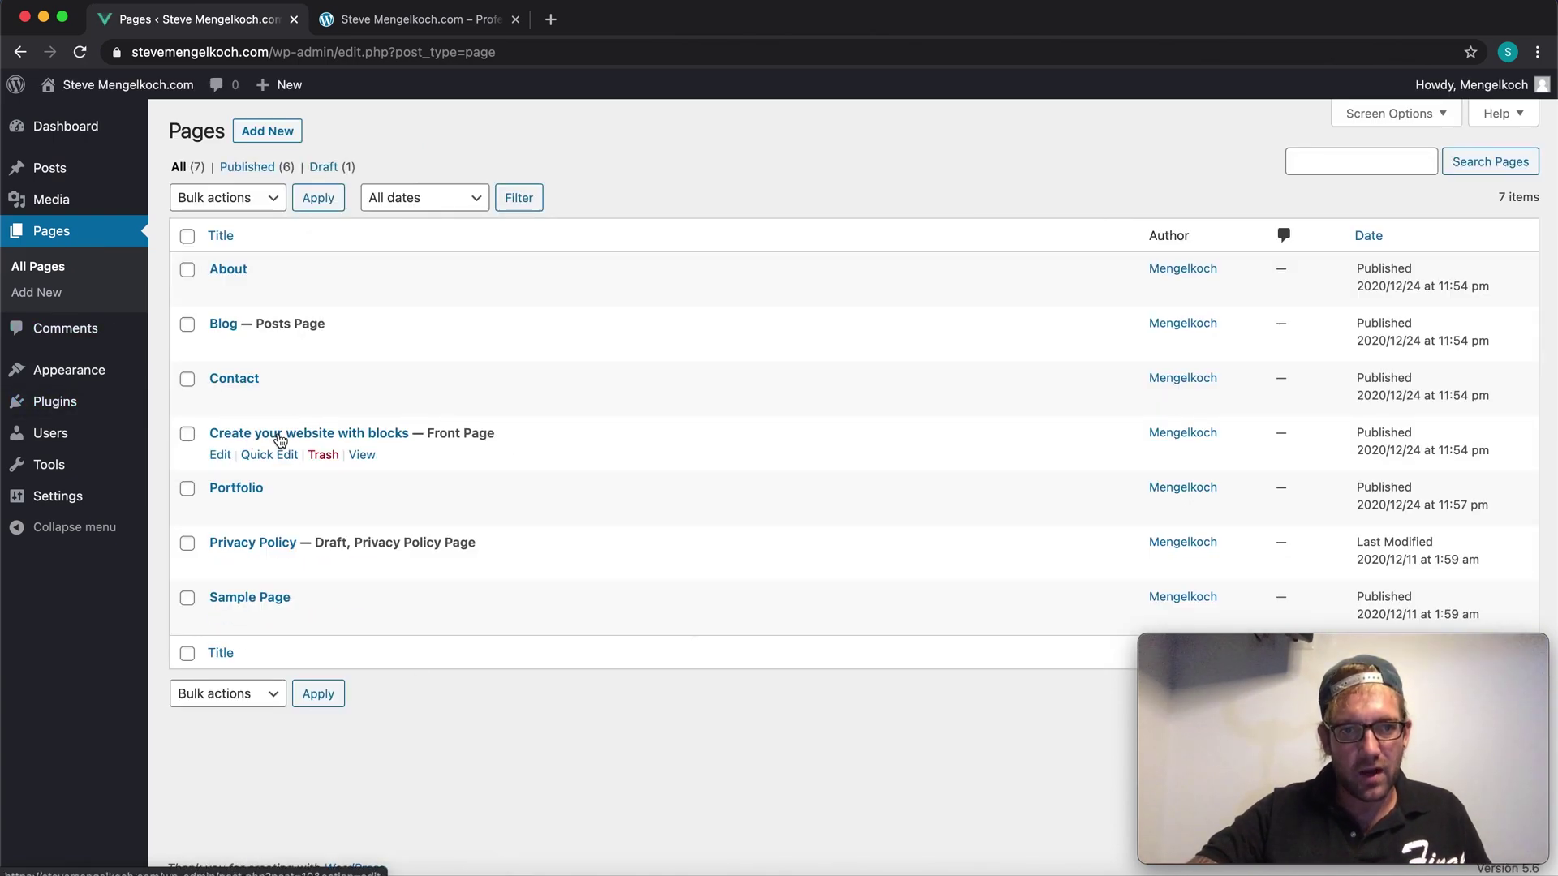
{"action": "left_click", "coordinate": [219, 455]}
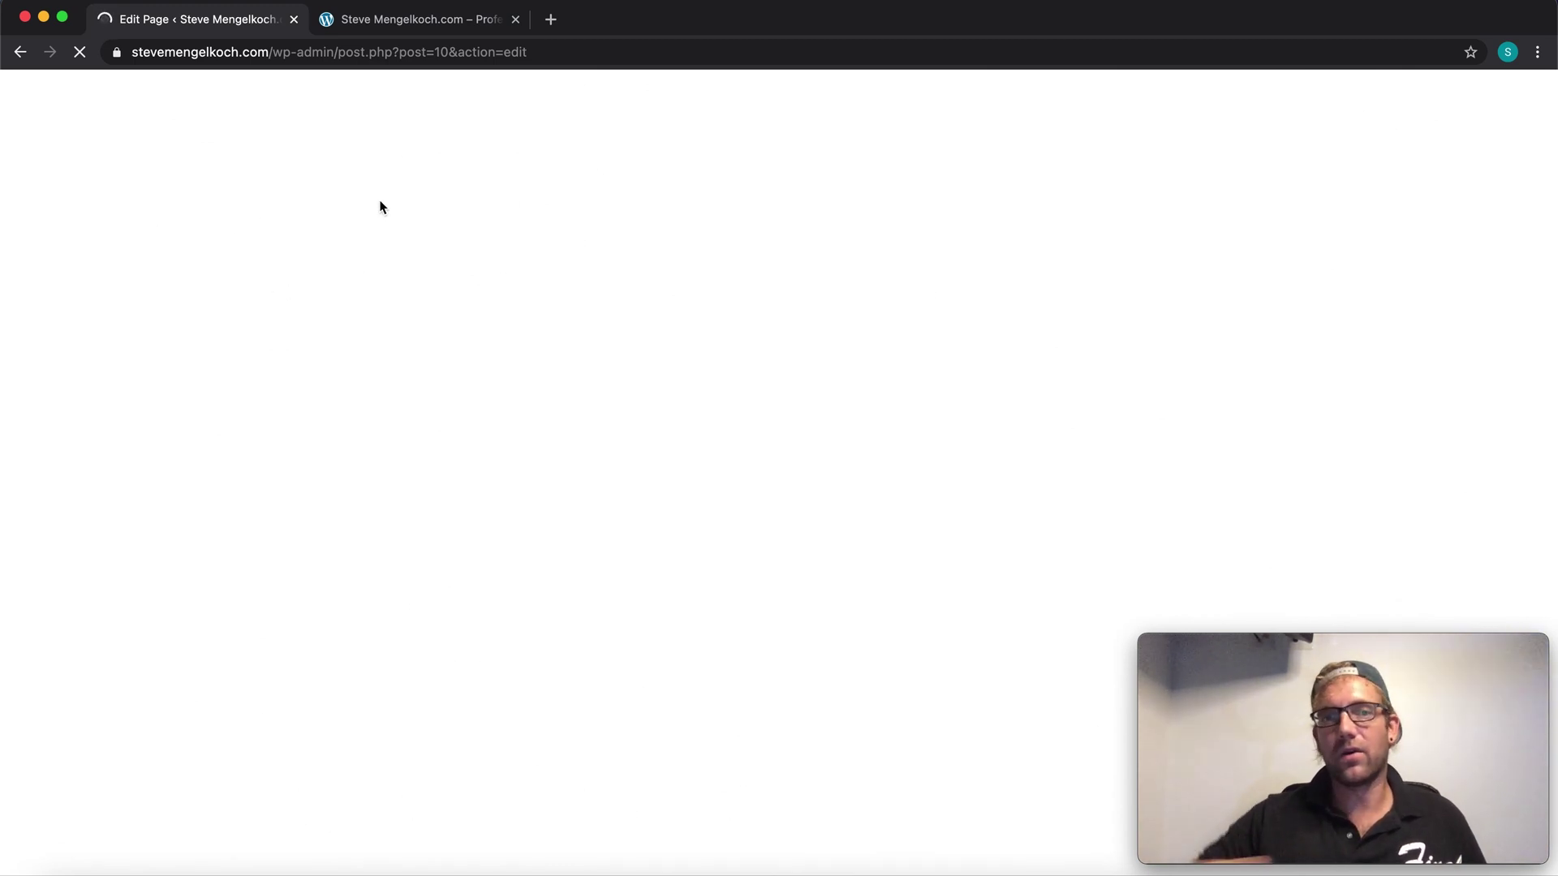
Step: Reload the live homepage, then step through and dismiss the block editor's welcome guide
{"action": "left_click", "coordinate": [409, 24]}
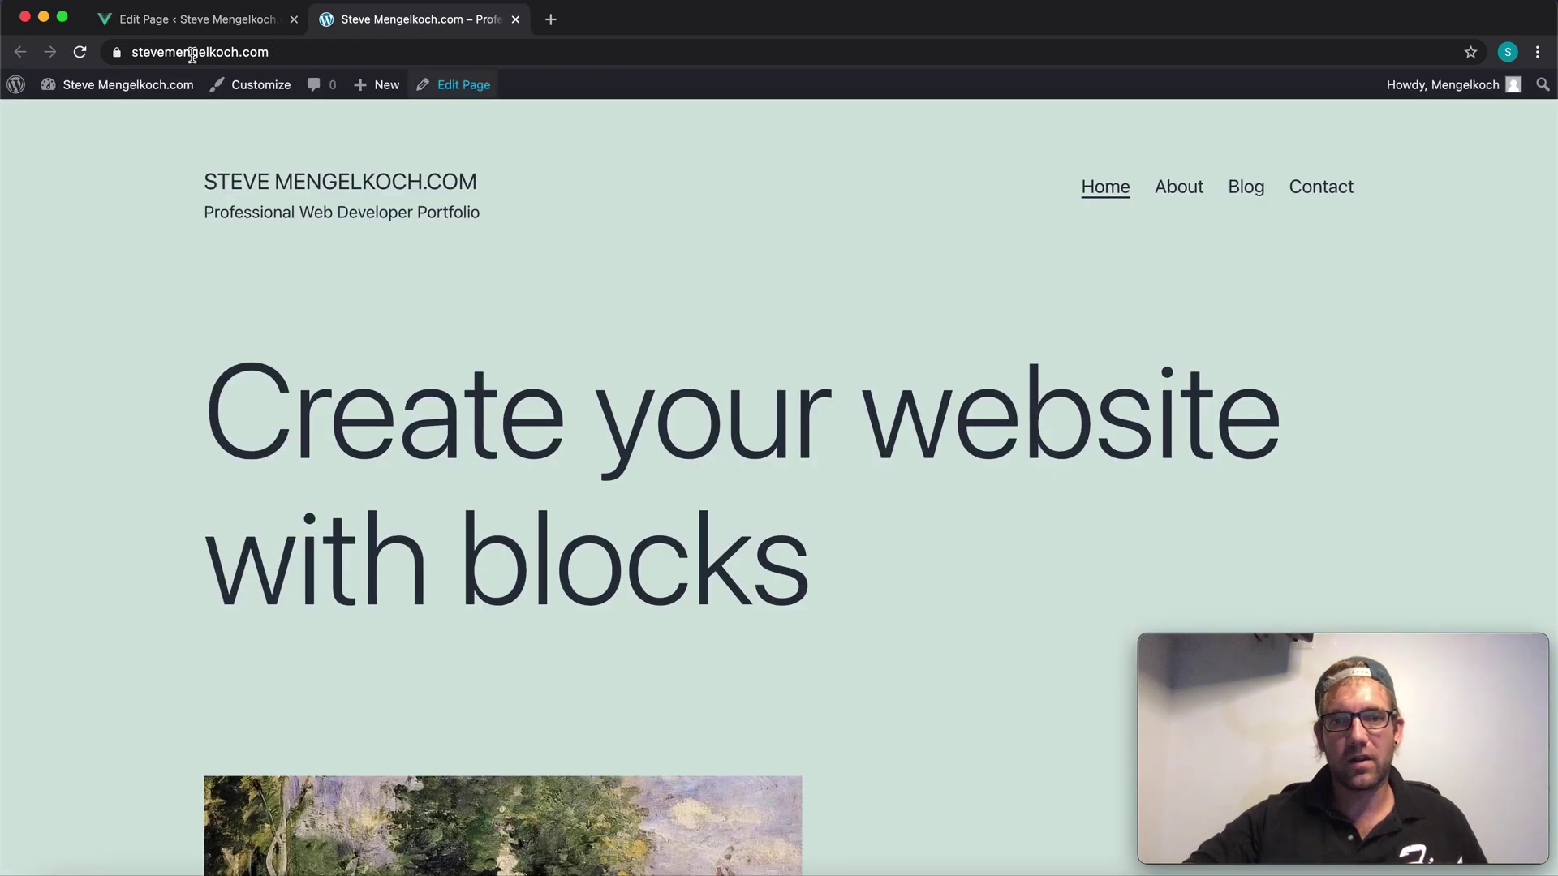
{"action": "left_click", "coordinate": [80, 52]}
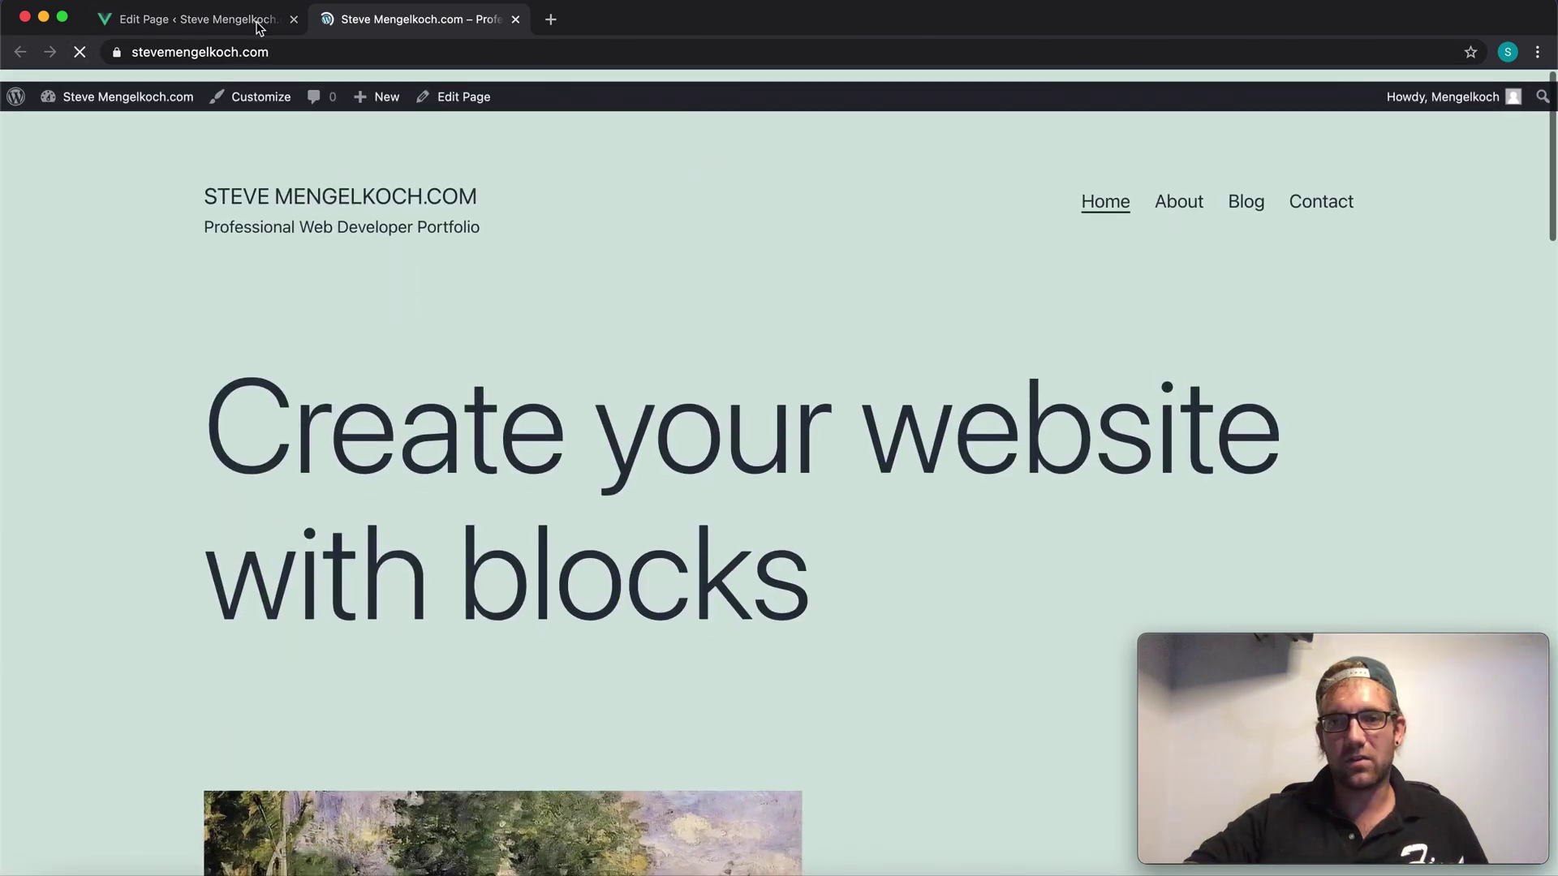
{"action": "key", "text": "ctrl+shift+Tab"}
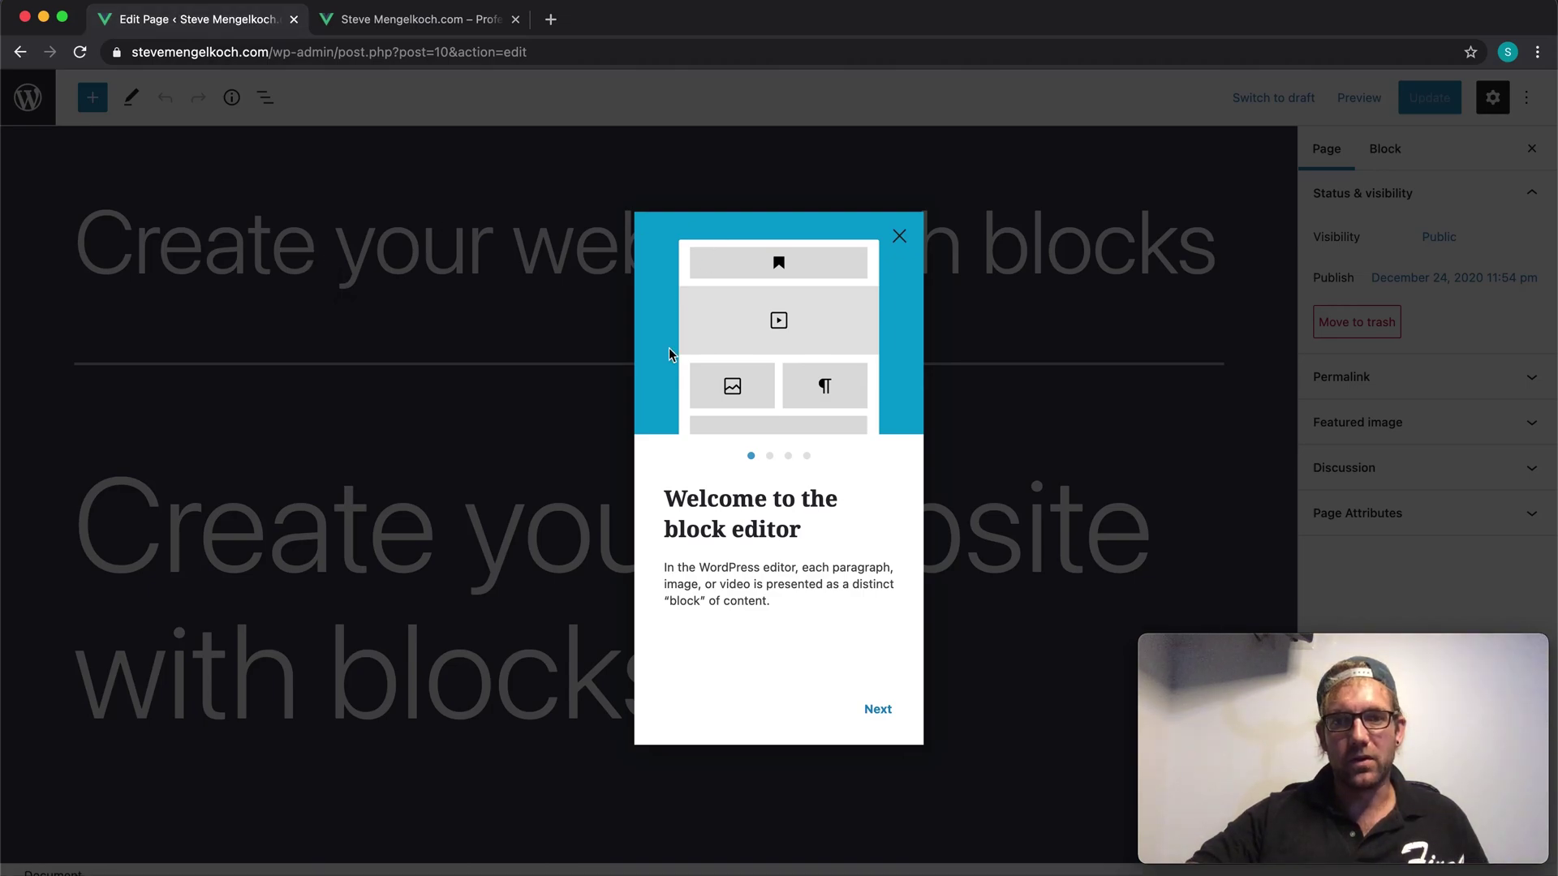
{"action": "left_click", "coordinate": [874, 722]}
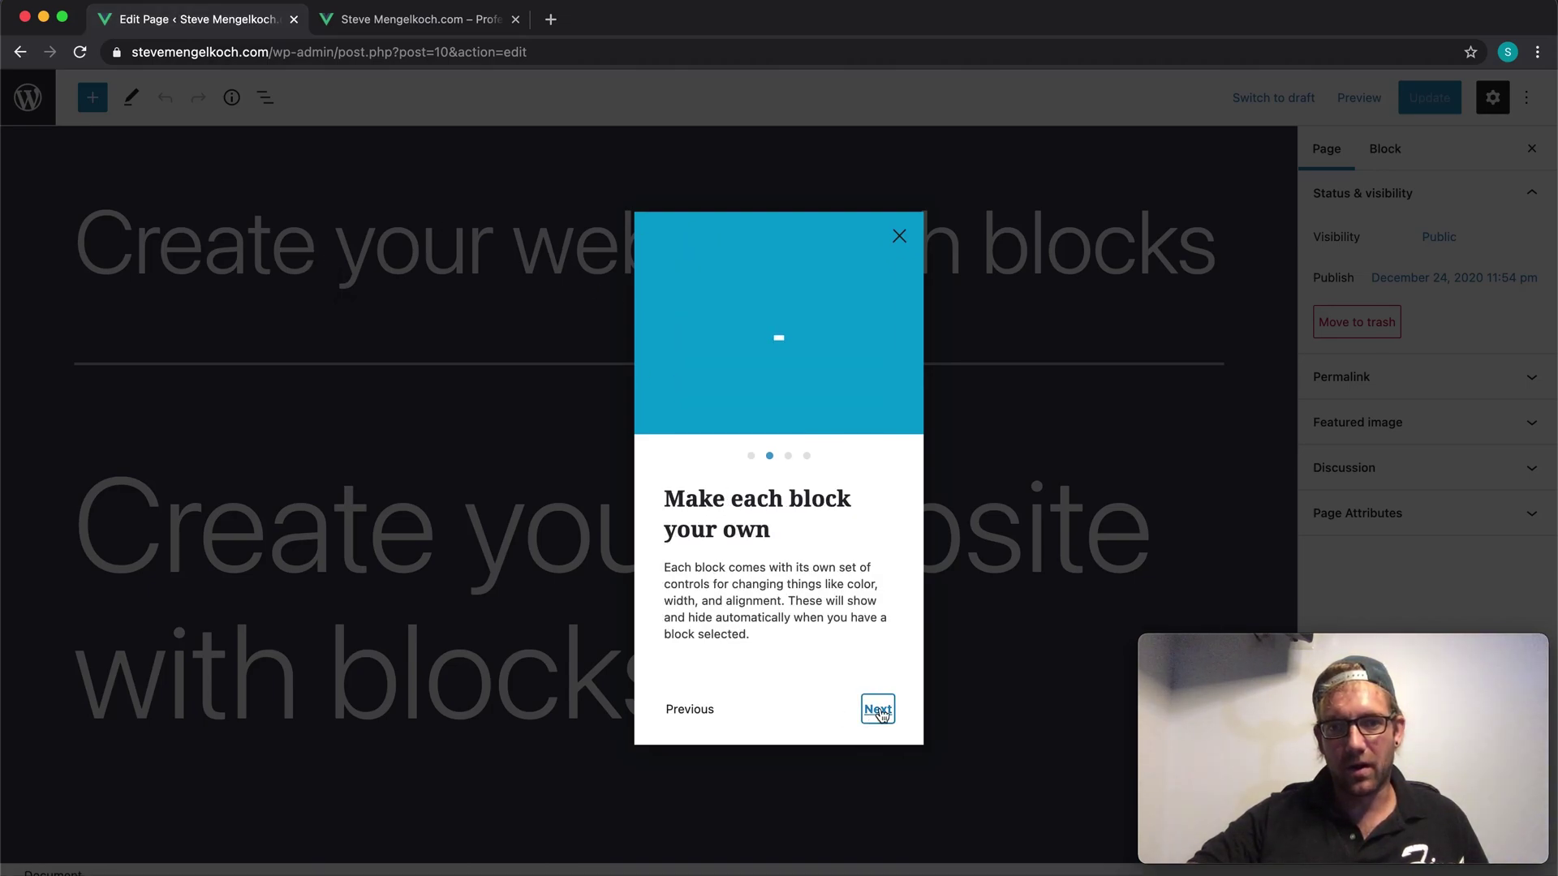
{"action": "left_click", "coordinate": [877, 713]}
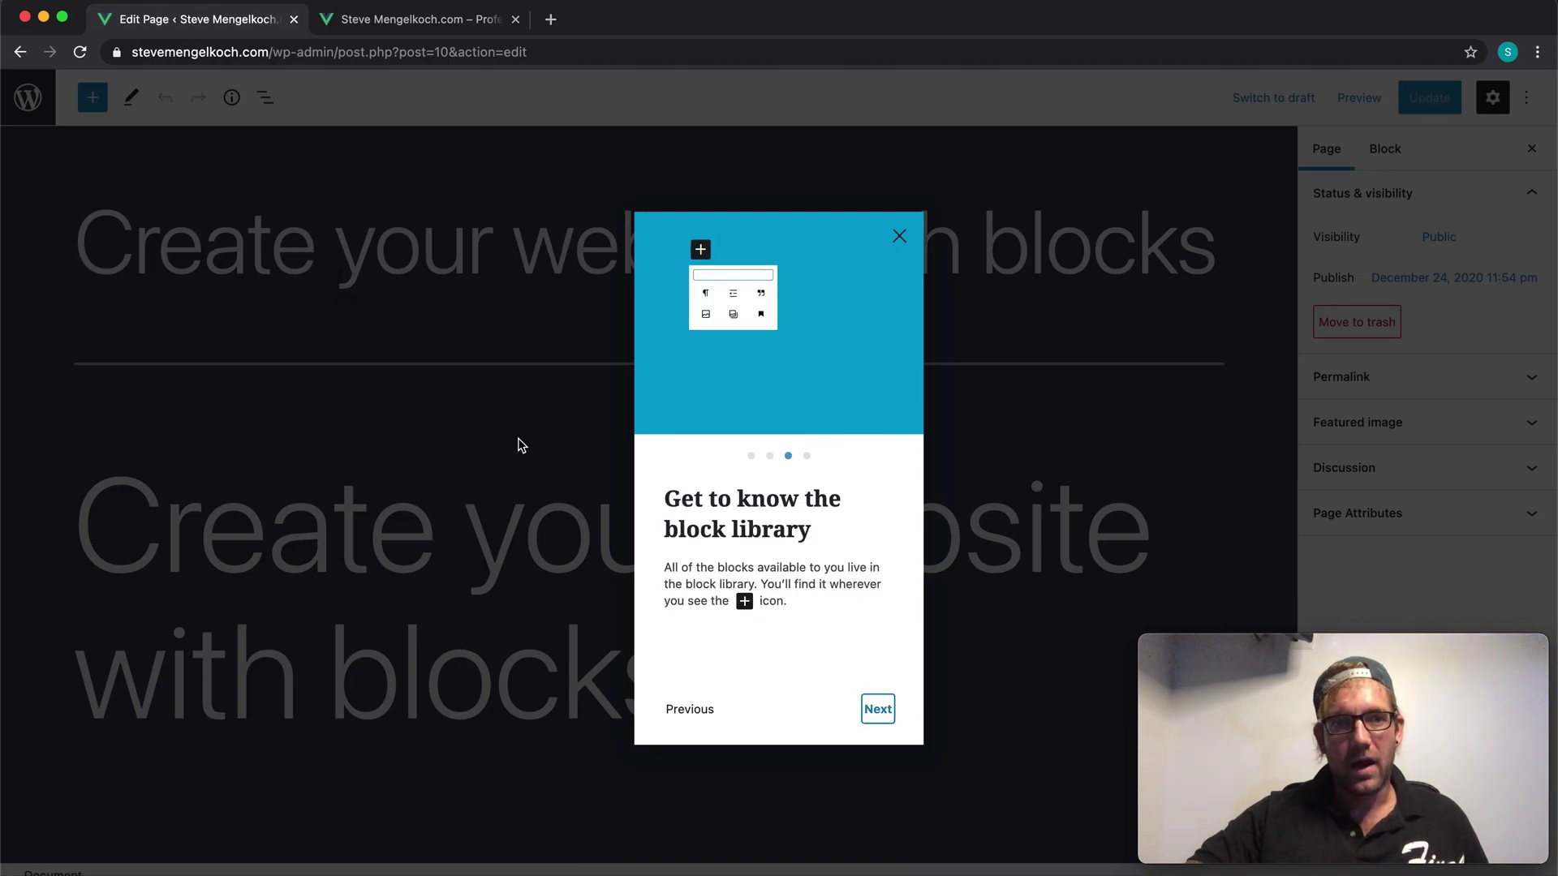
{"action": "left_click", "coordinate": [878, 710]}
{"action": "left_click", "coordinate": [873, 709]}
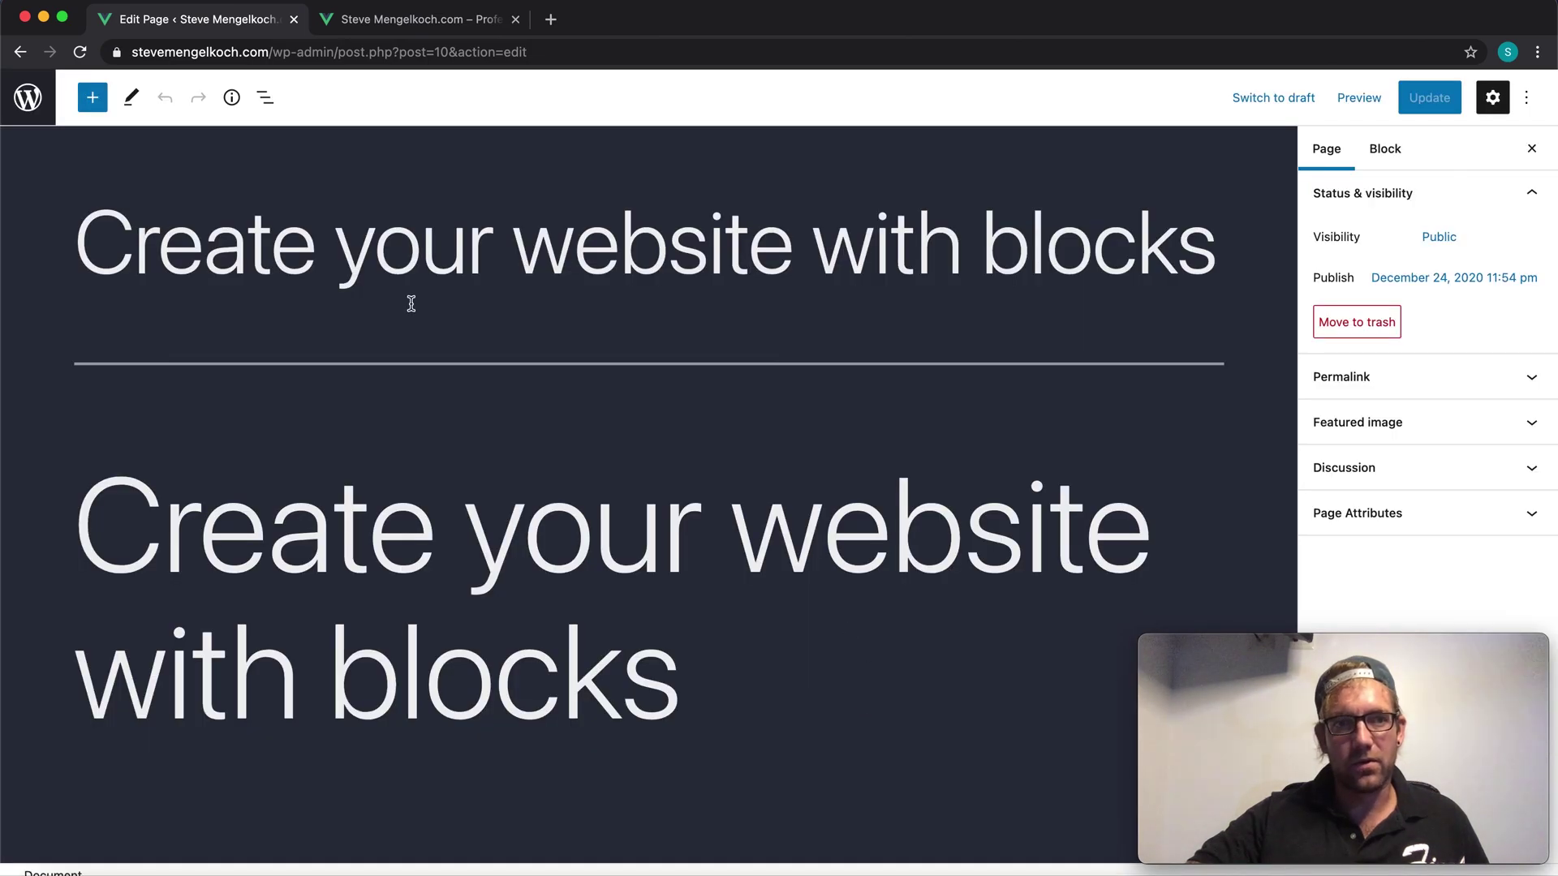
Step: Select the portrait image block on the page to inspect its styles
{"action": "scroll", "coordinate": [343, 317], "scroll_direction": "down", "scroll_amount": 15}
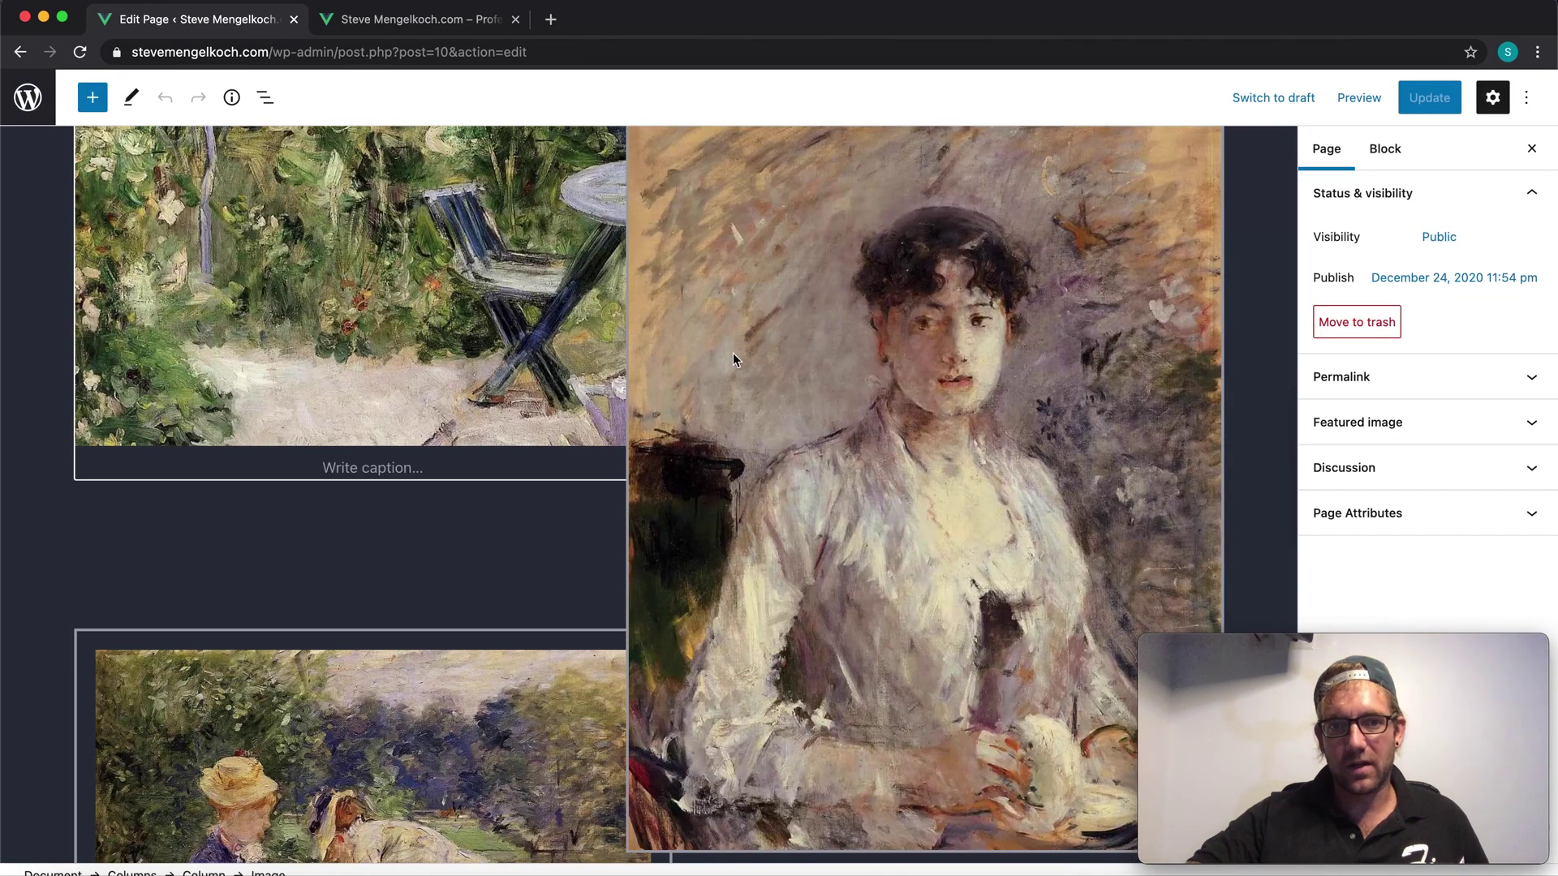
{"action": "left_click", "coordinate": [596, 396]}
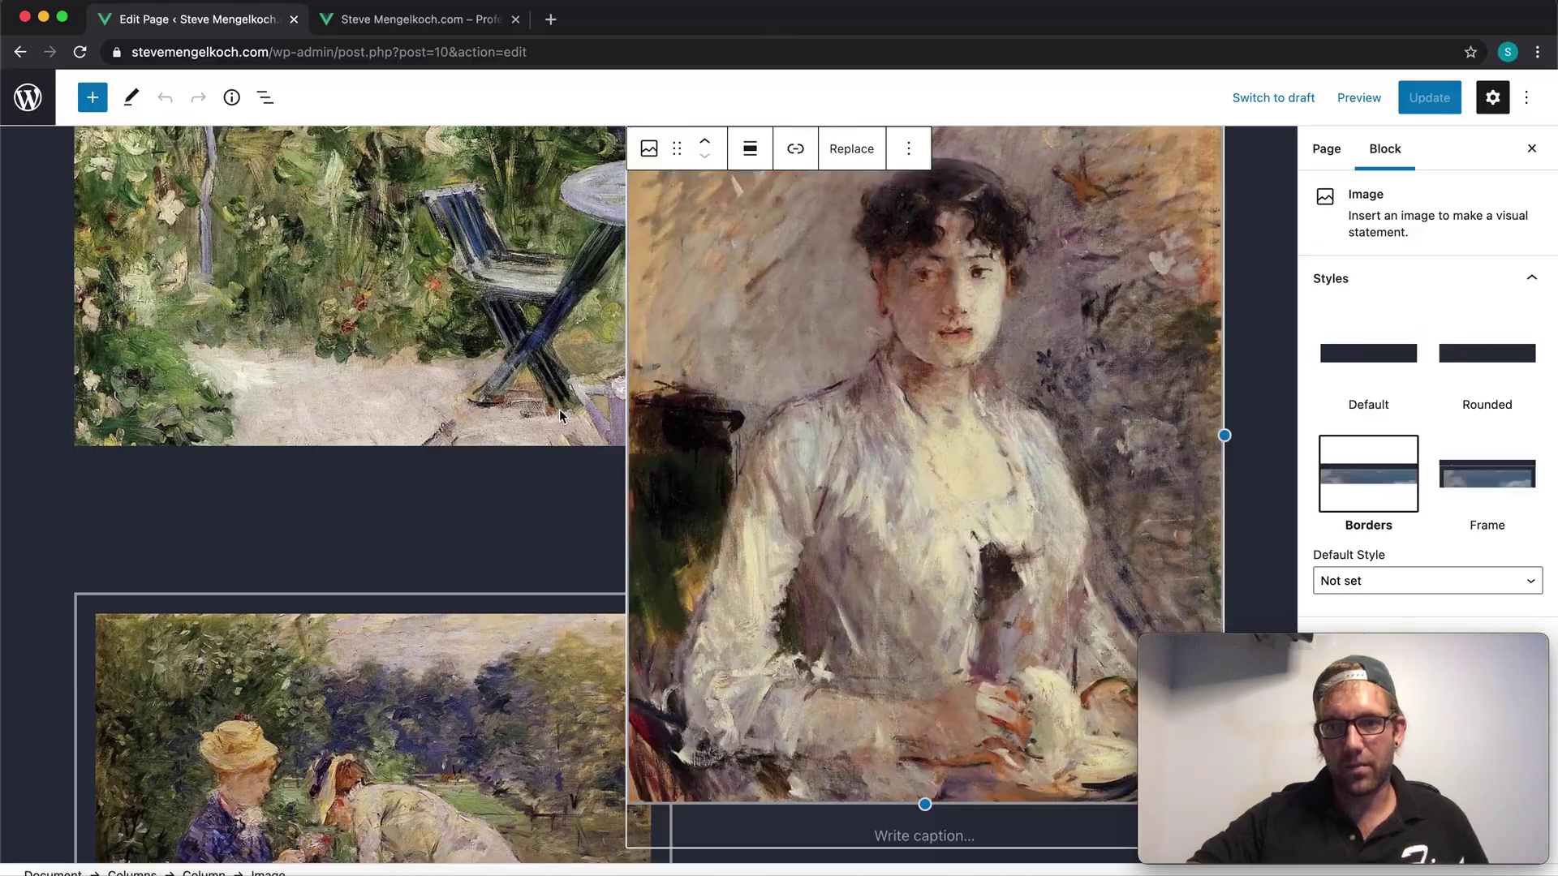
{"action": "scroll", "coordinate": [560, 487], "scroll_direction": "down", "scroll_amount": 5}
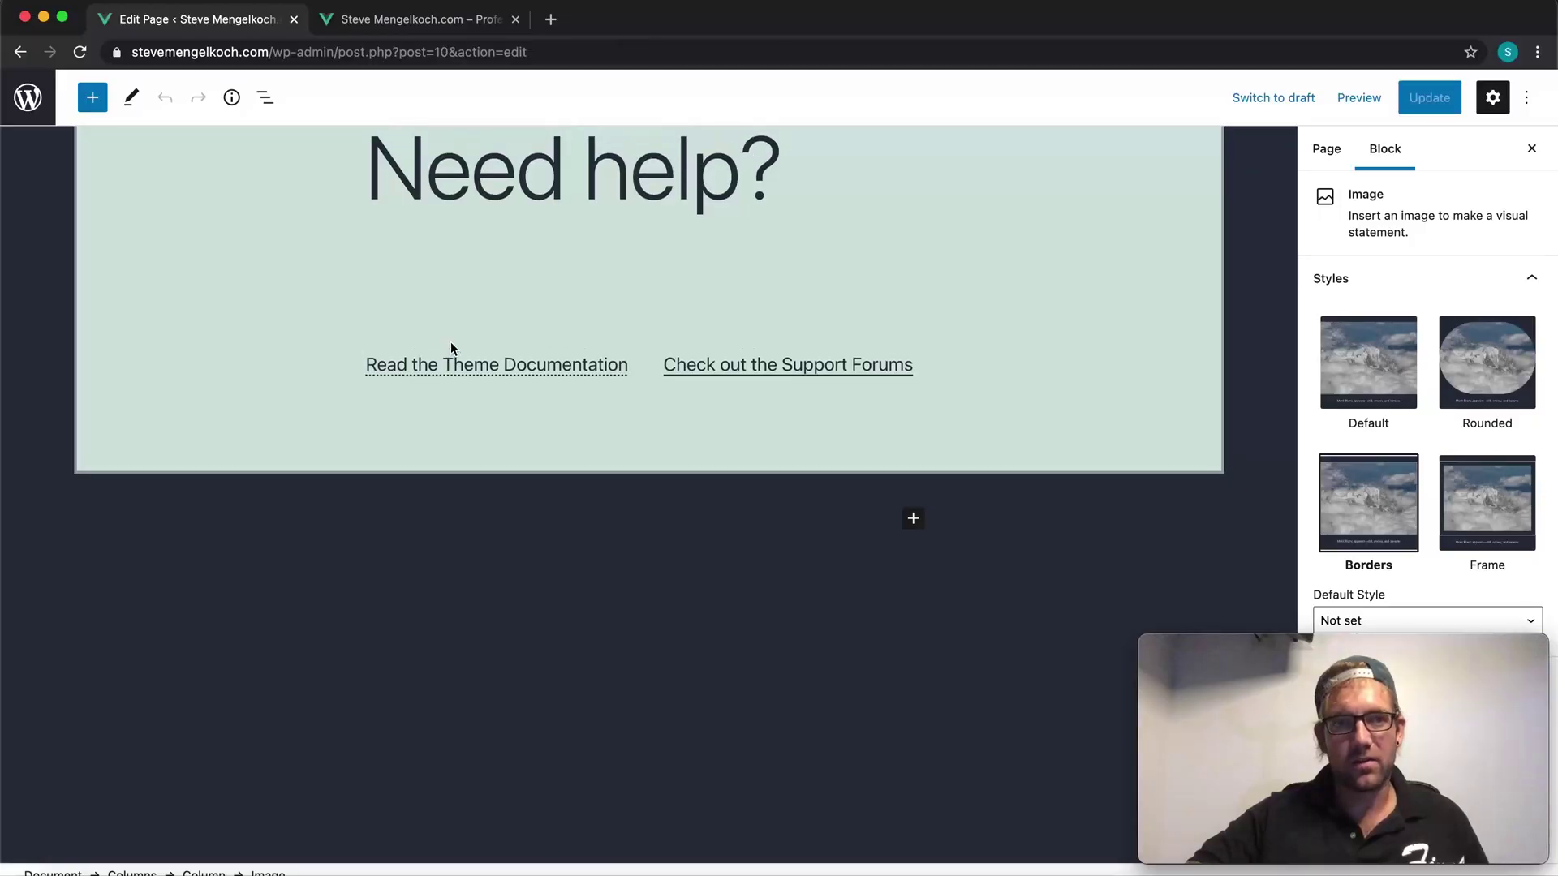
{"action": "scroll", "coordinate": [449, 348], "scroll_direction": "up", "scroll_amount": 20}
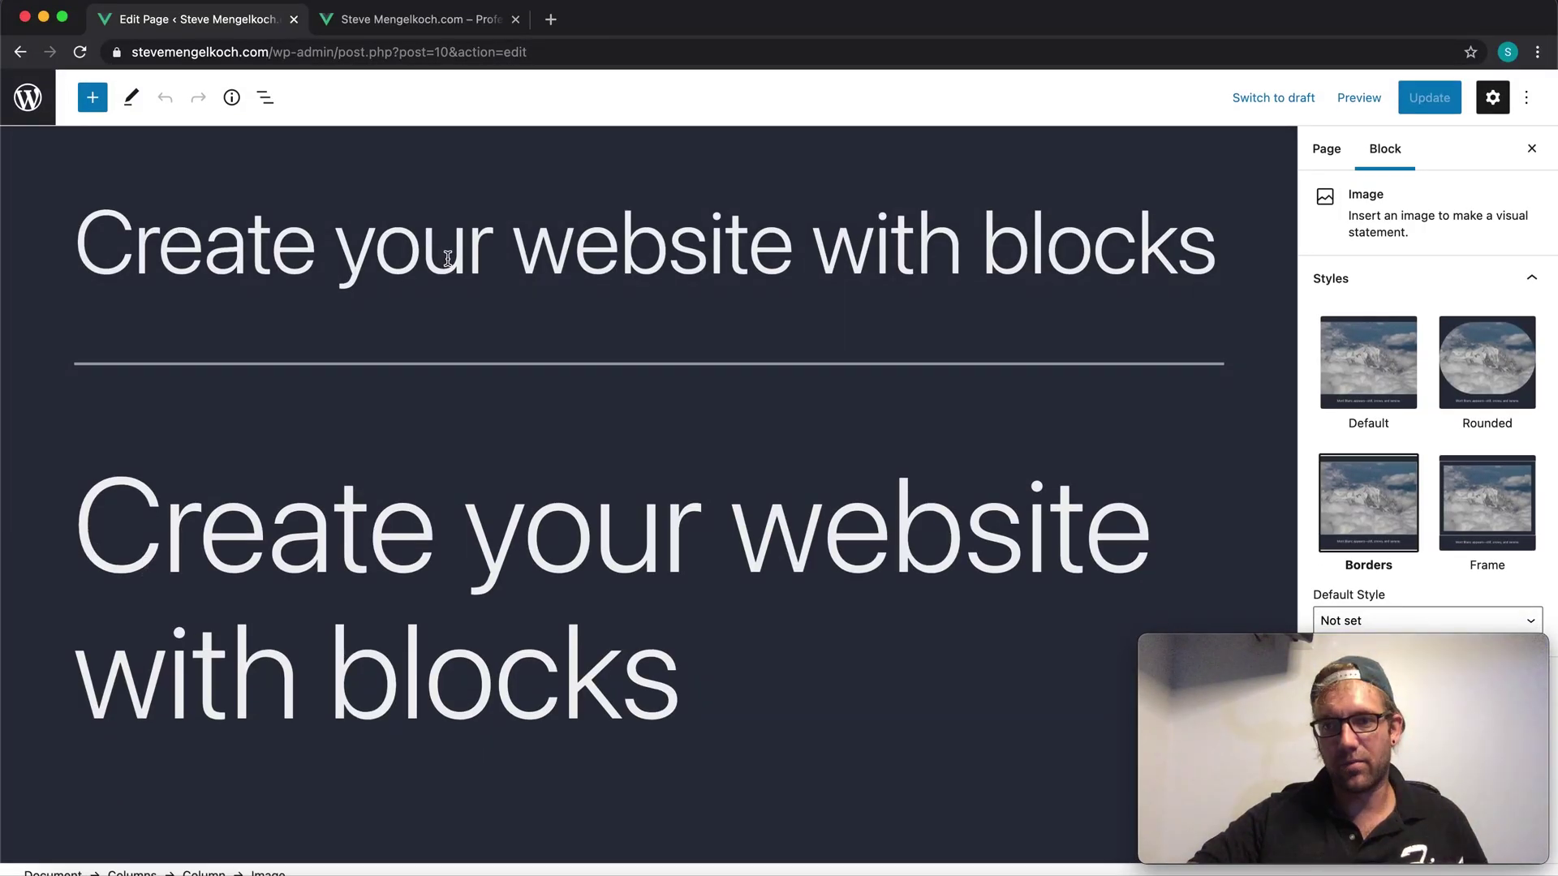
Step: Test the live footer's Facebook icon, then come back to the page editor
{"action": "left_click", "coordinate": [375, 21]}
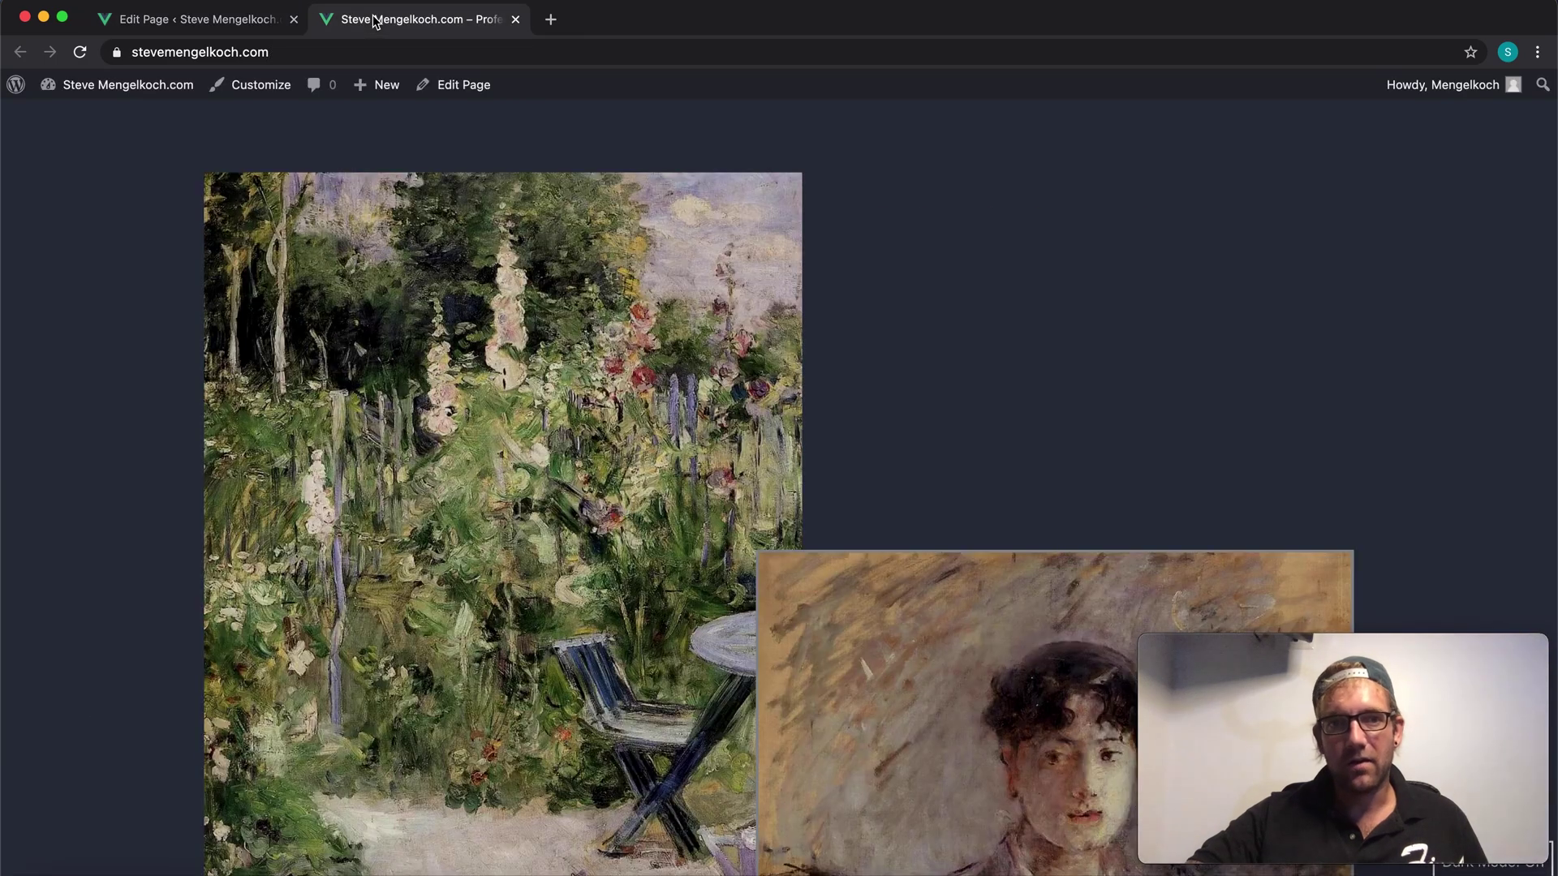
{"action": "scroll", "coordinate": [357, 162], "scroll_direction": "up", "scroll_amount": 10}
{"action": "scroll", "coordinate": [320, 407], "scroll_direction": "down", "scroll_amount": 2}
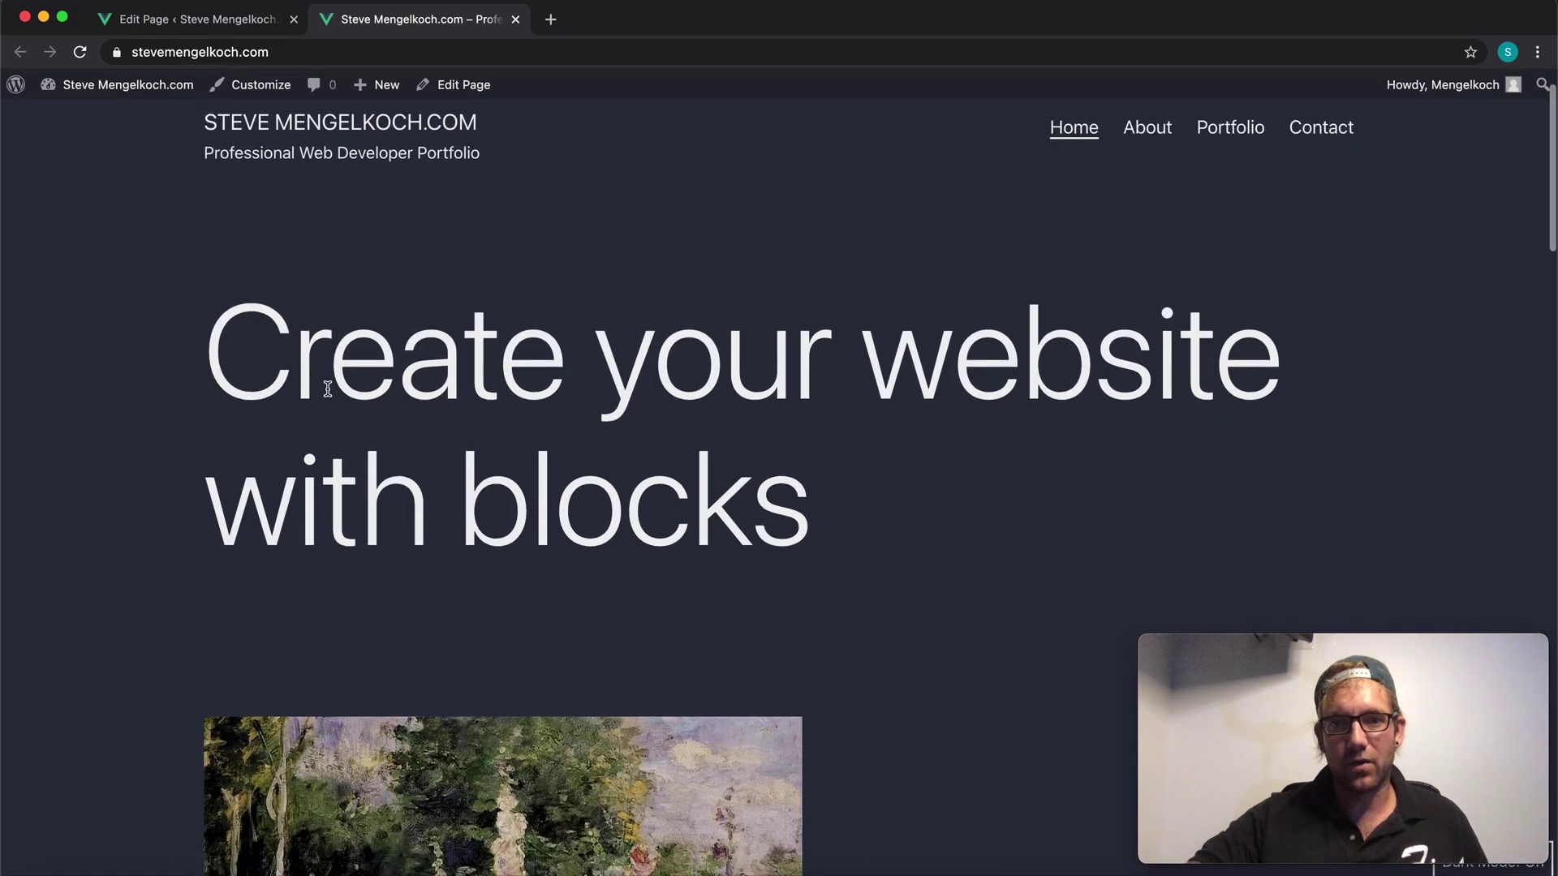
{"action": "scroll", "coordinate": [1234, 209], "scroll_direction": "up", "scroll_amount": 2}
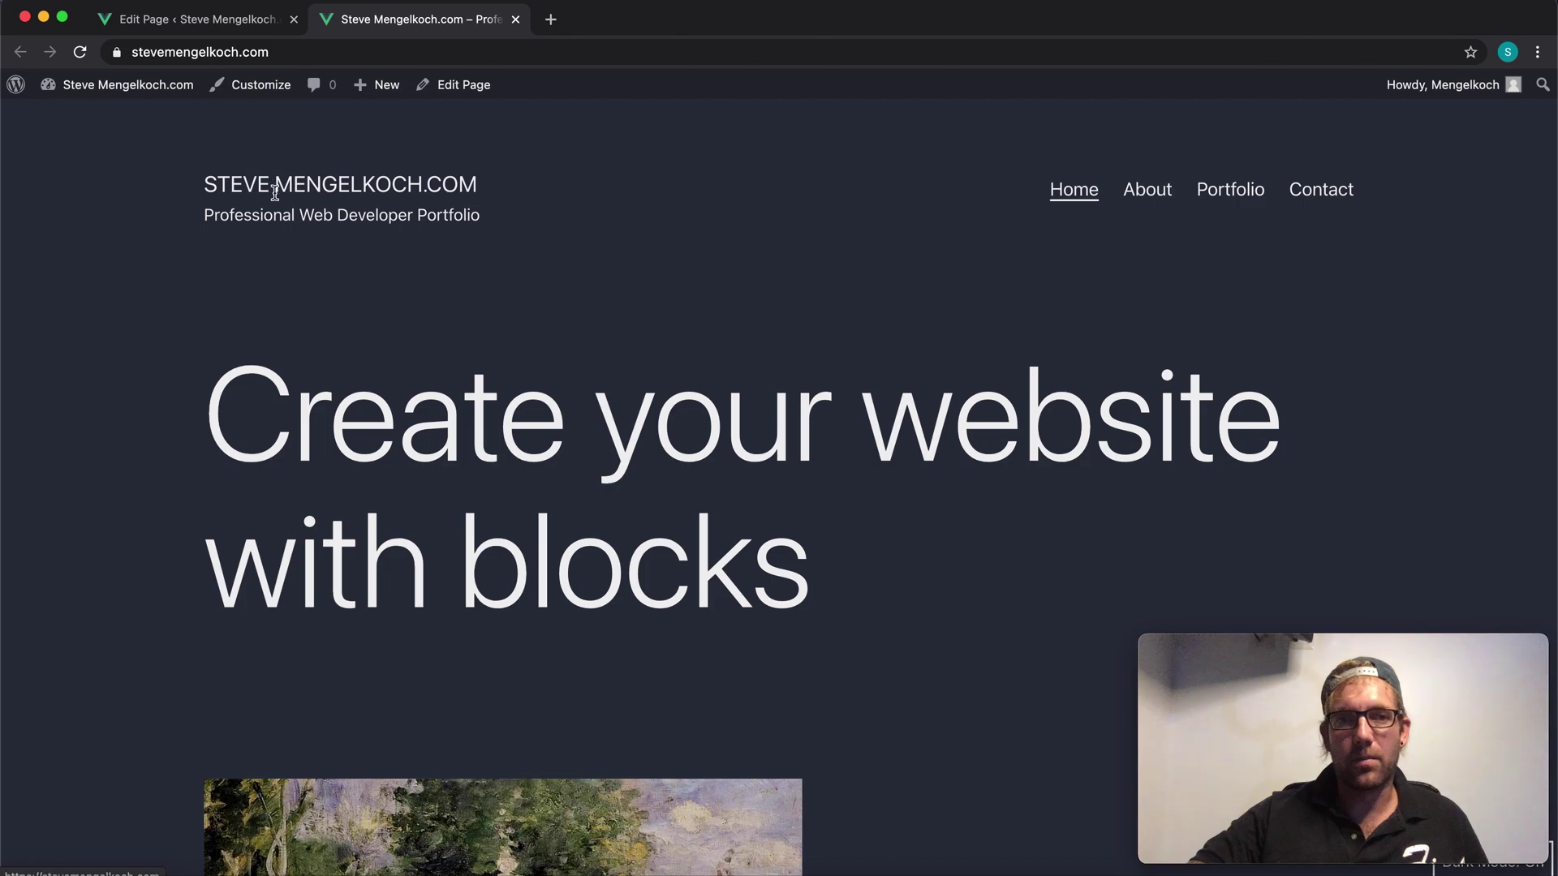
{"action": "scroll", "coordinate": [276, 244], "scroll_direction": "down", "scroll_amount": 15}
{"action": "scroll", "coordinate": [297, 239], "scroll_direction": "down", "scroll_amount": 10}
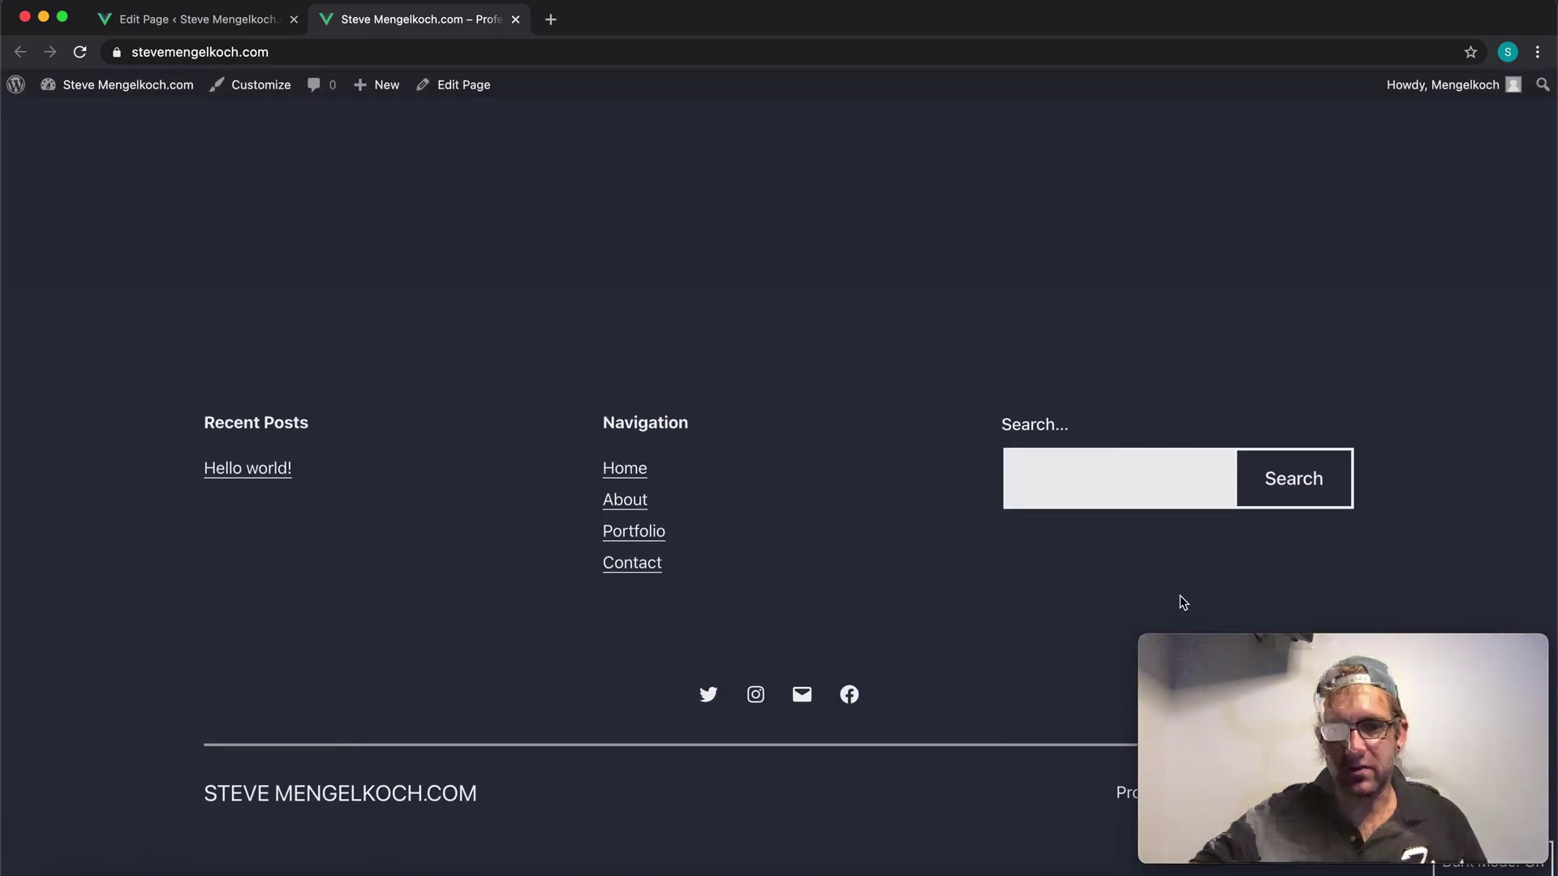
{"action": "left_click", "coordinate": [849, 696]}
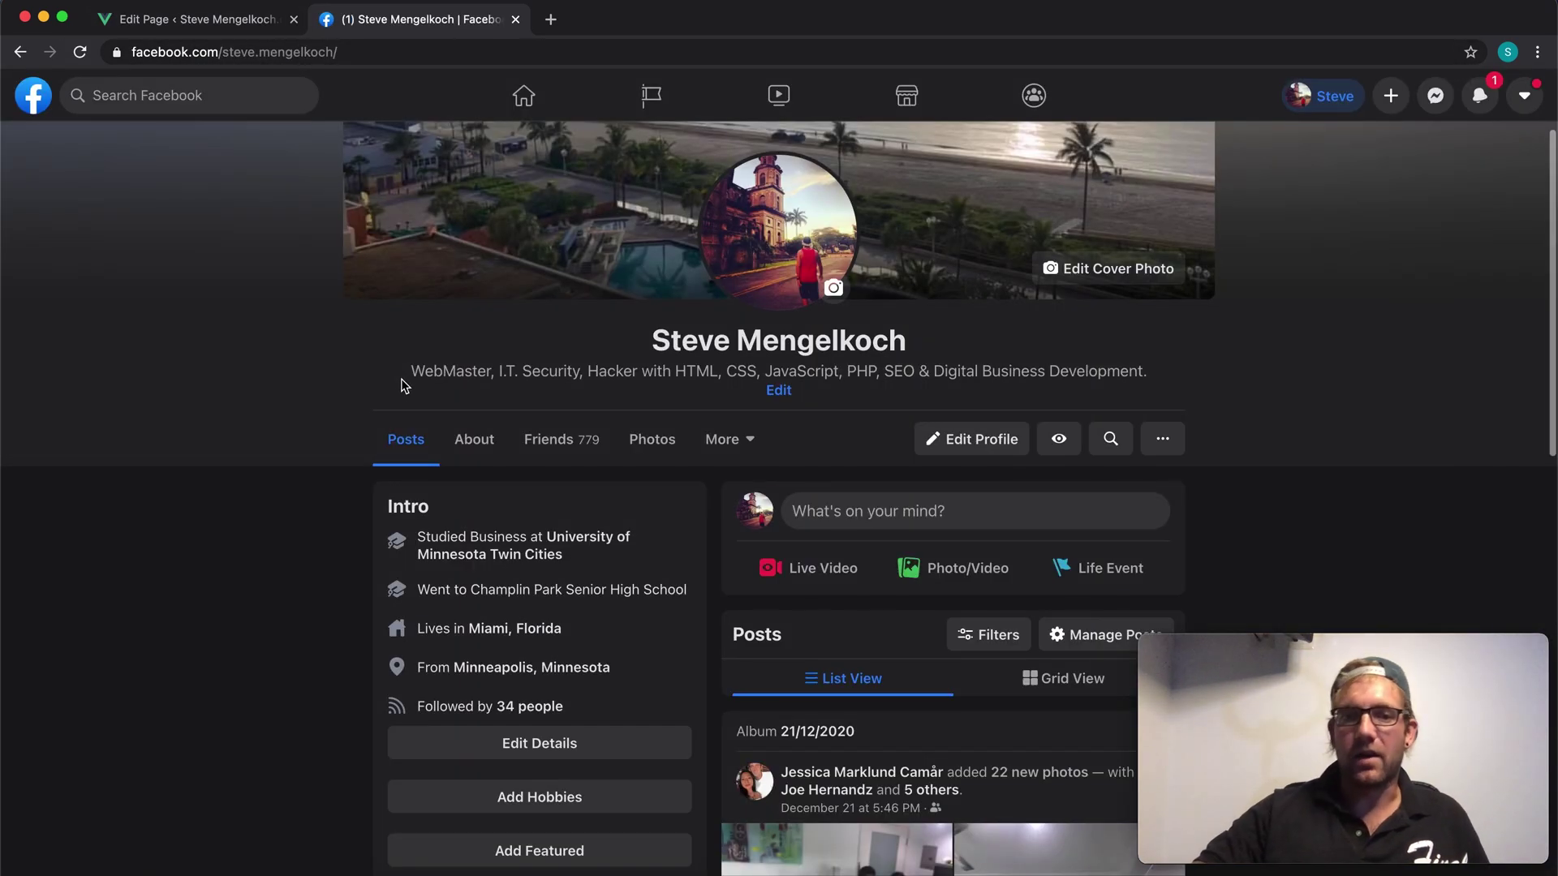
{"action": "left_click", "coordinate": [14, 55]}
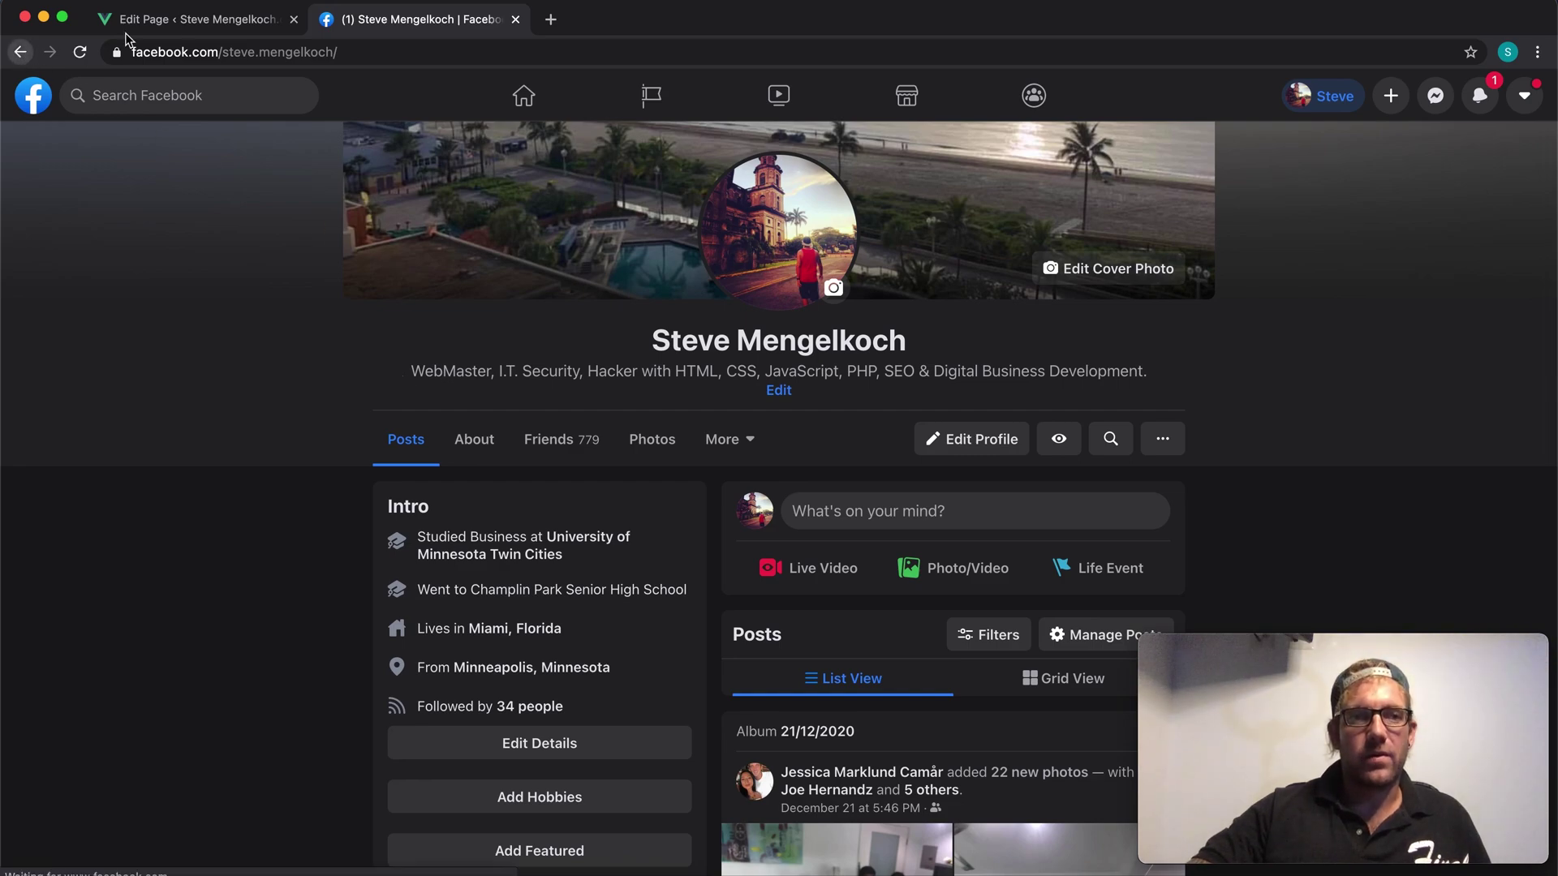
{"action": "left_click", "coordinate": [166, 22]}
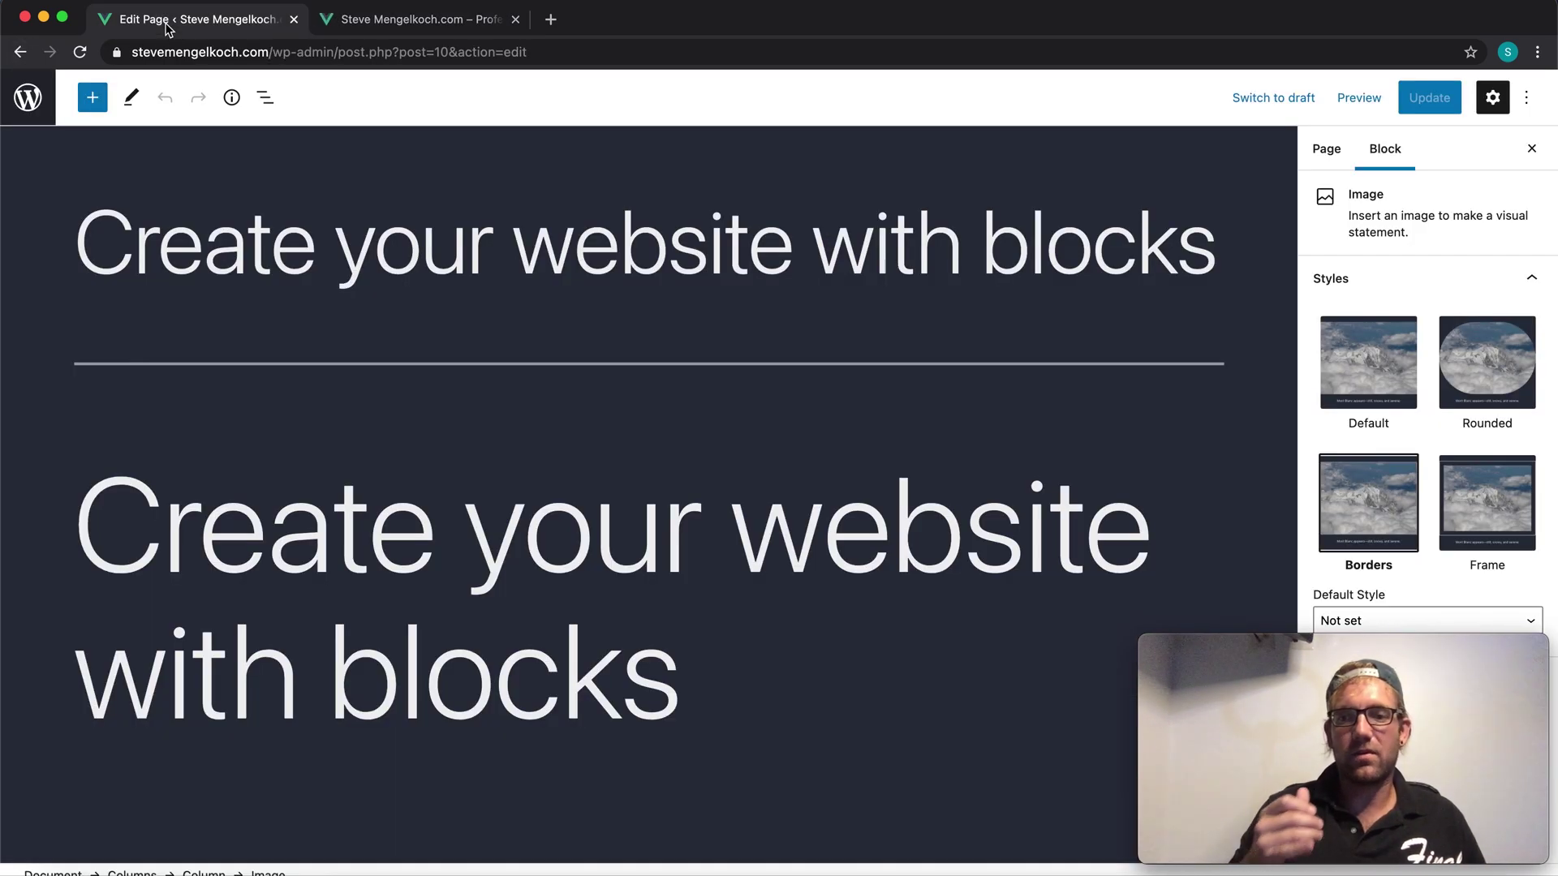